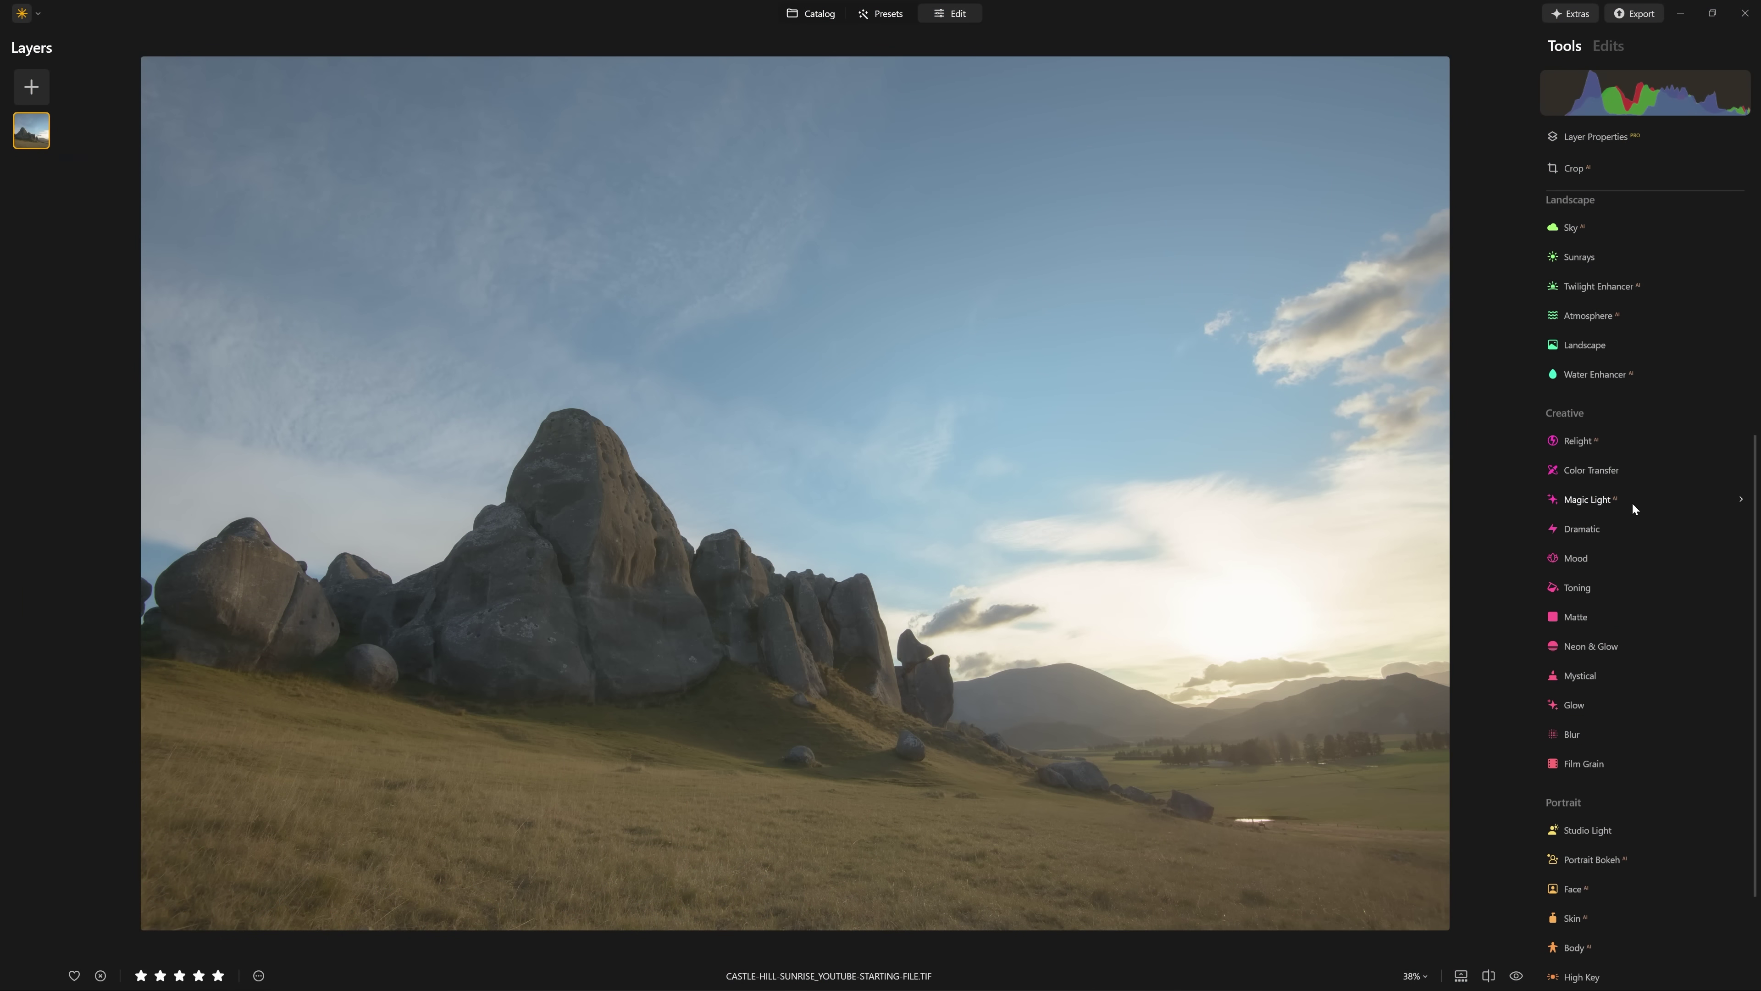
Apply the Dramatic effect at Amount 100 and compare it off and on.
{"action": "left_click", "coordinate": [1571, 531]}
{"action": "left_click_drag", "start_coordinate": [1562, 610], "coordinate": [1726, 611]}
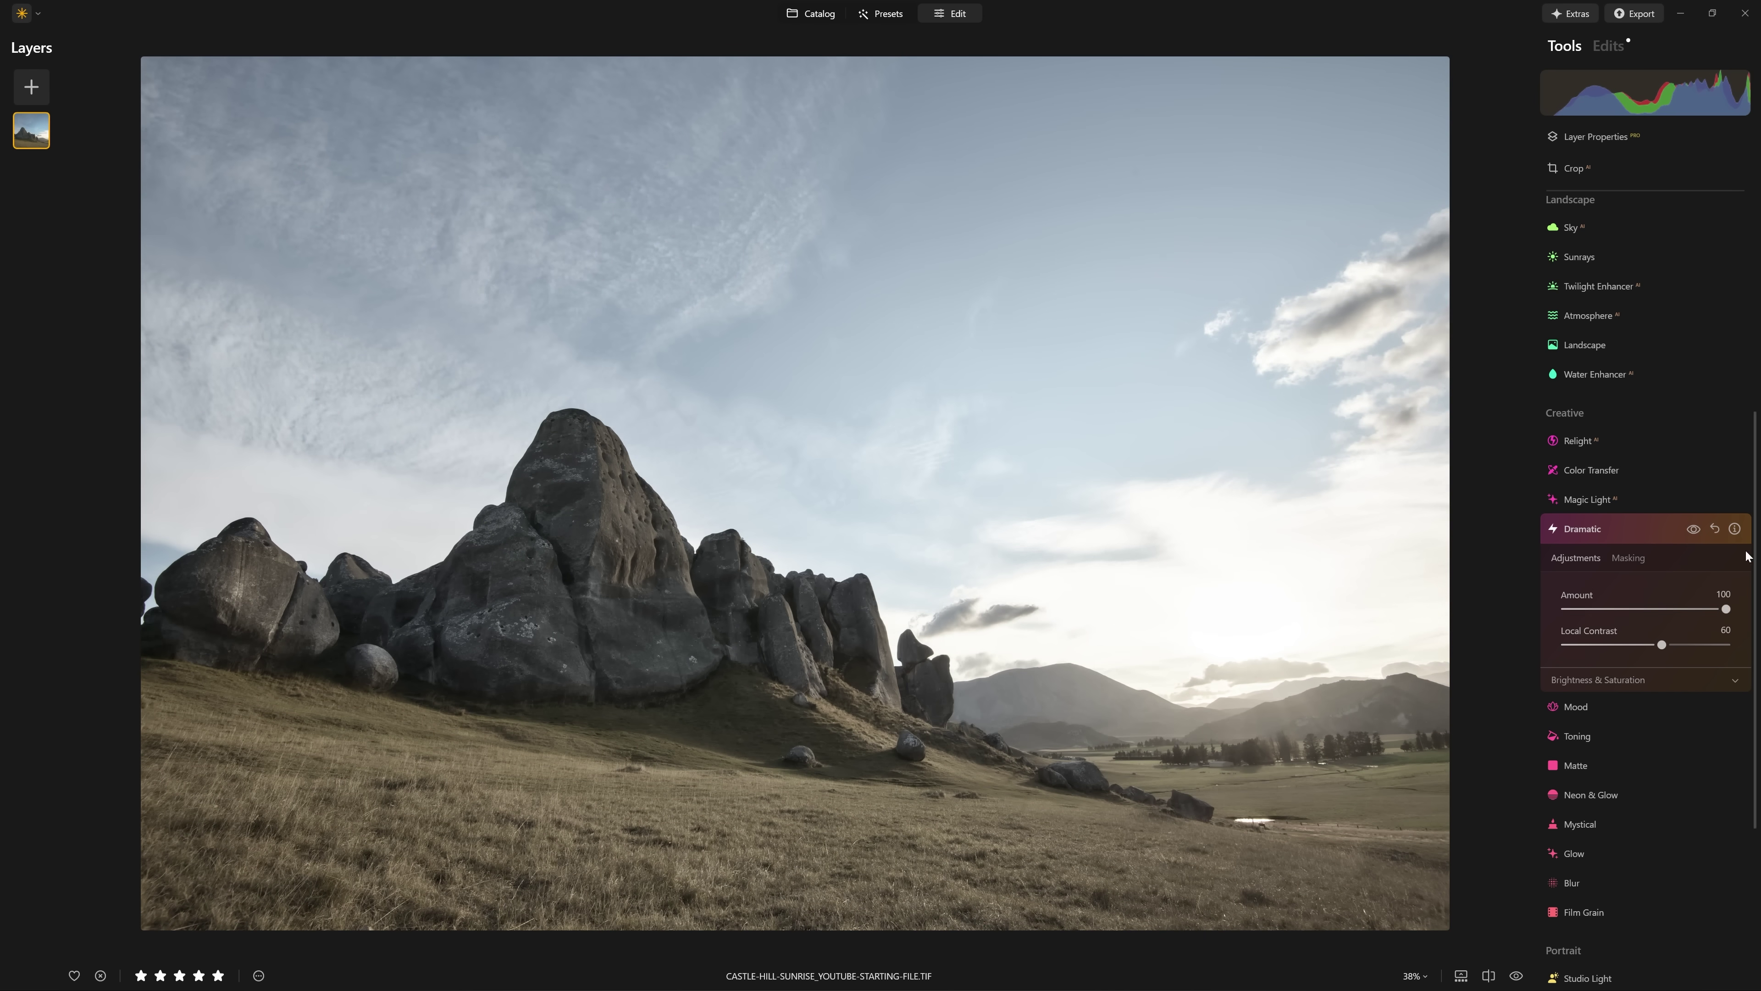
{"action": "left_click", "coordinate": [1689, 530]}
{"action": "left_click", "coordinate": [1689, 529]}
{"action": "left_click", "coordinate": [1692, 531]}
{"action": "left_click", "coordinate": [1692, 530]}
Compare the Dramatic effect at 100% zoom, then reveal the Brightness & Saturation settings.
{"action": "key", "text": "z"}
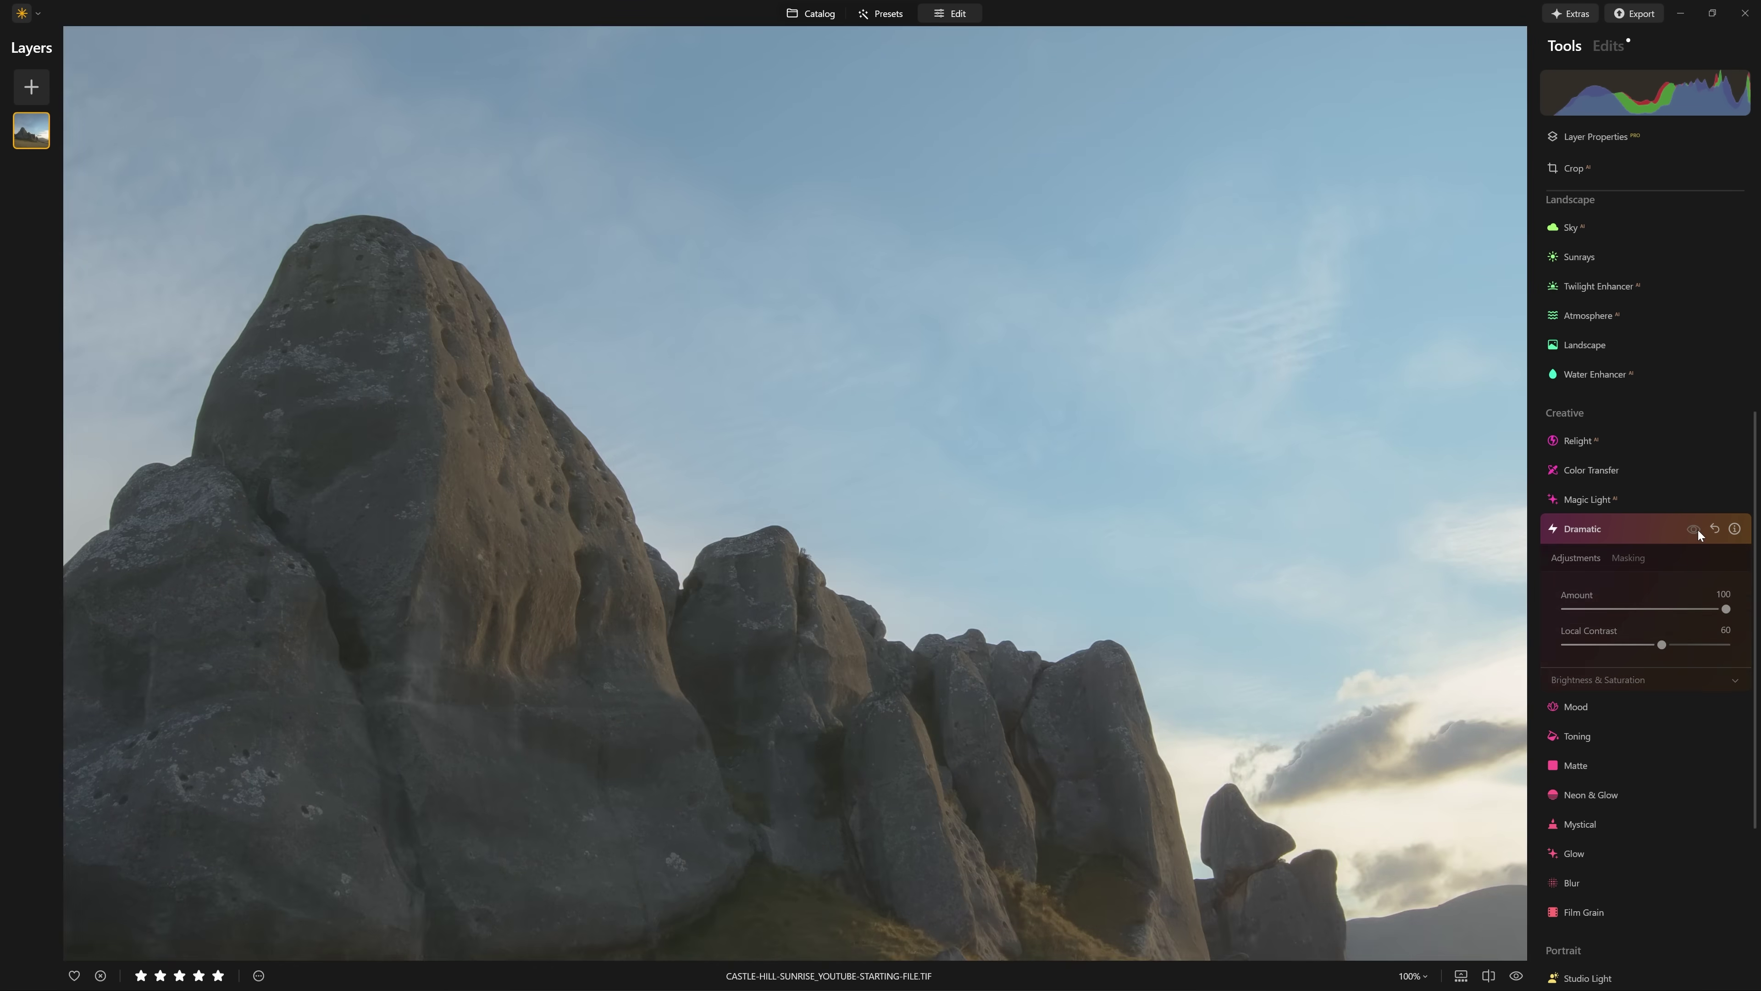
{"action": "left_click", "coordinate": [1693, 530]}
{"action": "left_click", "coordinate": [1694, 529]}
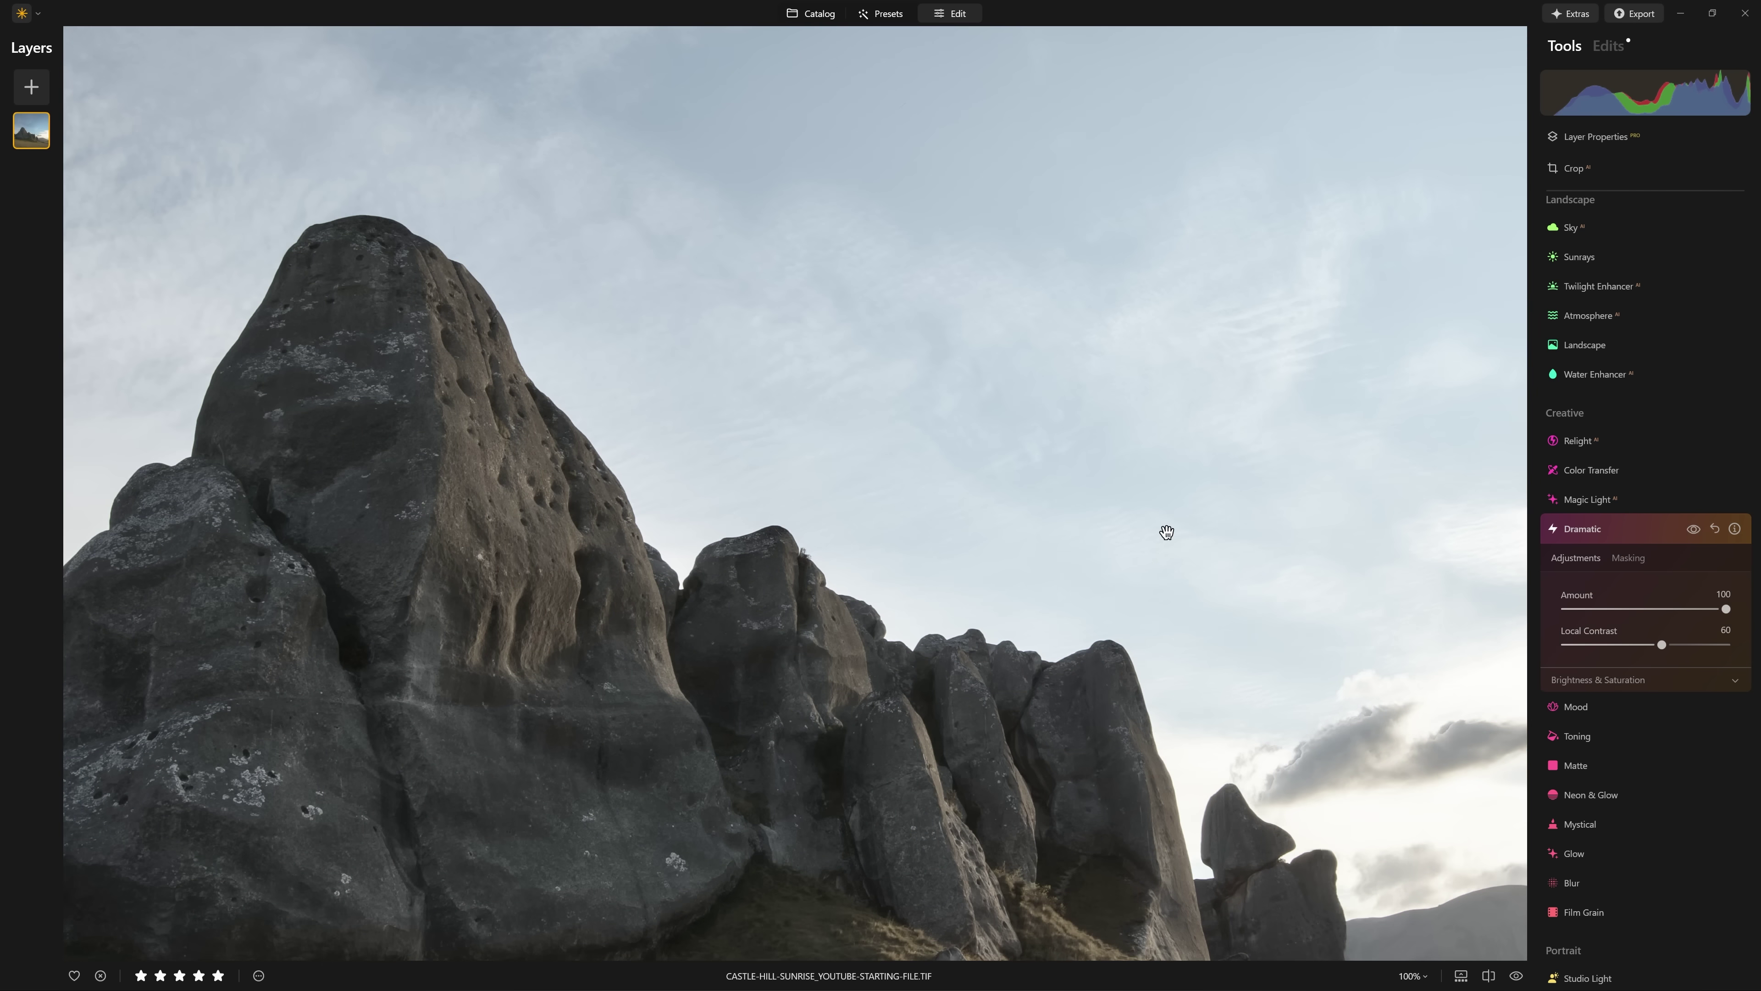
{"action": "key", "text": "z"}
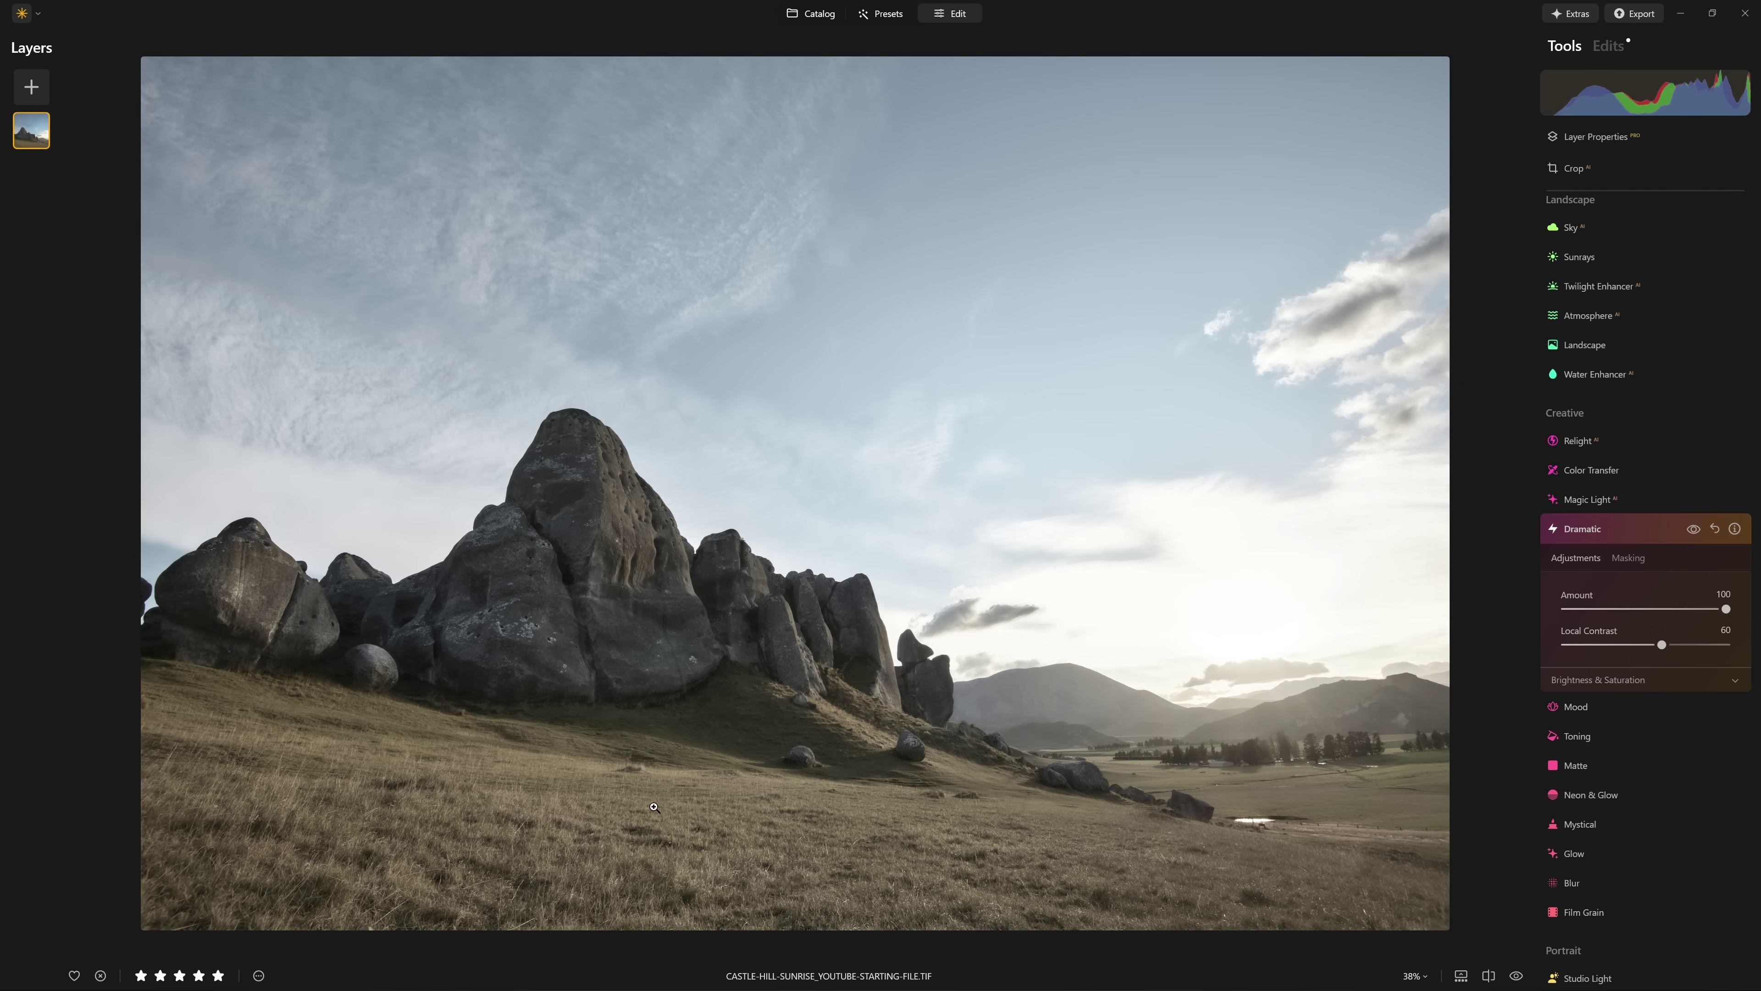
{"action": "left_click", "coordinate": [1694, 531]}
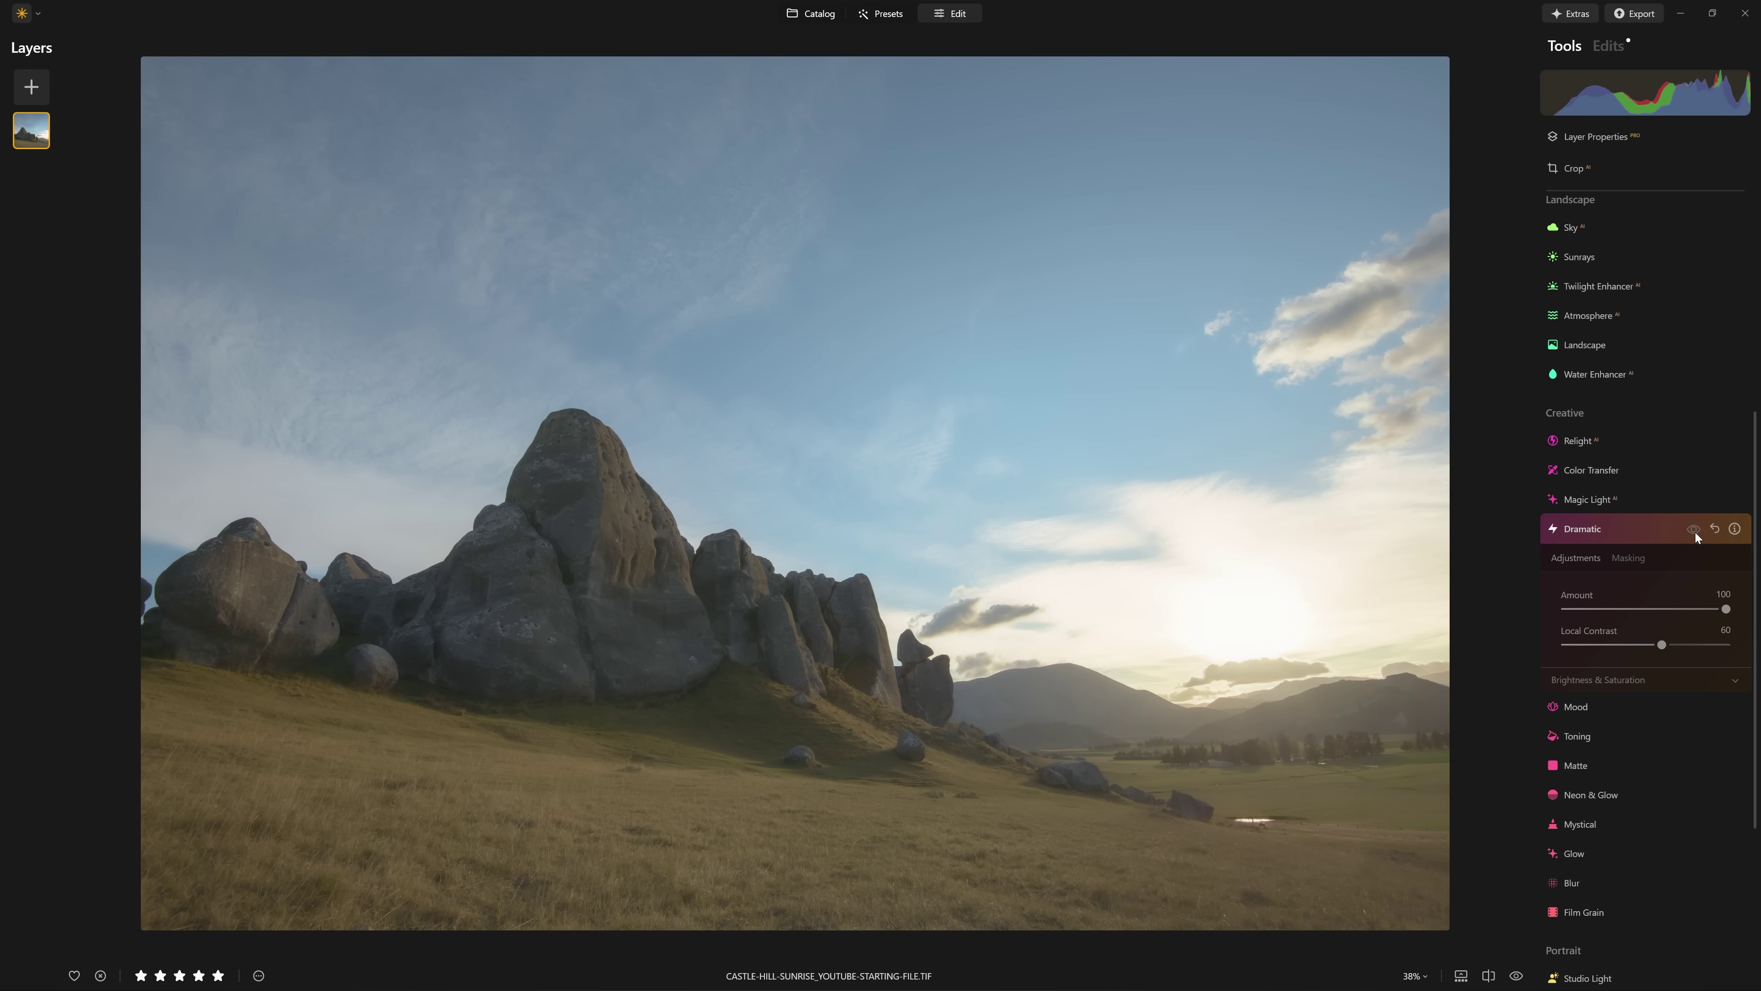
{"action": "left_click", "coordinate": [1694, 531]}
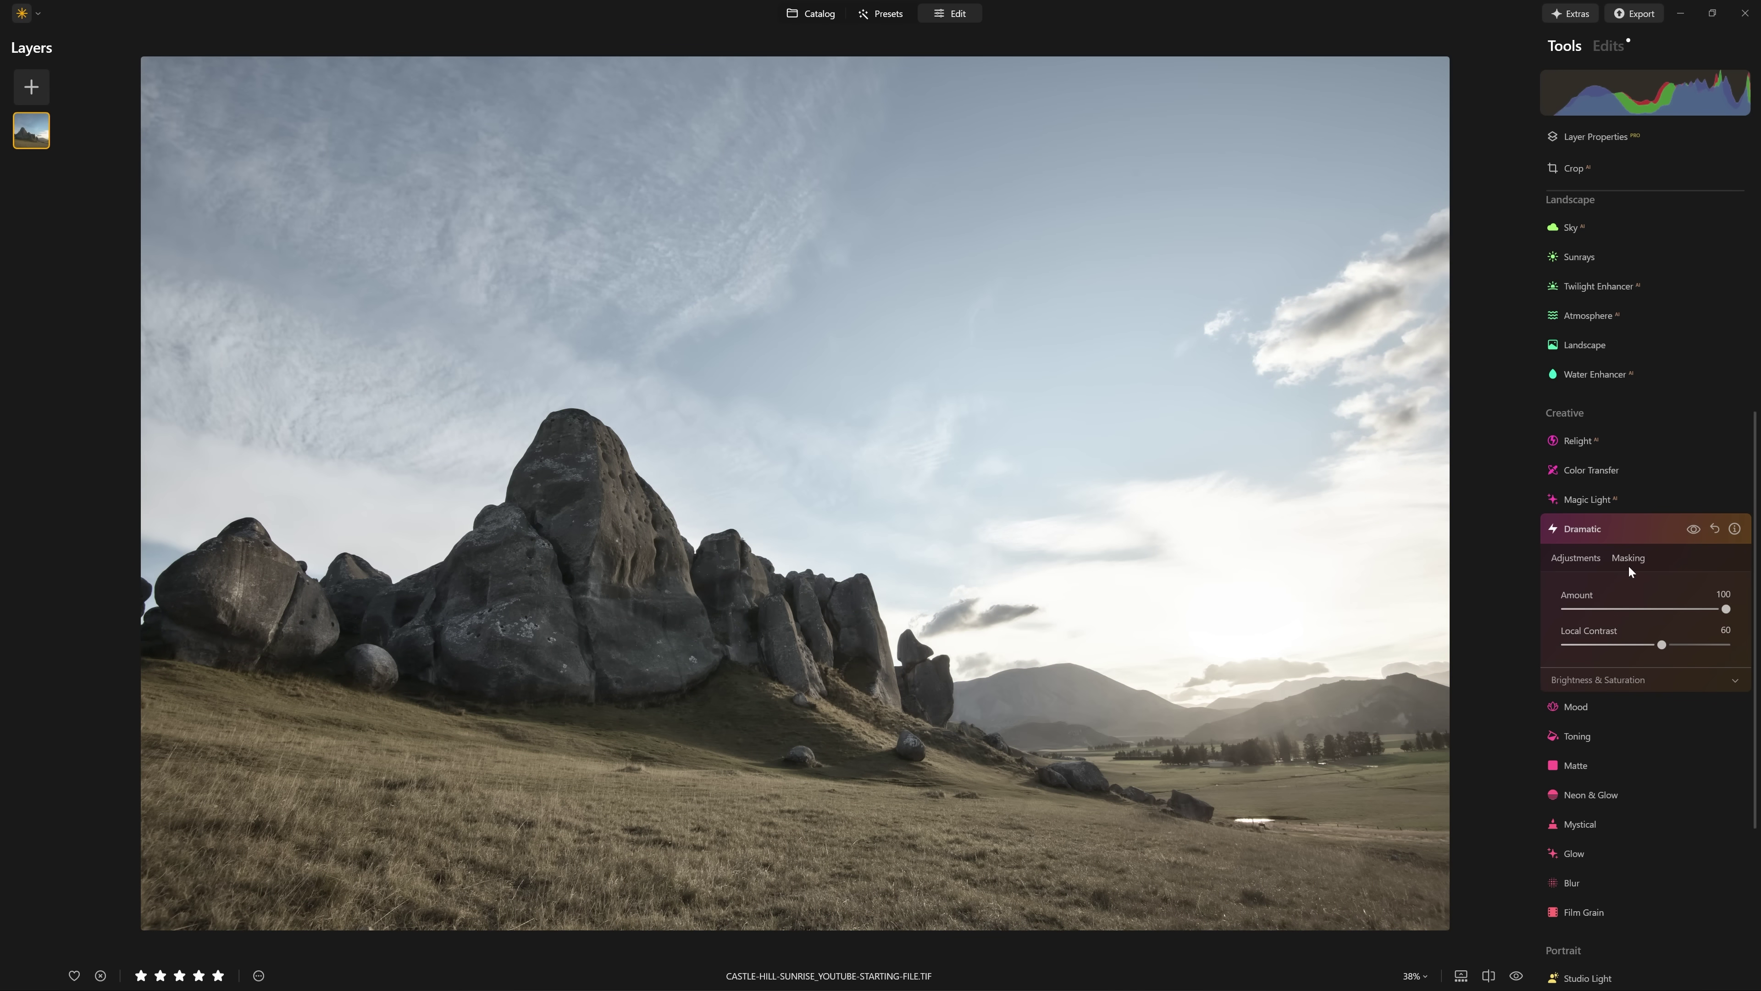
{"action": "left_click", "coordinate": [1625, 677]}
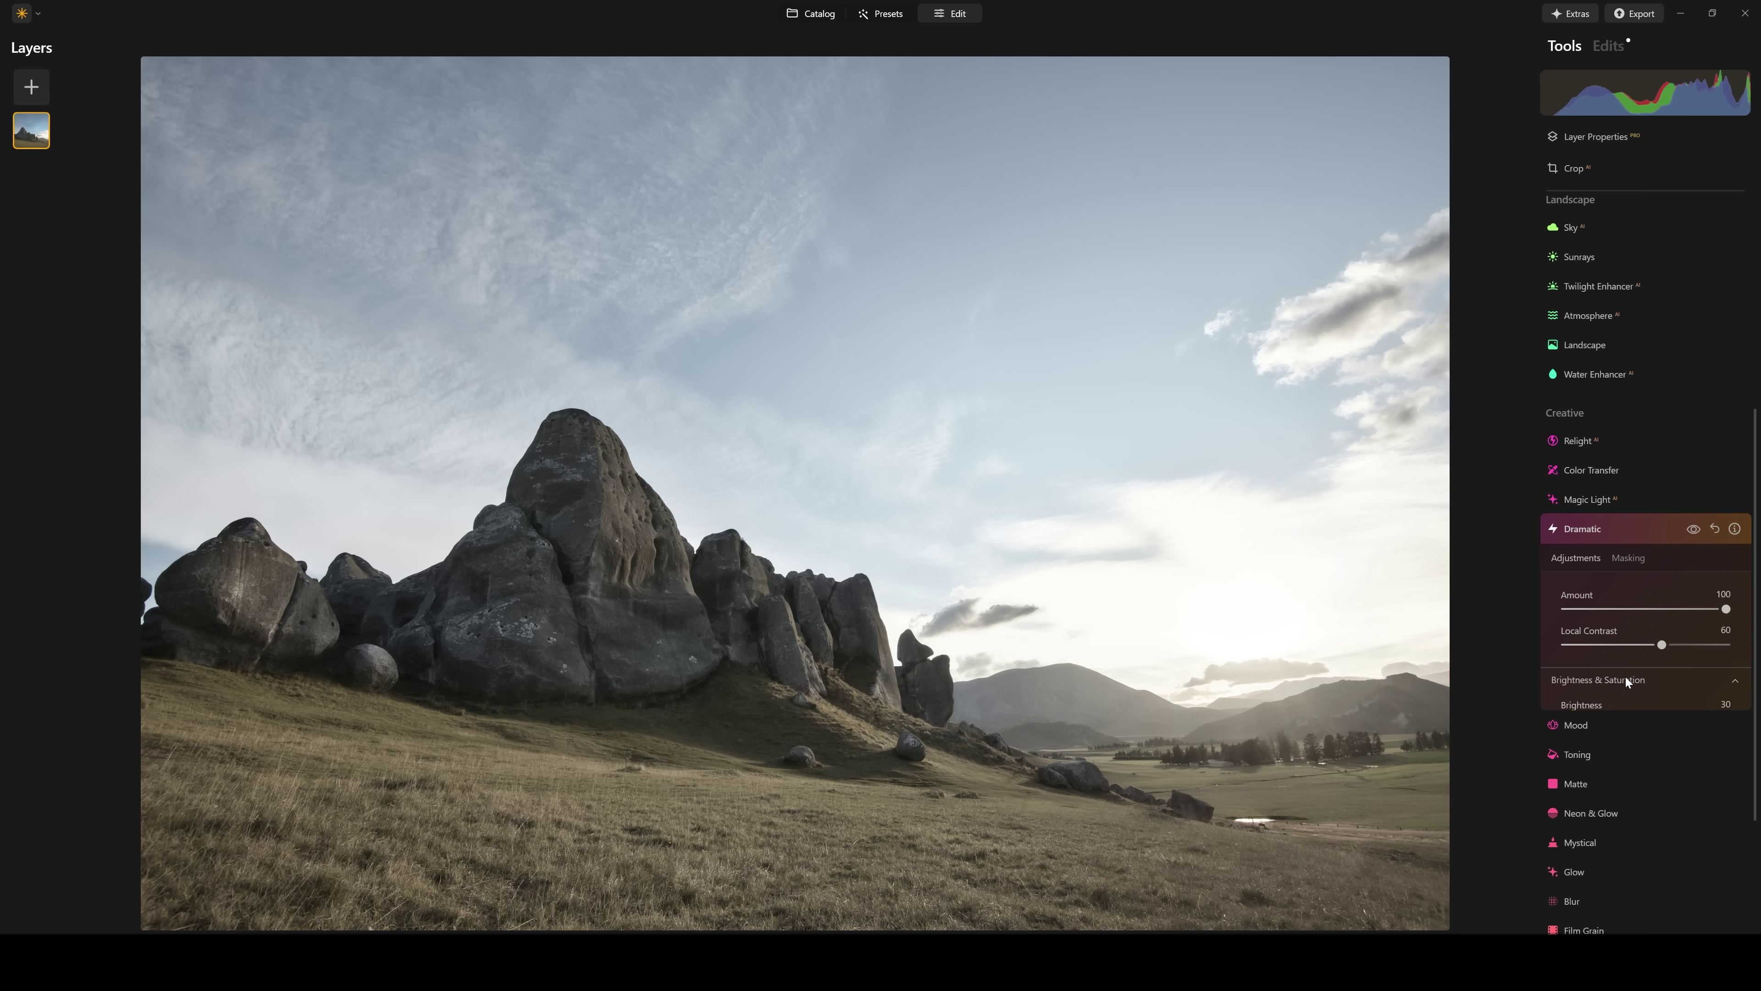
Test Local Contrast at 100 and 0, comparing with the effect hidden.
{"action": "scroll", "coordinate": [1628, 638], "scroll_direction": "down", "scroll_amount": 3}
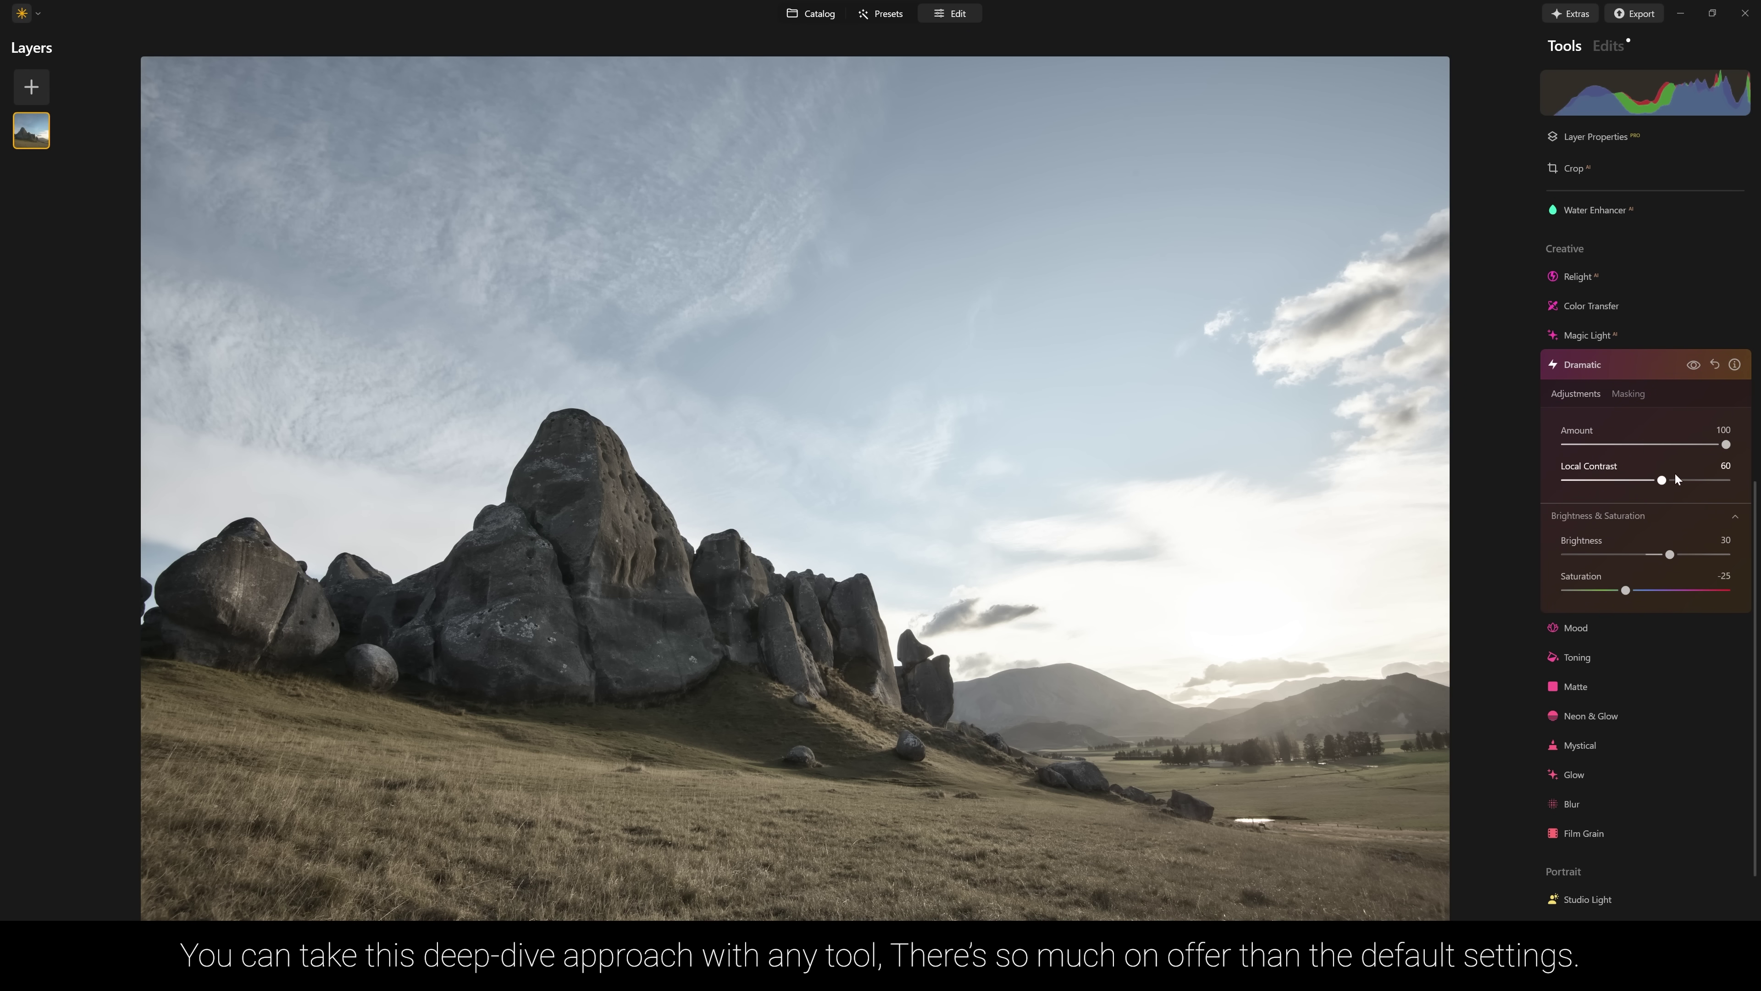
{"action": "left_click_drag", "start_coordinate": [1726, 444], "coordinate": [1746, 486]}
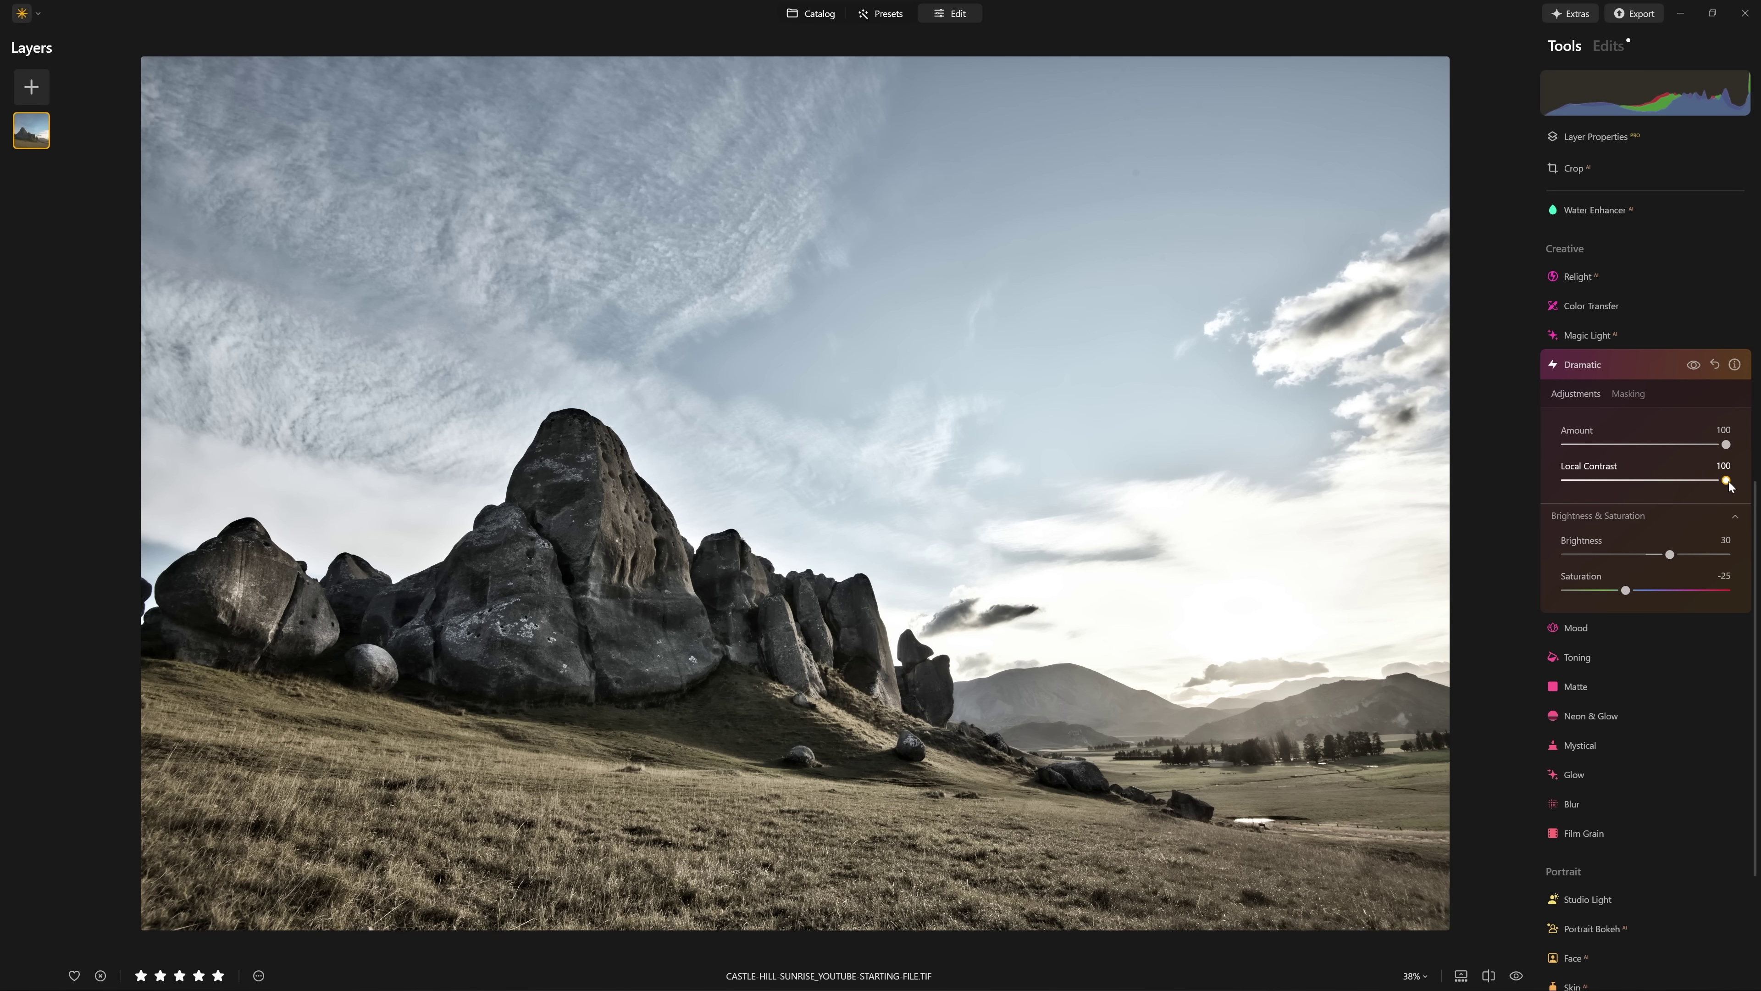
{"action": "left_click_drag", "start_coordinate": [1725, 485], "coordinate": [1545, 492]}
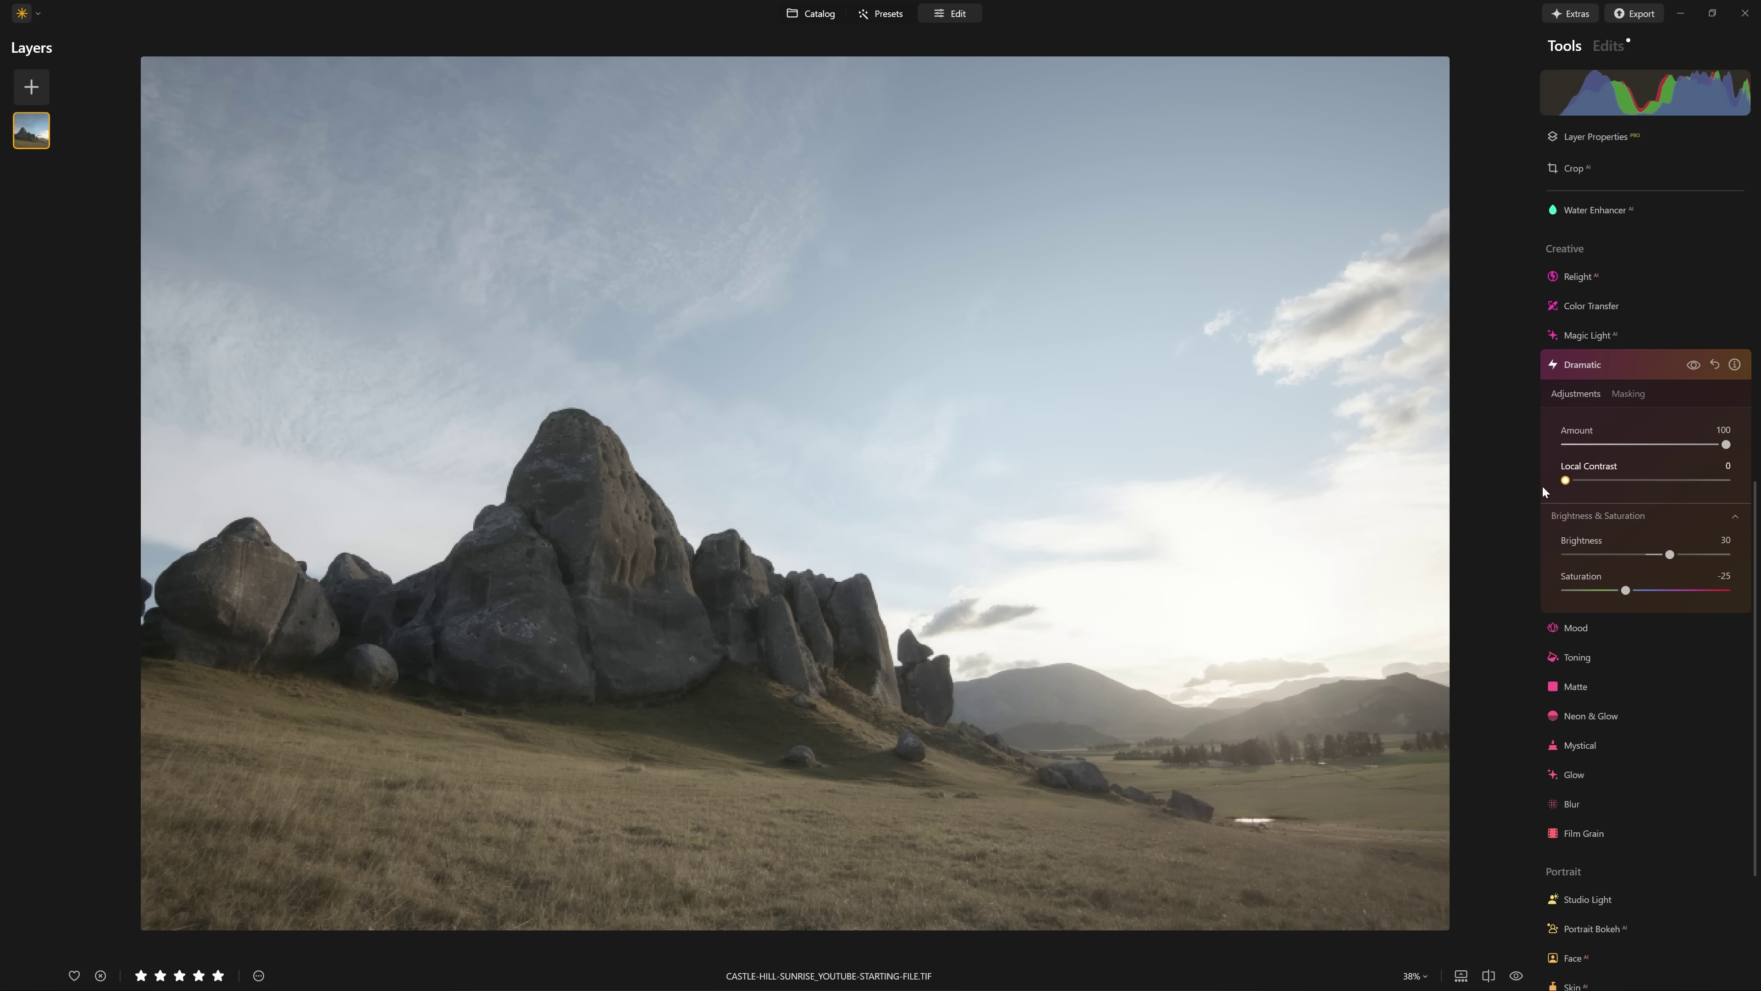
{"action": "left_click", "coordinate": [1692, 366]}
{"action": "left_click", "coordinate": [1692, 365]}
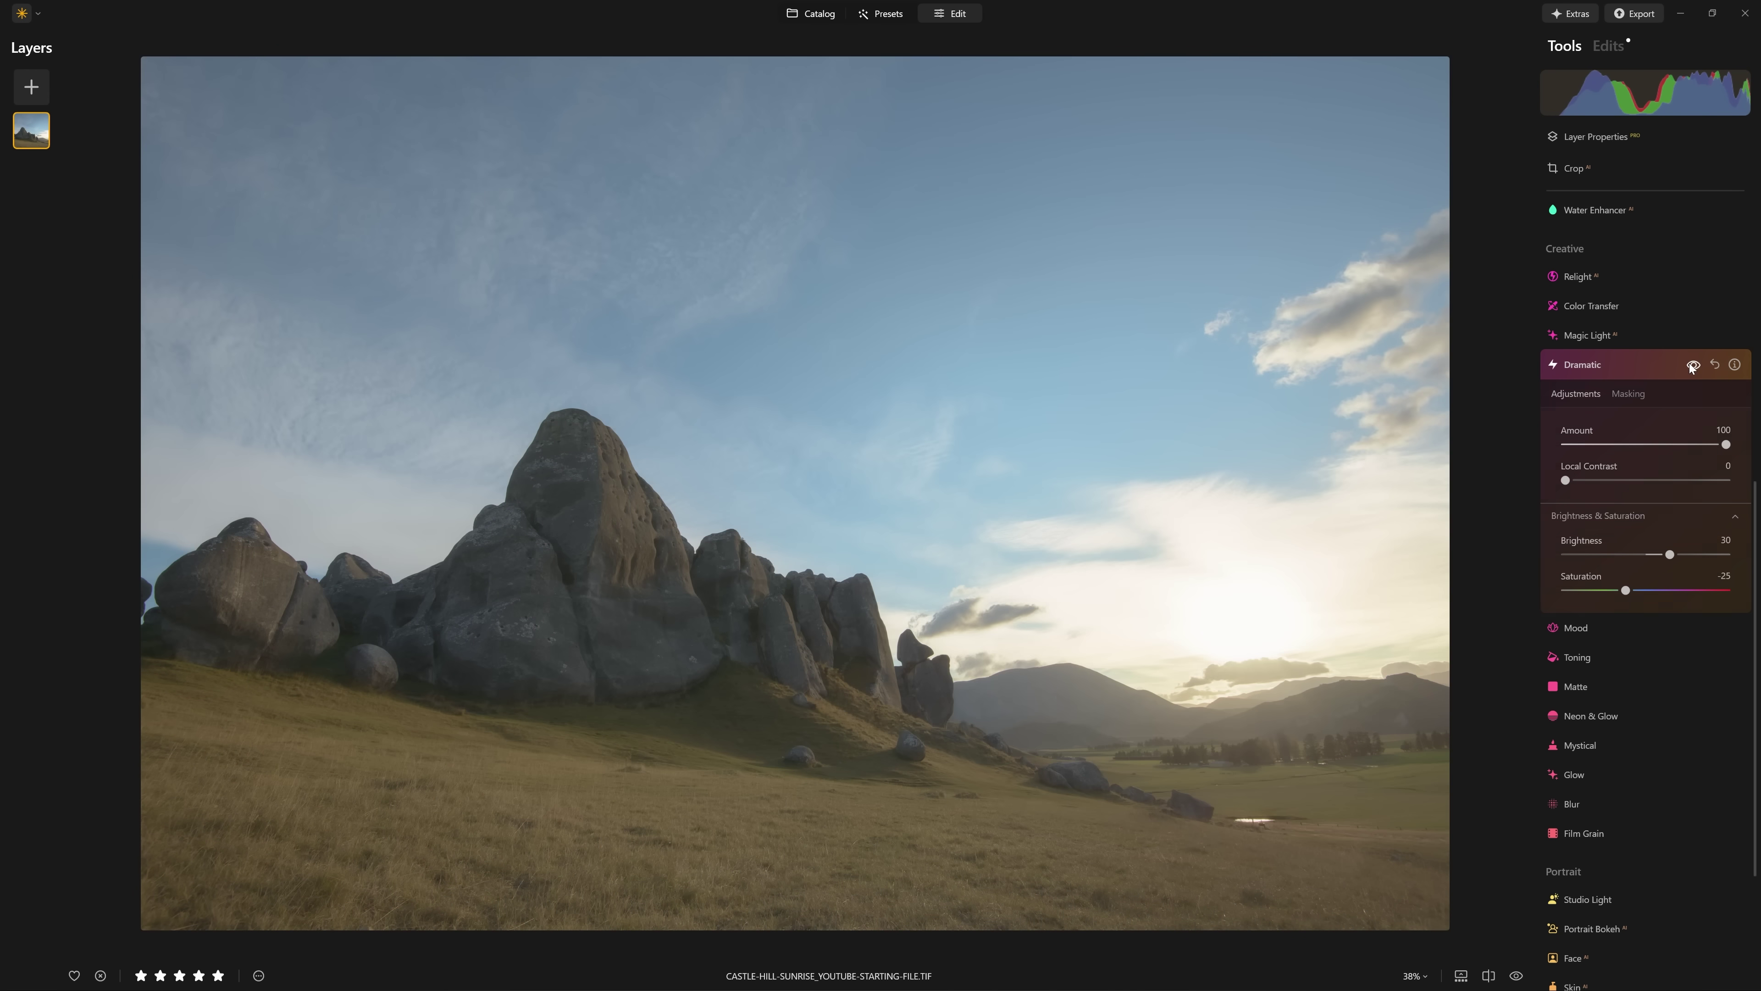
Zoom in on the rocks and settle Local Contrast at 37 after trying 97.
{"action": "key", "text": "ctrl+1"}
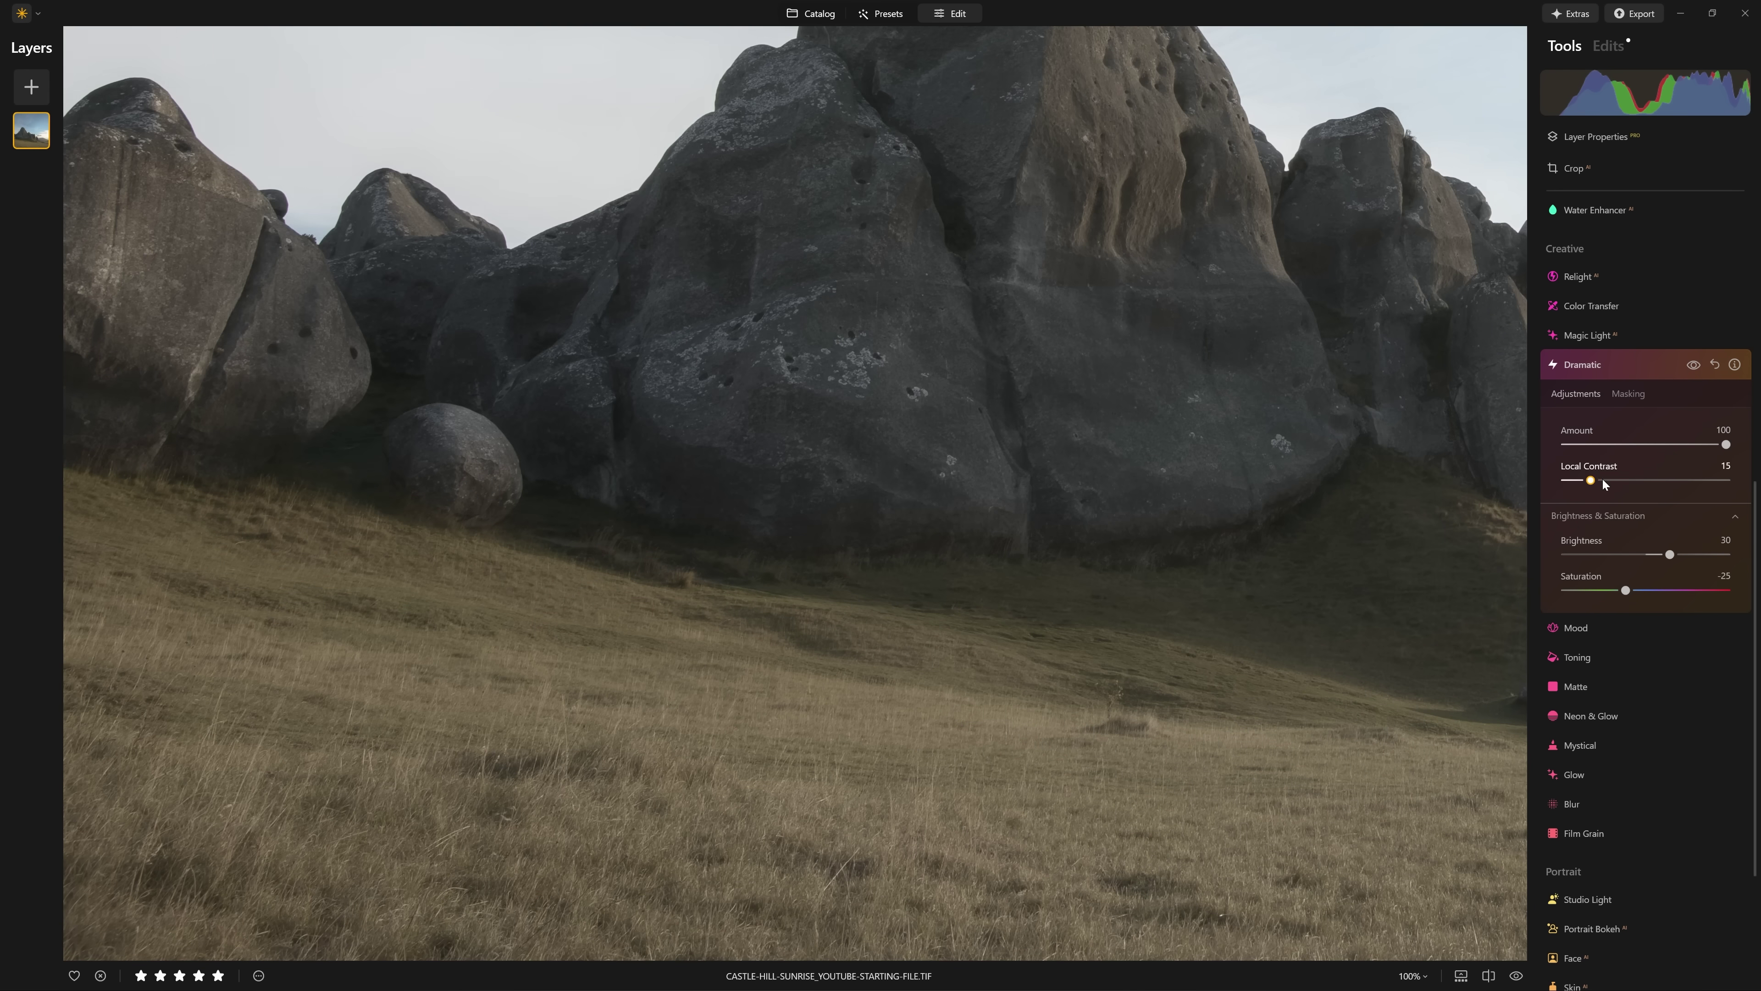
{"action": "left_click_drag", "start_coordinate": [1655, 482], "coordinate": [1723, 480]}
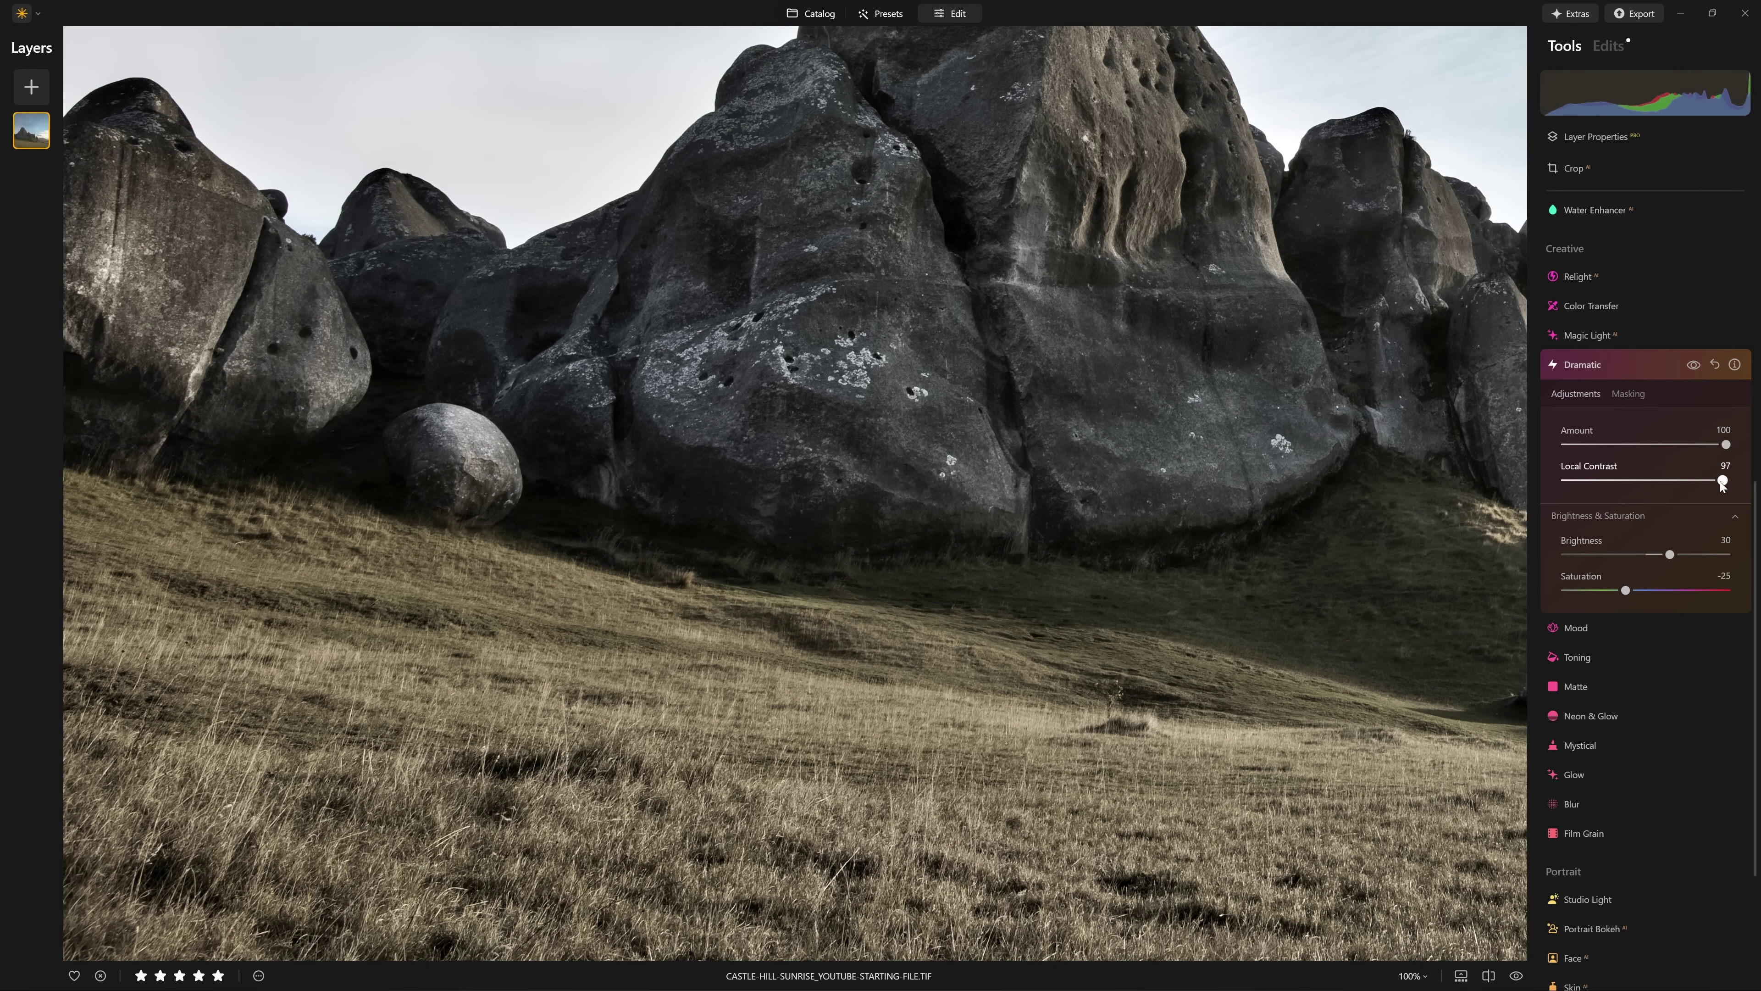
{"action": "left_click_drag", "start_coordinate": [1722, 486], "coordinate": [1624, 481]}
{"action": "key", "text": "ctrl+0"}
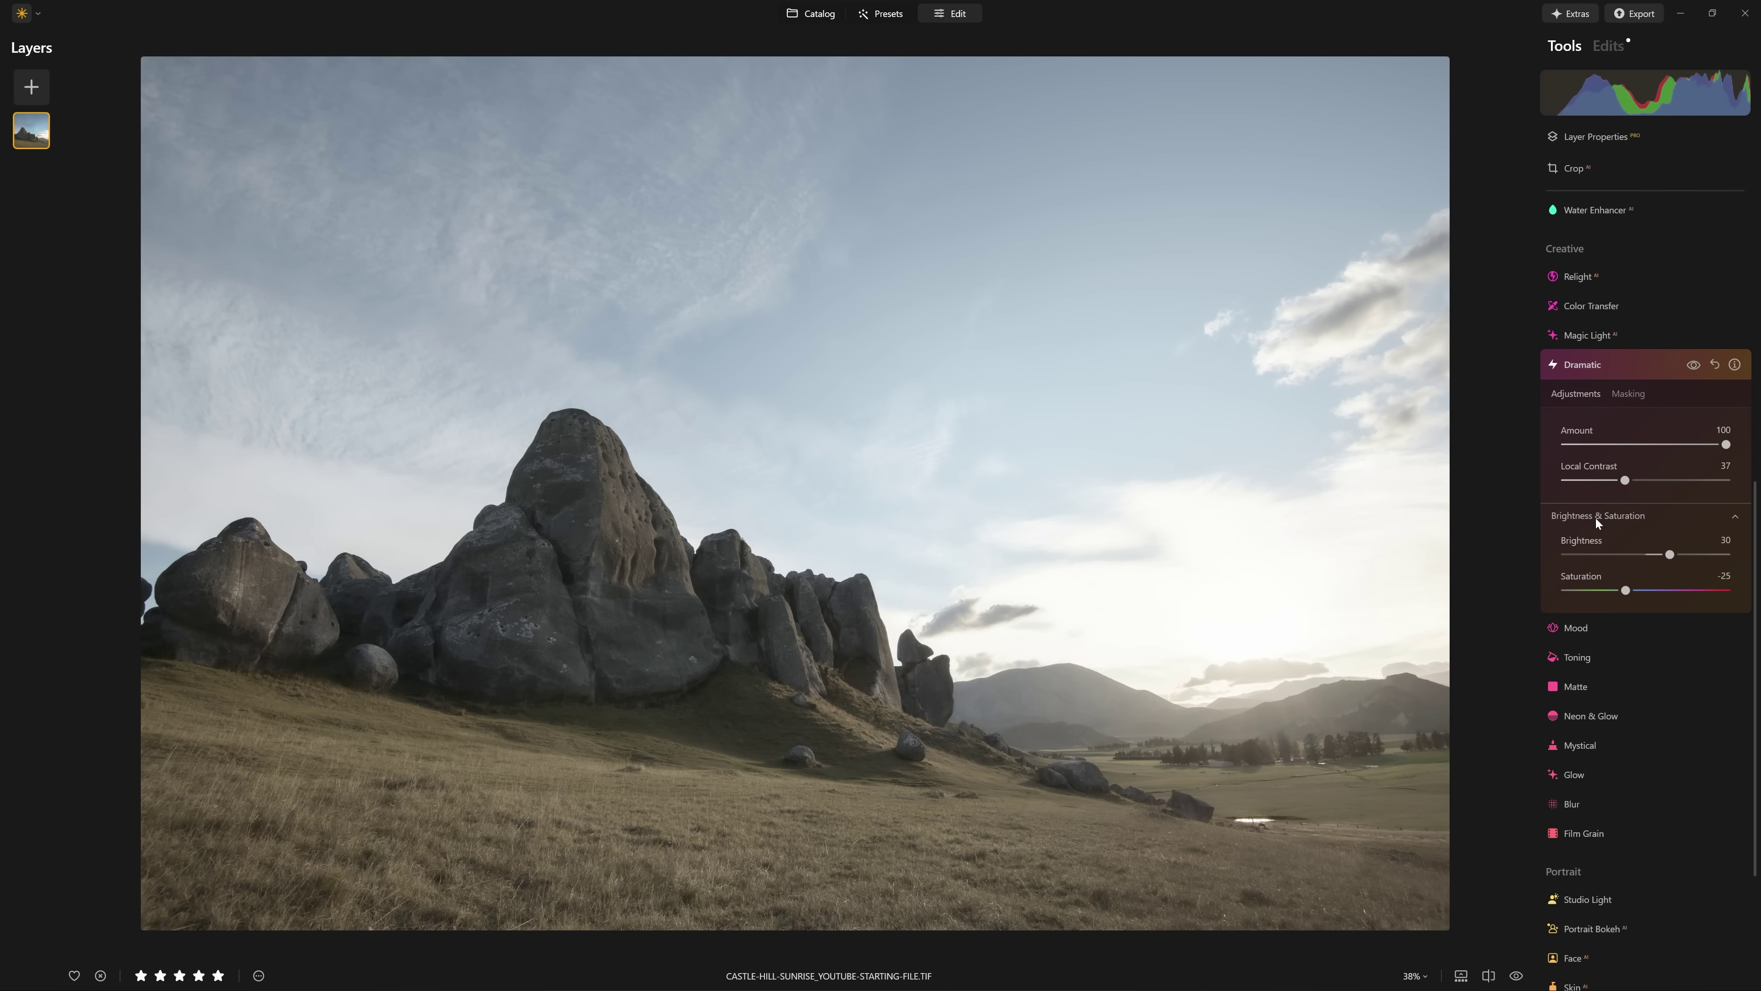
Collapse and re-expand Brightness & Saturation, then raise Brightness to 100.
{"action": "left_click", "coordinate": [1596, 517]}
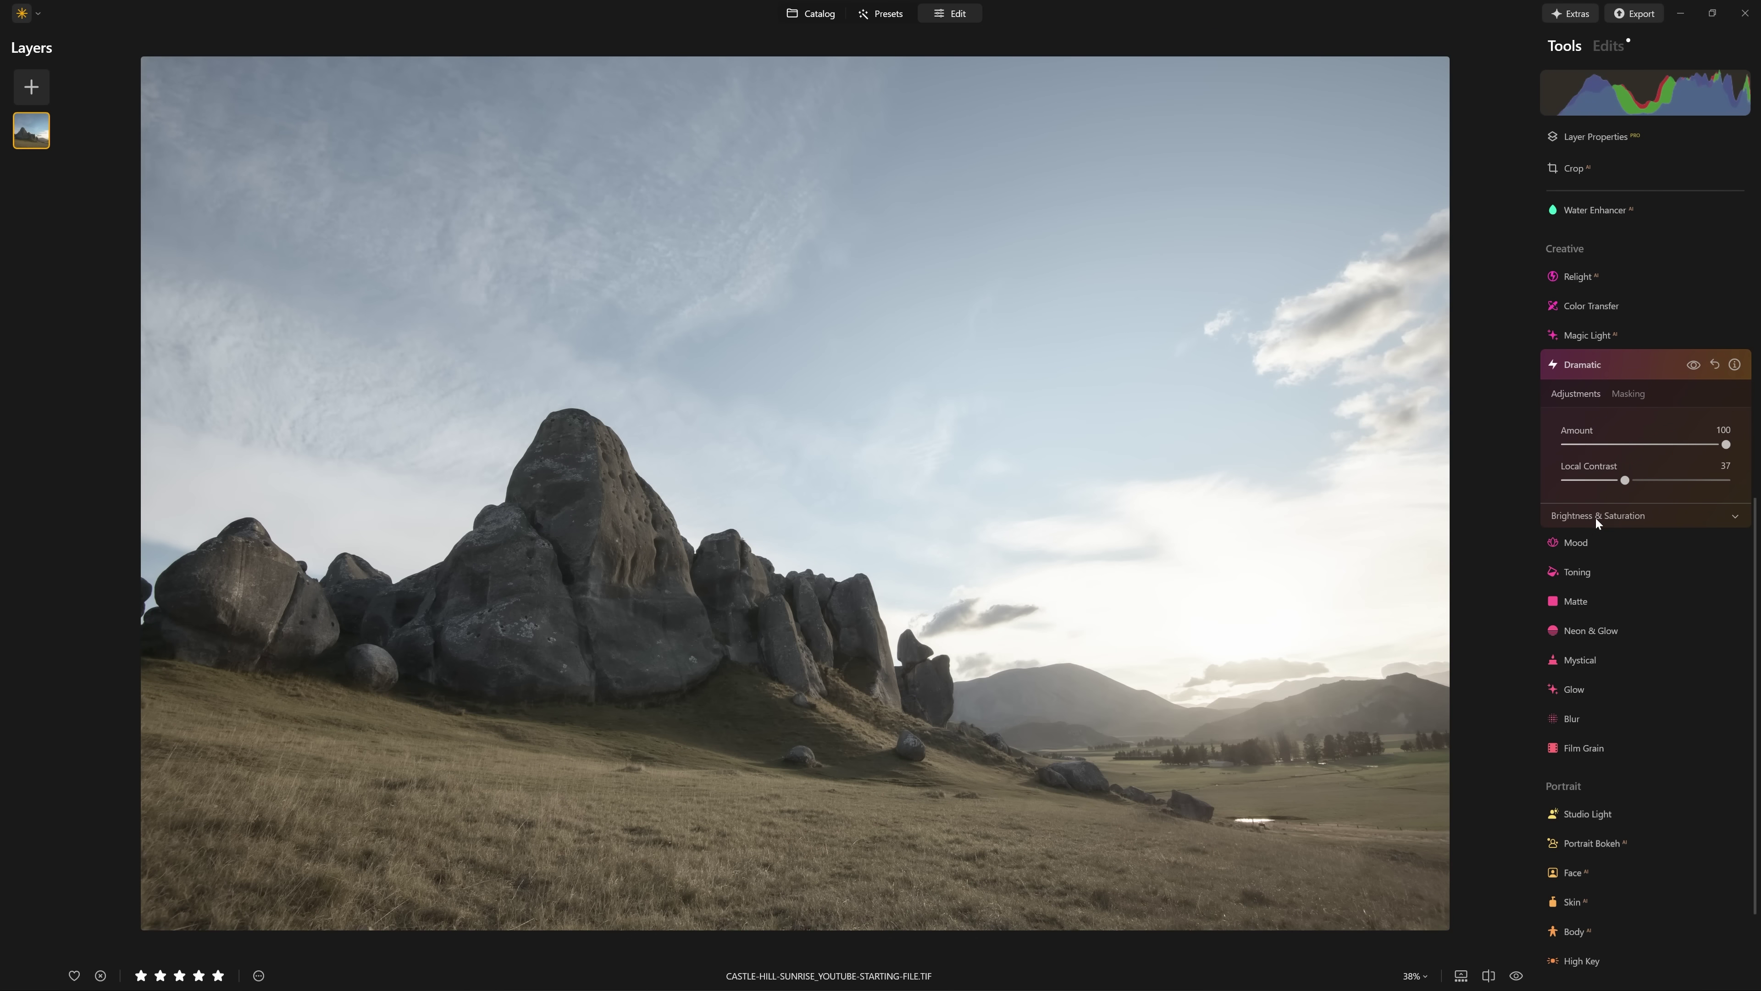
{"action": "left_click", "coordinate": [1571, 519]}
{"action": "left_click", "coordinate": [1653, 513]}
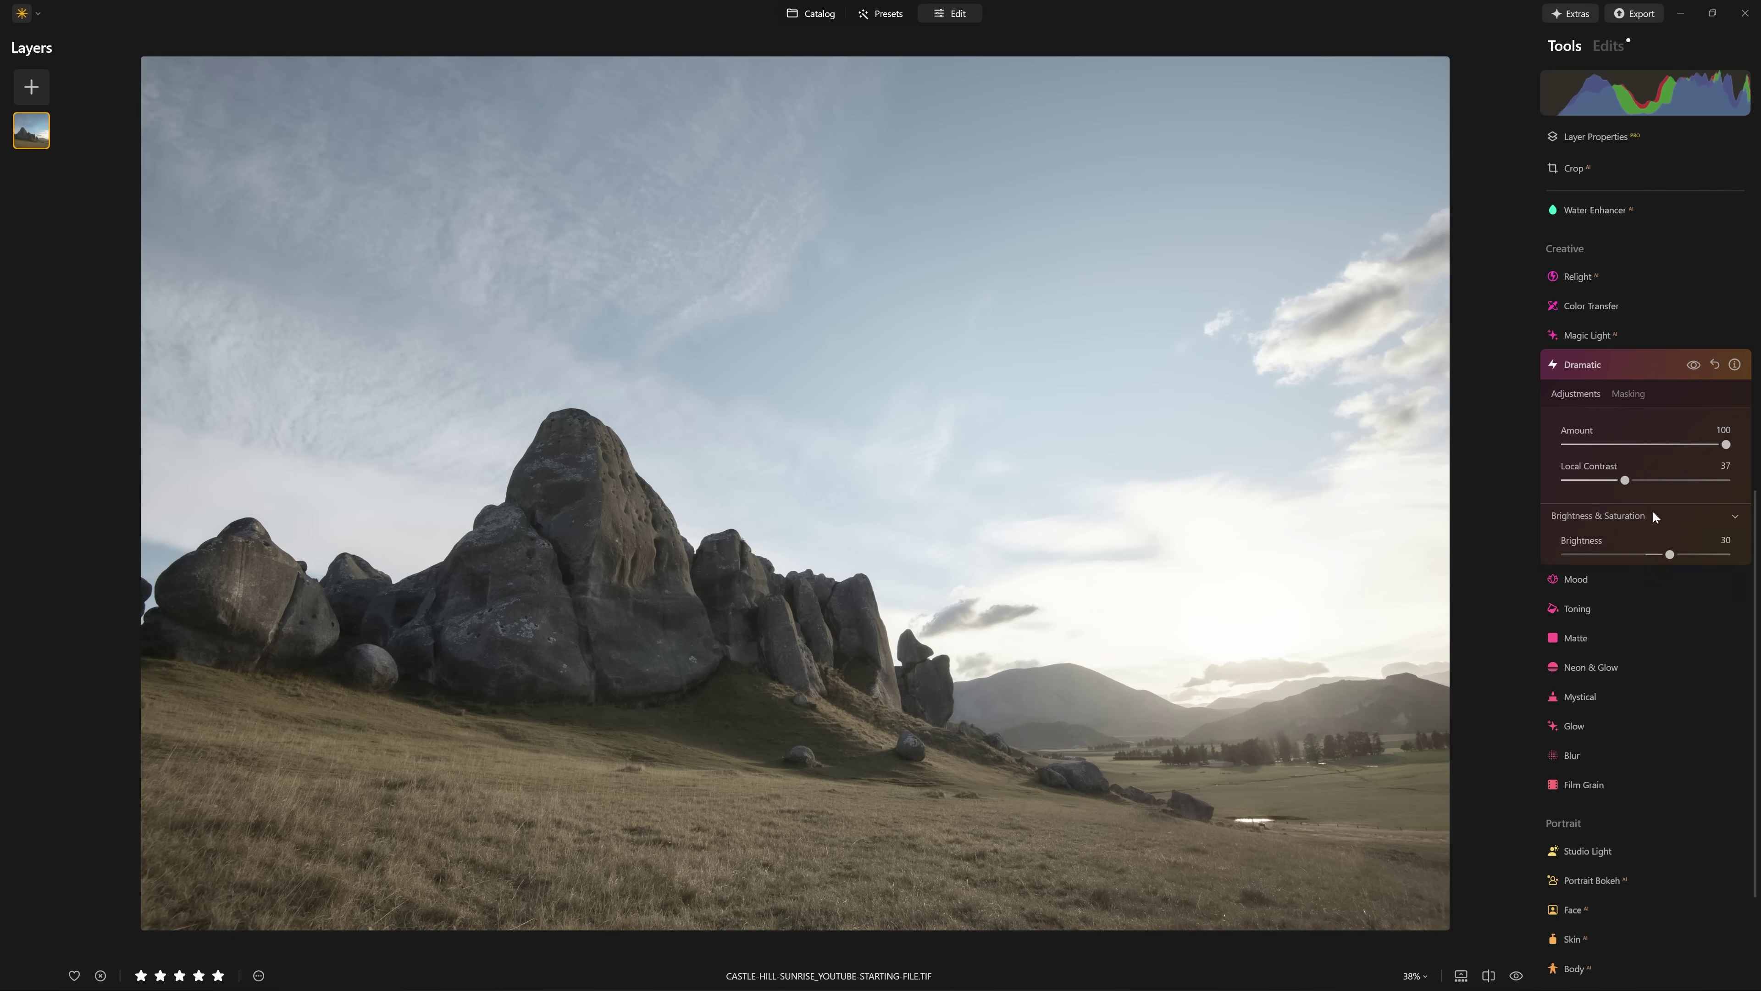
{"action": "left_click", "coordinate": [1598, 516]}
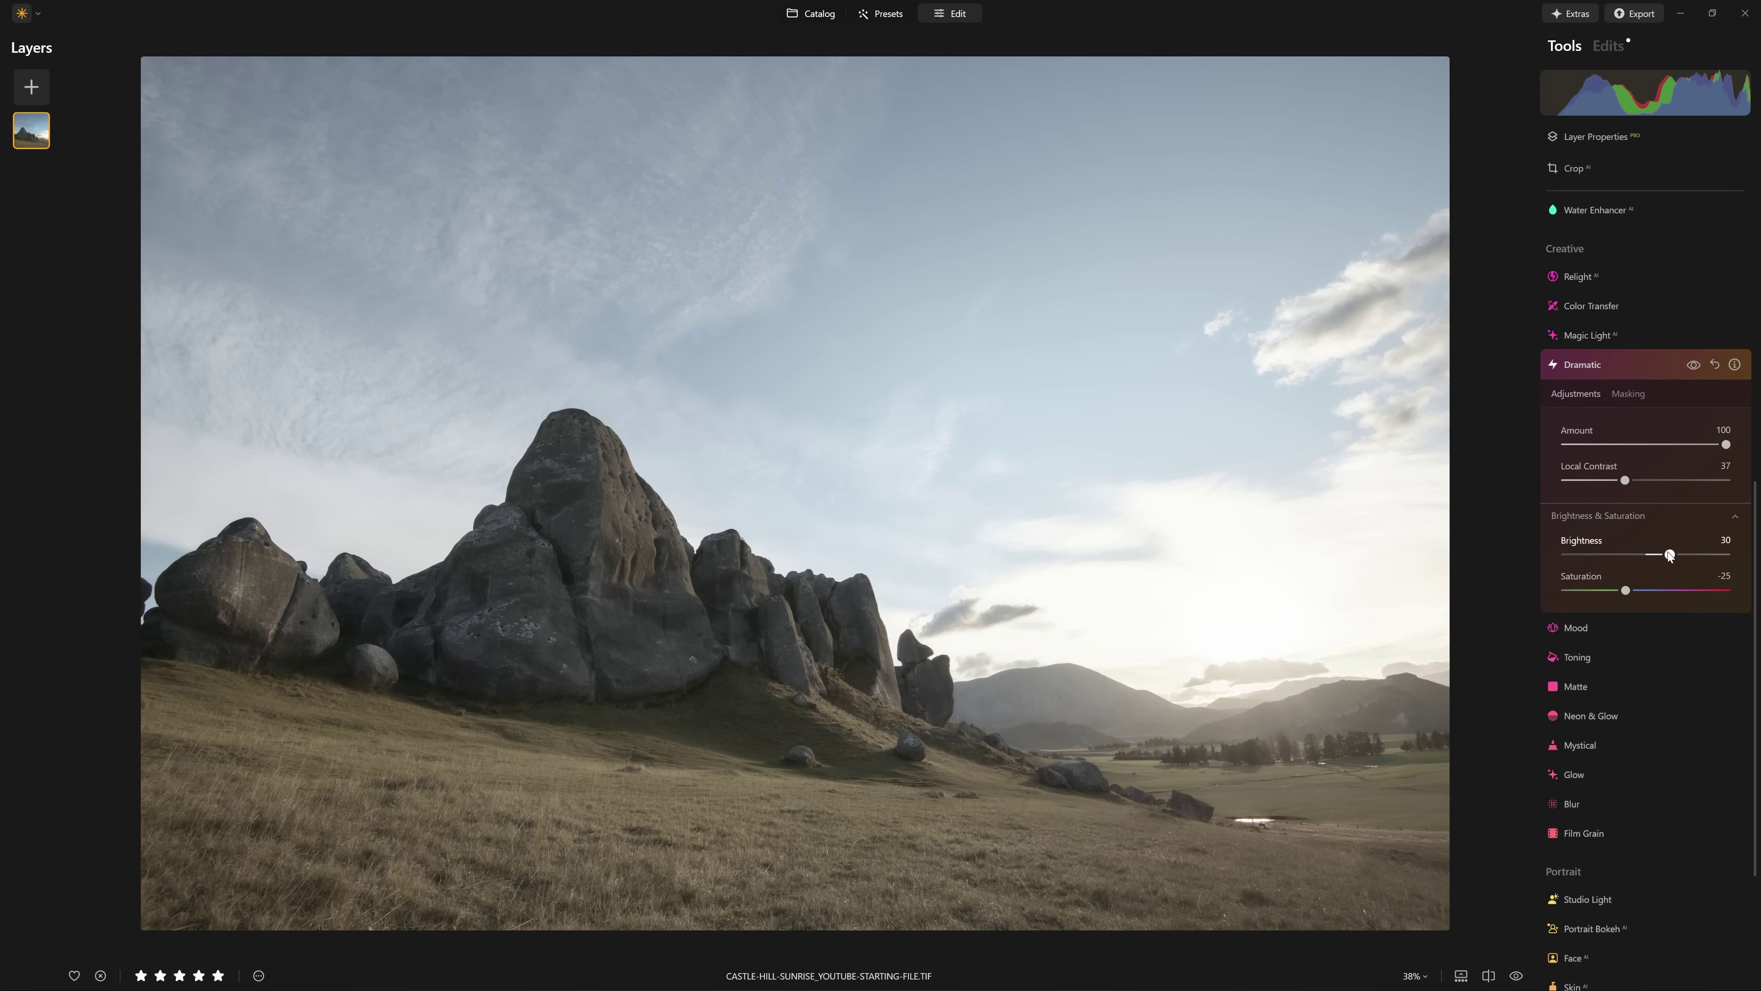
{"action": "left_click_drag", "start_coordinate": [1677, 555], "coordinate": [1746, 555]}
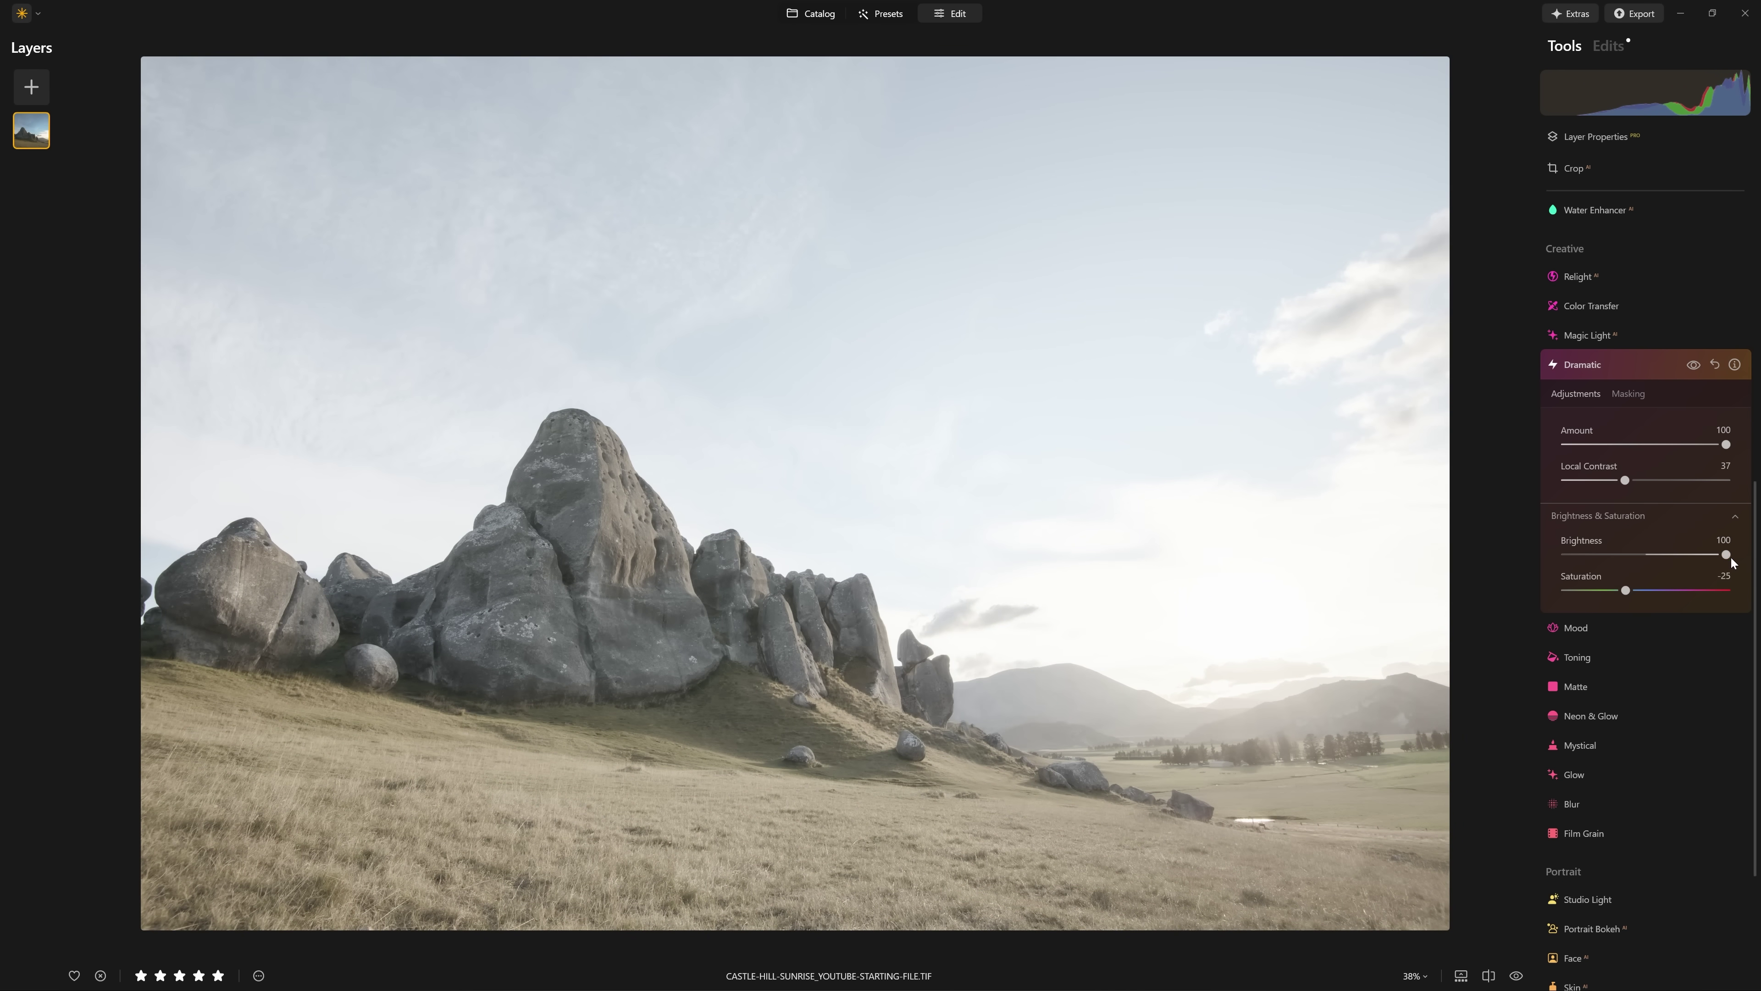
Try a lower Brightness, then return it to 30, comparing with the effect hidden.
{"action": "double_click", "coordinate": [1728, 556]}
{"action": "left_click_drag", "start_coordinate": [1674, 559], "coordinate": [1564, 555]}
{"action": "left_click", "coordinate": [1692, 367]}
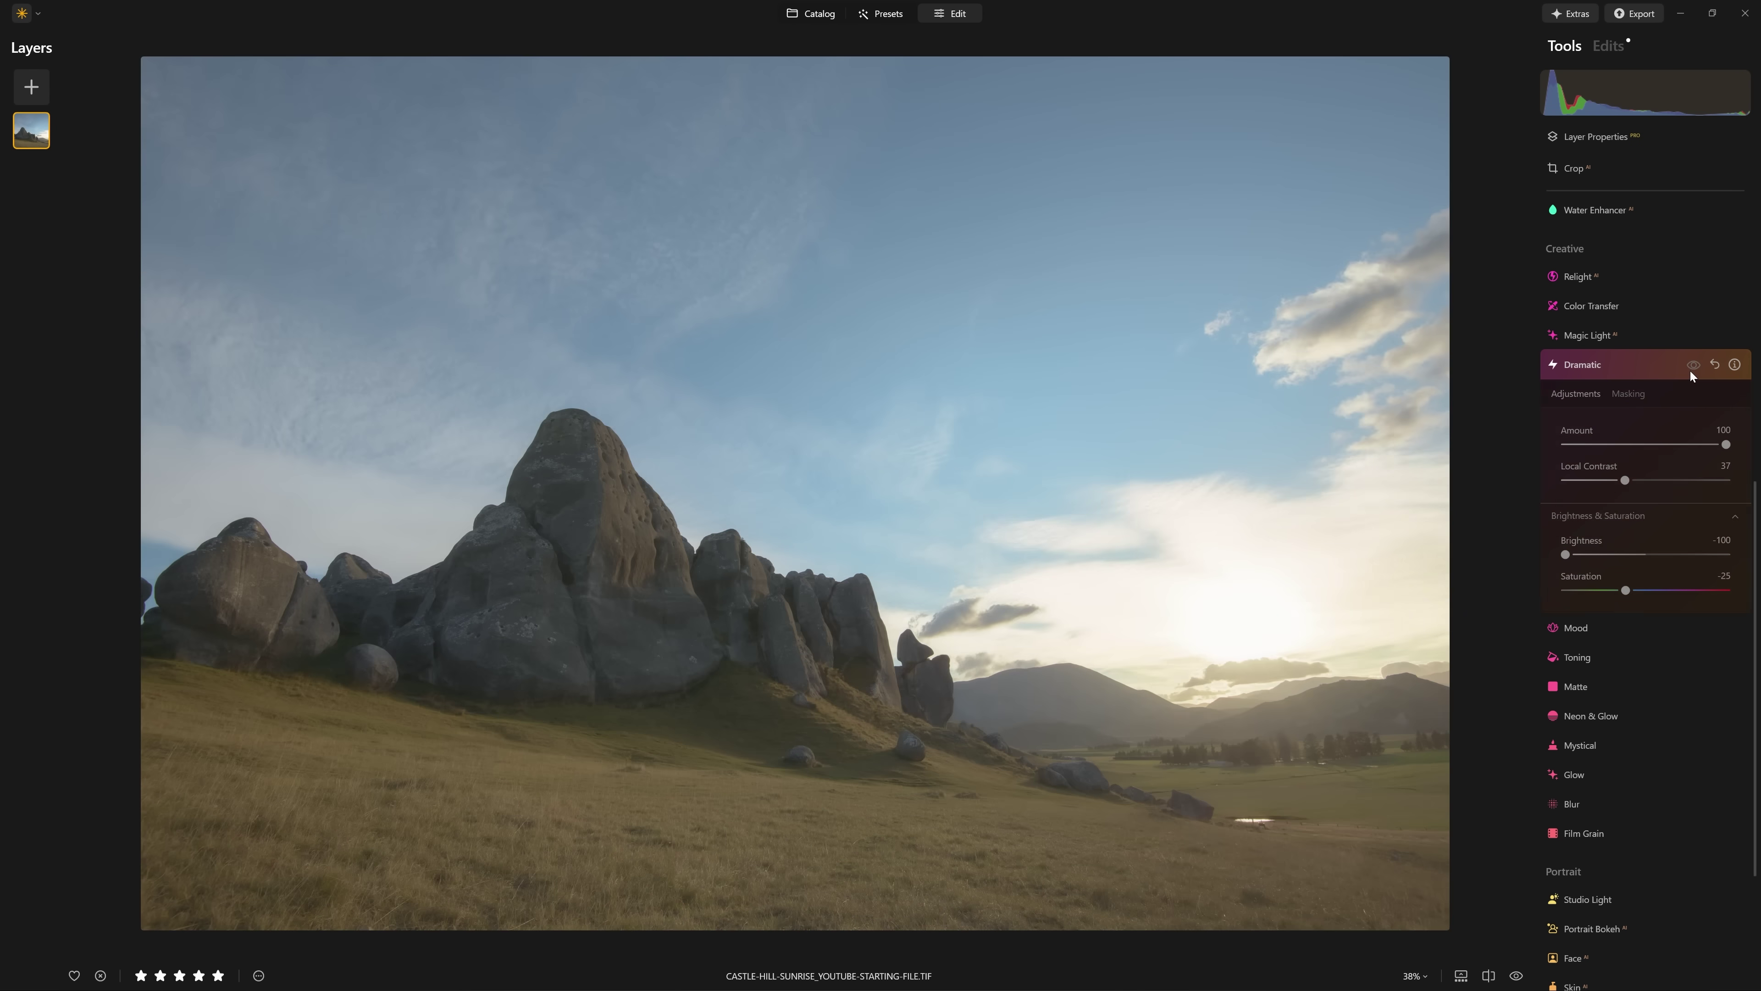
{"action": "left_click", "coordinate": [1692, 366]}
{"action": "left_click_drag", "start_coordinate": [1565, 555], "coordinate": [1728, 592]}
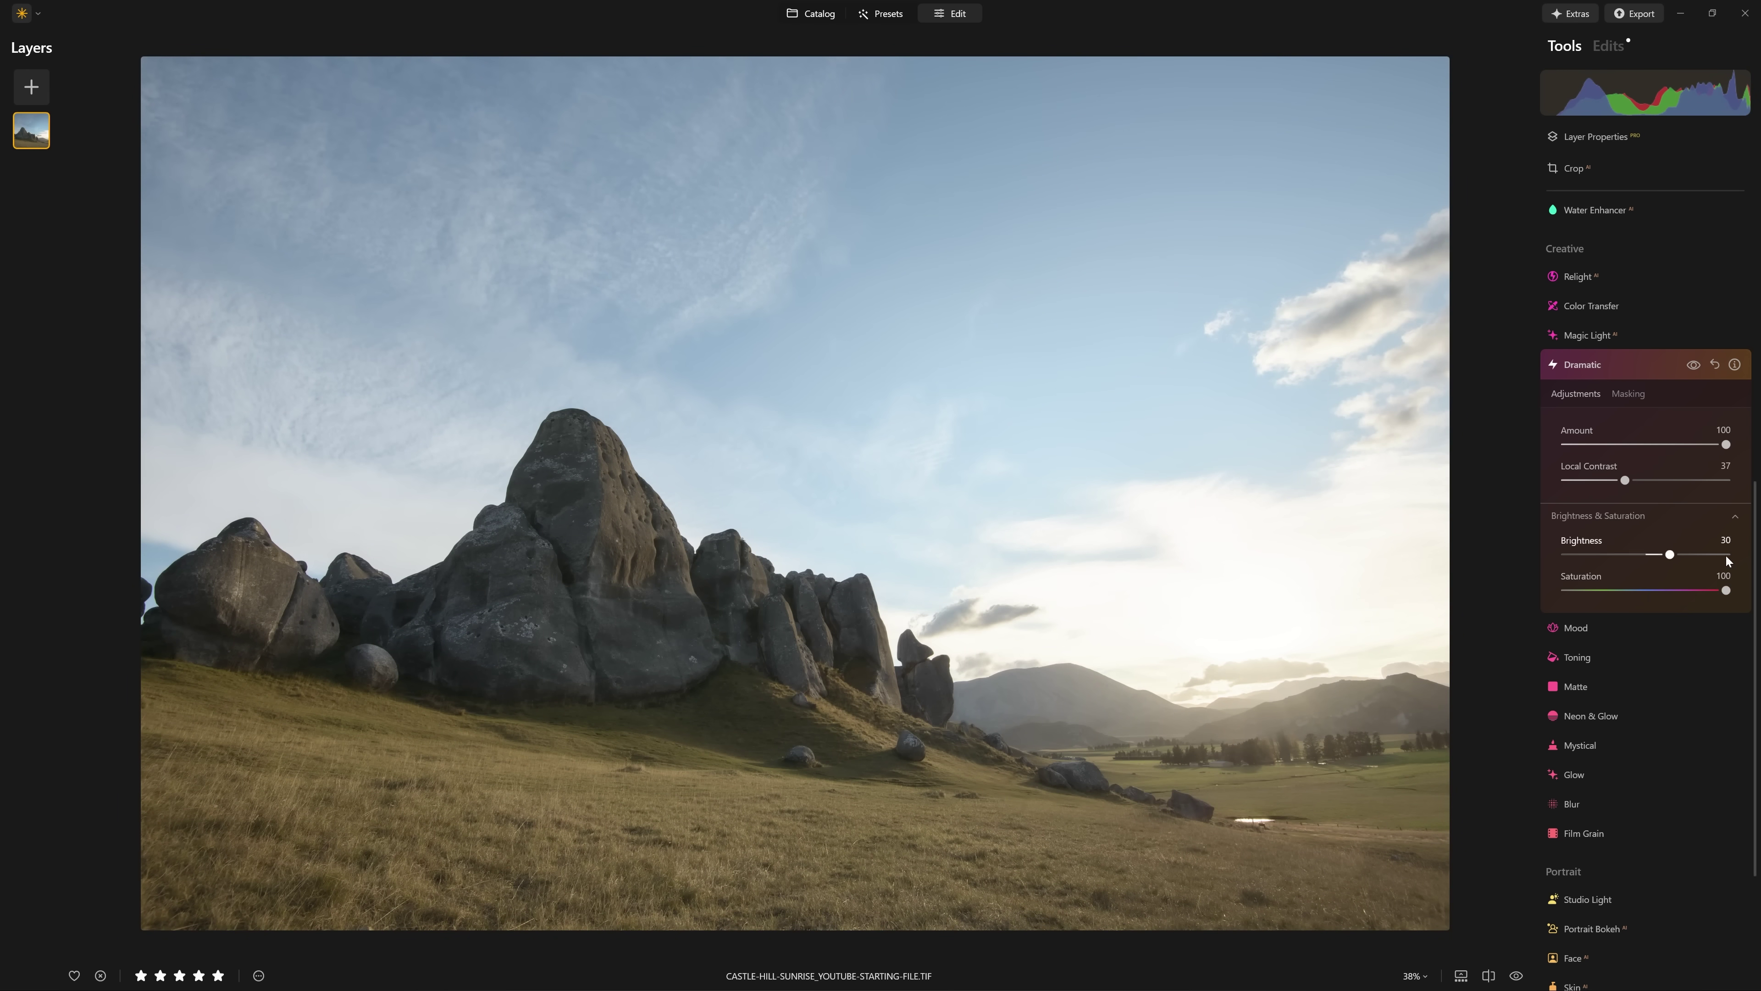
Compare before and after with a split divider, then lower the Amount to 37.
{"action": "left_click", "coordinate": [1696, 372]}
{"action": "left_click", "coordinate": [1696, 372]}
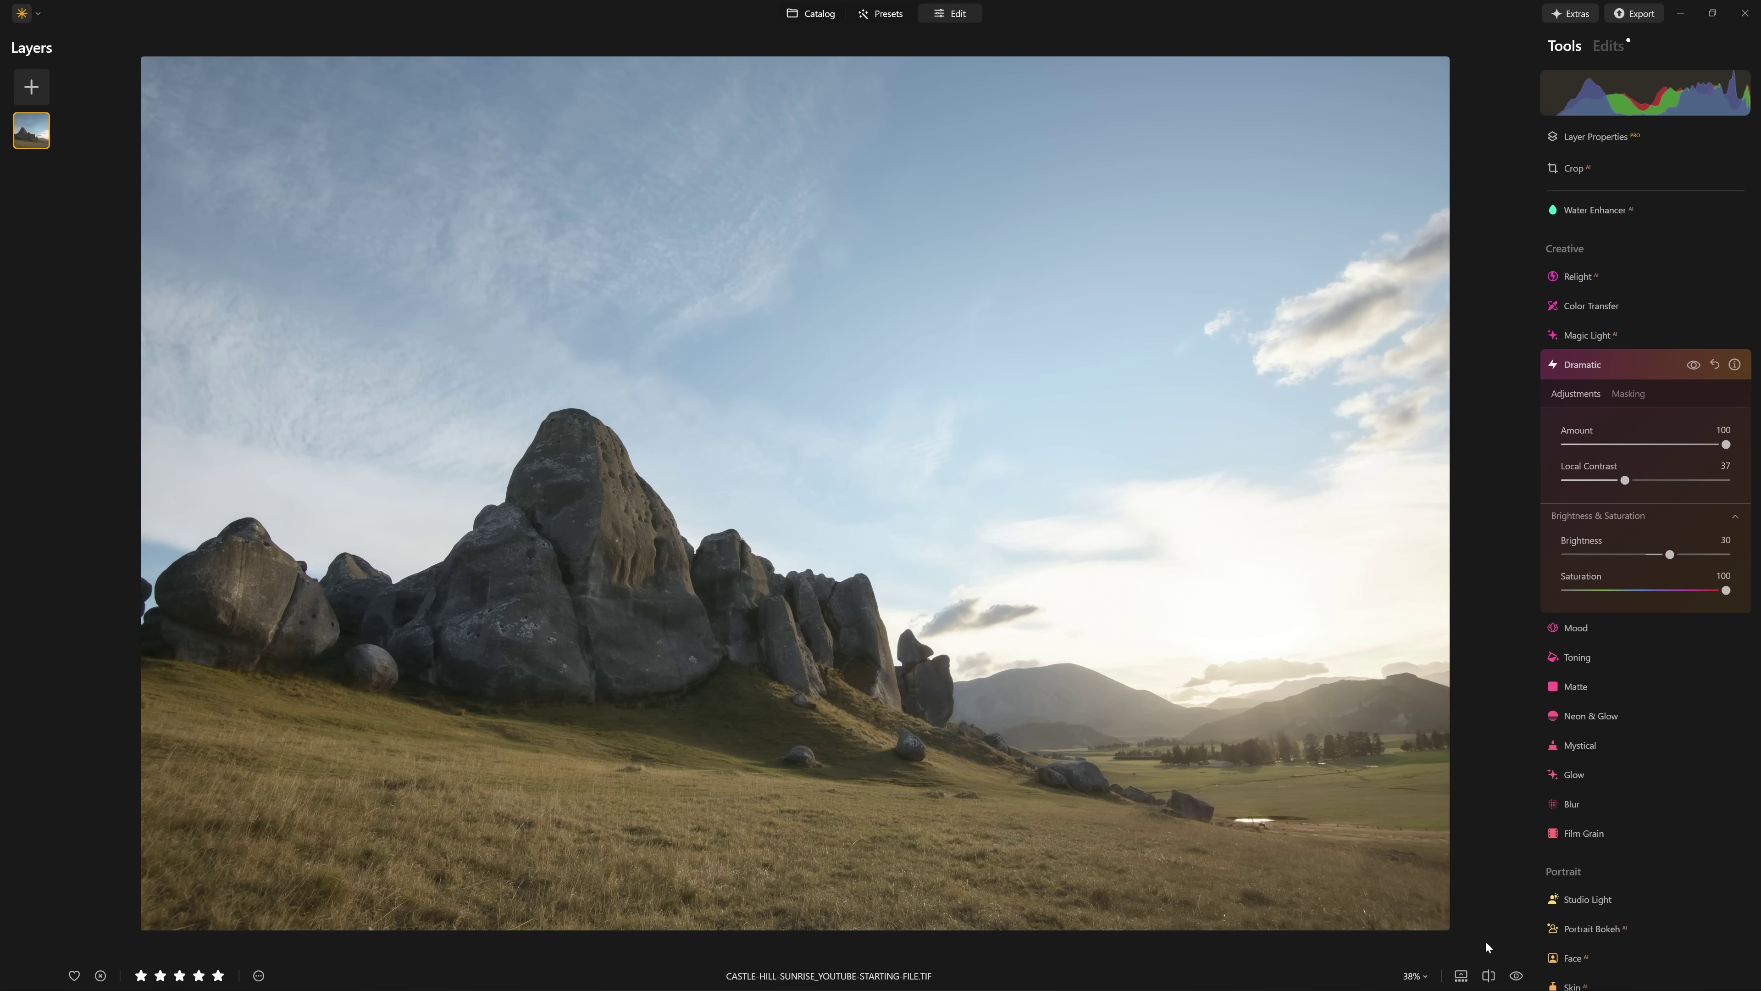
{"action": "left_click", "coordinate": [1488, 976]}
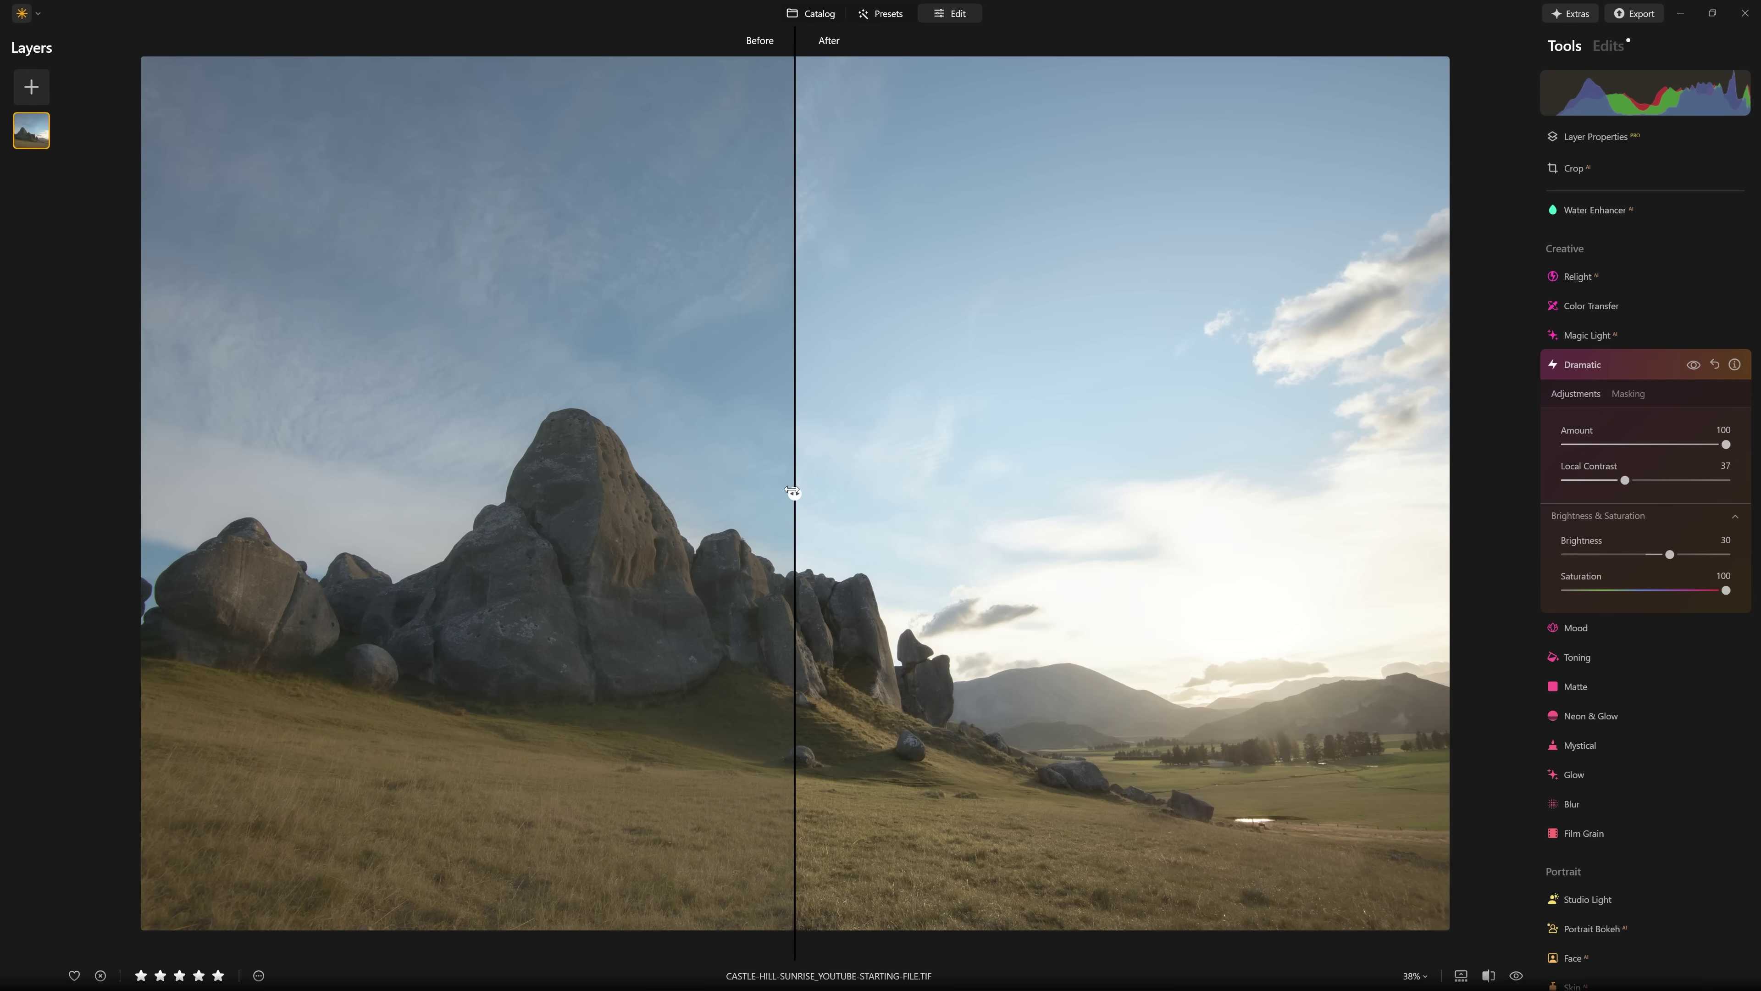
{"action": "left_click_drag", "start_coordinate": [826, 495], "coordinate": [759, 534]}
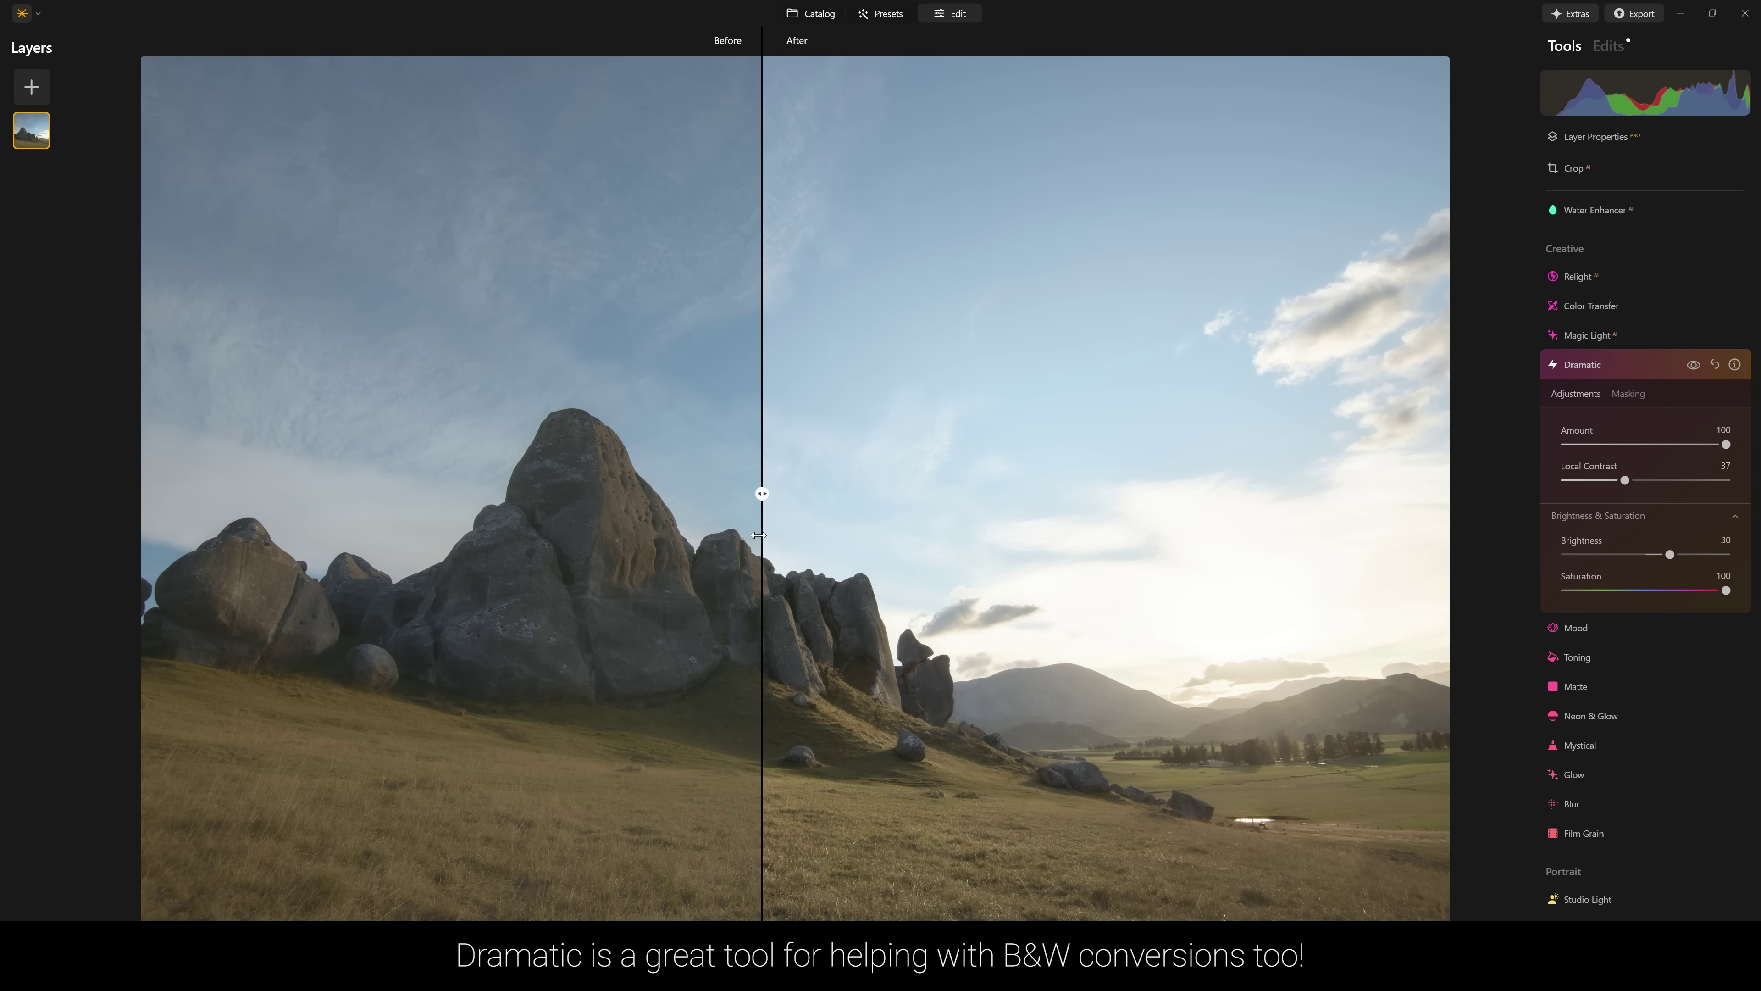
{"action": "key", "text": "backslash"}
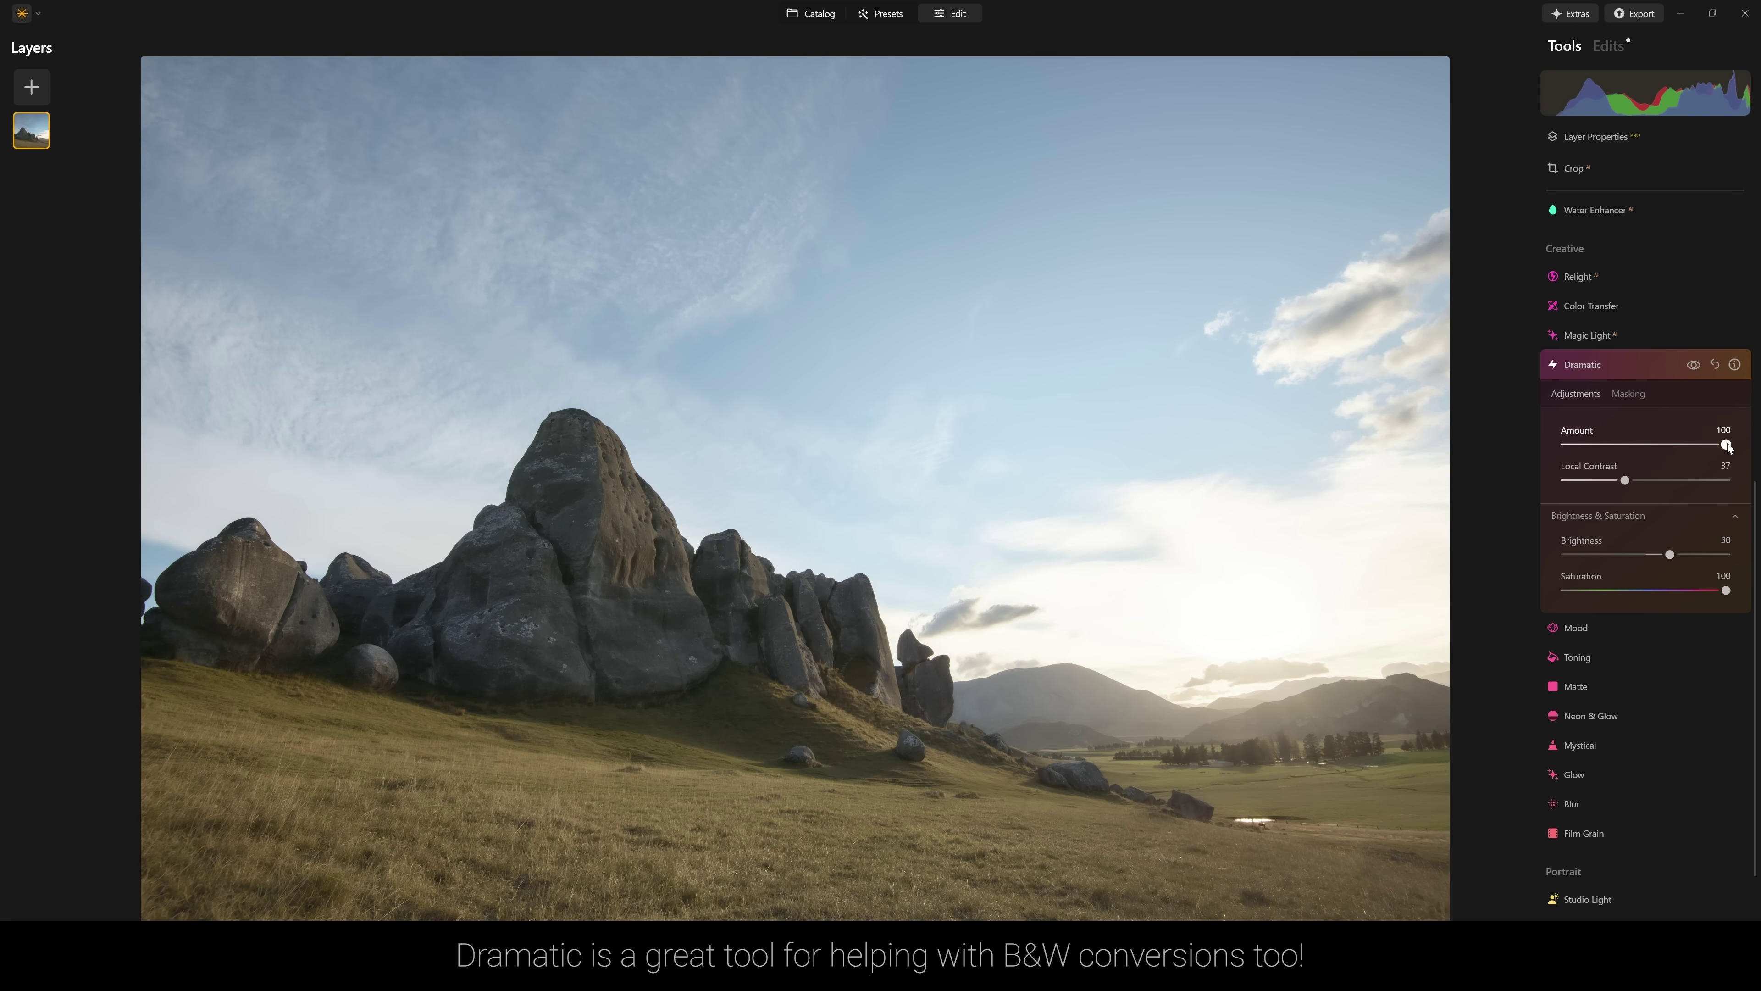
{"action": "left_click_drag", "start_coordinate": [1726, 446], "coordinate": [1618, 448]}
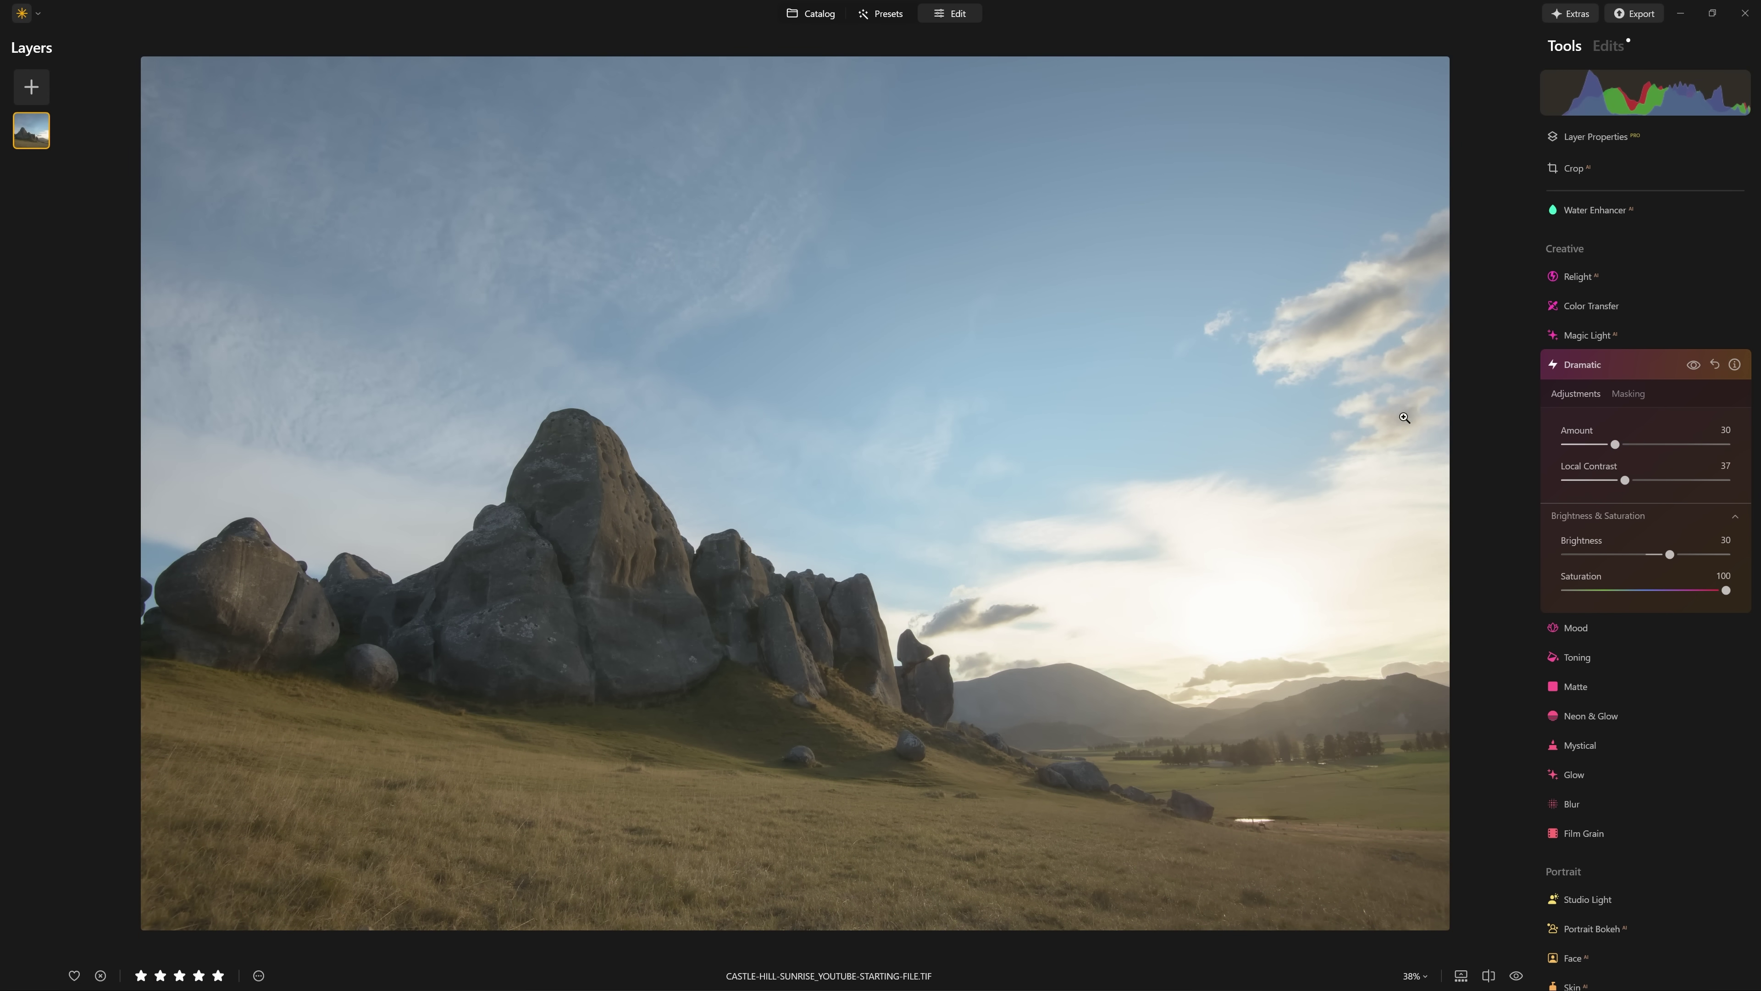
Inspect the Amount 30 effect up close across the grass, boulders and peak, then fit to view.
{"action": "left_click", "coordinate": [1694, 365]}
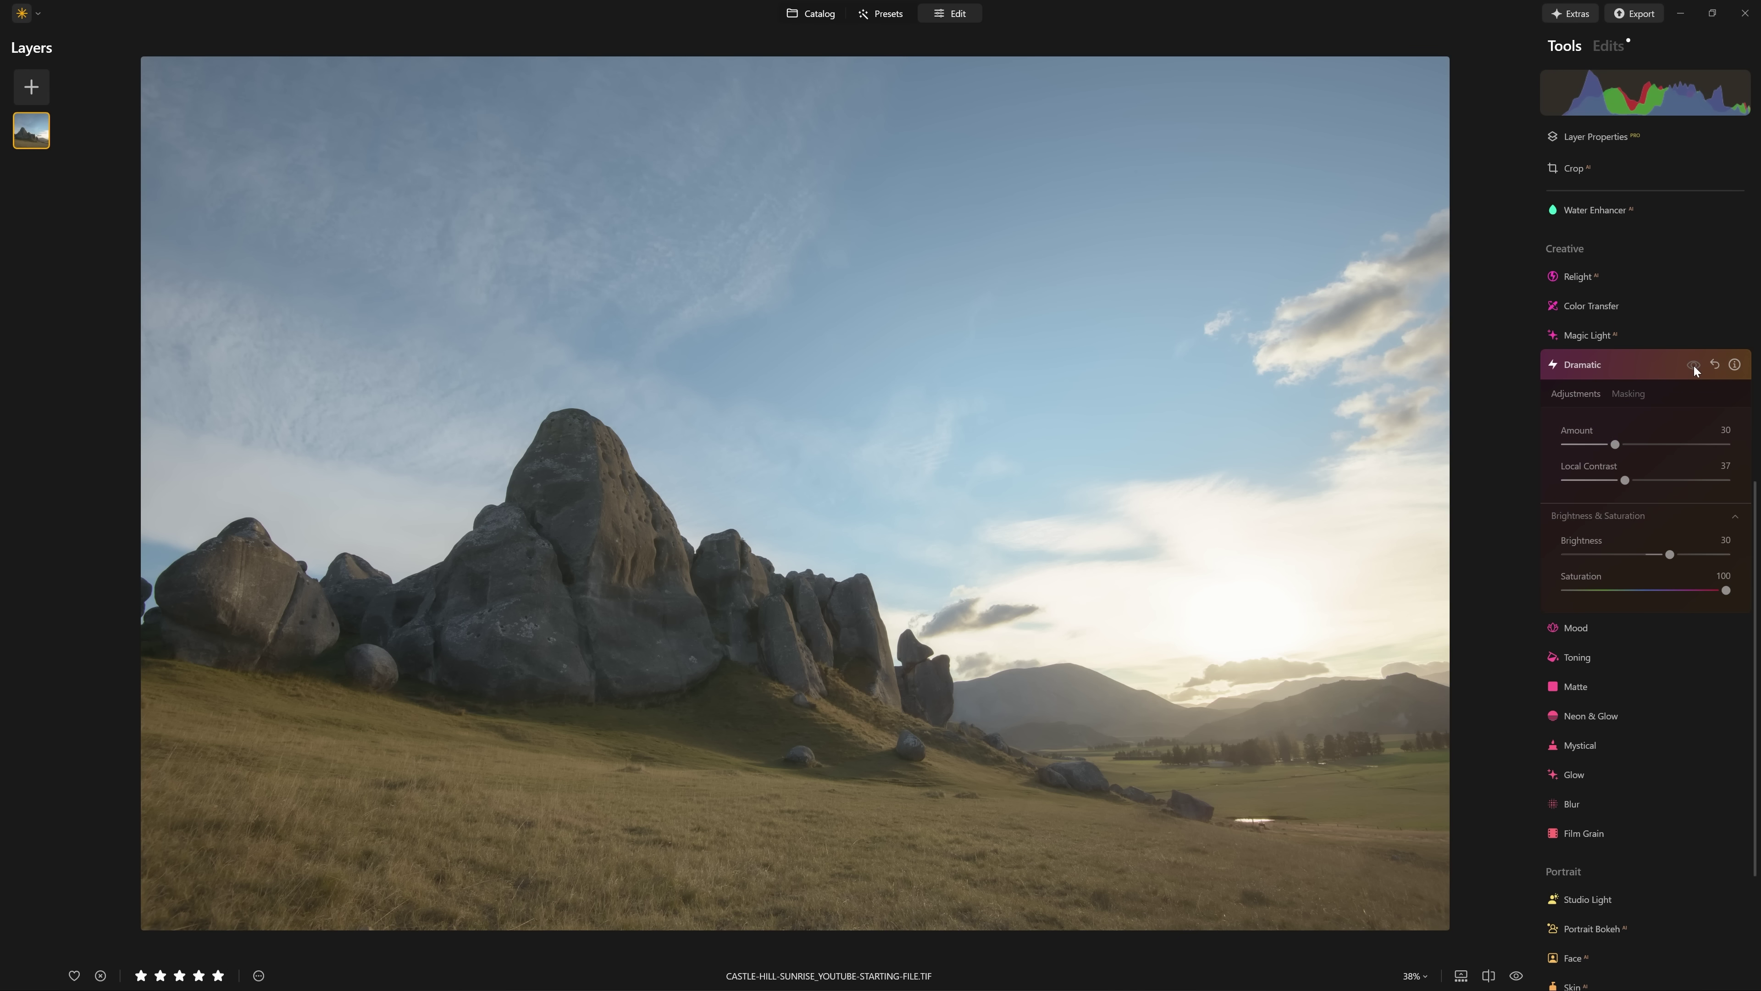
{"action": "left_click", "coordinate": [1693, 365]}
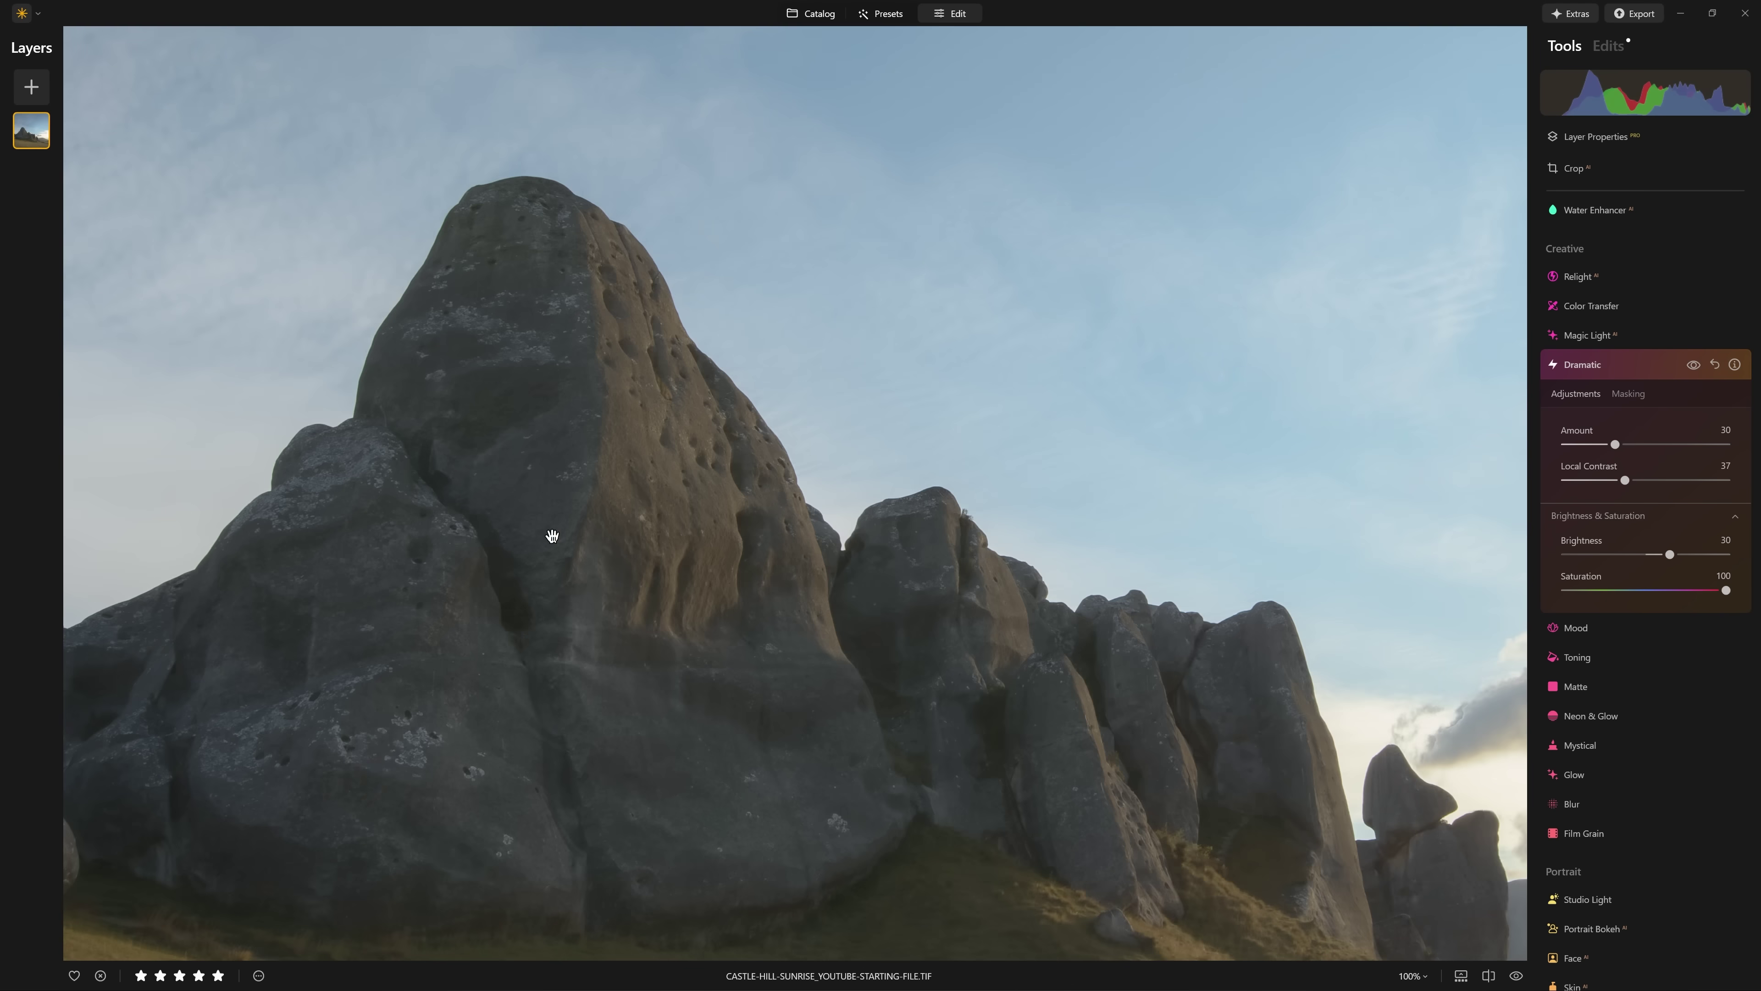
{"action": "left_click_drag", "start_coordinate": [840, 546], "coordinate": [1215, 390]}
{"action": "left_click_drag", "start_coordinate": [1117, 470], "coordinate": [196, 496]}
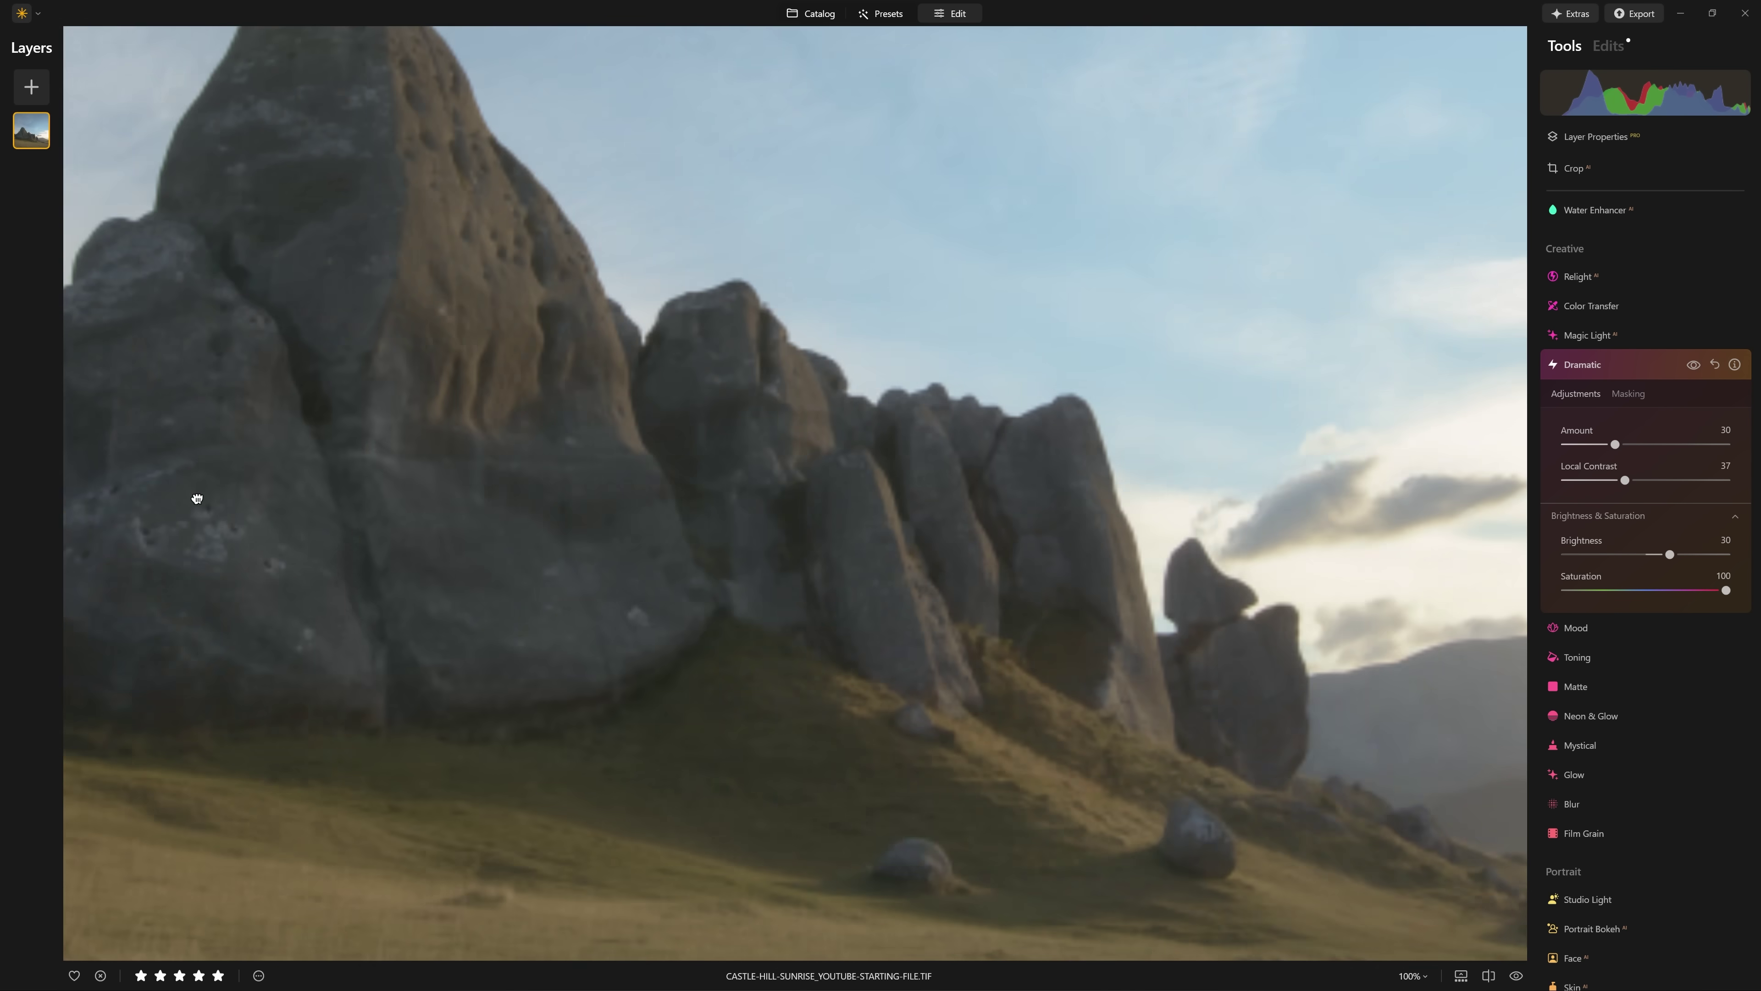
{"action": "left_click", "coordinate": [626, 484]}
{"action": "scroll", "coordinate": [618, 267], "scroll_direction": "up", "scroll_amount": 5}
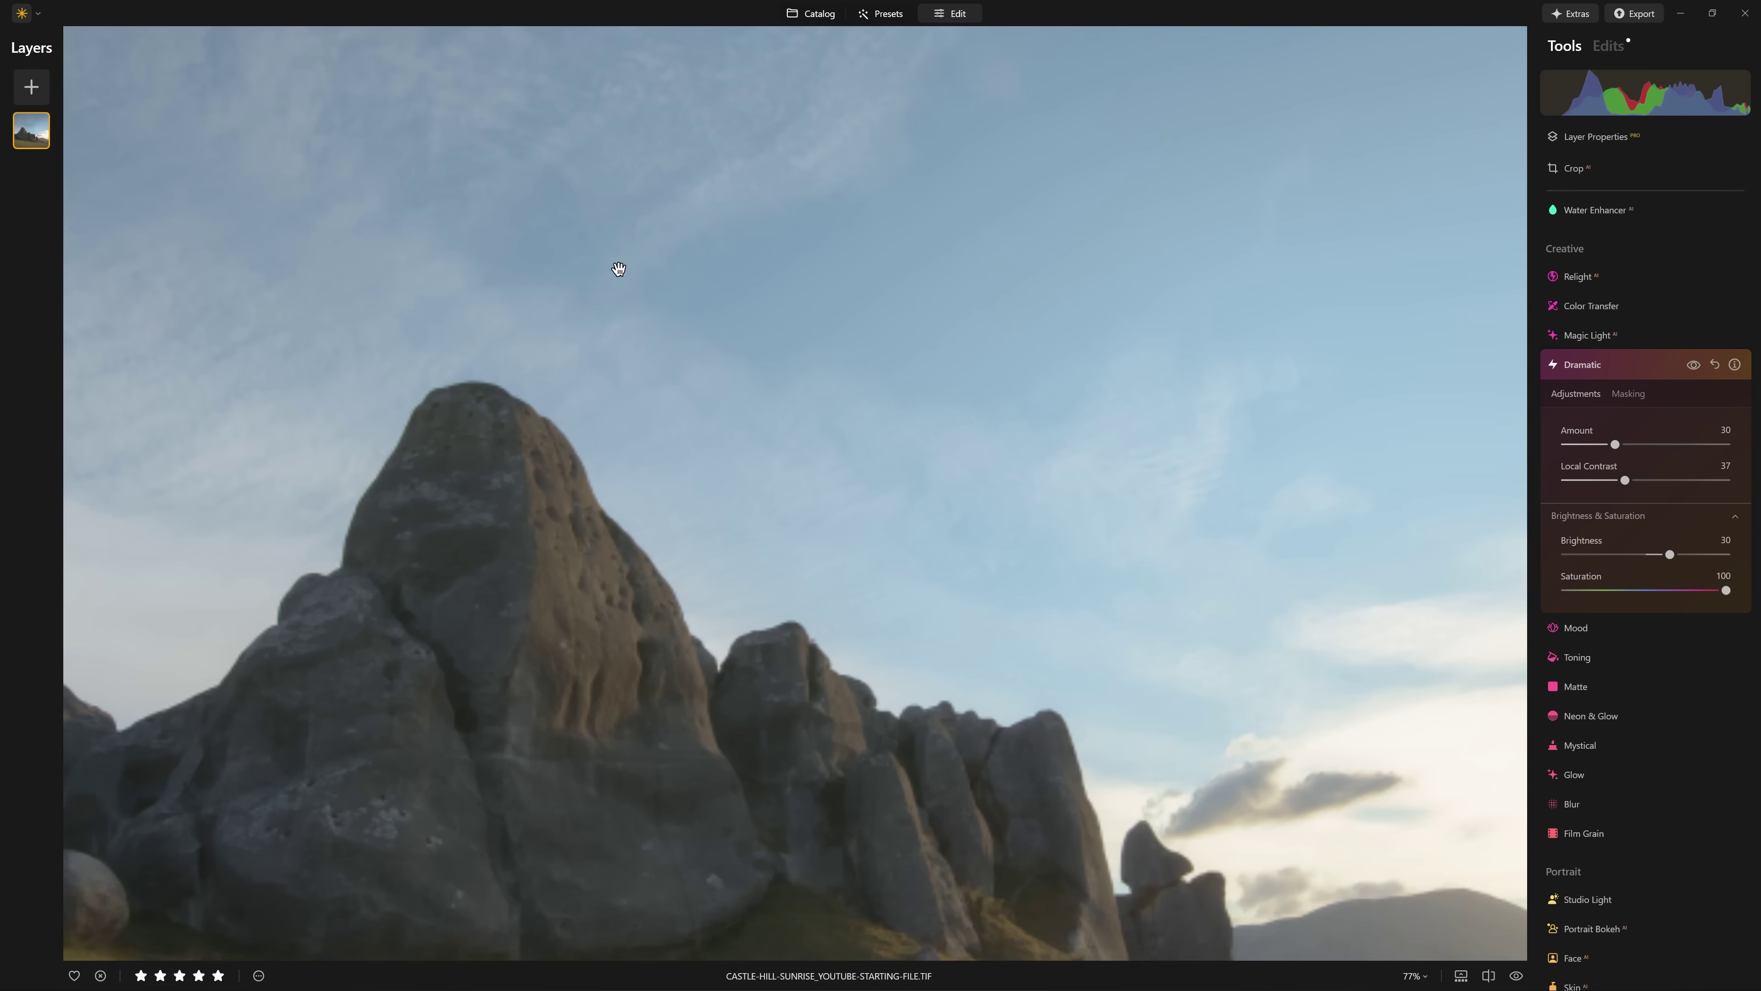
{"action": "scroll", "coordinate": [760, 489], "scroll_direction": "down", "scroll_amount": 5}
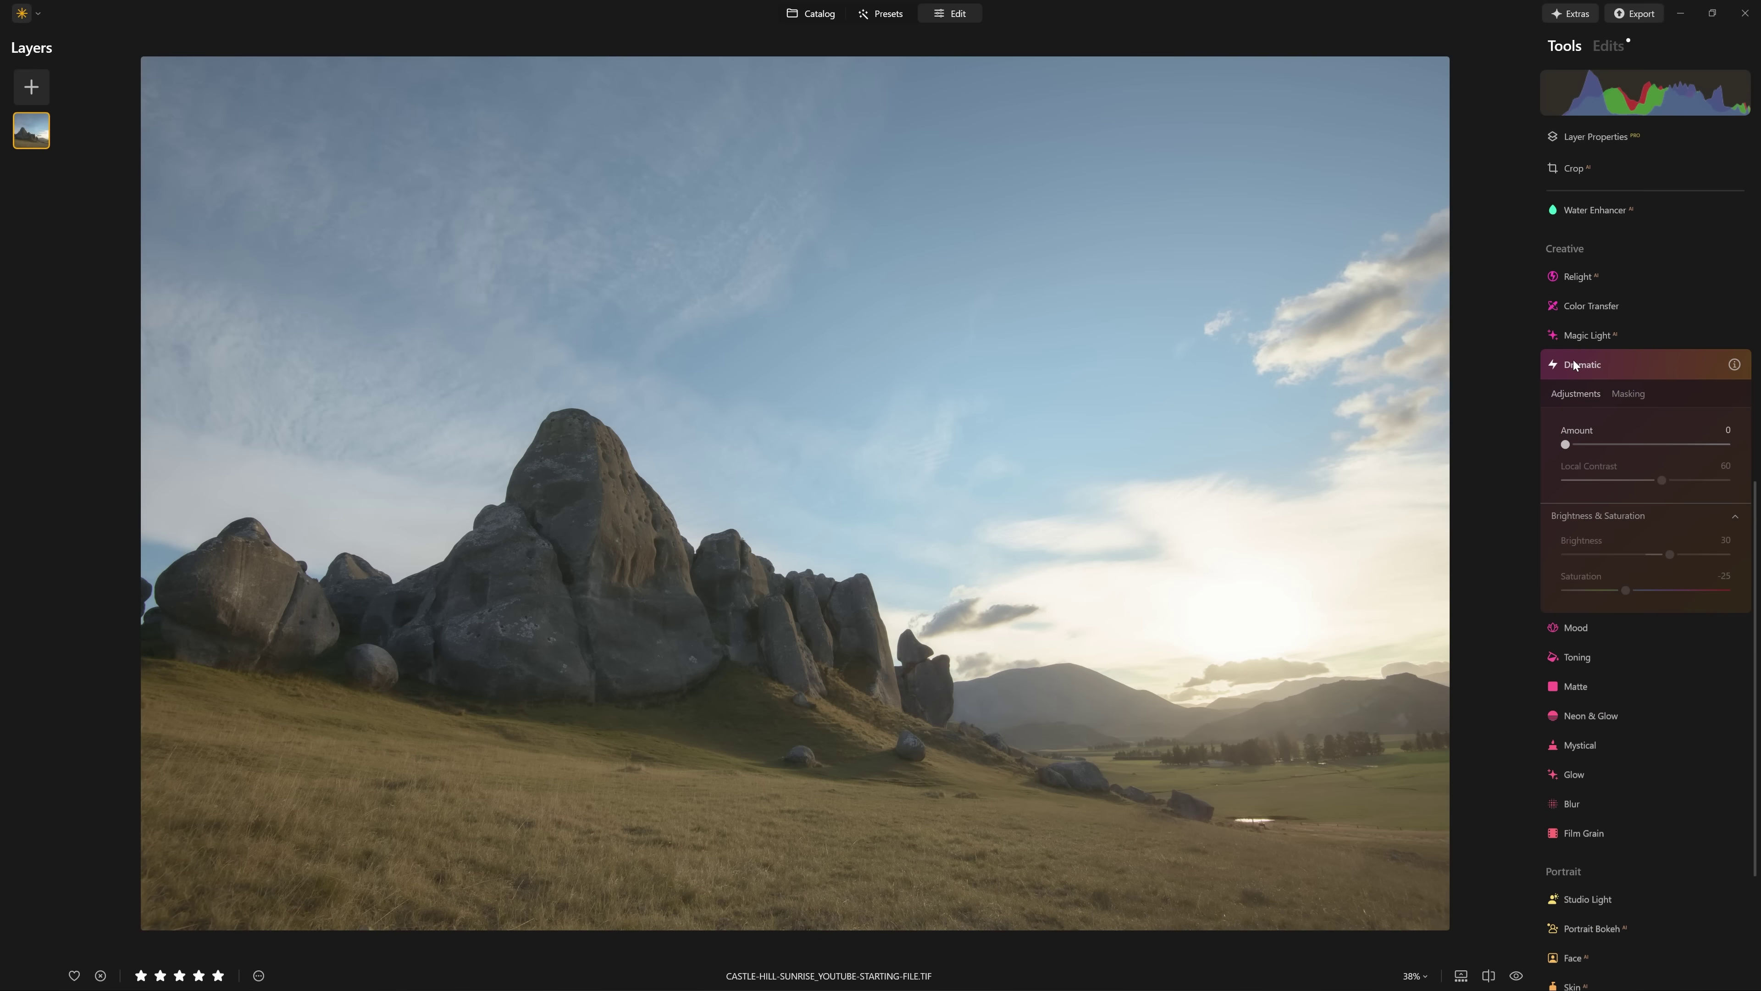
Set Amount and Local Contrast both to 100 after testing lower values.
{"action": "left_click_drag", "start_coordinate": [1582, 448], "coordinate": [1726, 445]}
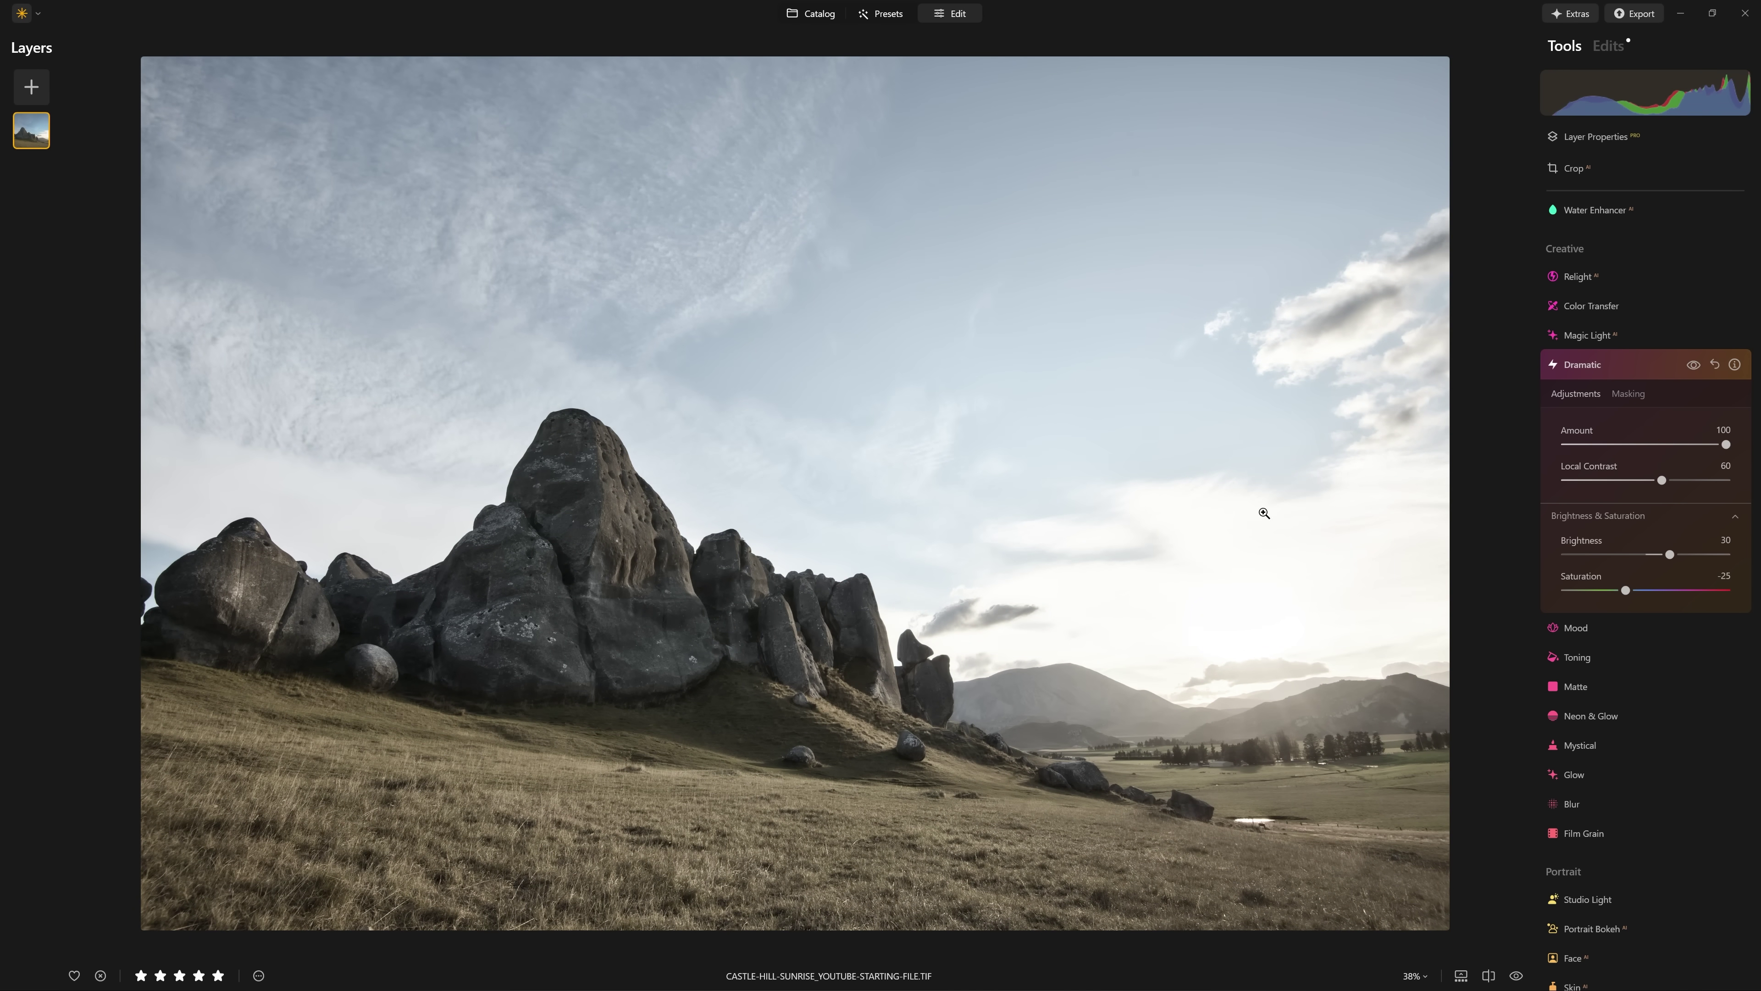
{"action": "left_click_drag", "start_coordinate": [1663, 478], "coordinate": [1726, 480]}
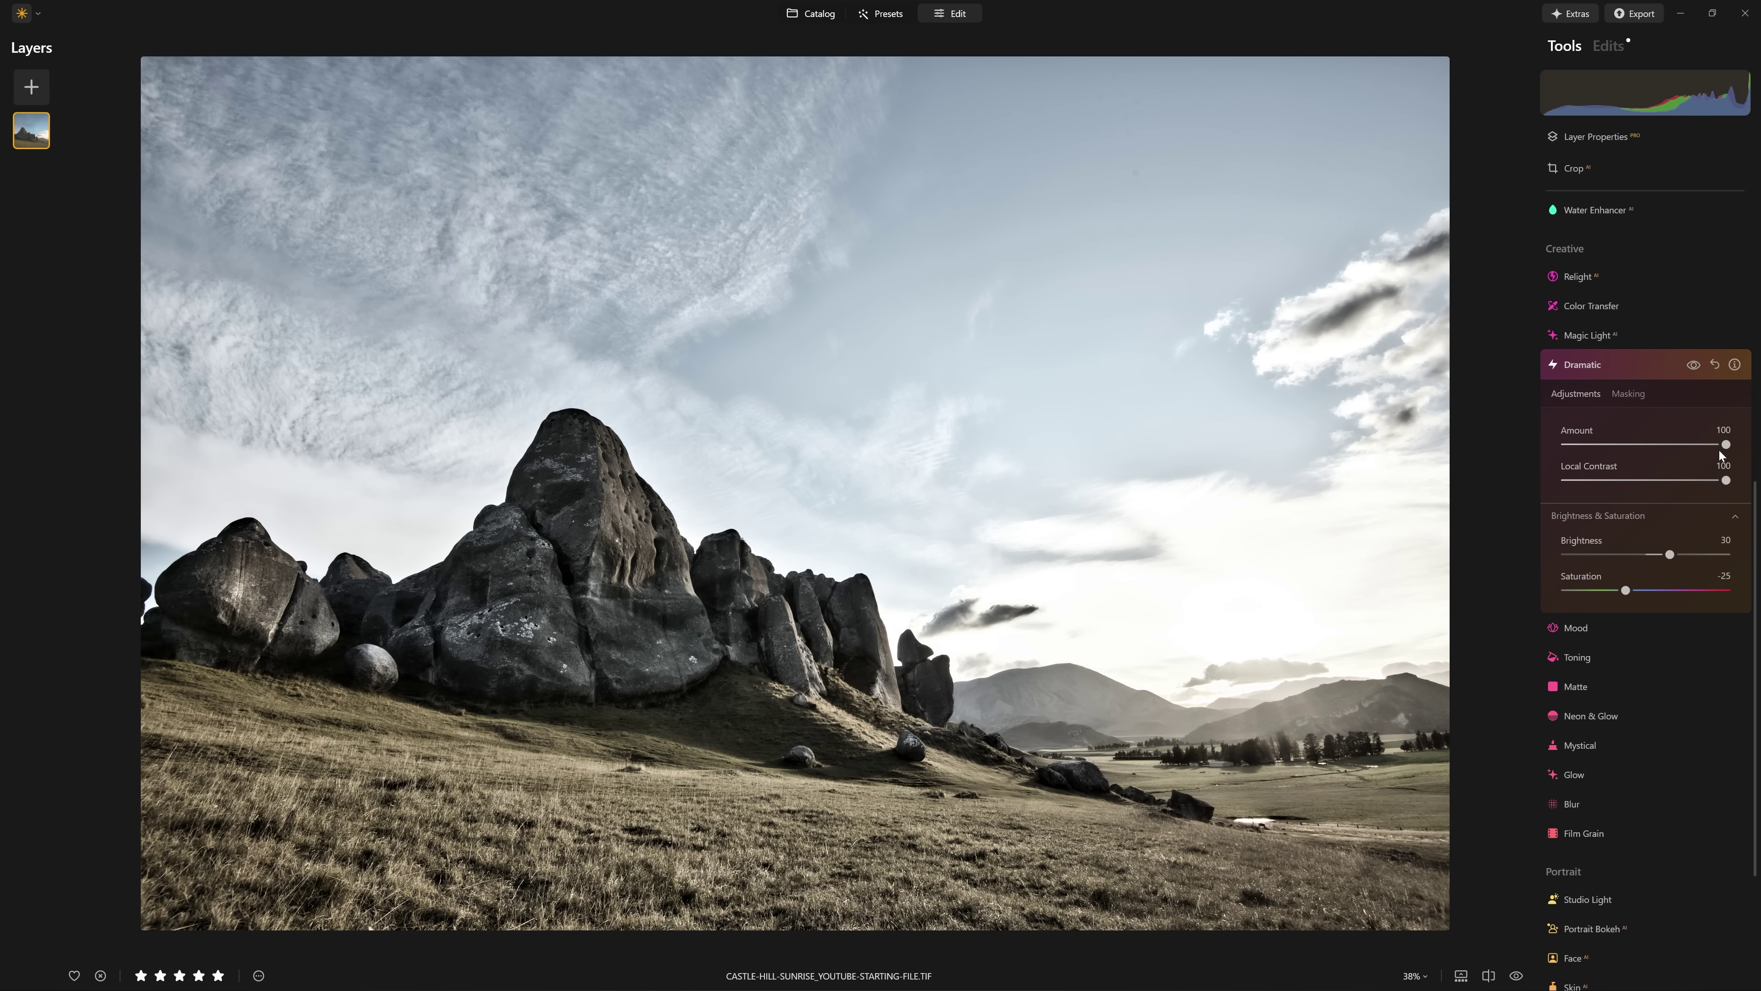
{"action": "left_click", "coordinate": [1586, 448]}
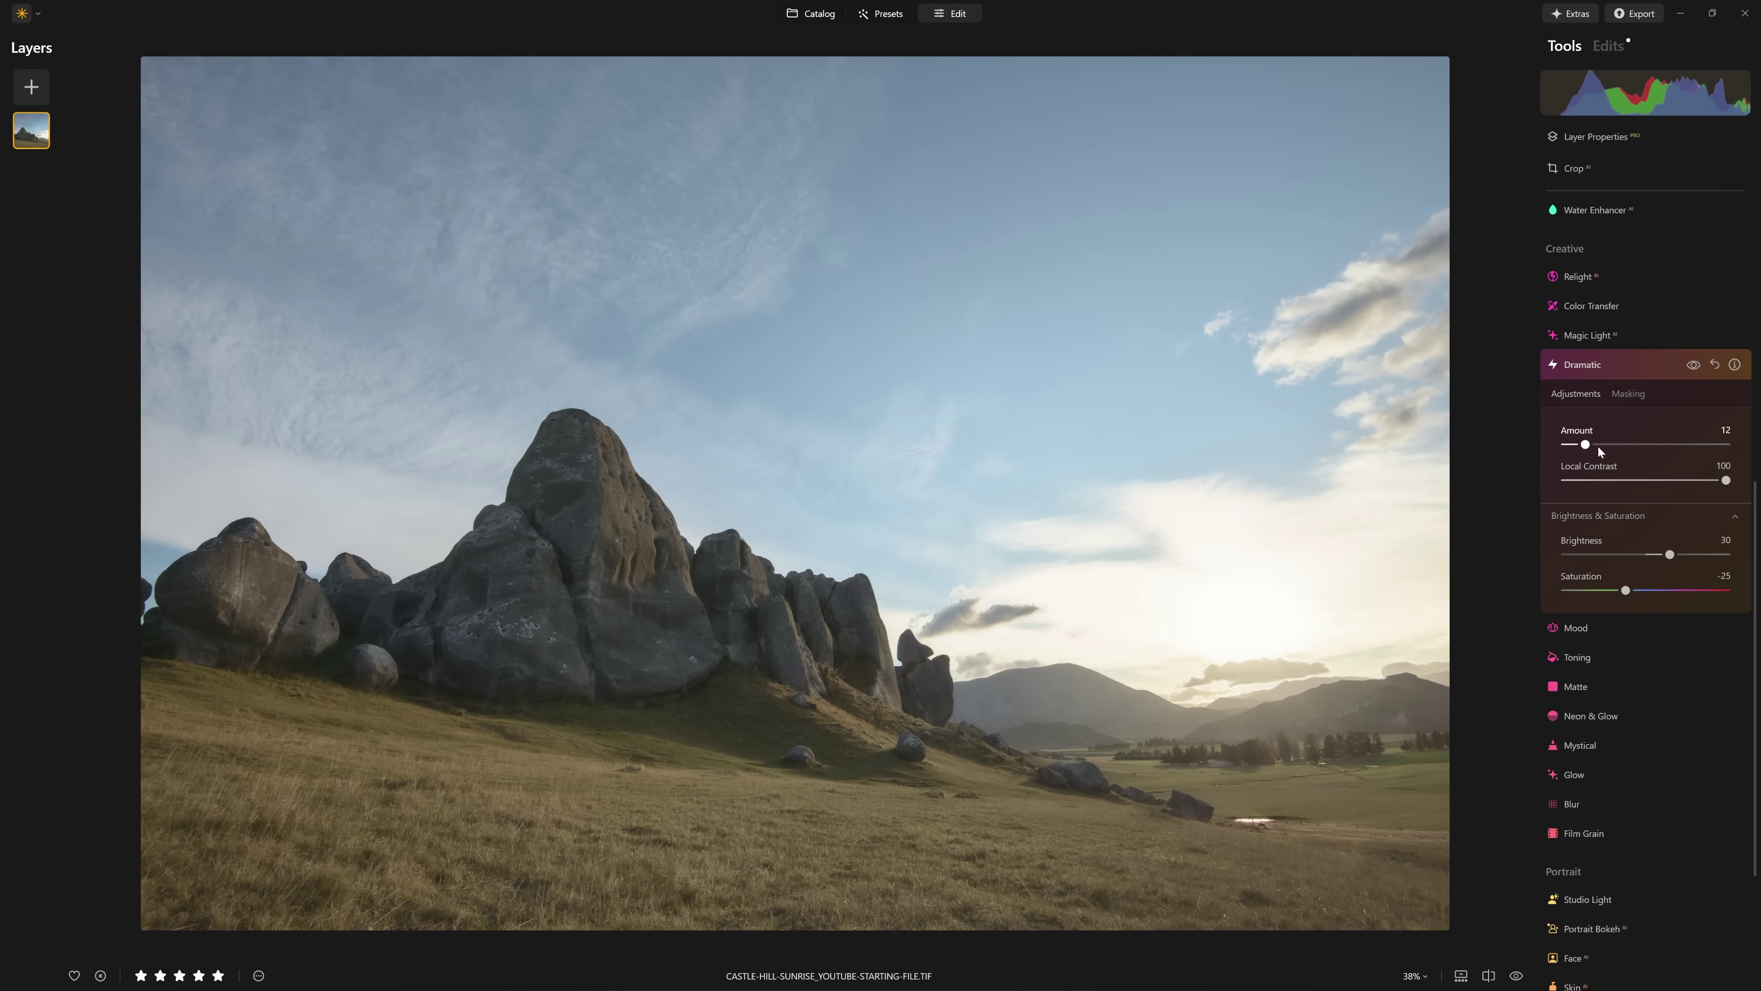
{"action": "mouse_move", "coordinate": [1726, 480]}
{"action": "left_mouse_down"}
{"action": "mouse_move", "coordinate": [1650, 480]}
{"action": "mouse_move", "coordinate": [1692, 480]}
{"action": "left_mouse_up"}
{"action": "left_click_drag", "start_coordinate": [1584, 444], "coordinate": [1729, 483]}
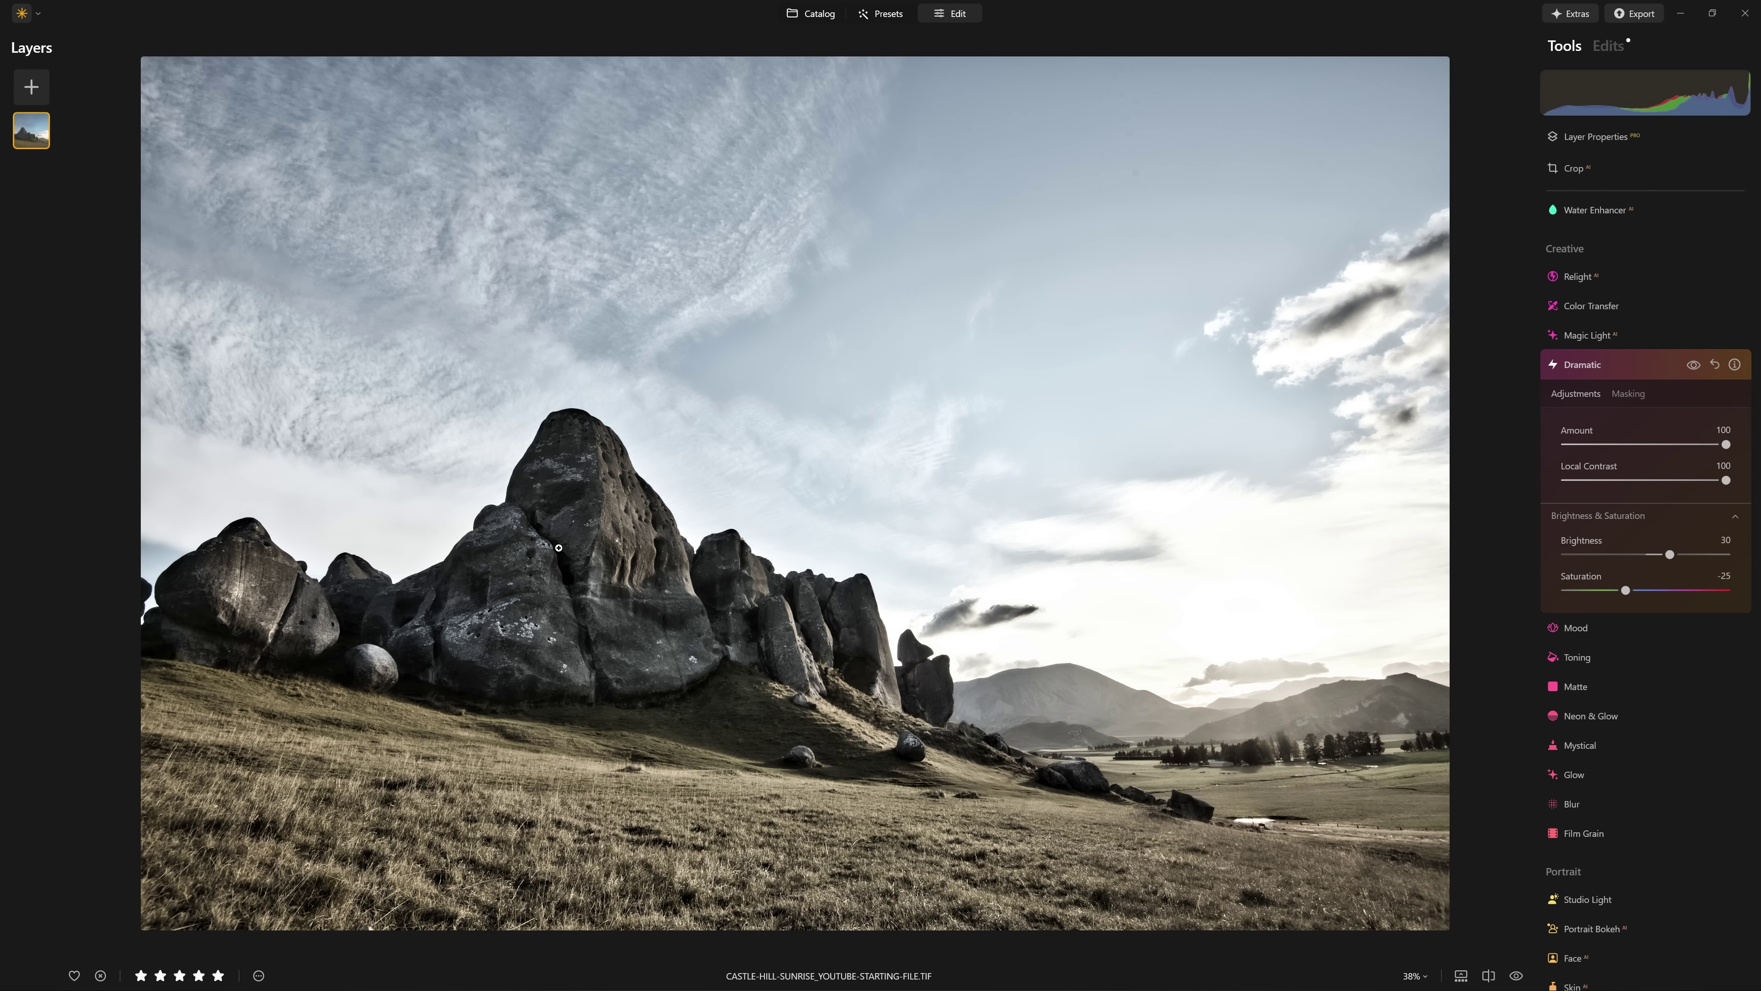
{"action": "left_click", "coordinate": [560, 547]}
Pan across the rocks, then set Local Contrast to 80 after trying it lower.
{"action": "left_click_drag", "start_coordinate": [562, 548], "coordinate": [870, 443]}
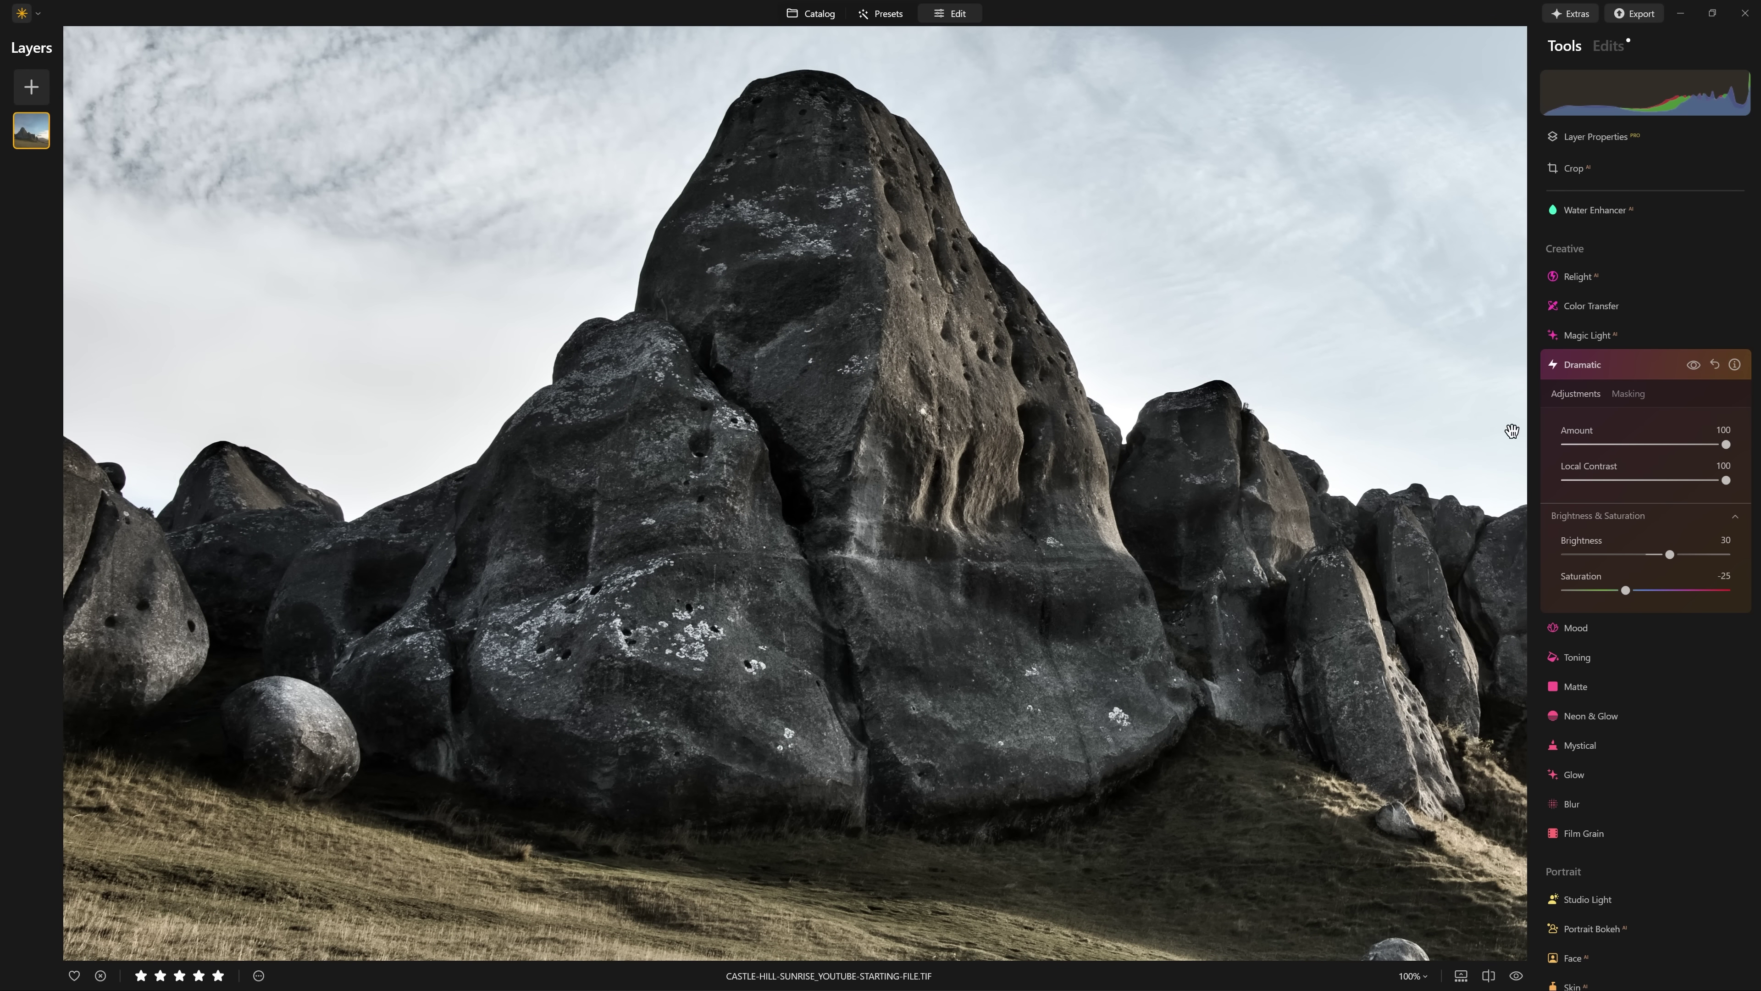
{"action": "left_click", "coordinate": [1104, 484]}
{"action": "left_click_drag", "start_coordinate": [1726, 480], "coordinate": [1566, 479]}
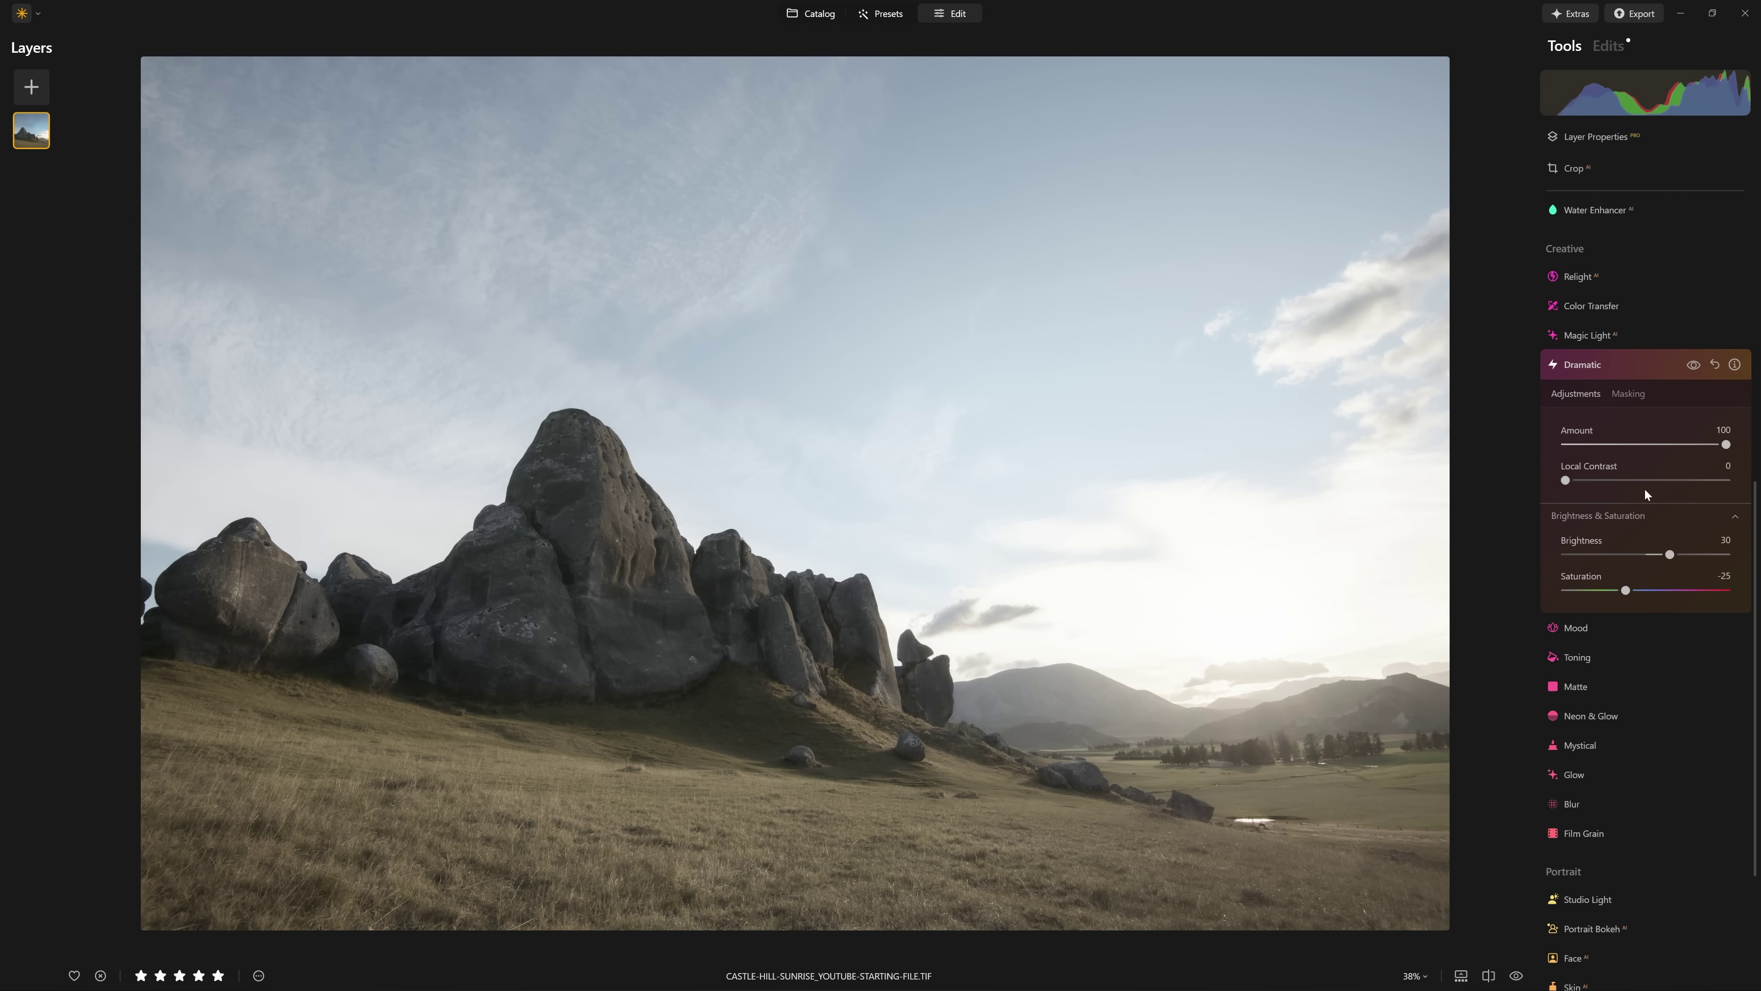
{"action": "left_click_drag", "start_coordinate": [1566, 480], "coordinate": [1703, 484]}
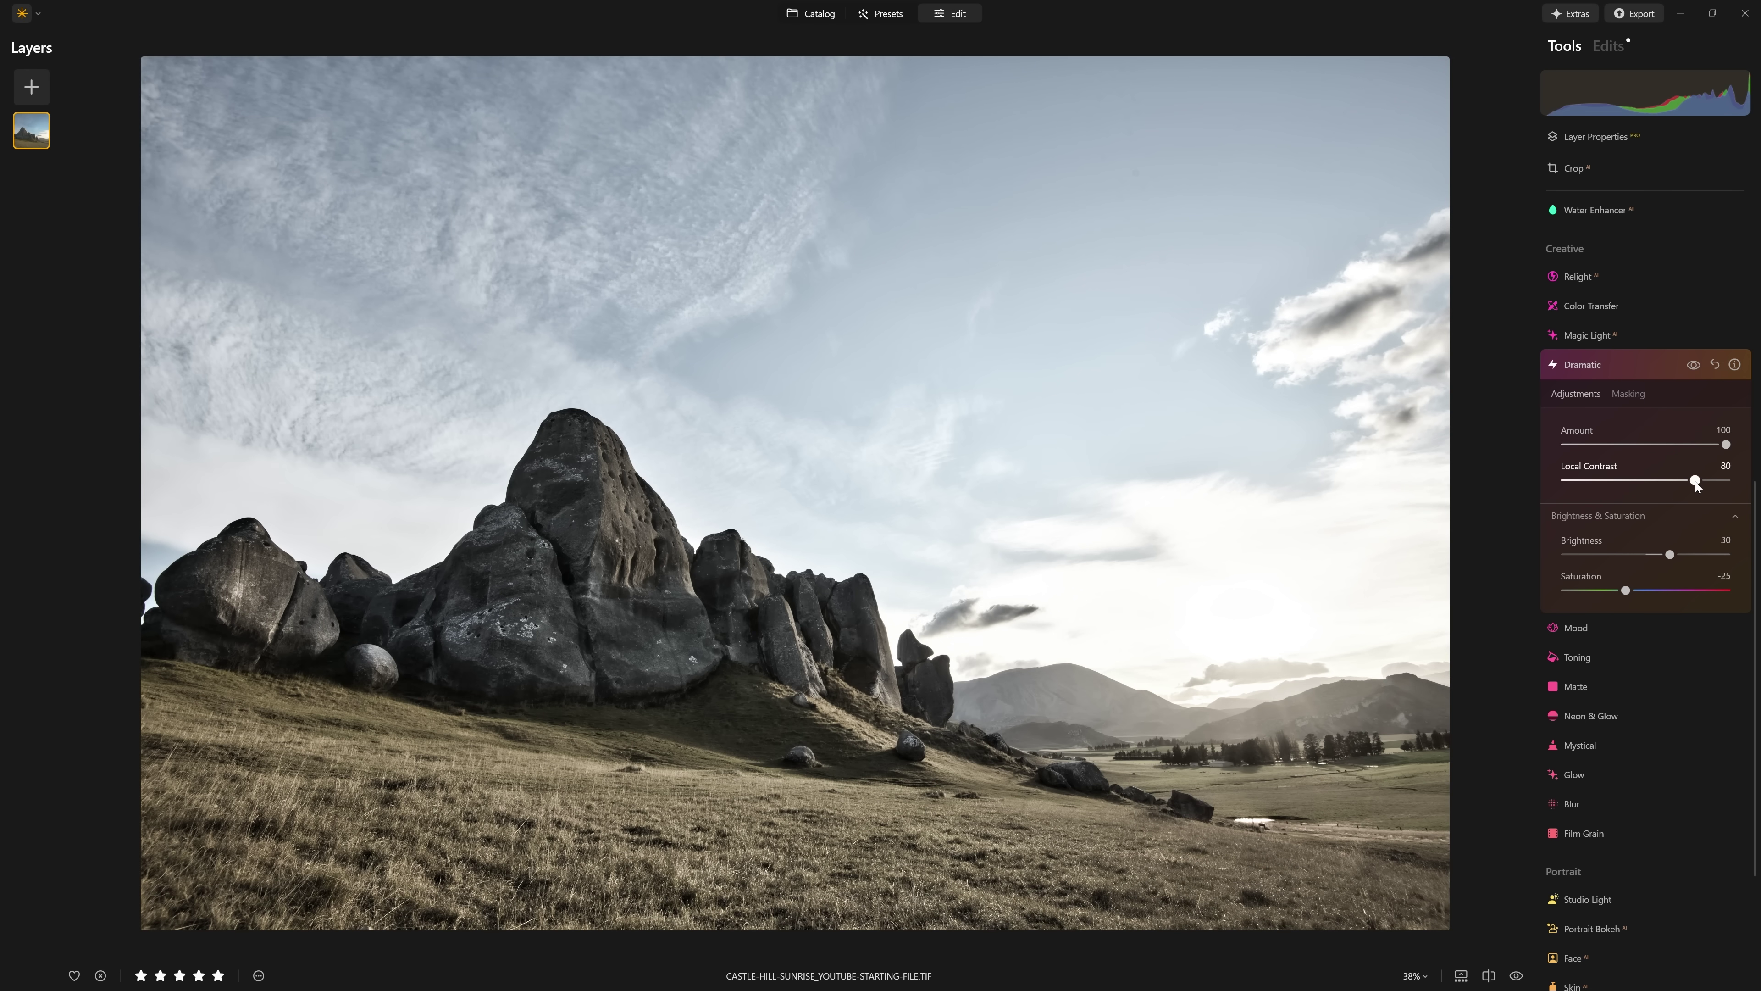
Try Dramatic Brightness at 0 and 30, comparing with the effect hidden.
{"action": "left_click_drag", "start_coordinate": [1670, 558], "coordinate": [1645, 556]}
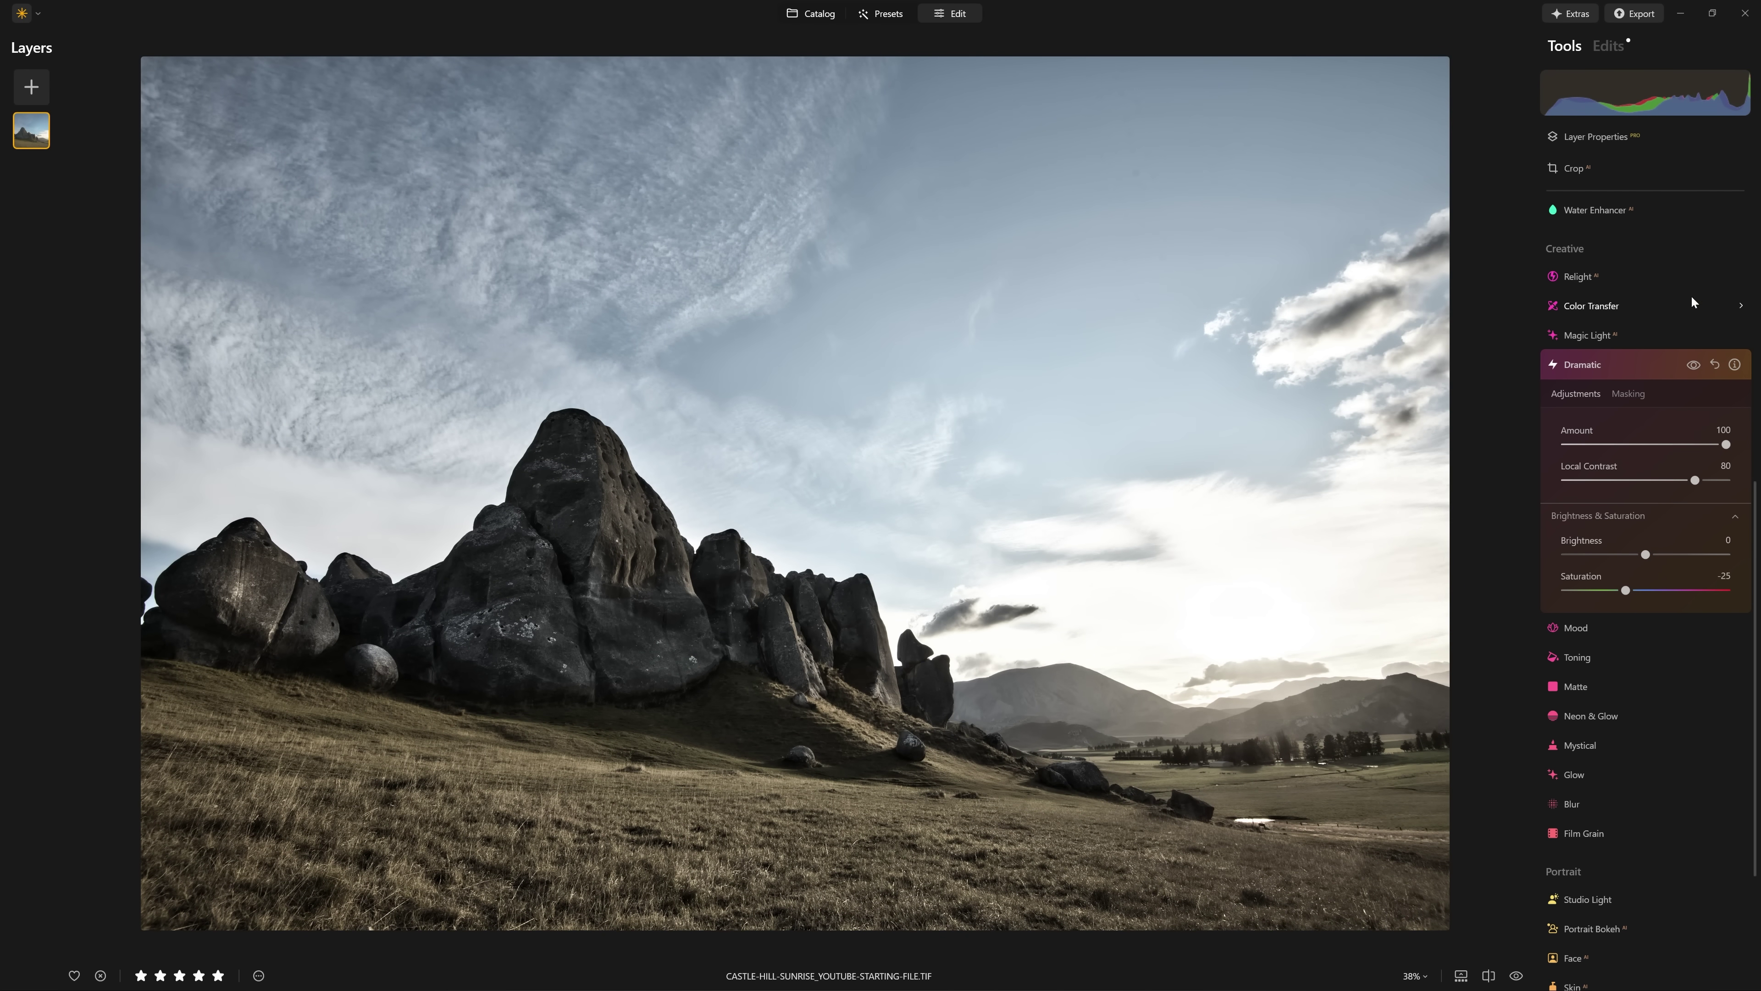
{"action": "left_click", "coordinate": [1693, 365]}
{"action": "left_click", "coordinate": [1693, 365]}
{"action": "left_click", "coordinate": [1670, 554]}
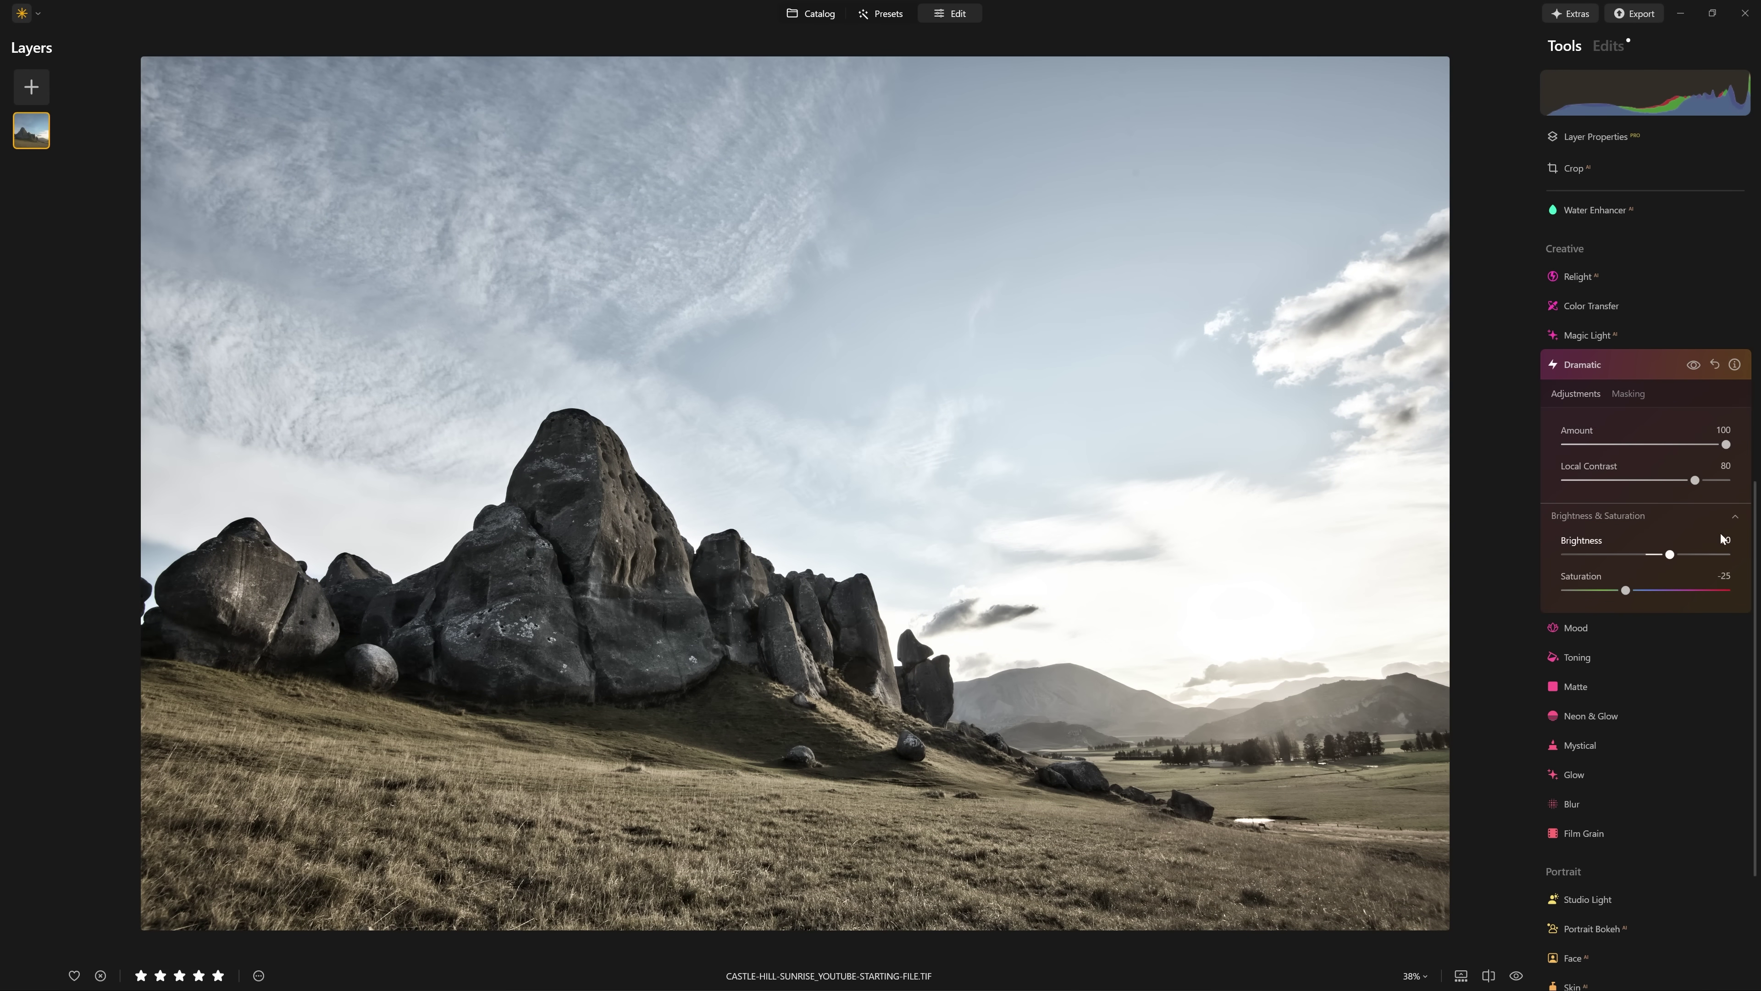
{"action": "left_click", "coordinate": [1699, 369]}
{"action": "left_click", "coordinate": [1700, 368]}
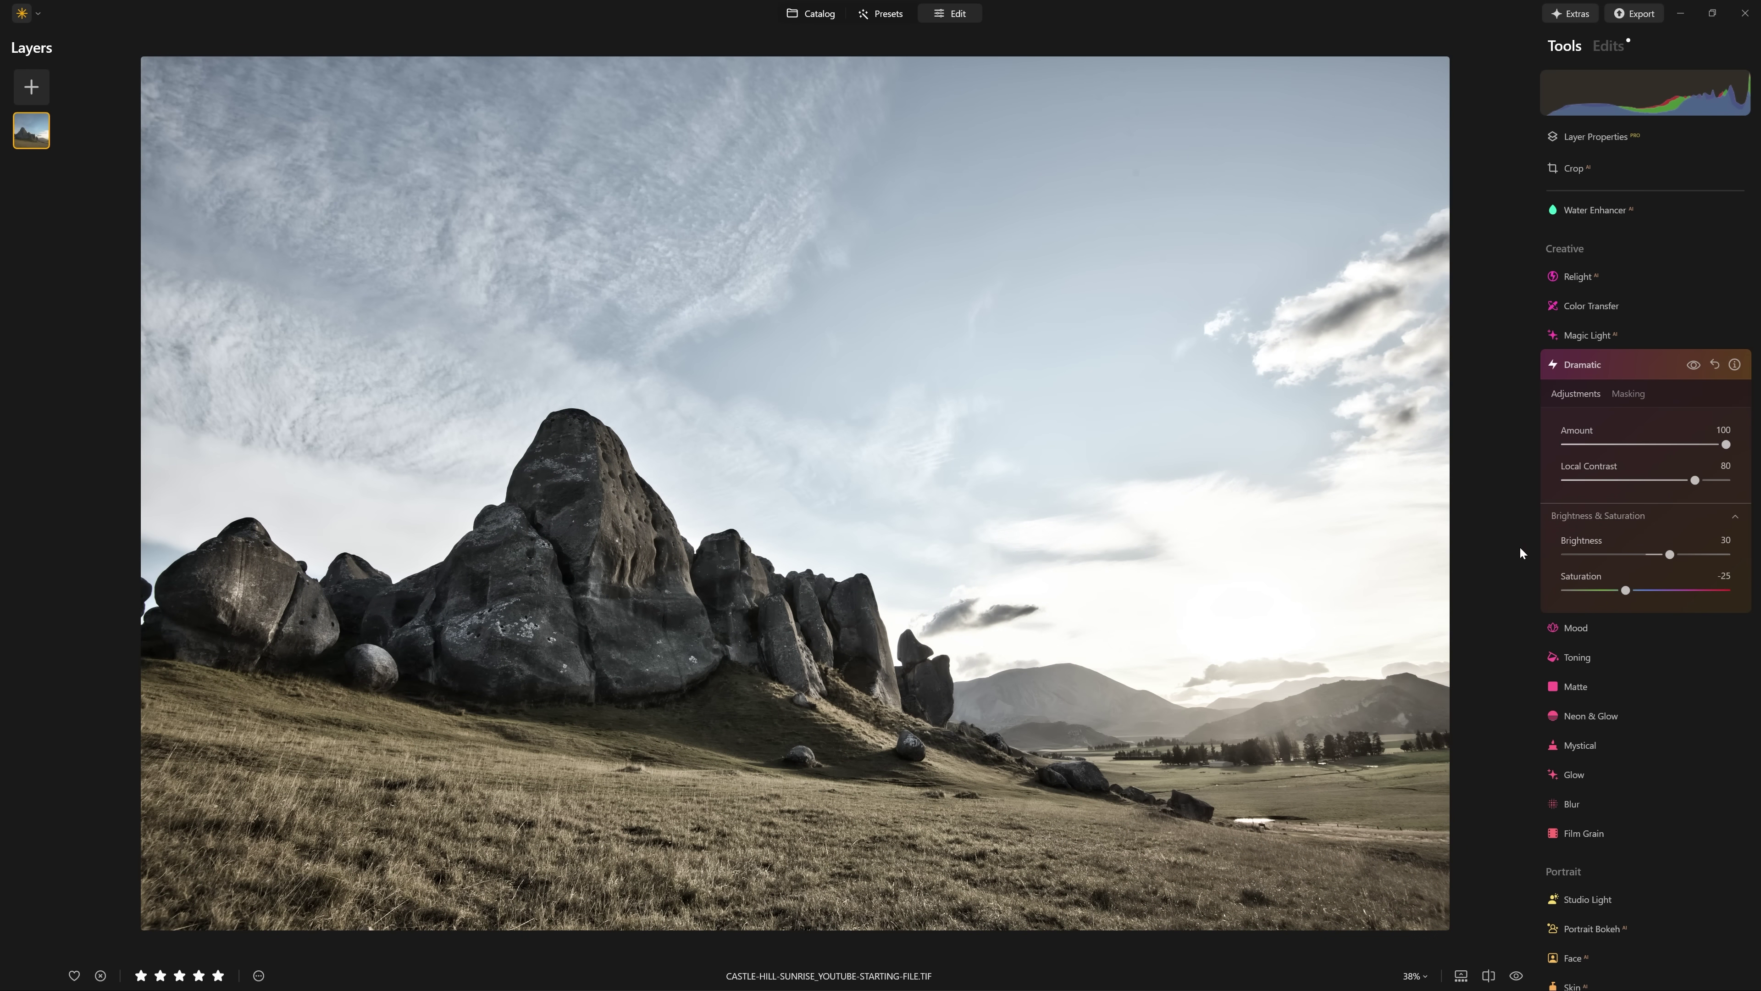
Settle Brightness at 49 and compare the edit with the original photo.
{"action": "left_click_drag", "start_coordinate": [1670, 557], "coordinate": [1647, 558]}
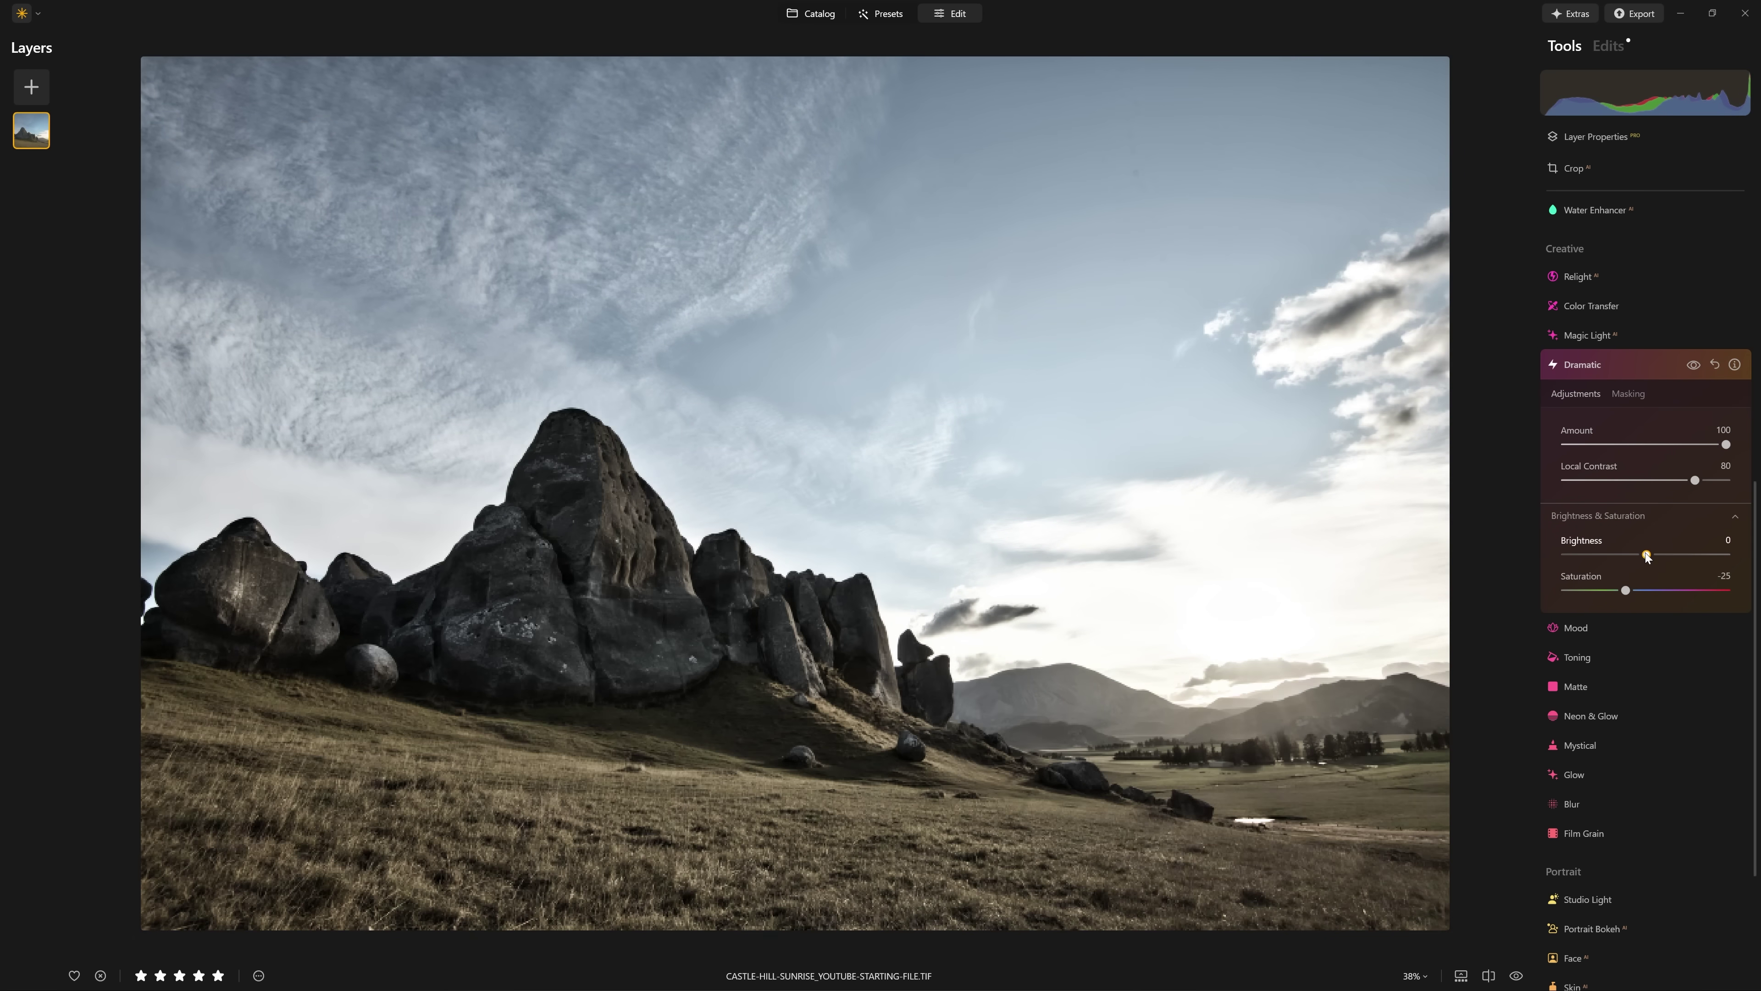
{"action": "double_click", "coordinate": [1647, 555]}
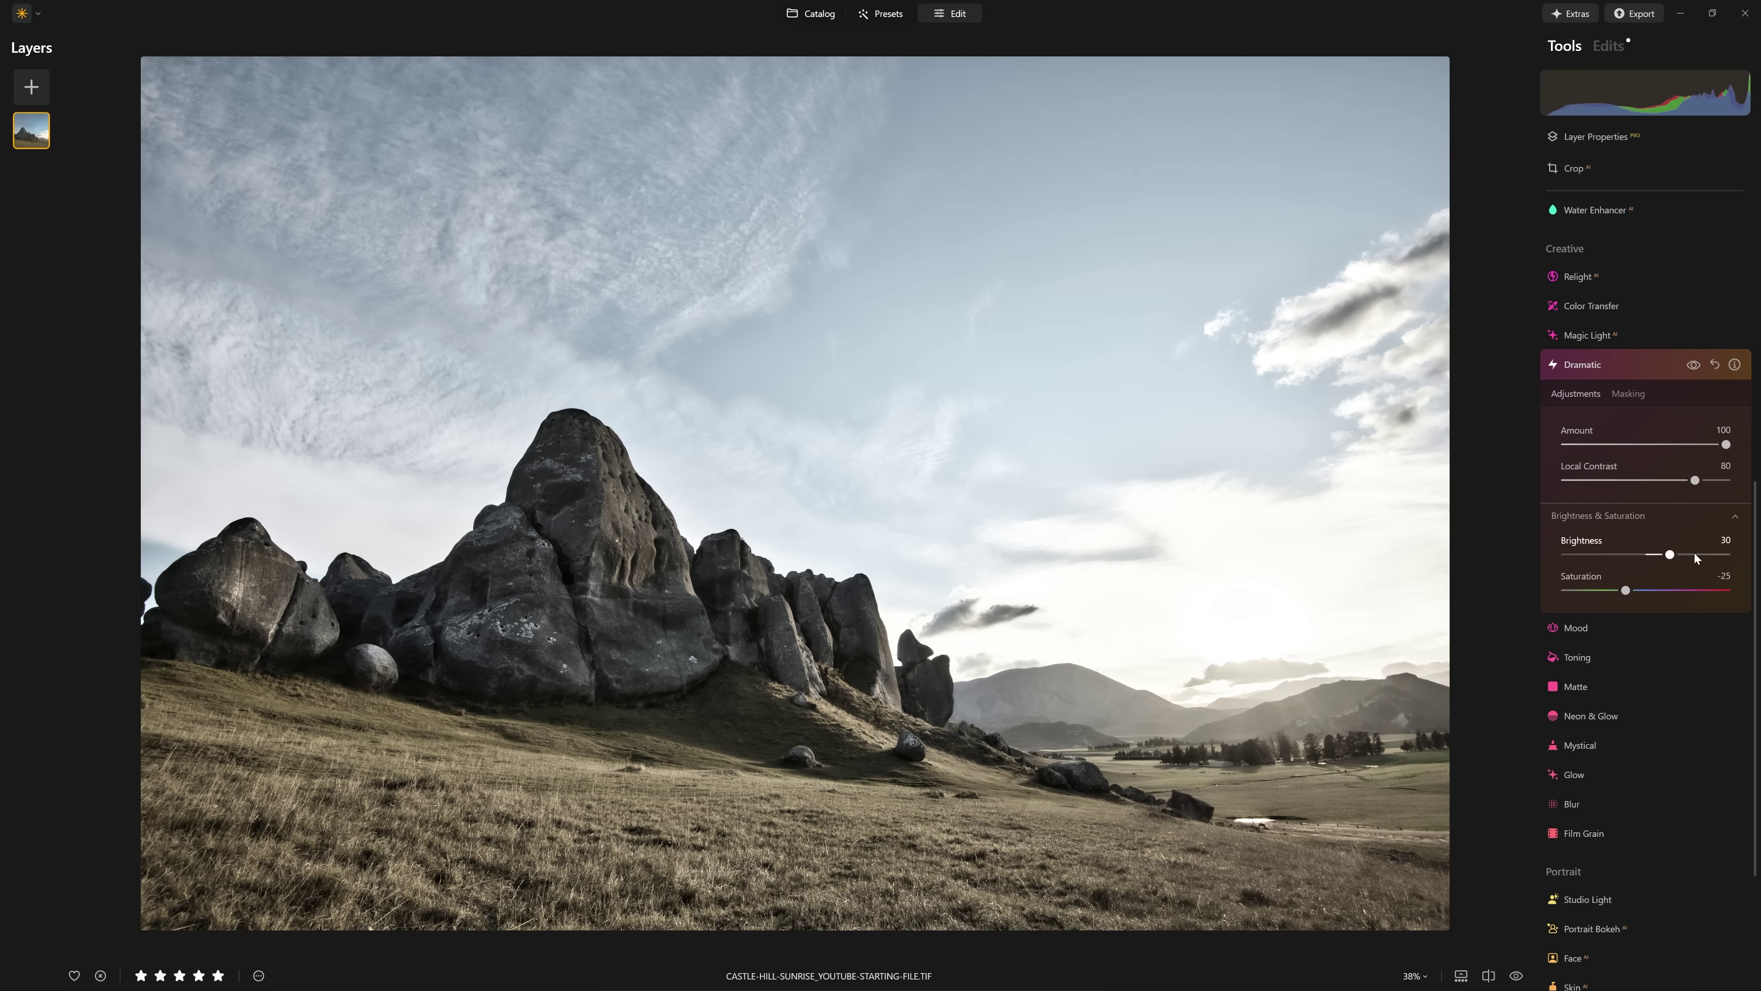
{"action": "mouse_move", "coordinate": [1670, 557]}
{"action": "left_mouse_down"}
{"action": "mouse_move", "coordinate": [1738, 564]}
{"action": "mouse_move", "coordinate": [1599, 557]}
{"action": "mouse_move", "coordinate": [1717, 553]}
{"action": "mouse_move", "coordinate": [1680, 554]}
{"action": "left_mouse_up"}
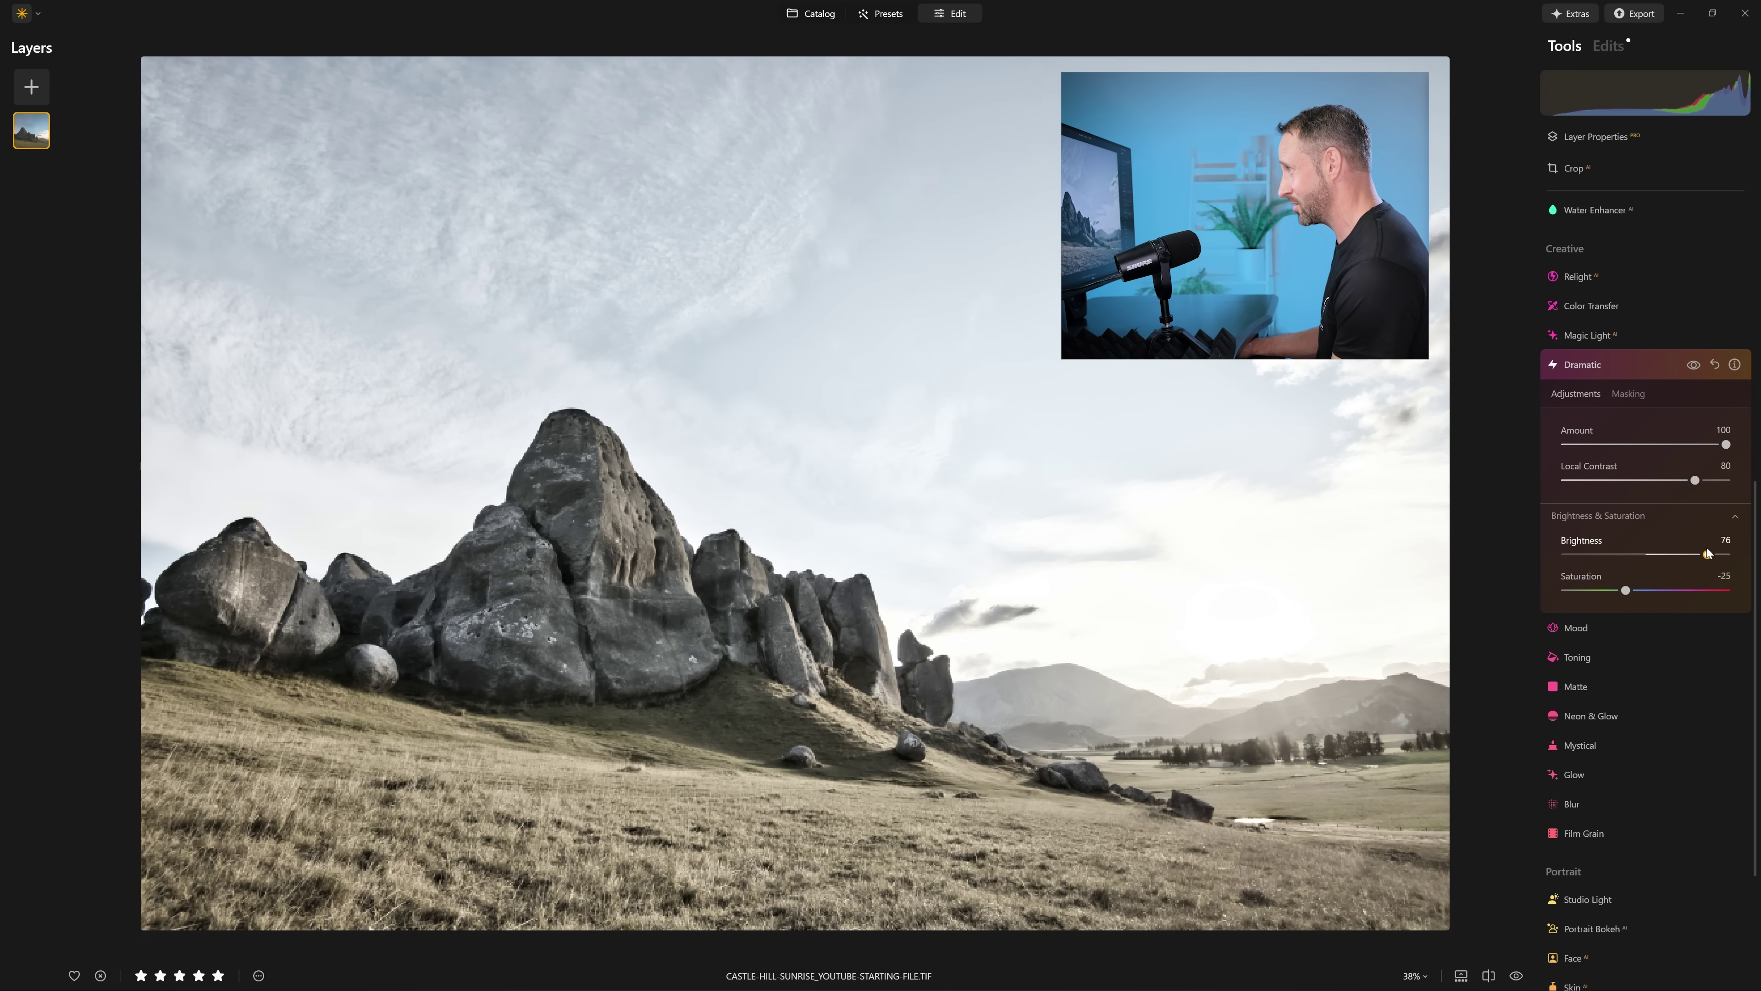
{"action": "left_click_drag", "start_coordinate": [1707, 555], "coordinate": [1694, 555]}
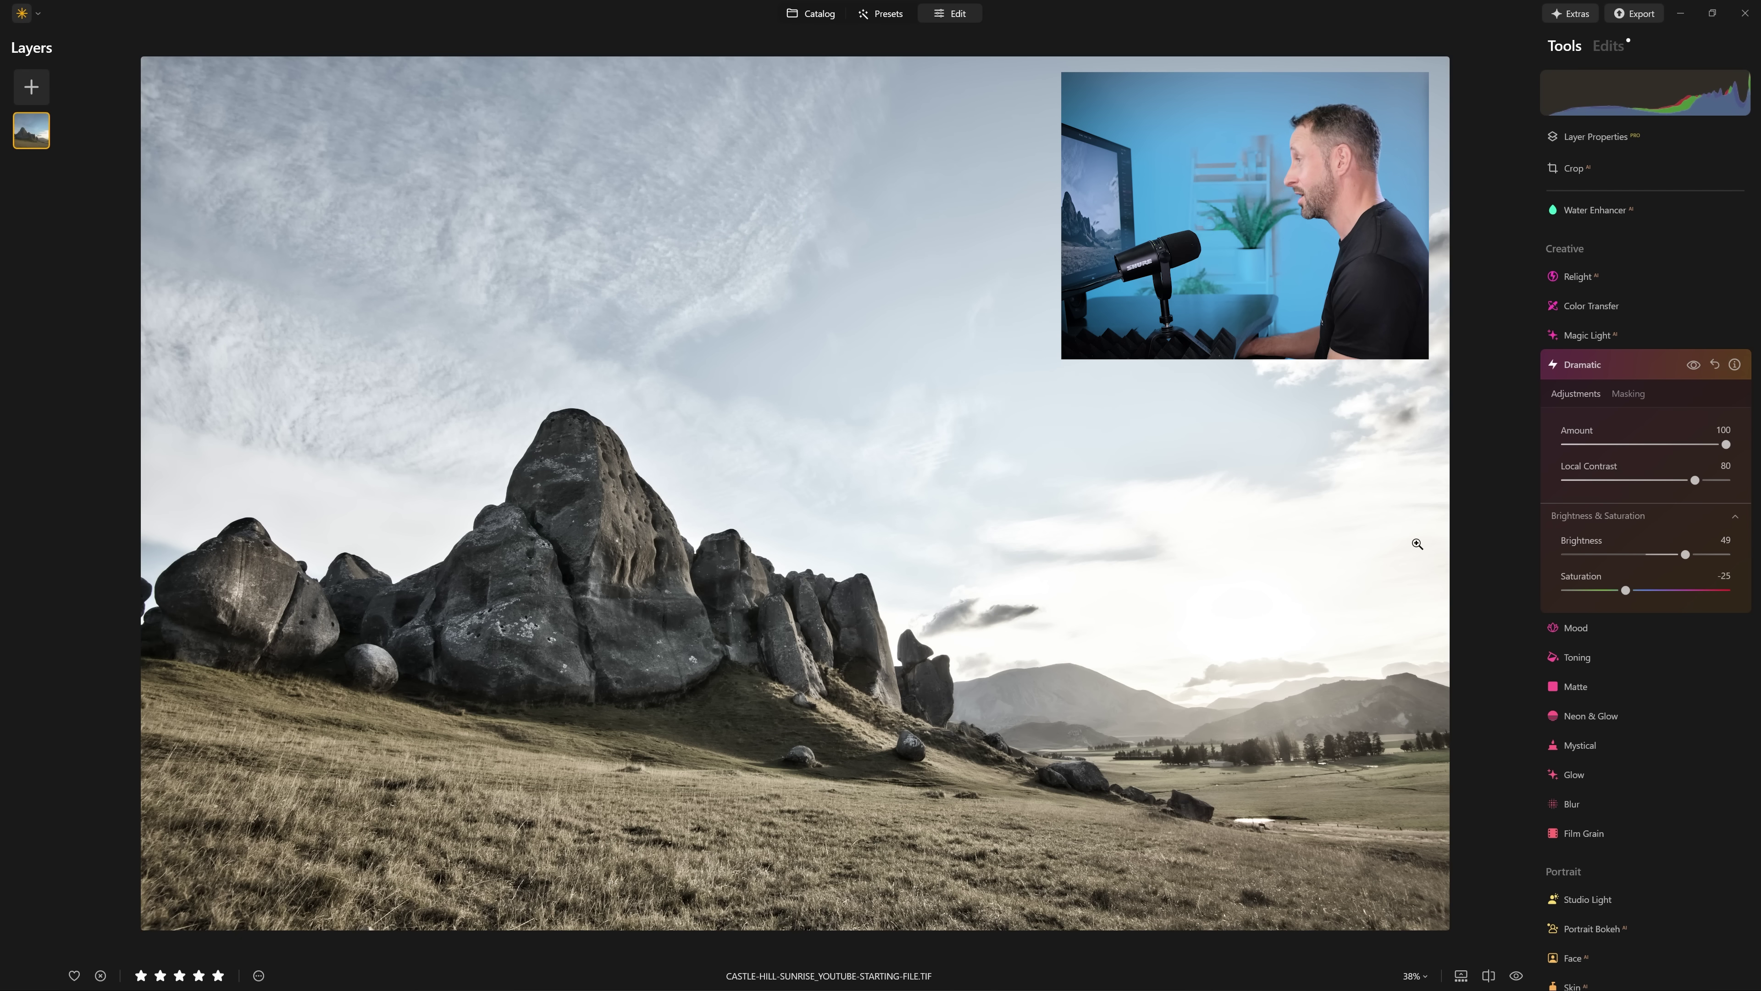
{"action": "left_click", "coordinate": [1692, 365]}
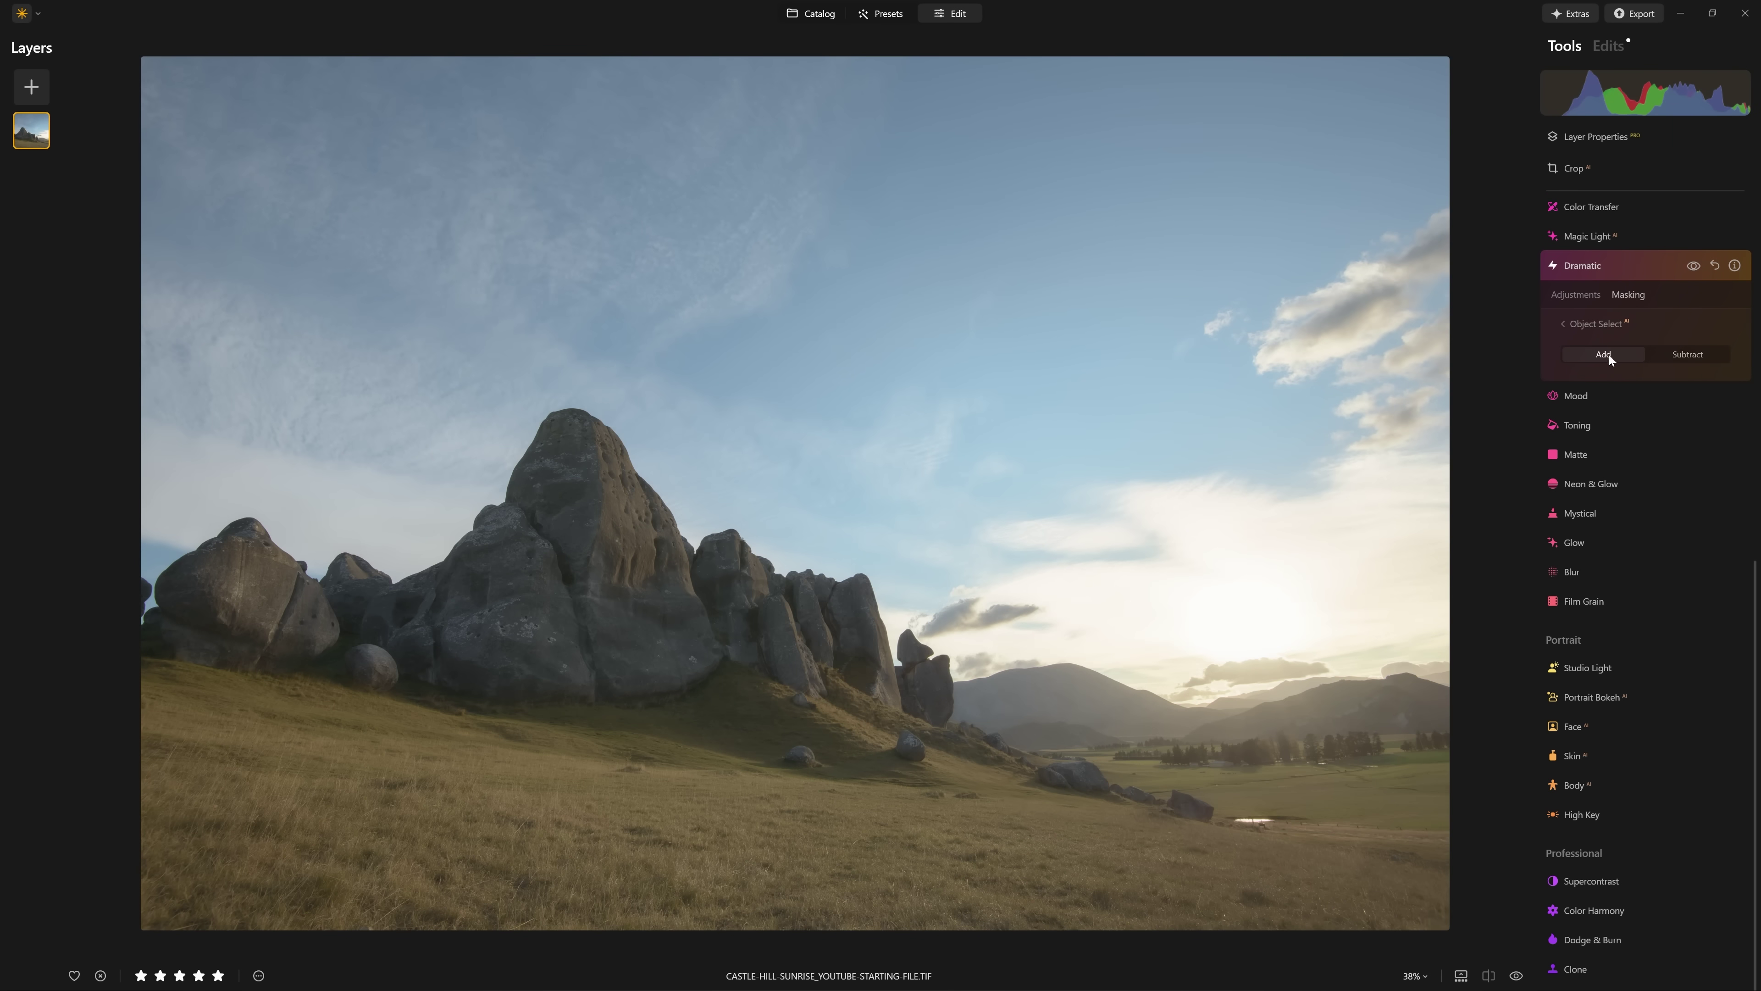
Add the left boulders, middle rock, tall peak and right-hand rocks to the object mask.
{"action": "left_click", "coordinate": [573, 520]}
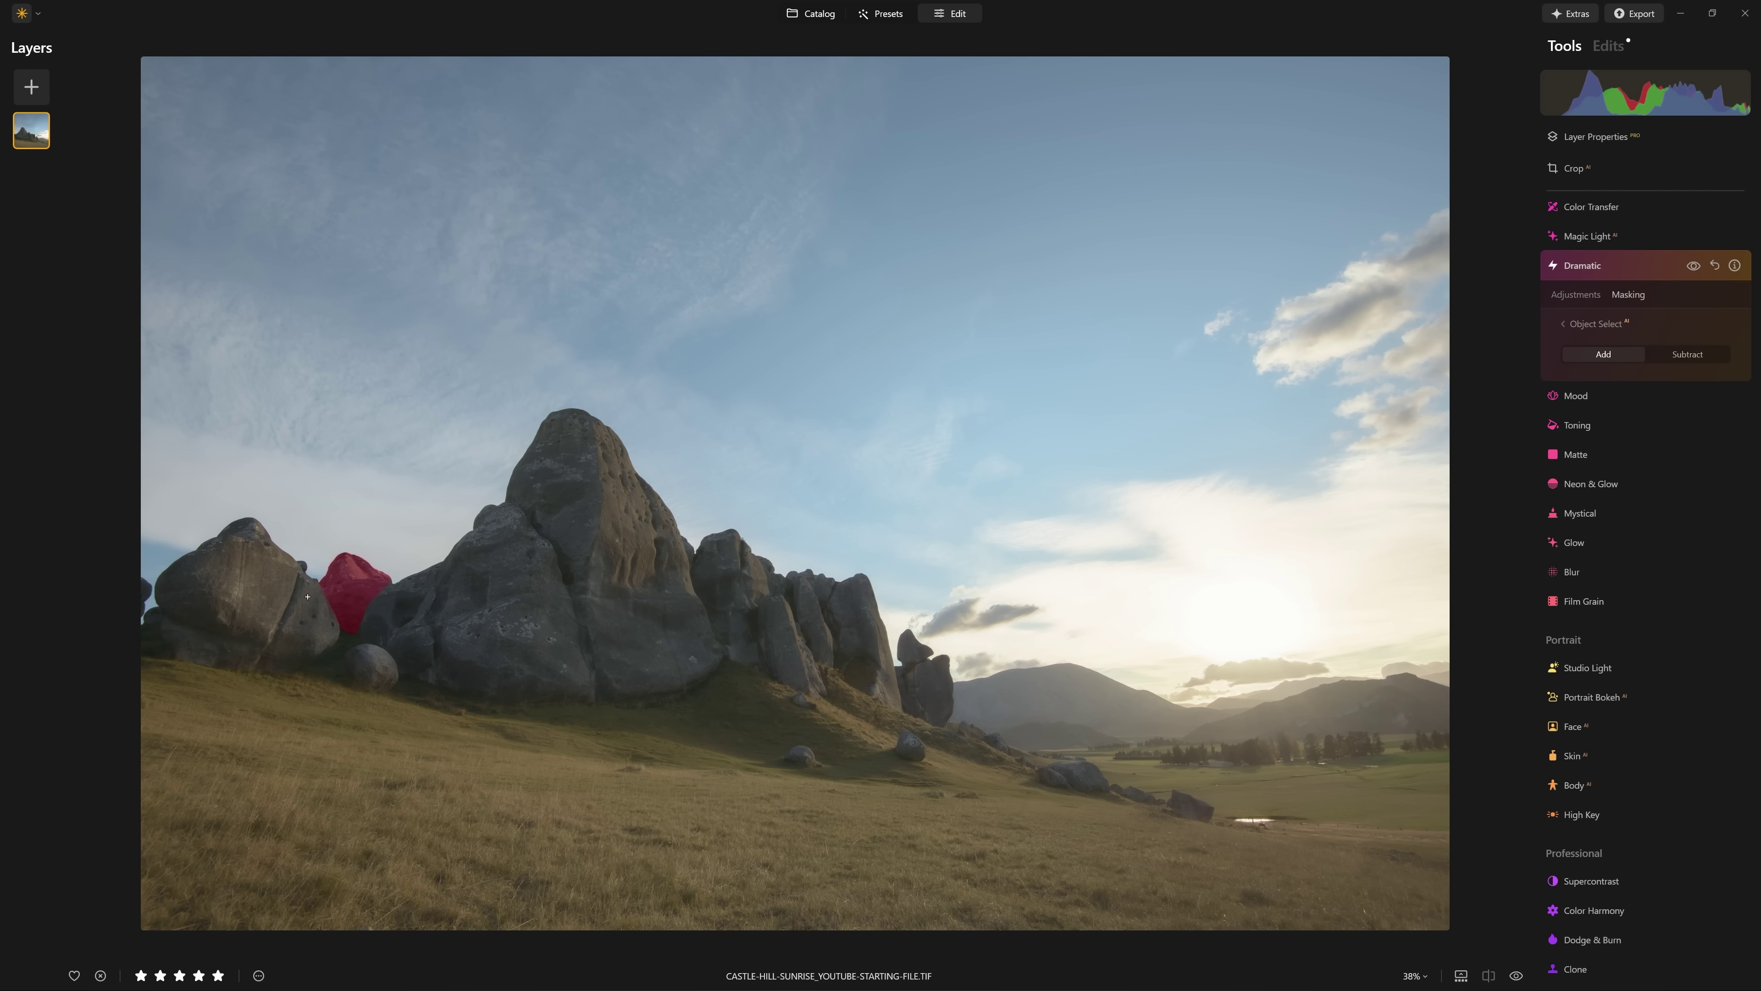
{"action": "left_click", "coordinate": [347, 643]}
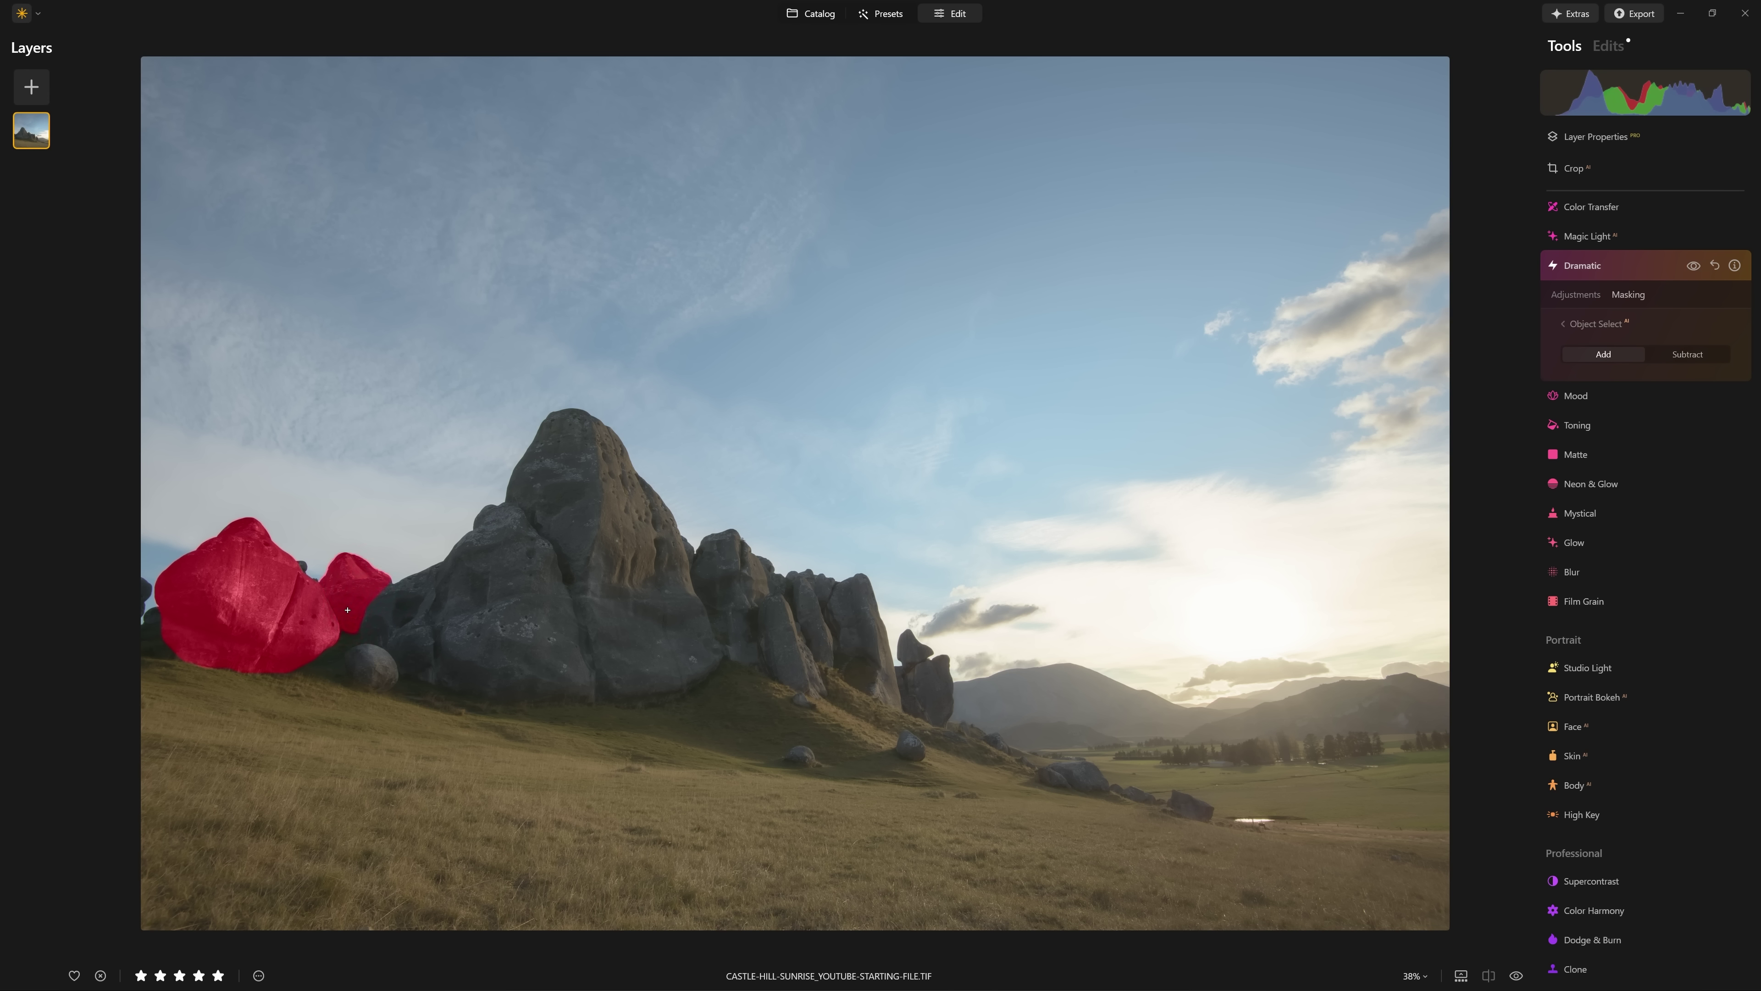
{"action": "left_click", "coordinate": [507, 610]}
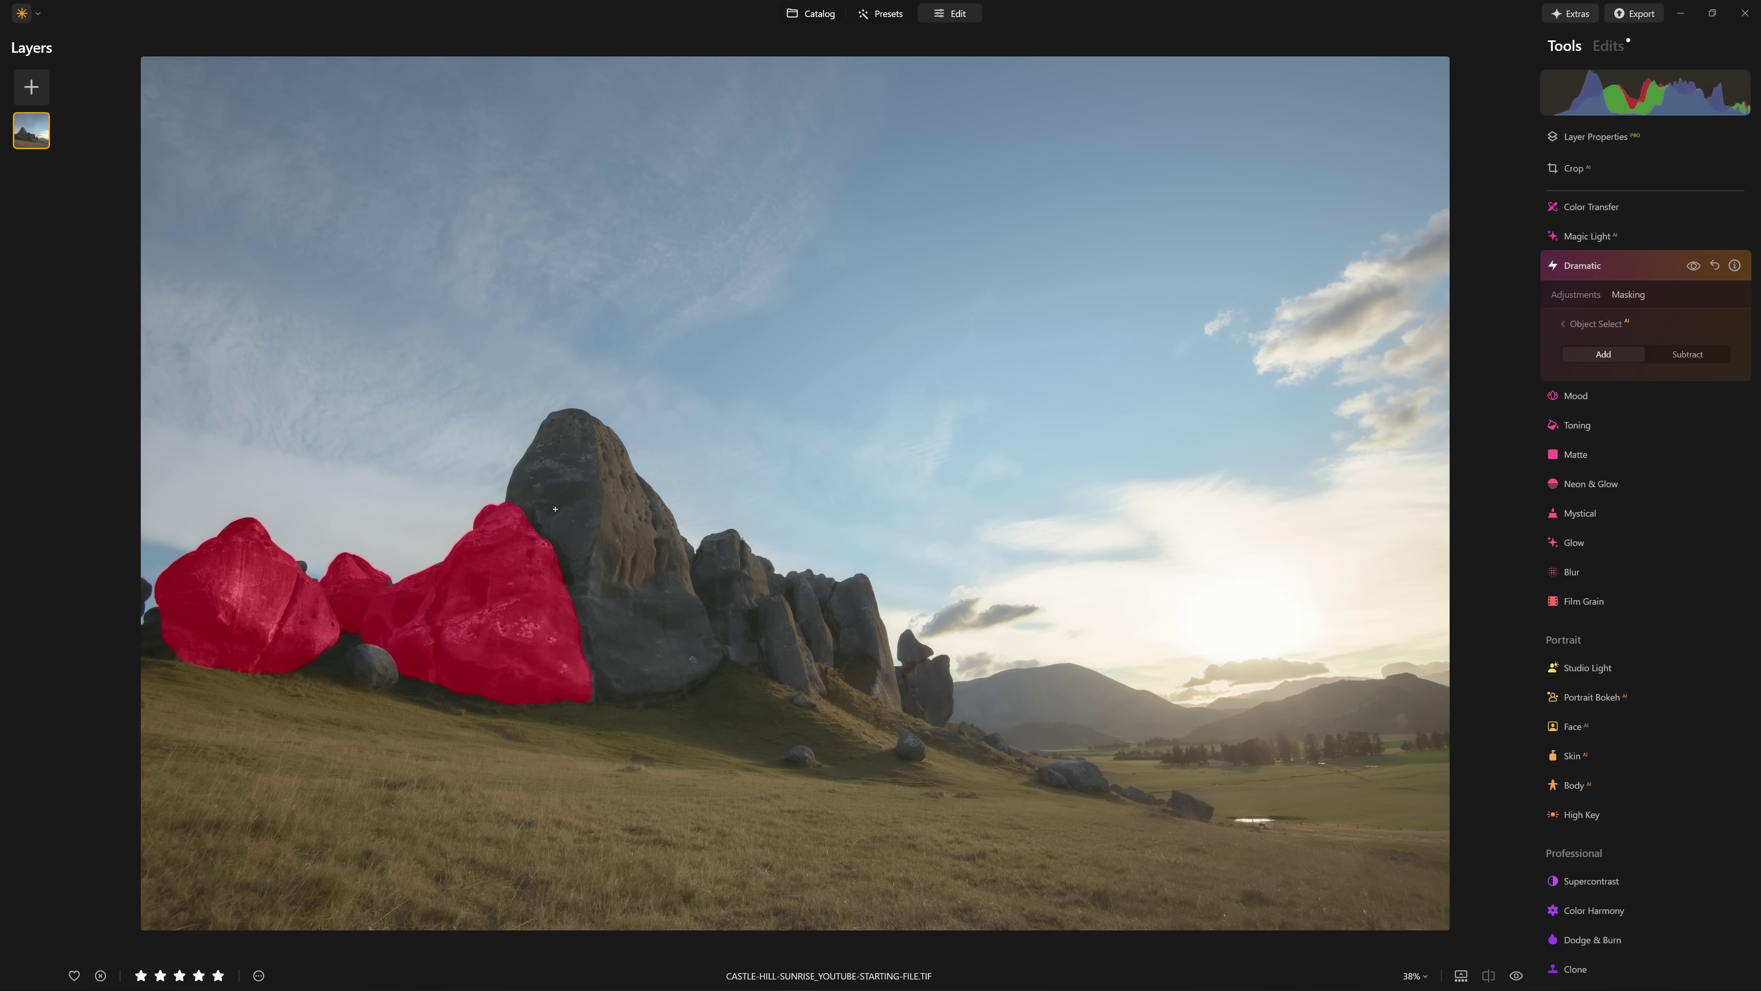
{"action": "left_click", "coordinate": [603, 527]}
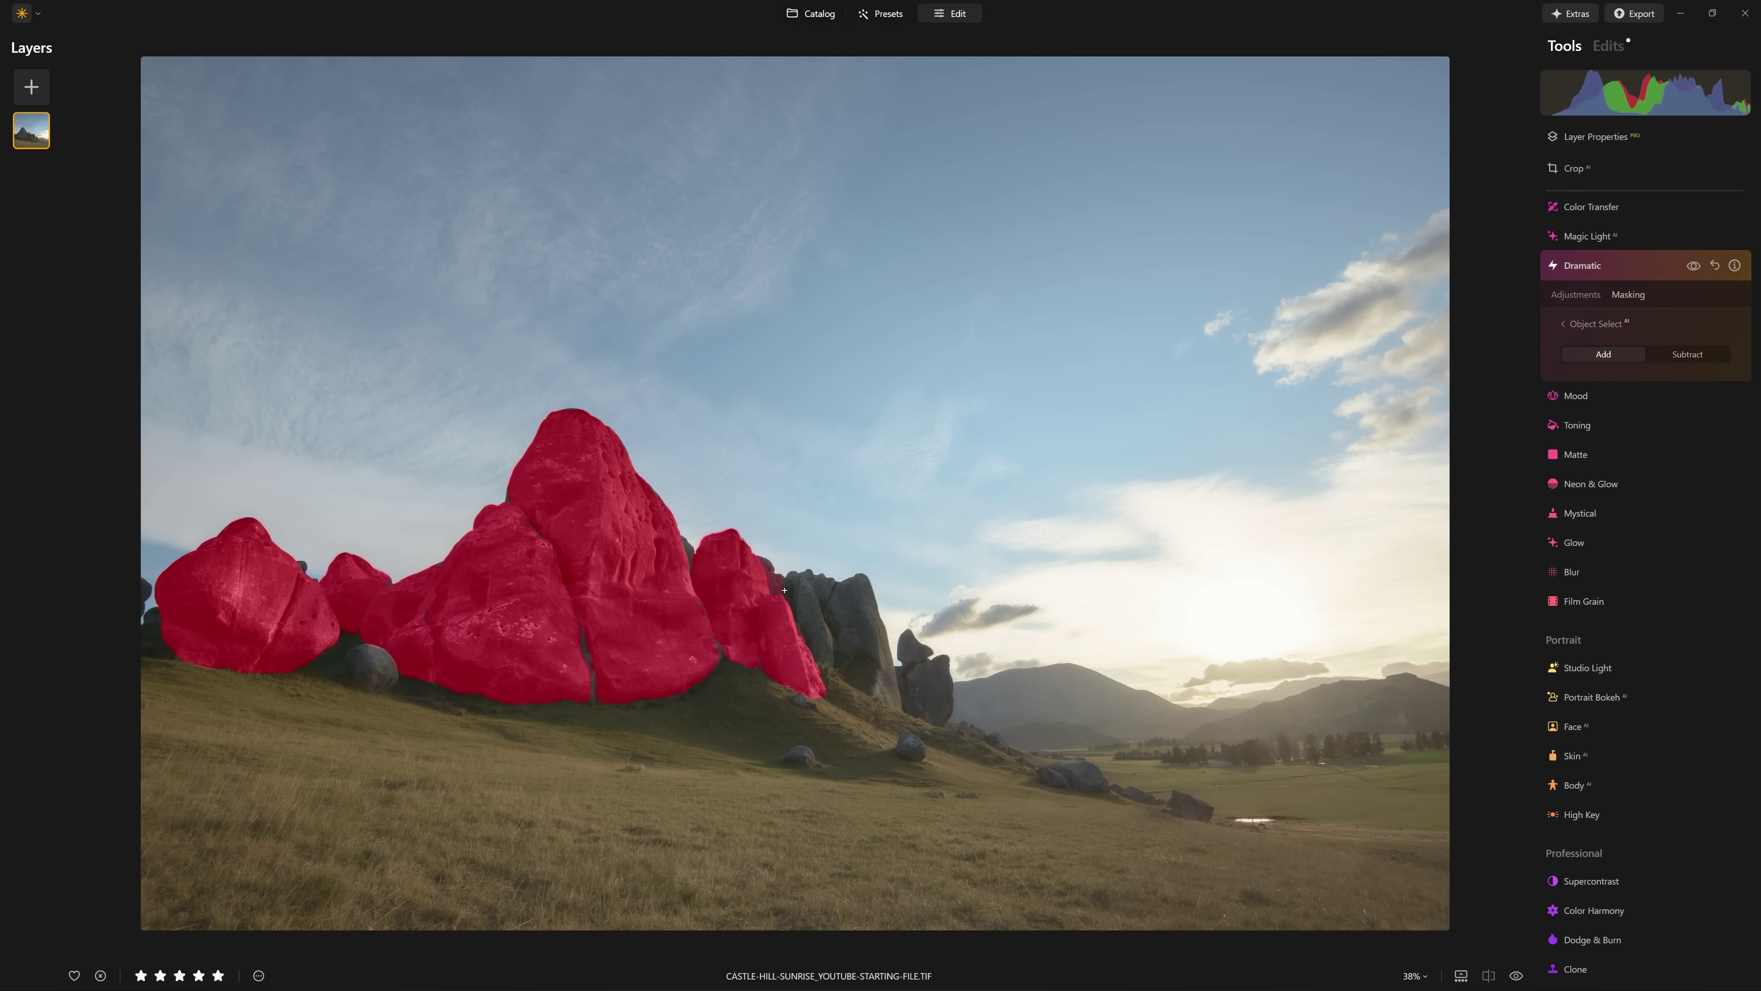
{"action": "left_click", "coordinate": [860, 590]}
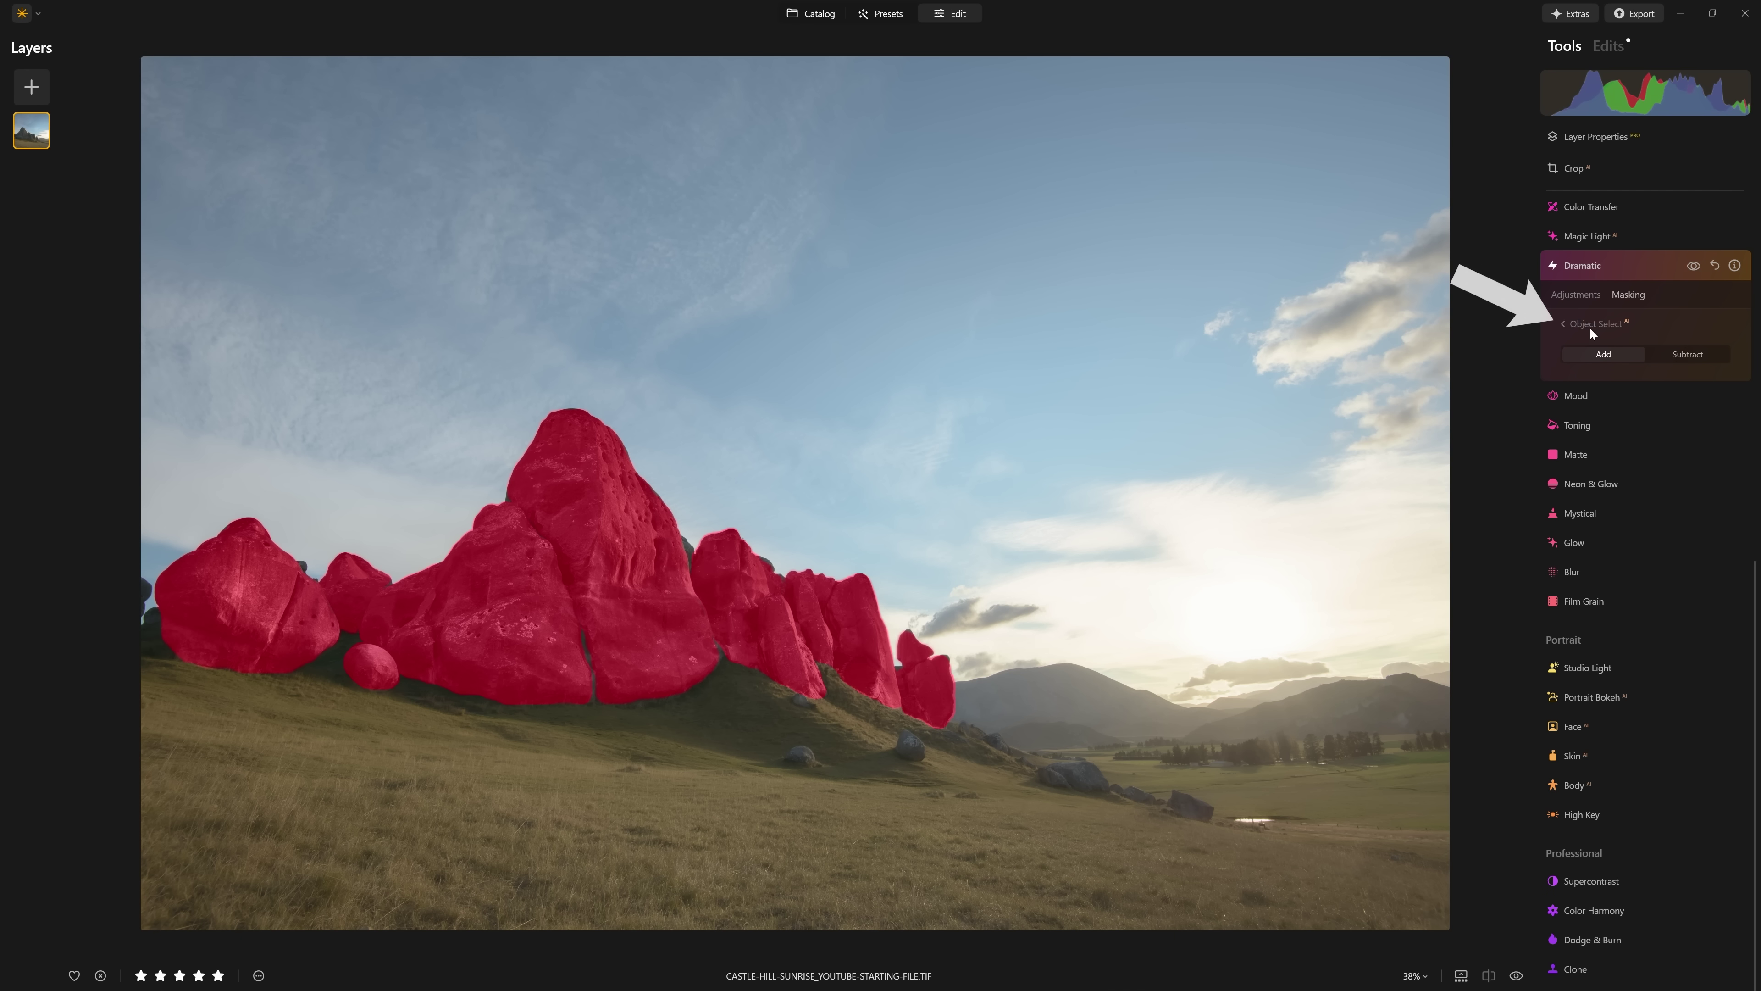
{"action": "left_click", "coordinate": [1590, 327]}
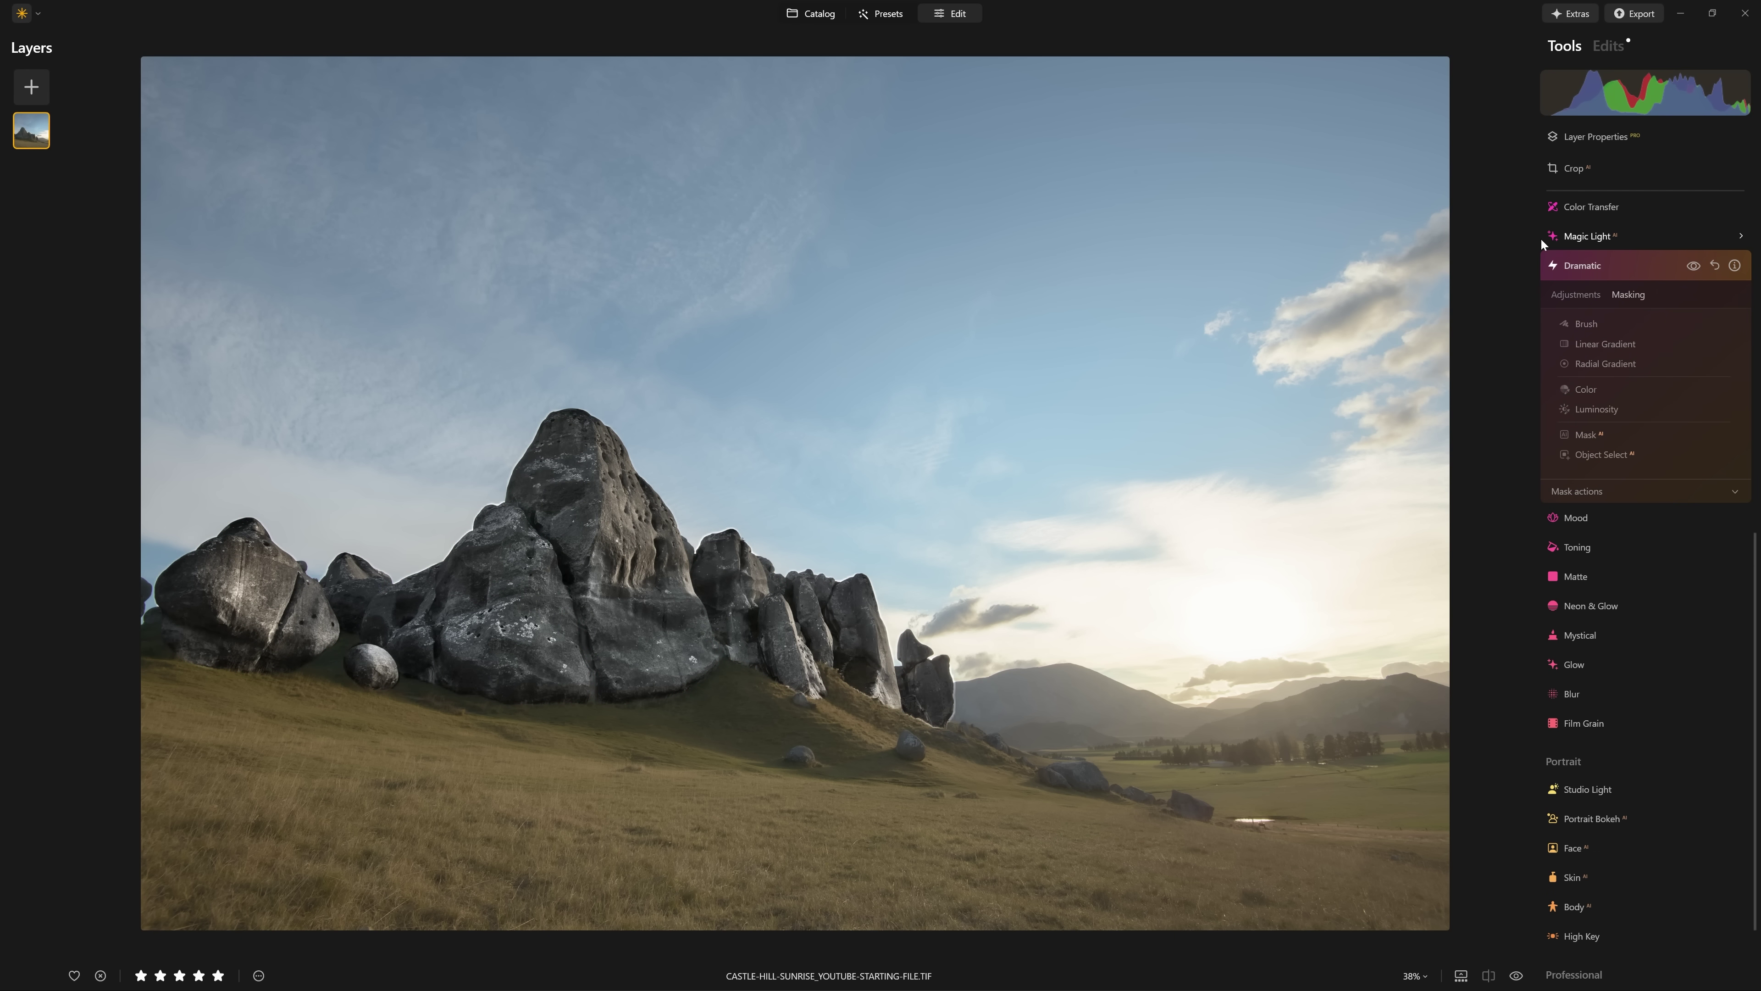
Toggle the Dramatic effect off and on to check the rock mask.
{"action": "left_click", "coordinate": [1693, 265]}
{"action": "left_click", "coordinate": [1692, 266]}
{"action": "left_click", "coordinate": [1693, 265]}
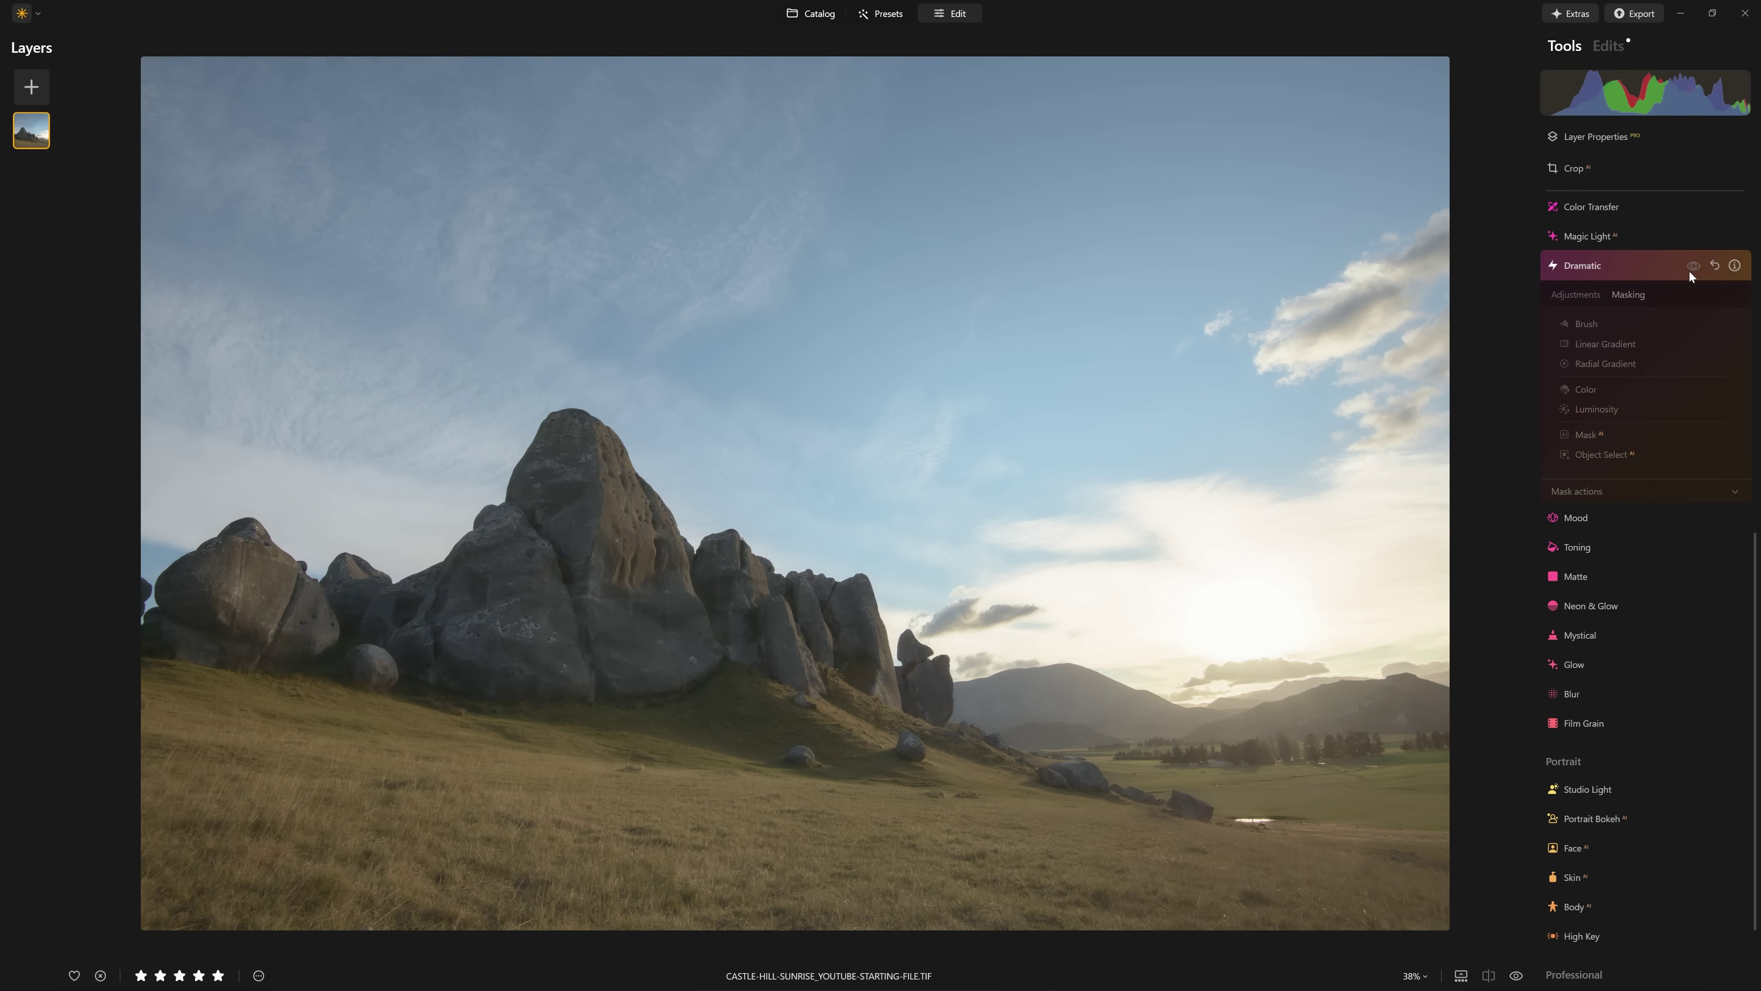
{"action": "left_click", "coordinate": [1693, 266]}
Paint the mask onto the grass below the rocks with a larger, lower-strength brush.
{"action": "left_click", "coordinate": [1588, 323]}
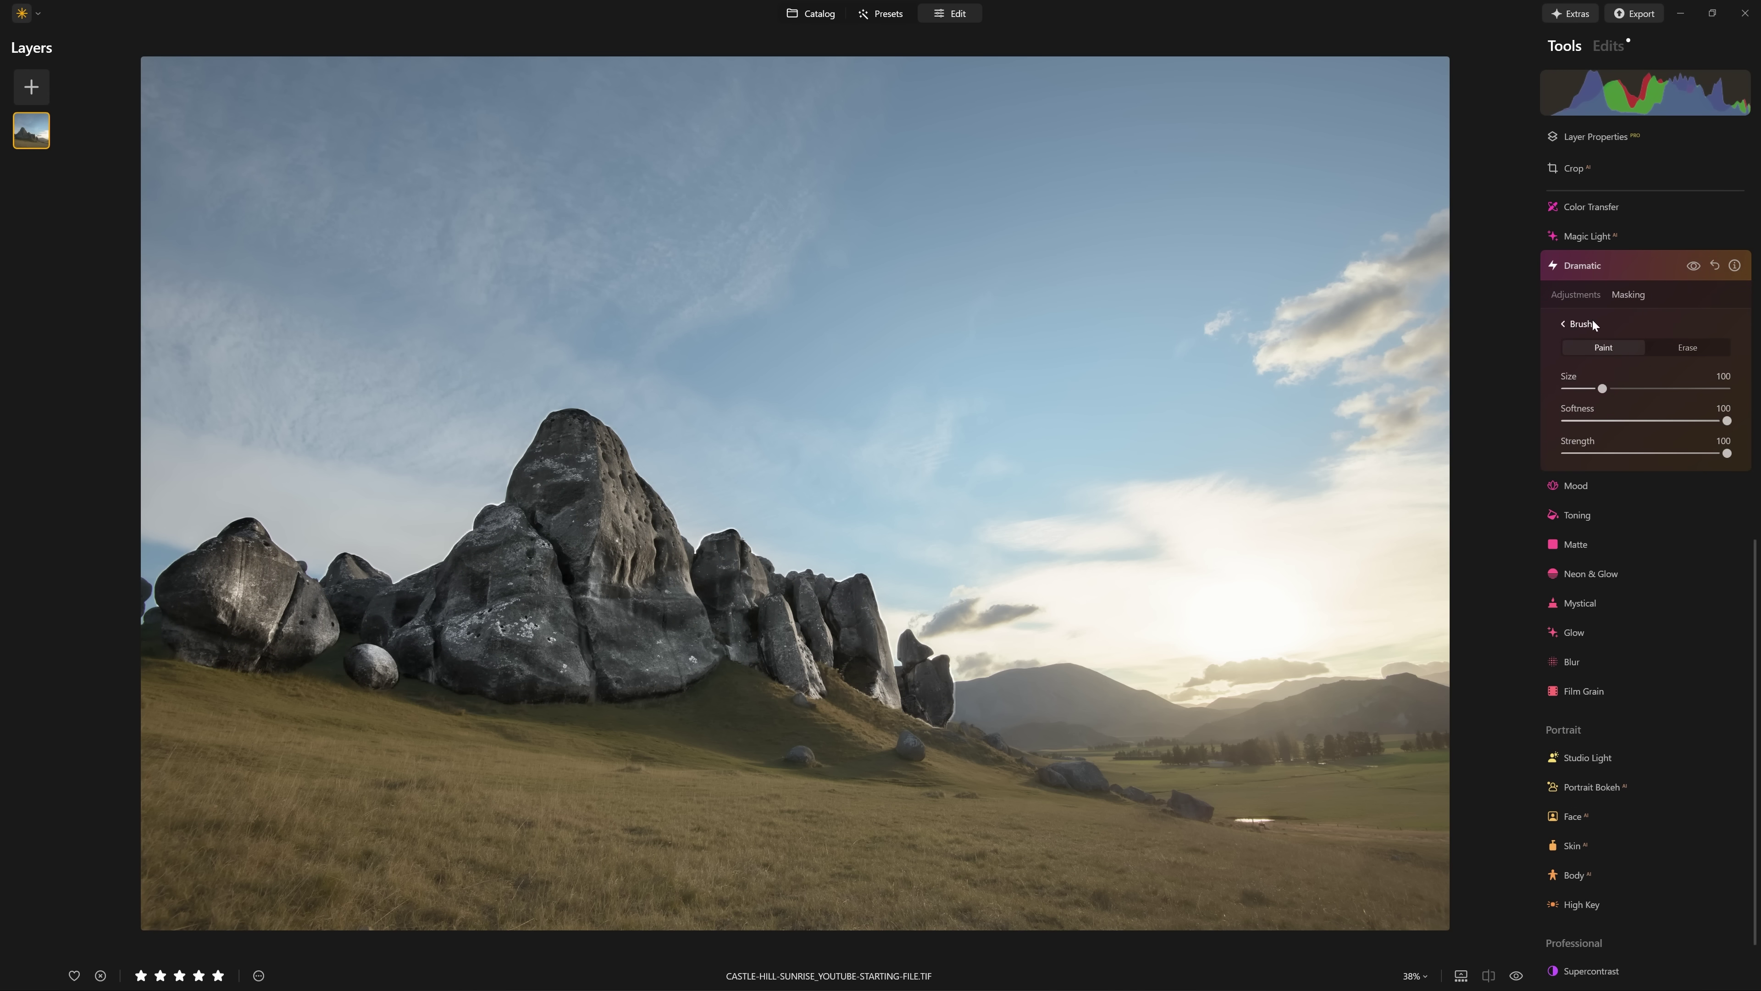
{"action": "left_click_drag", "start_coordinate": [1605, 388], "coordinate": [1728, 388]}
{"action": "left_click_drag", "start_coordinate": [1636, 454], "coordinate": [1617, 454]}
{"action": "mouse_move", "coordinate": [668, 669]}
{"action": "left_mouse_down"}
{"action": "mouse_move", "coordinate": [695, 703]}
{"action": "mouse_move", "coordinate": [376, 690]}
{"action": "mouse_move", "coordinate": [286, 659]}
{"action": "left_mouse_up"}
{"action": "mouse_move", "coordinate": [87, 629]}
{"action": "left_mouse_down"}
{"action": "mouse_move", "coordinate": [681, 697]}
{"action": "mouse_move", "coordinate": [774, 662]}
{"action": "mouse_move", "coordinate": [897, 728]}
{"action": "left_mouse_up"}
Erase mask spill into the sky along the rock edges and peak, then compare.
{"action": "key", "text": "alt"}
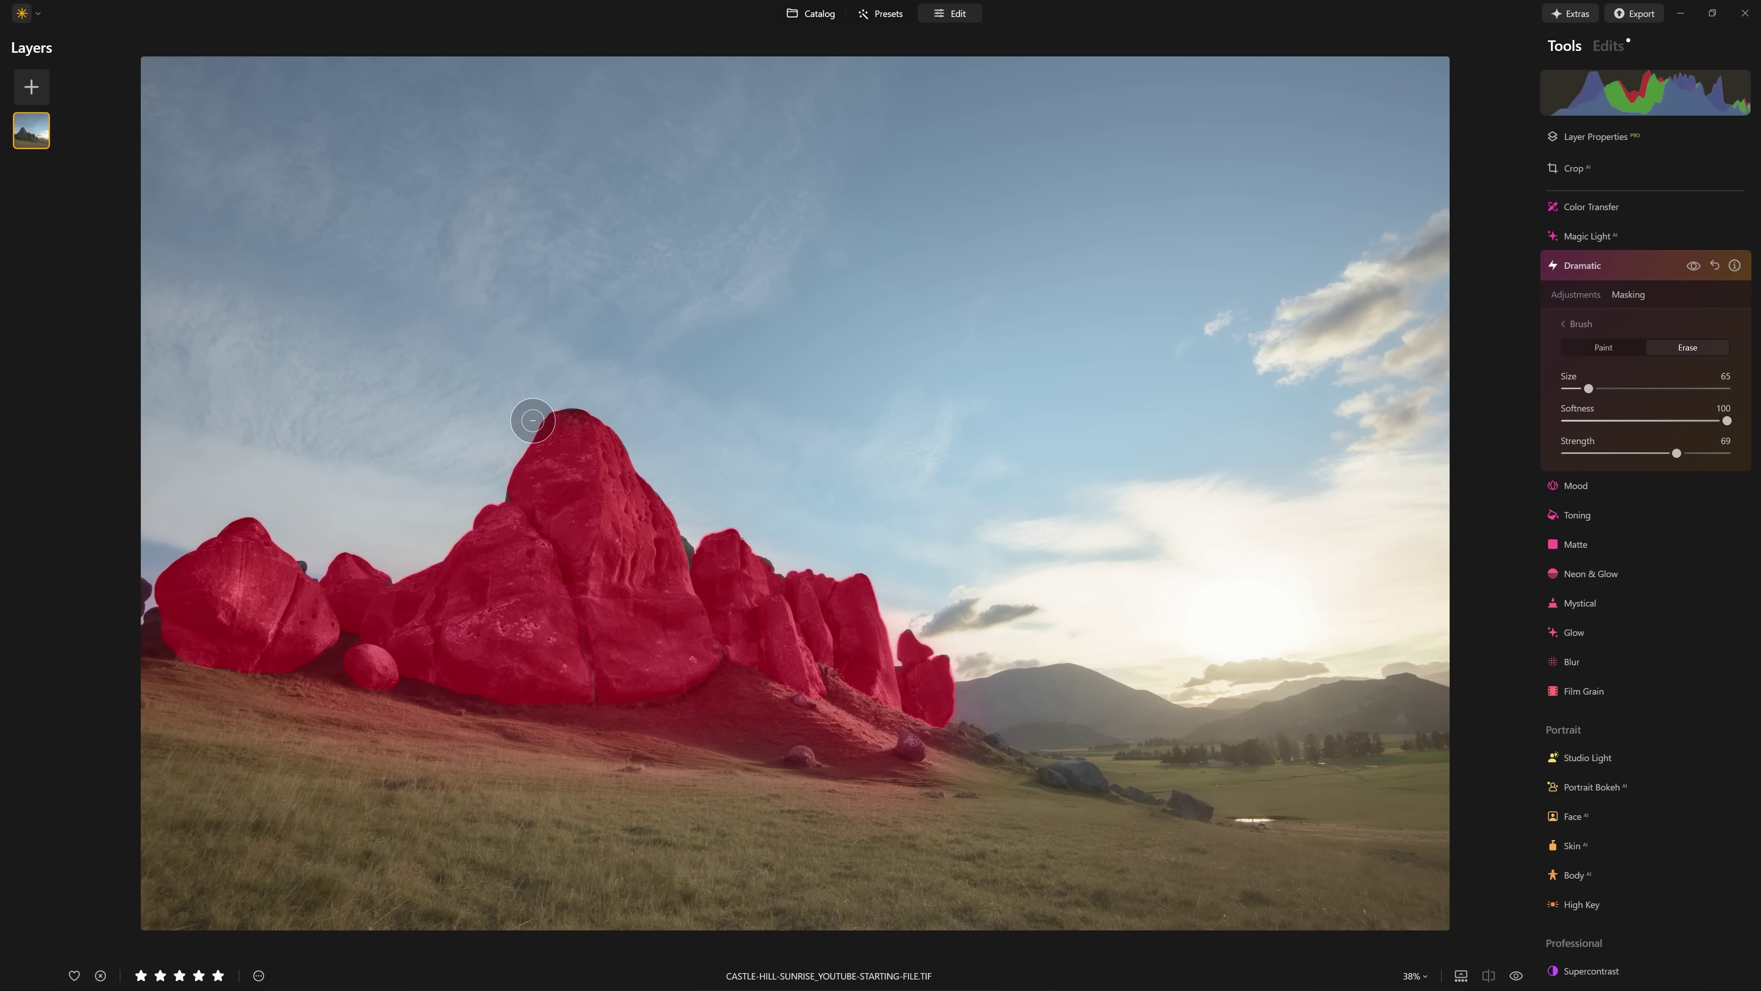
{"action": "mouse_move", "coordinate": [472, 508]}
{"action": "left_mouse_down"}
{"action": "mouse_move", "coordinate": [404, 564]}
{"action": "mouse_move", "coordinate": [313, 556]}
{"action": "mouse_move", "coordinate": [235, 516]}
{"action": "mouse_move", "coordinate": [126, 570]}
{"action": "left_mouse_up"}
{"action": "mouse_move", "coordinate": [533, 378]}
{"action": "left_mouse_down"}
{"action": "mouse_move", "coordinate": [680, 424]}
{"action": "mouse_move", "coordinate": [626, 417]}
{"action": "mouse_move", "coordinate": [708, 513]}
{"action": "mouse_move", "coordinate": [656, 443]}
{"action": "mouse_move", "coordinate": [719, 520]}
{"action": "mouse_move", "coordinate": [713, 500]}
{"action": "mouse_move", "coordinate": [733, 510]}
{"action": "mouse_move", "coordinate": [694, 526]}
{"action": "mouse_move", "coordinate": [735, 513]}
{"action": "left_mouse_up"}
{"action": "mouse_move", "coordinate": [919, 592]}
{"action": "left_mouse_down"}
{"action": "mouse_move", "coordinate": [971, 697]}
{"action": "mouse_move", "coordinate": [973, 657]}
{"action": "mouse_move", "coordinate": [1012, 728]}
{"action": "left_mouse_up"}
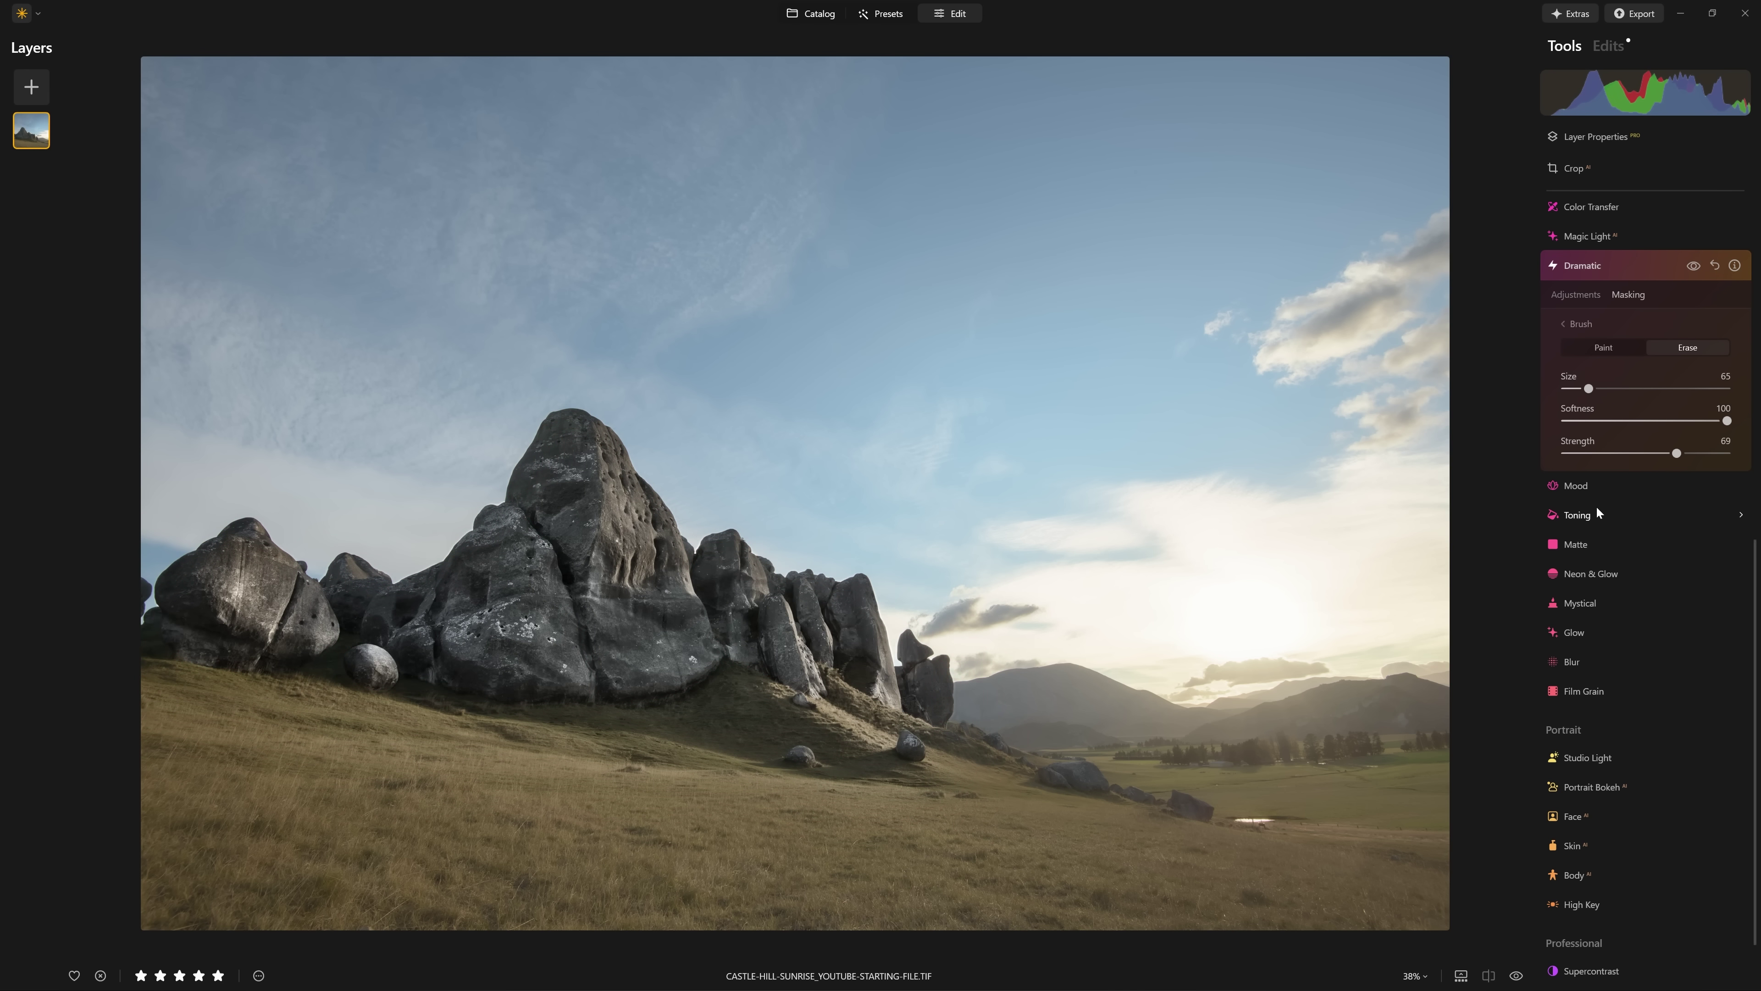
{"action": "left_click", "coordinate": [1692, 266]}
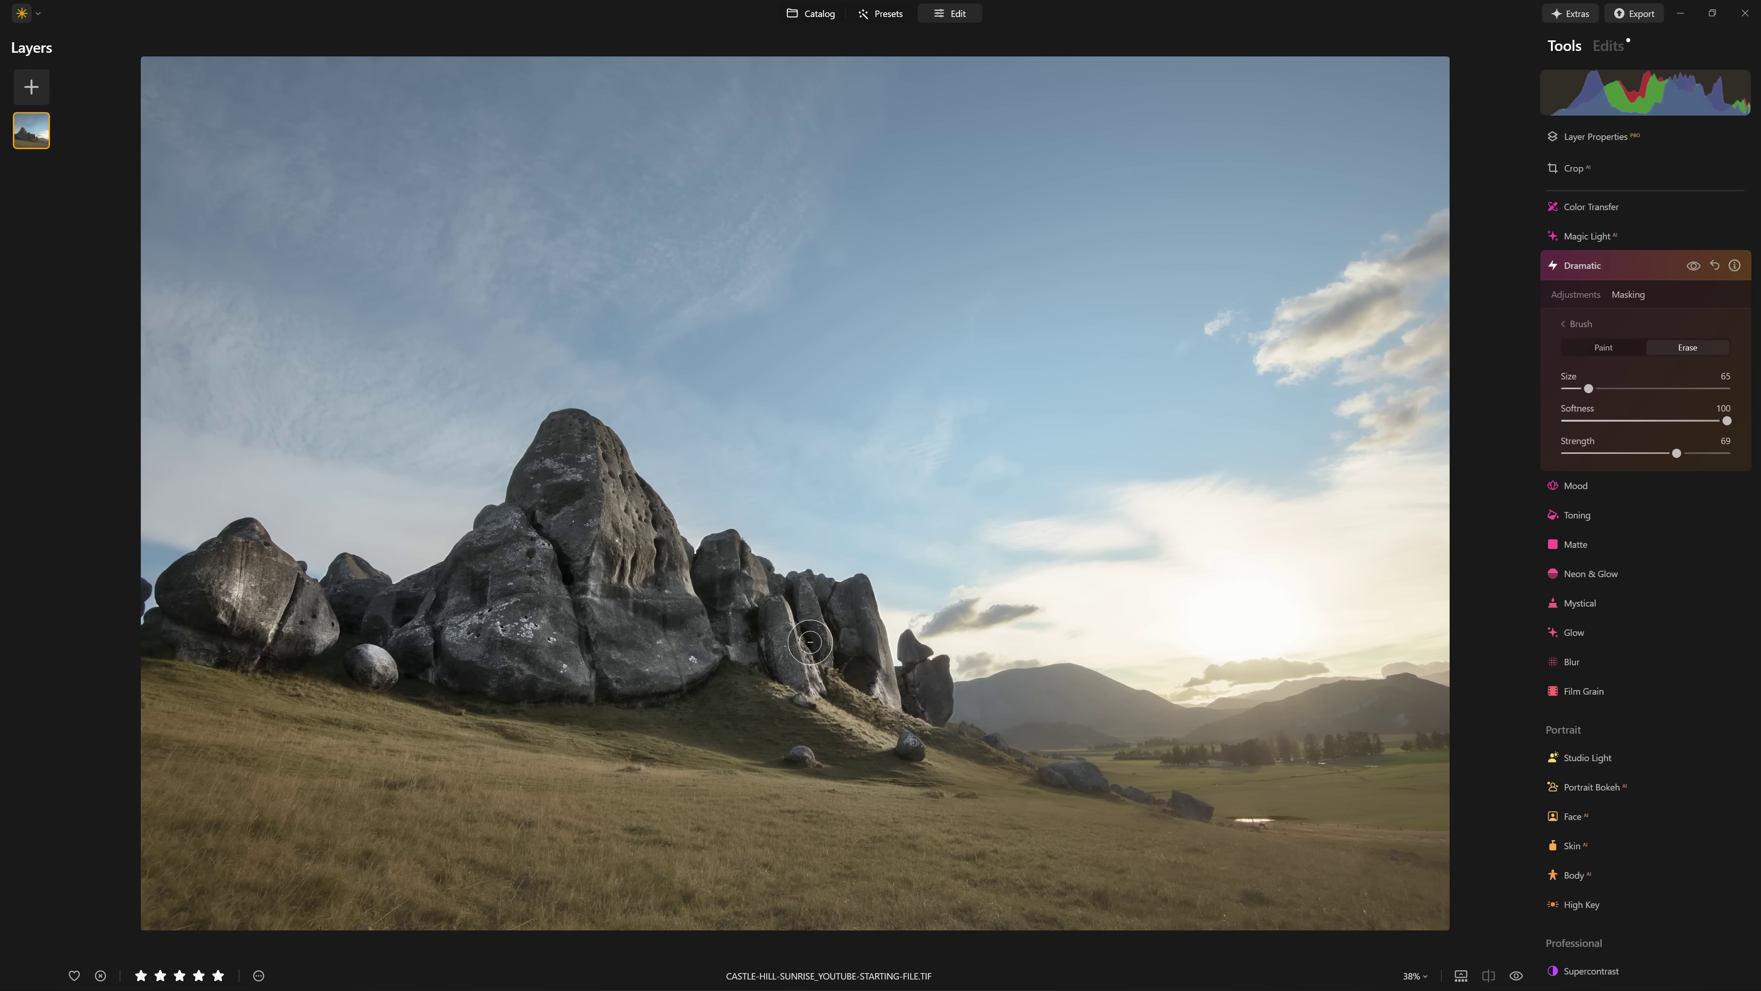
{"action": "scroll", "coordinate": [749, 613], "scroll_direction": "up", "scroll_amount": 3}
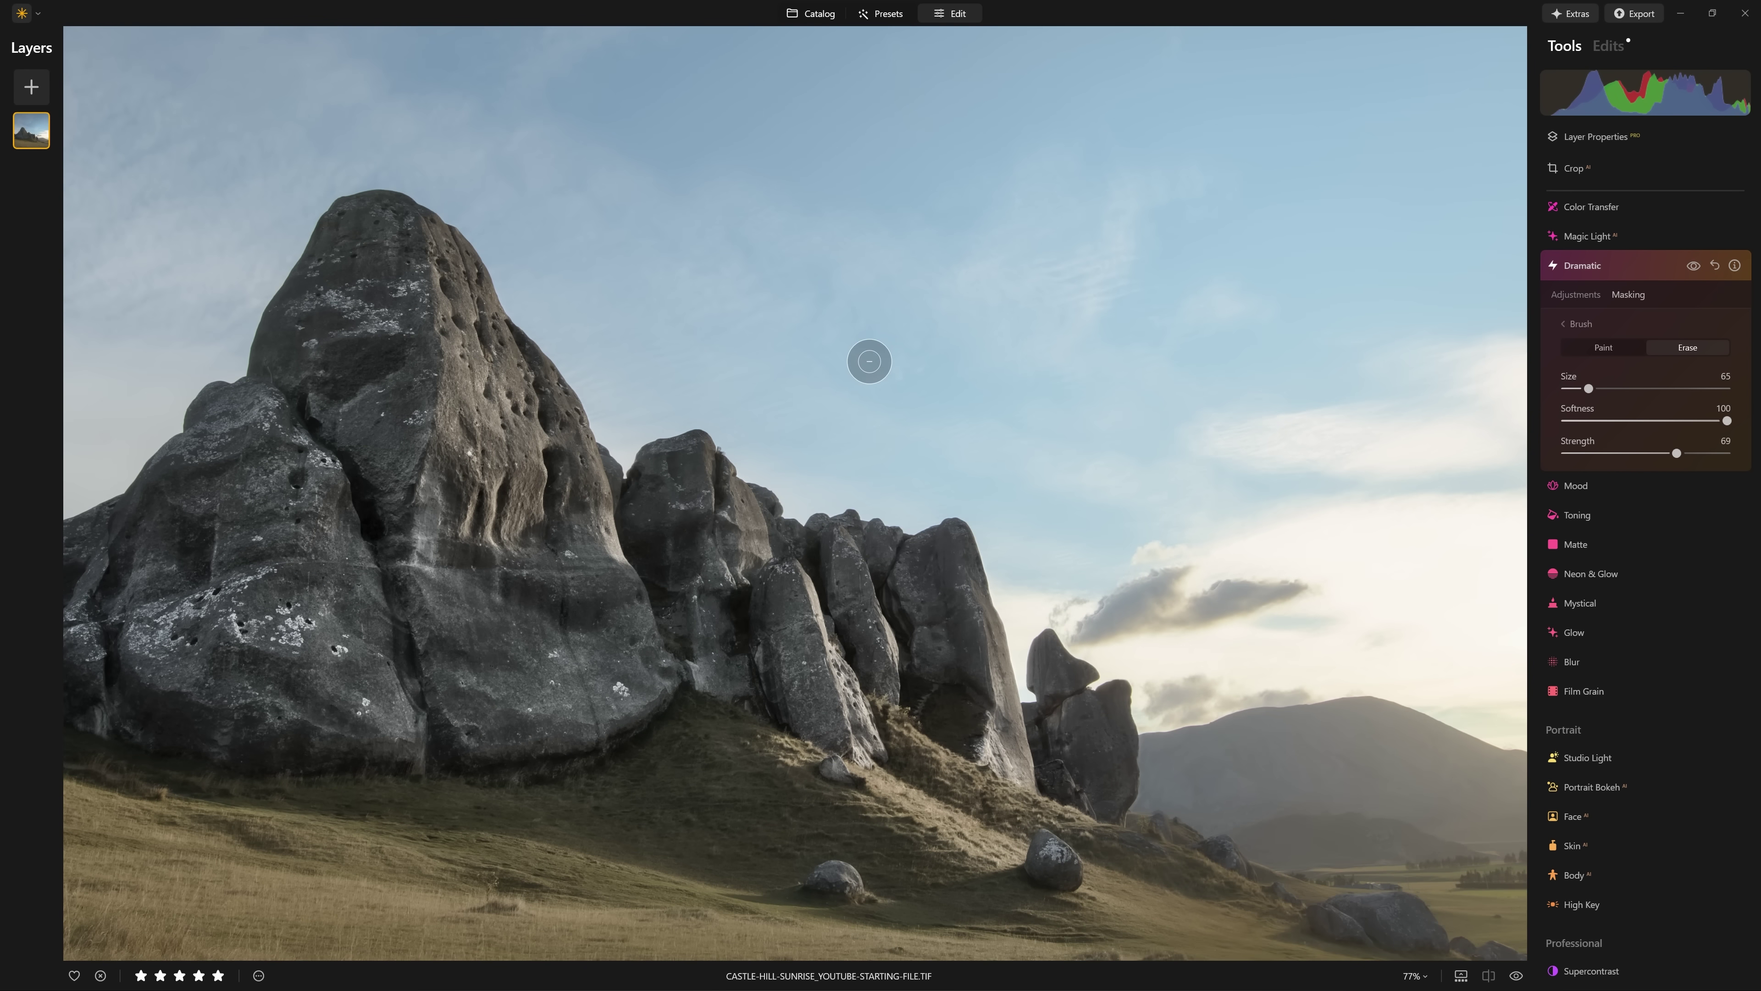
Erase the mask from the left-hand rocks with a much larger brush.
{"action": "scroll", "coordinate": [869, 361], "scroll_direction": "down", "scroll_amount": 3}
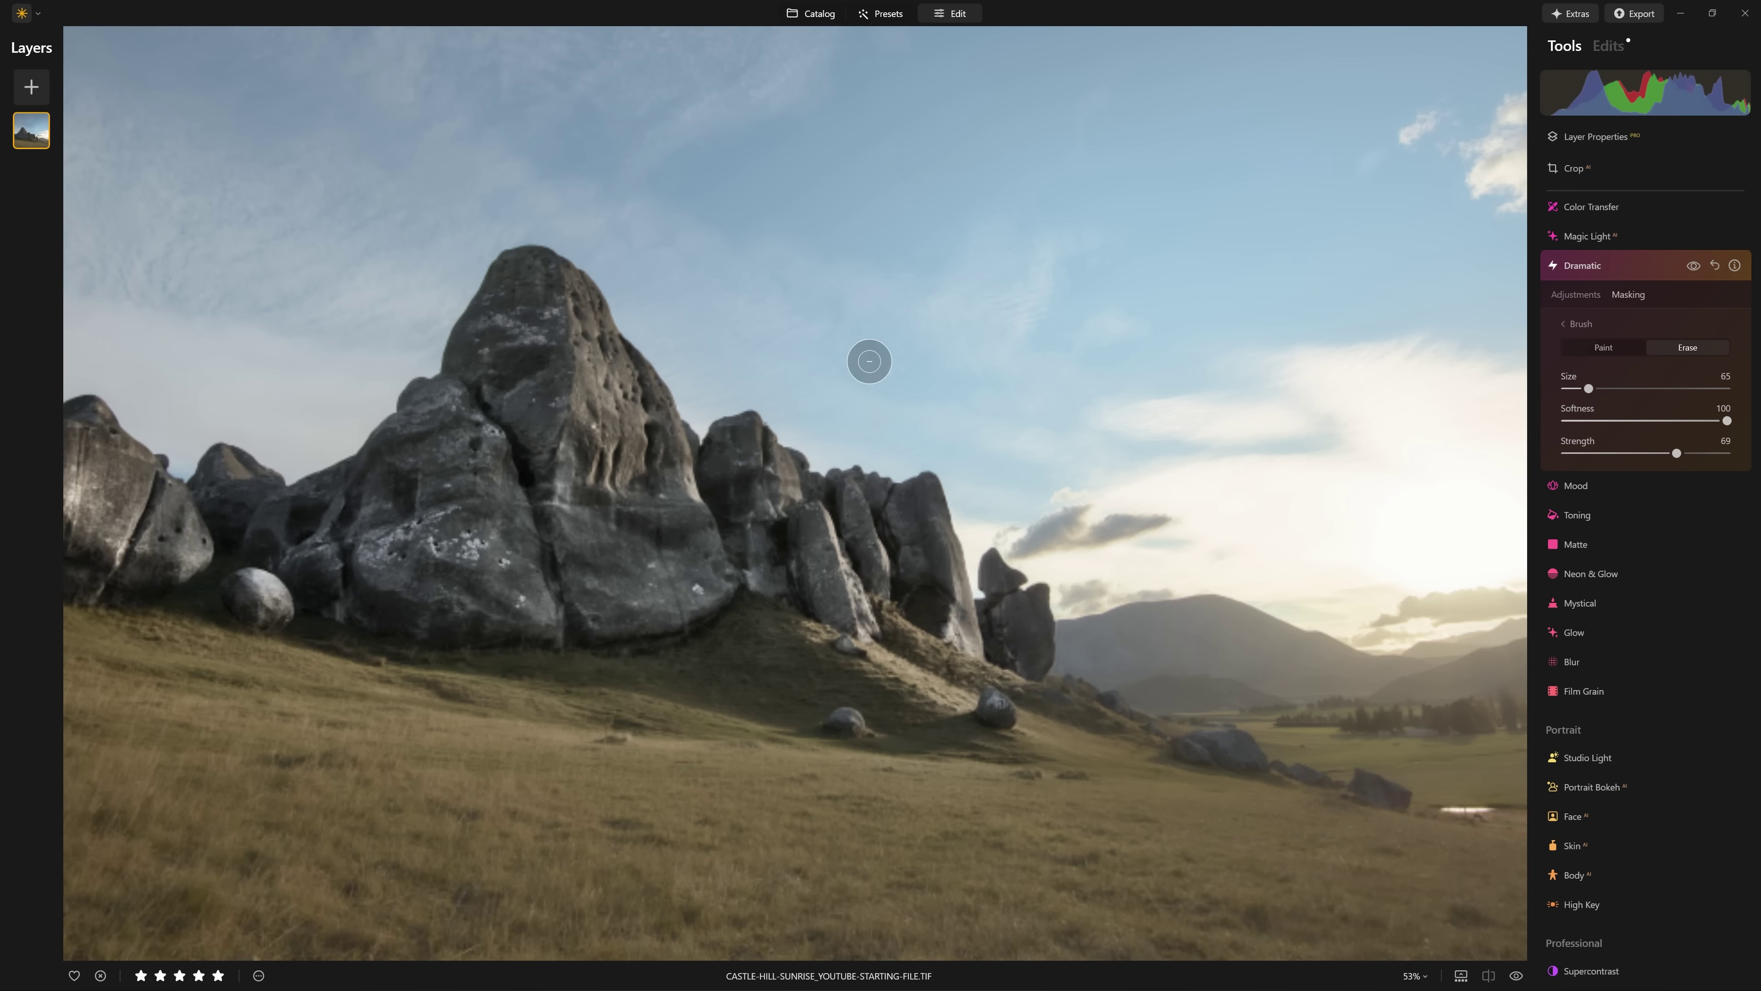
{"action": "scroll", "coordinate": [868, 361], "scroll_direction": "down", "scroll_amount": 1}
{"action": "scroll", "coordinate": [869, 361], "scroll_direction": "down", "scroll_amount": 2}
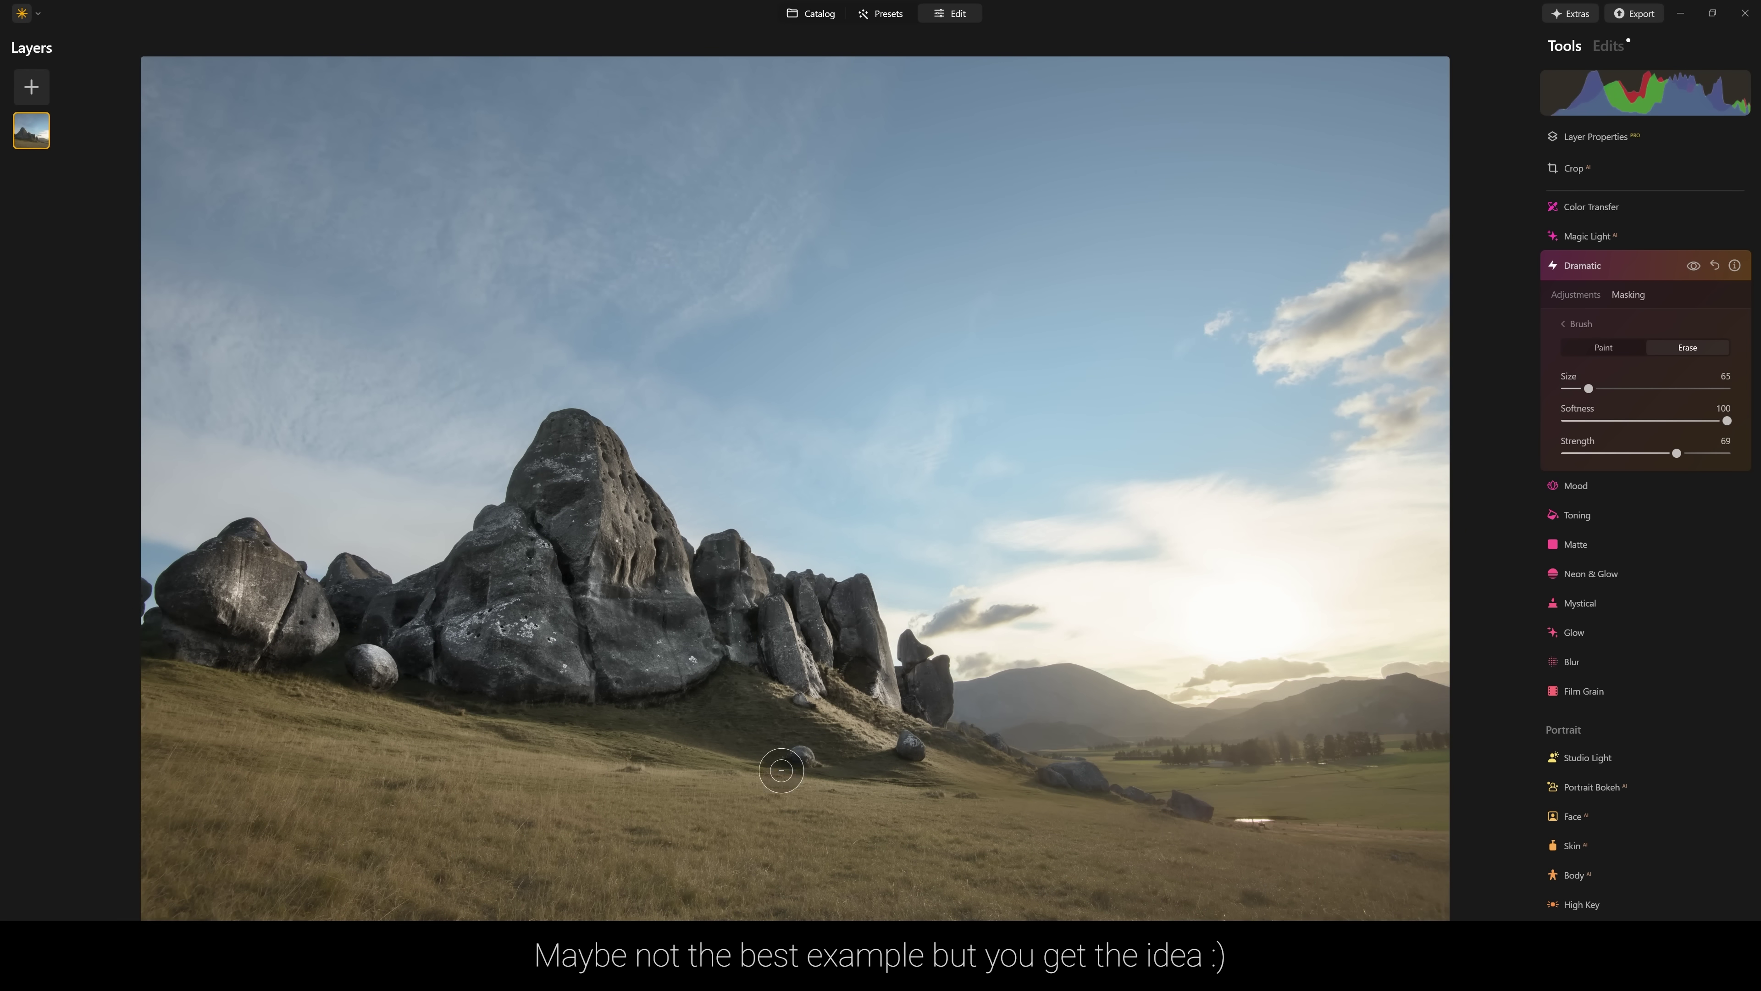
{"action": "scroll", "coordinate": [721, 561], "scroll_direction": "up", "scroll_amount": 1}
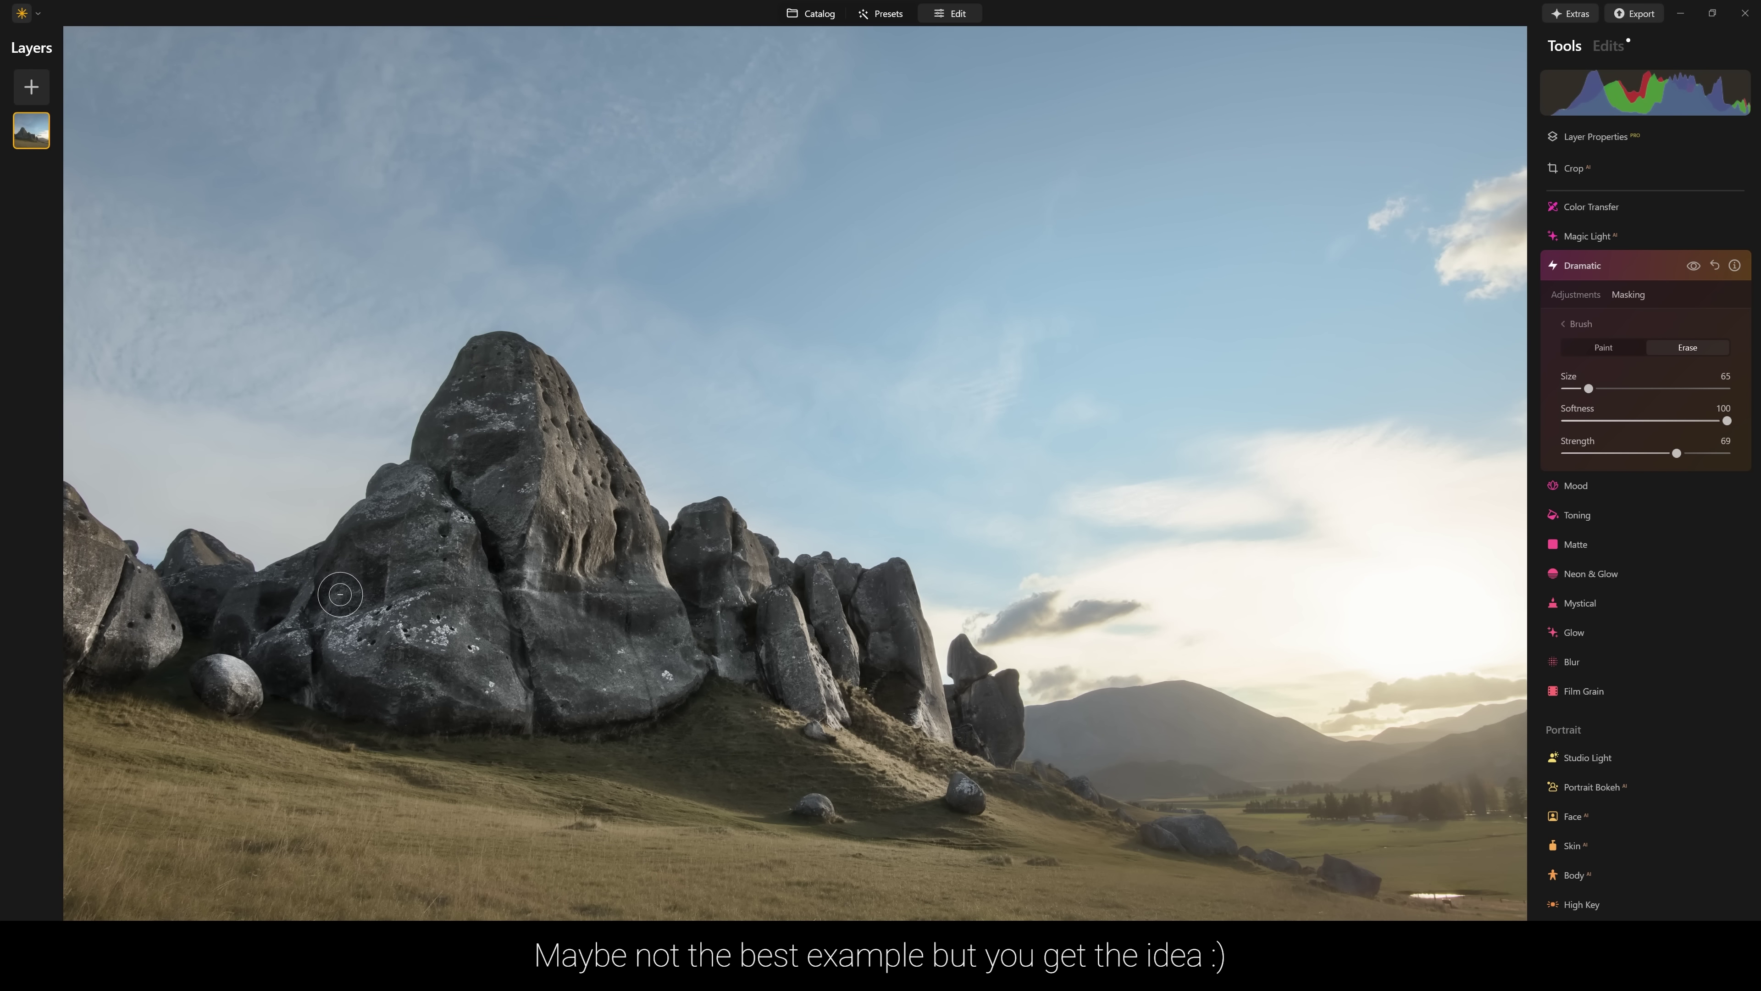
{"action": "scroll", "coordinate": [680, 524], "scroll_direction": "down", "scroll_amount": 1}
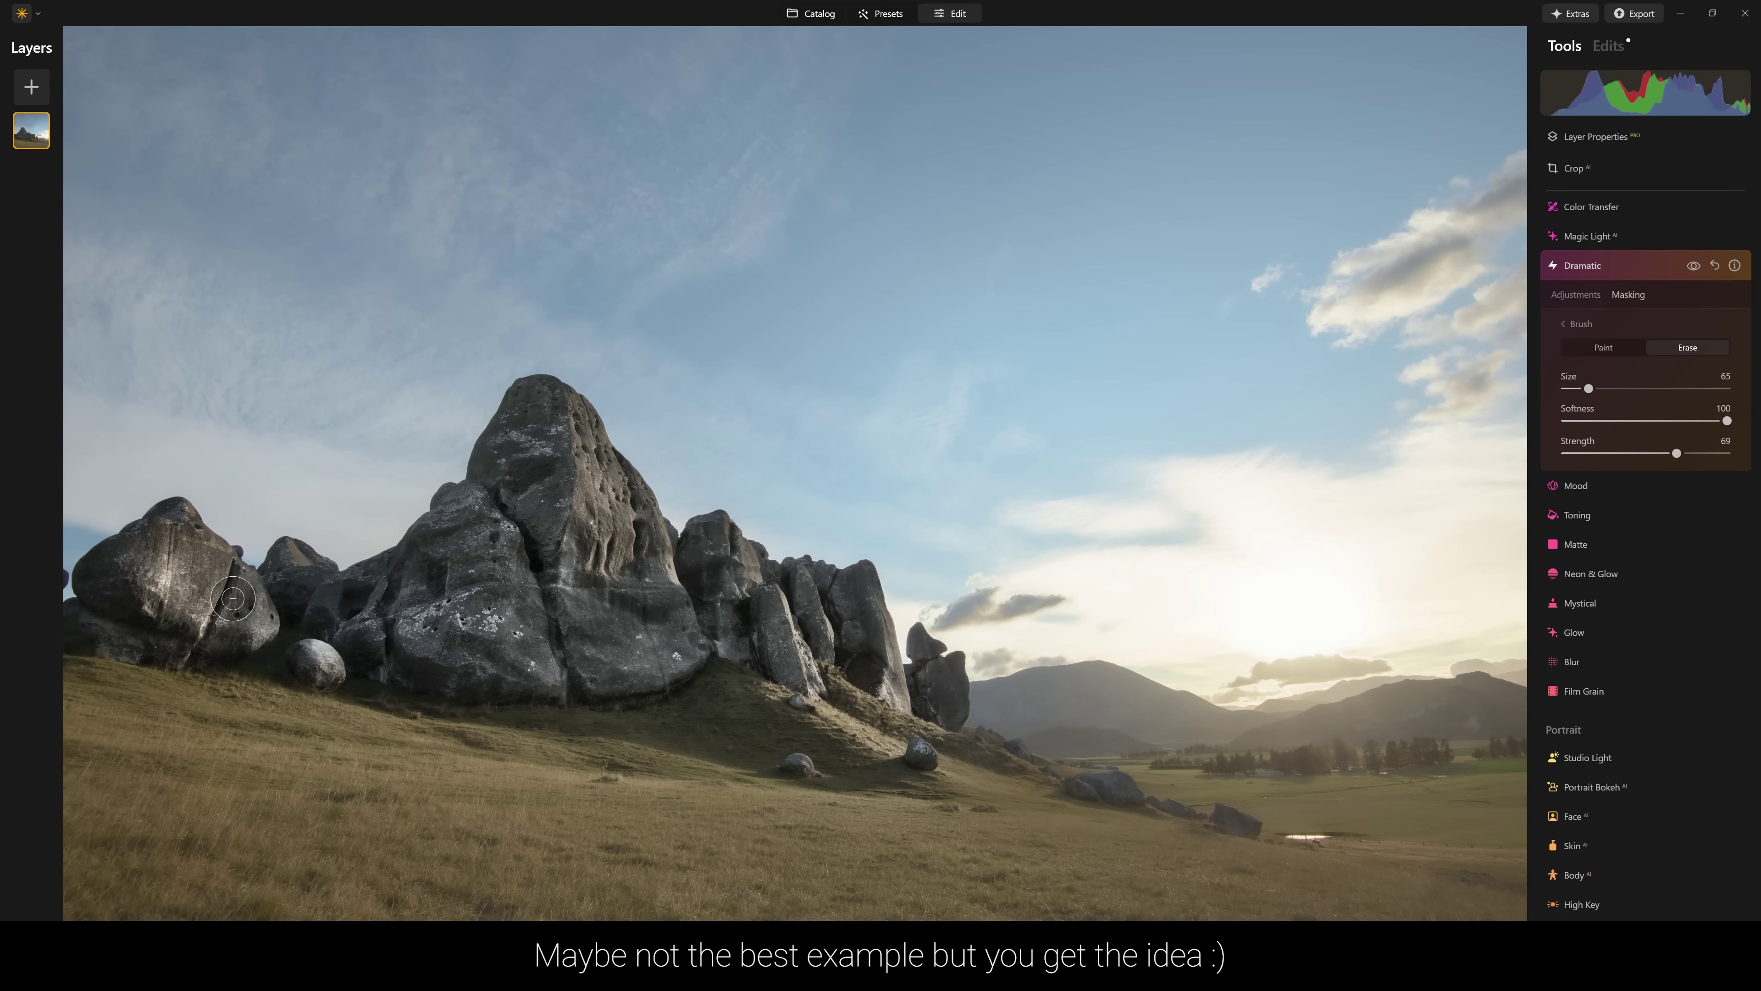
{"action": "scroll", "coordinate": [257, 600], "scroll_direction": "down", "scroll_amount": 1}
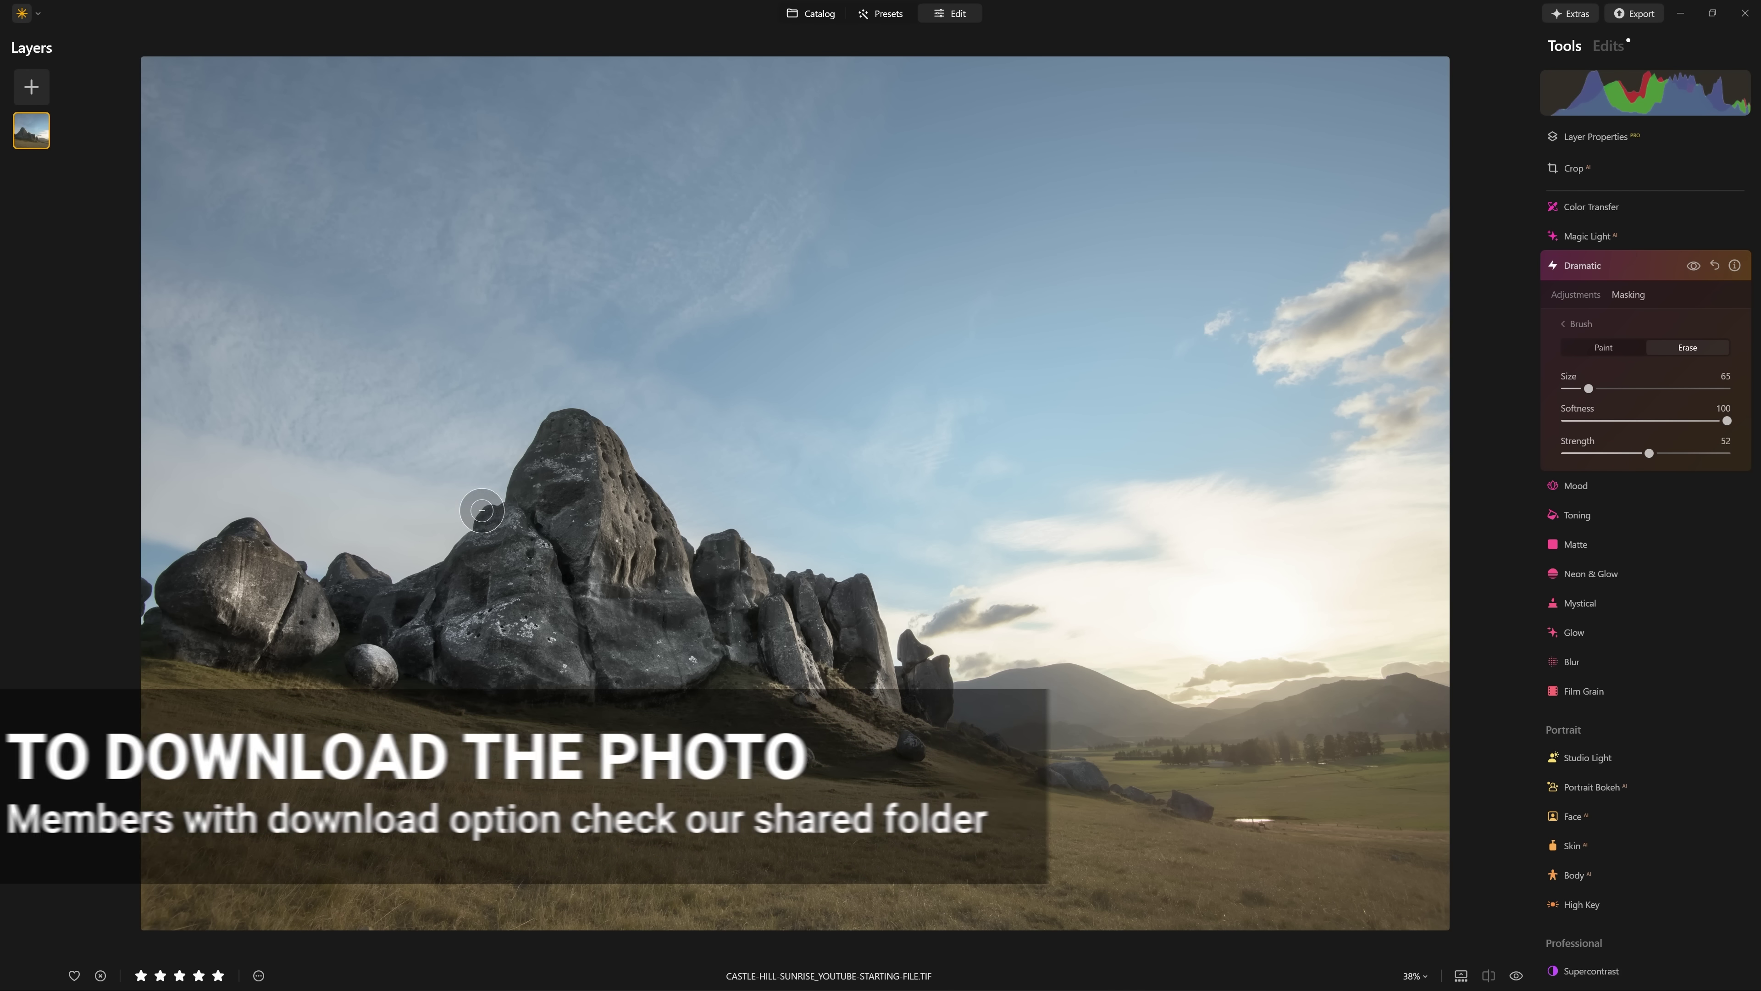
{"action": "key", "text": "bracketright"}
{"action": "key", "text": "bracketright"}
{"action": "key", "text": "bracketright"}
{"action": "key", "text": "bracketright"}
{"action": "mouse_move", "coordinate": [251, 612]}
{"action": "left_mouse_down"}
{"action": "mouse_move", "coordinate": [284, 577]}
{"action": "mouse_move", "coordinate": [354, 707]}
{"action": "mouse_move", "coordinate": [225, 719]}
{"action": "mouse_move", "coordinate": [166, 583]}
{"action": "mouse_move", "coordinate": [220, 570]}
{"action": "left_mouse_up"}
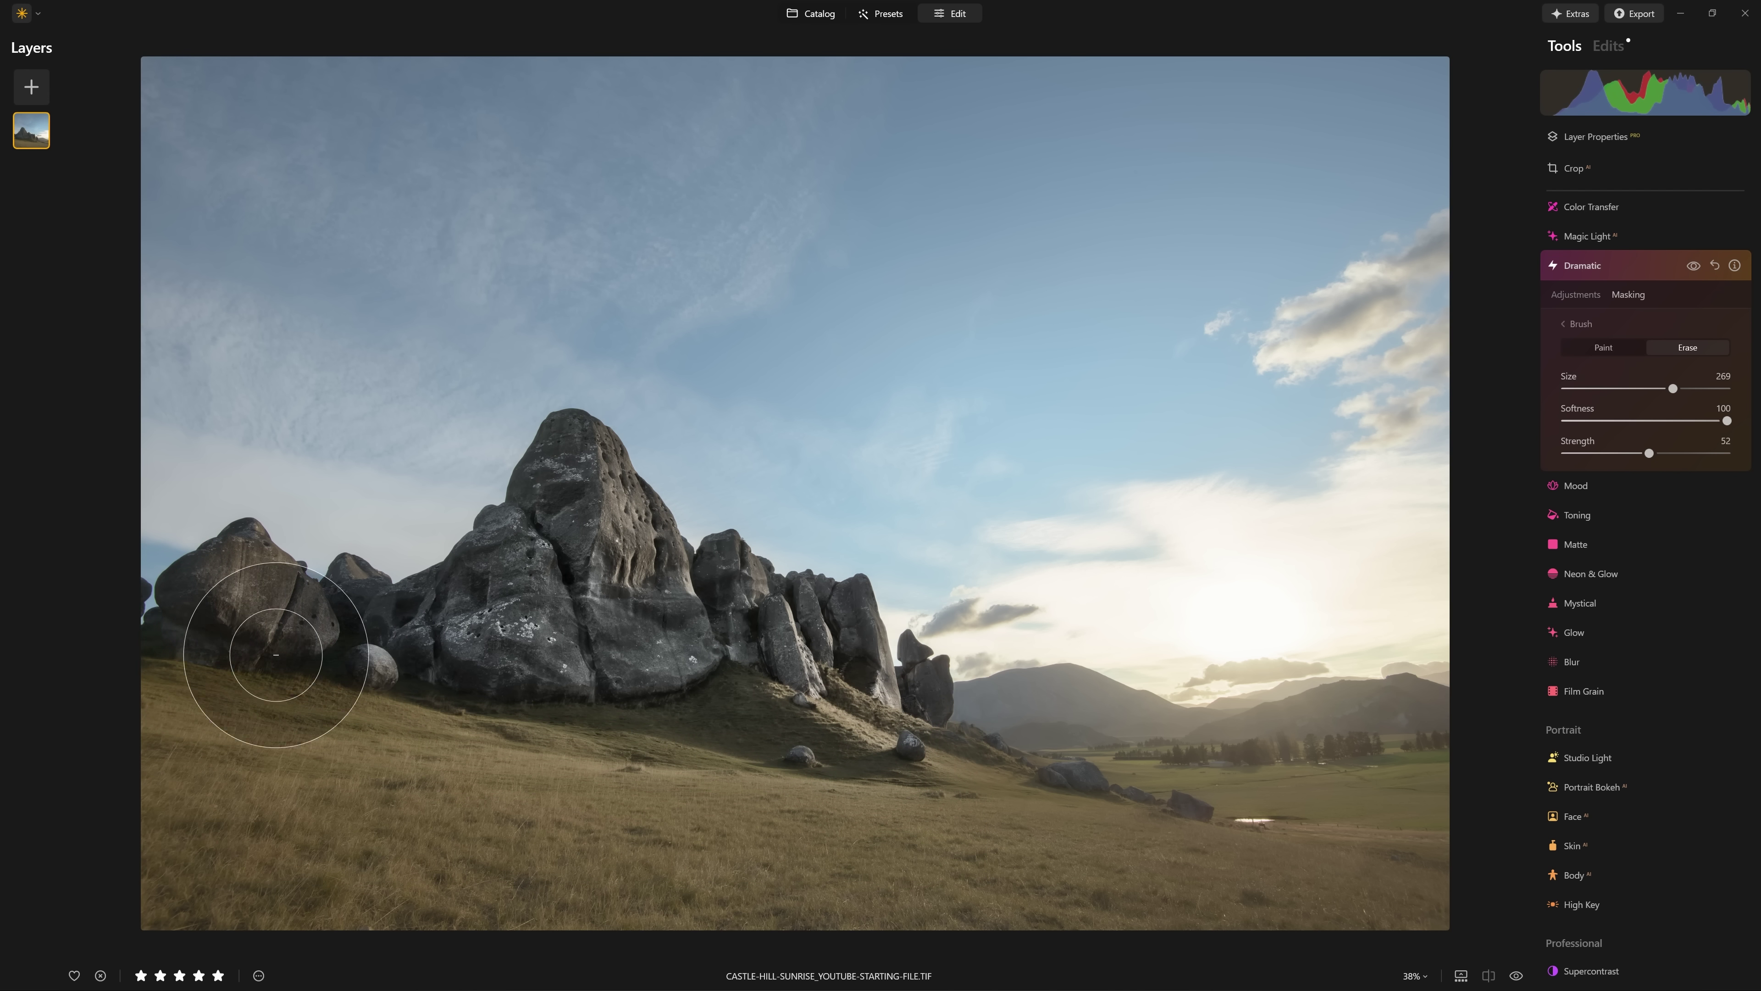
Compare with Dramatic hidden, then close the masking brush settings.
{"action": "left_click", "coordinate": [1694, 265]}
{"action": "left_click", "coordinate": [1694, 266]}
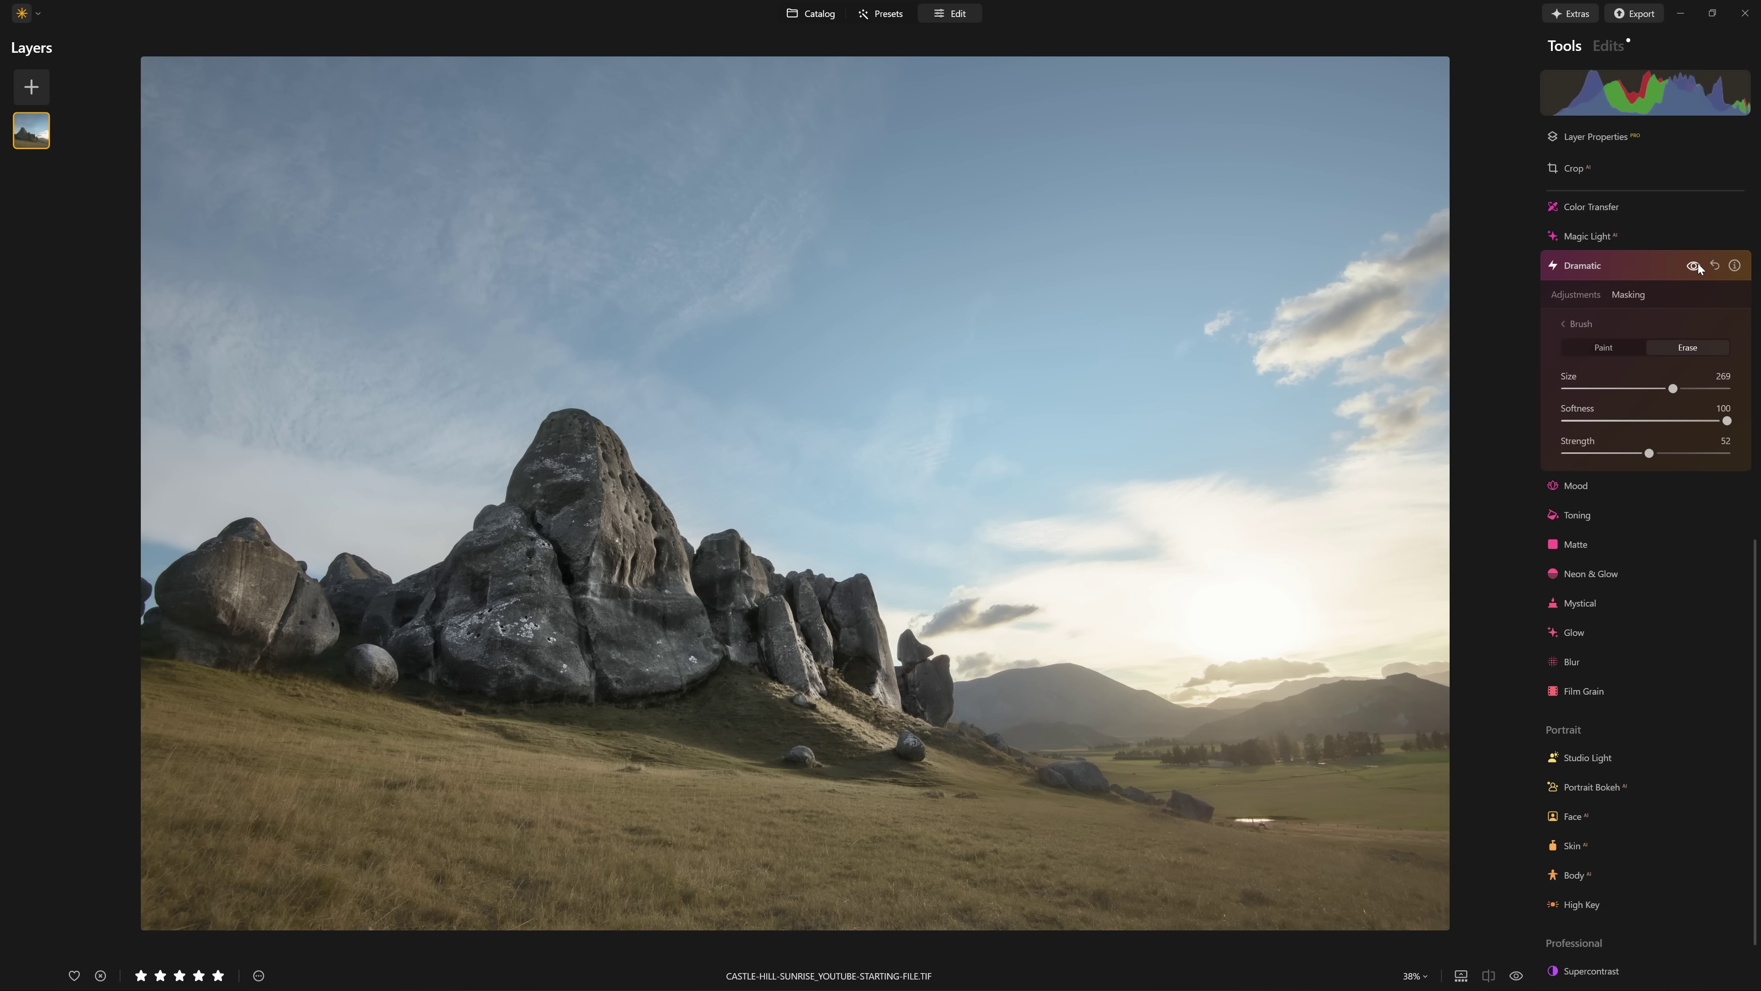
{"action": "left_click", "coordinate": [1698, 267]}
Set Brightness to -51 and Saturation to 54, comparing with the effect hidden.
{"action": "left_click", "coordinate": [1584, 369]}
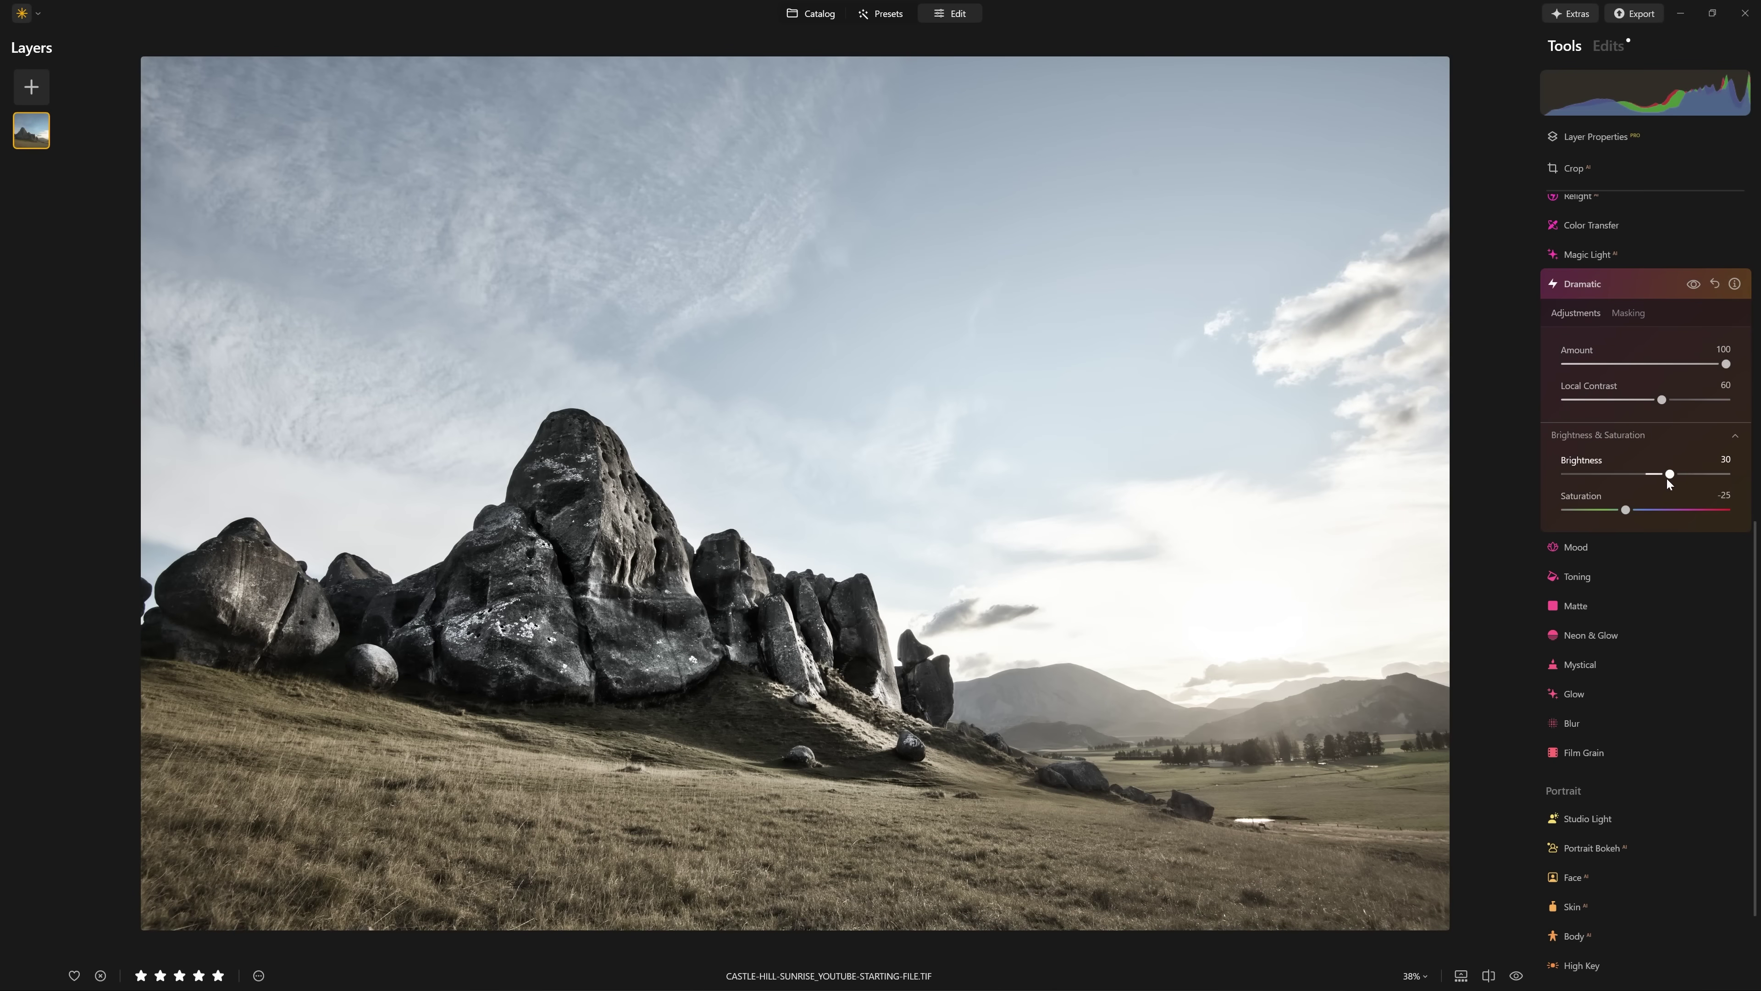
{"action": "left_click_drag", "start_coordinate": [1669, 477], "coordinate": [1613, 491]}
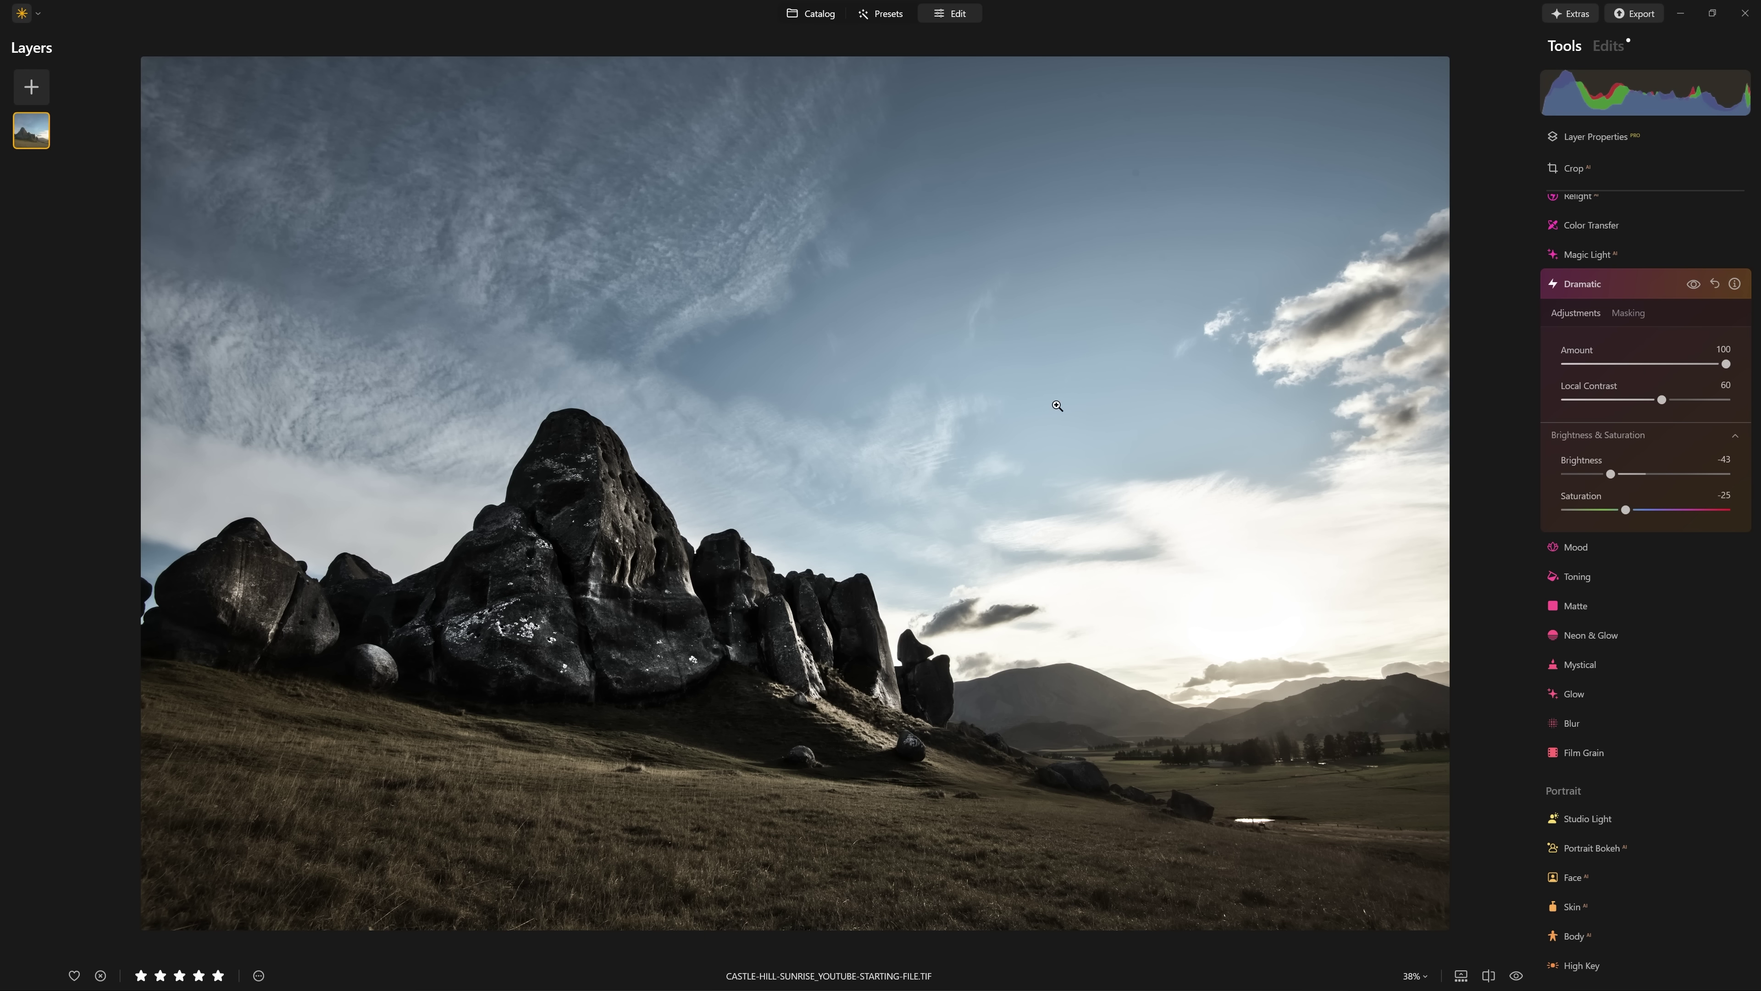
{"action": "left_click_drag", "start_coordinate": [1614, 479], "coordinate": [1690, 517]}
{"action": "left_click", "coordinate": [1695, 285]}
{"action": "left_click", "coordinate": [1697, 286]}
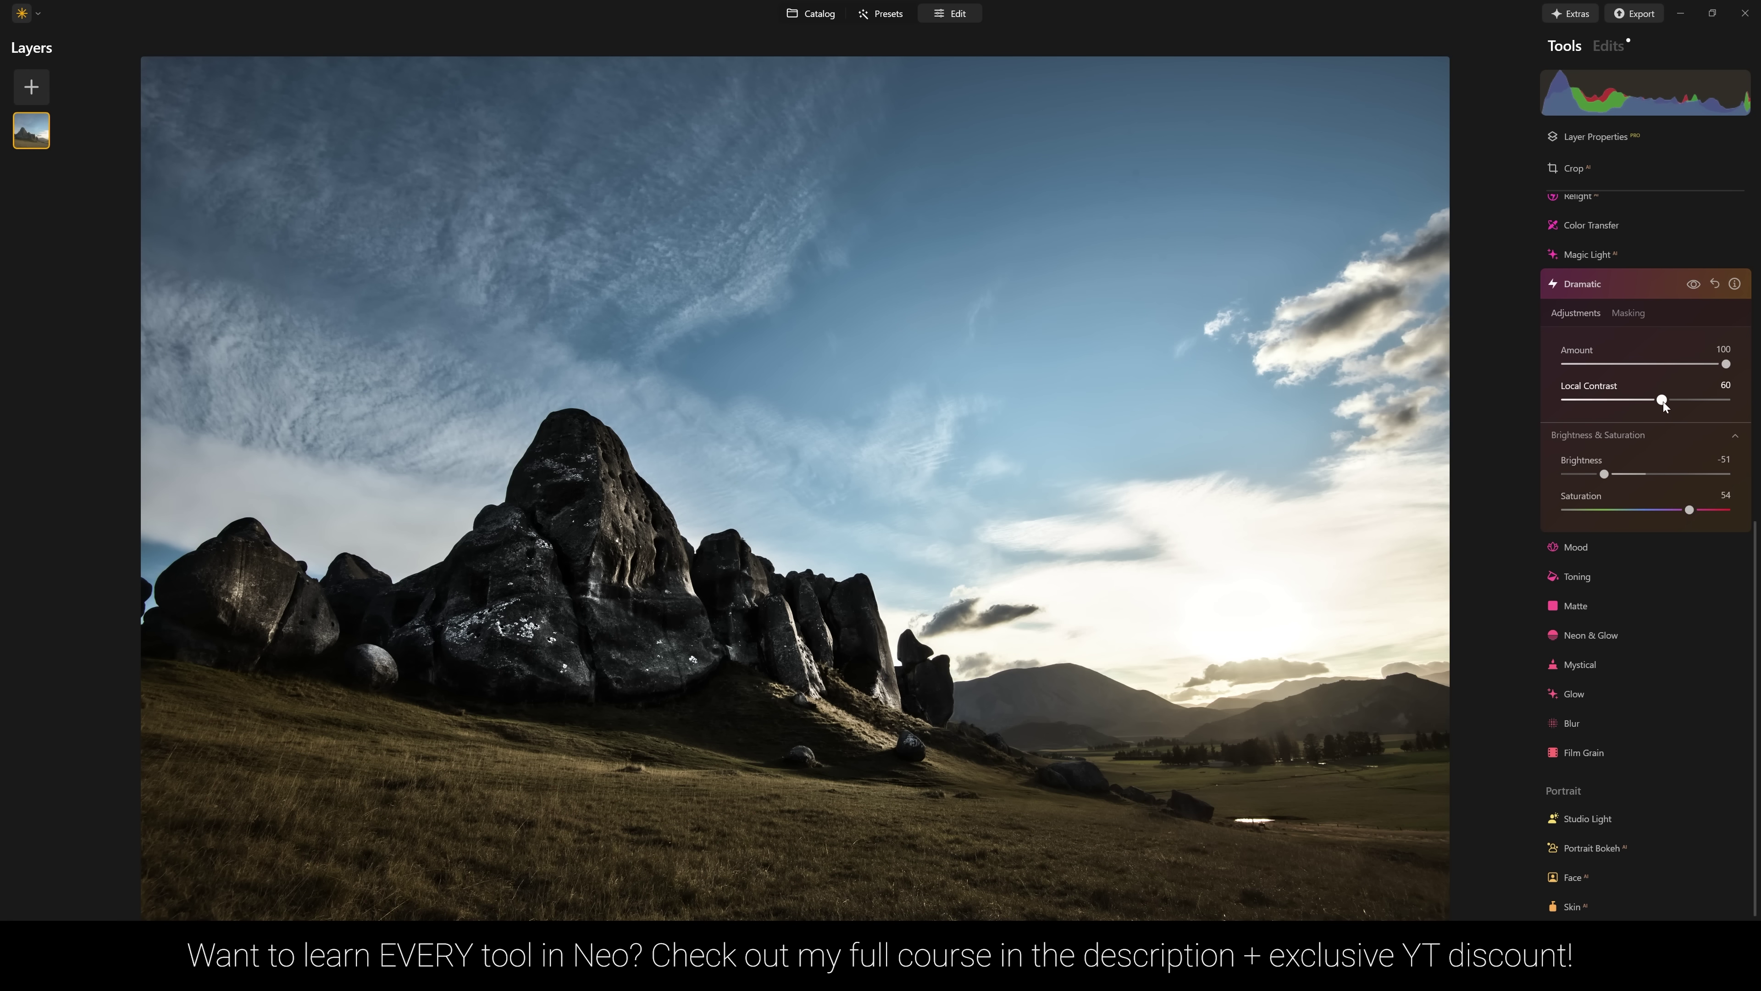
Try Local Contrast at 36, toggling the Dramatic effect to compare.
{"action": "left_click_drag", "start_coordinate": [1662, 400], "coordinate": [1559, 403]}
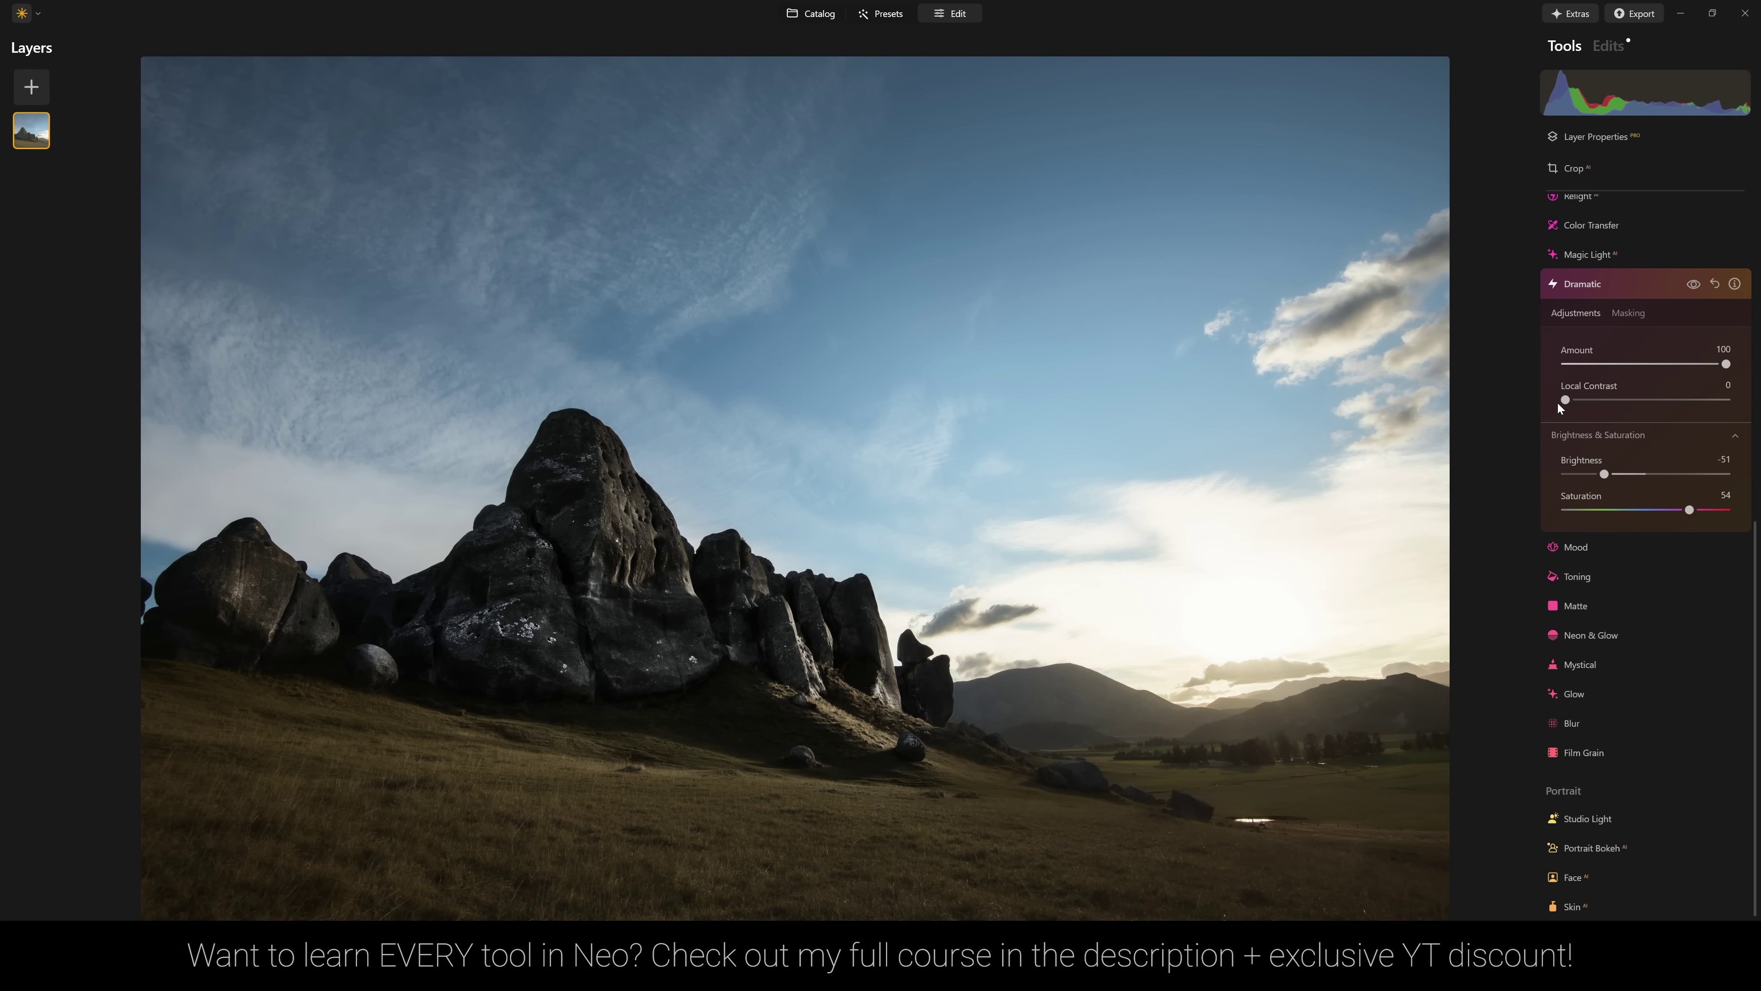
{"action": "left_click", "coordinate": [1694, 285]}
{"action": "left_click", "coordinate": [1694, 284]}
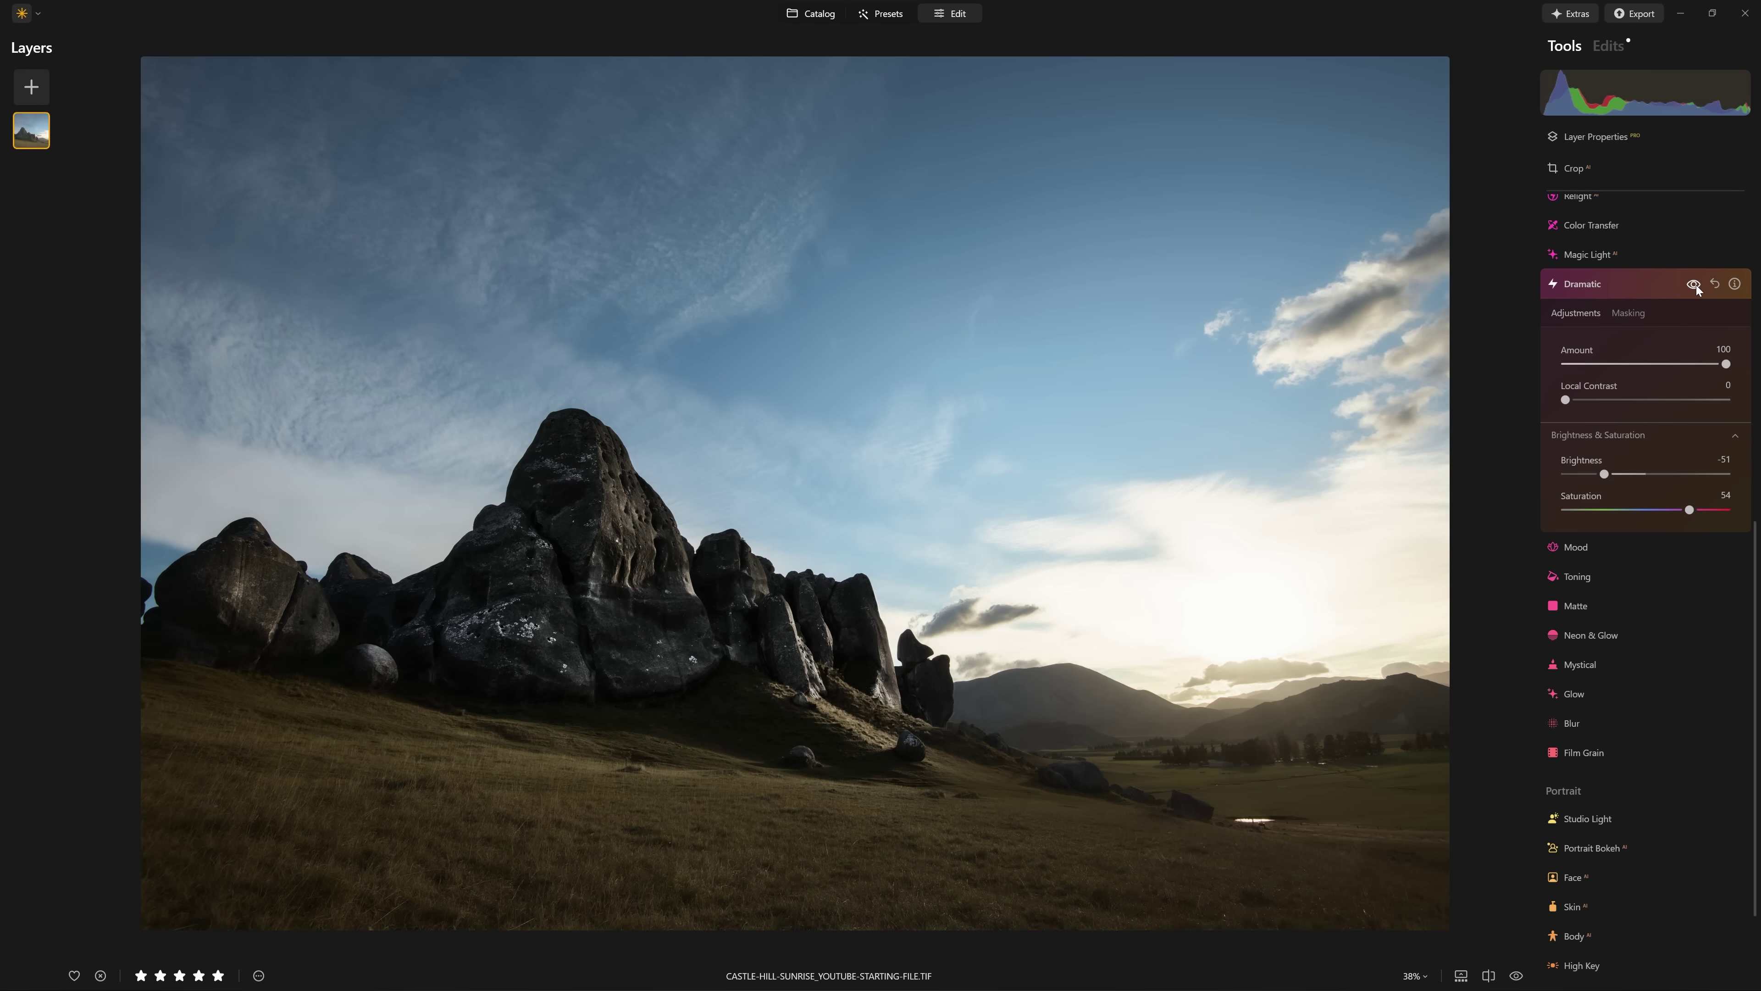
{"action": "left_click", "coordinate": [1695, 285]}
{"action": "left_click", "coordinate": [1696, 286]}
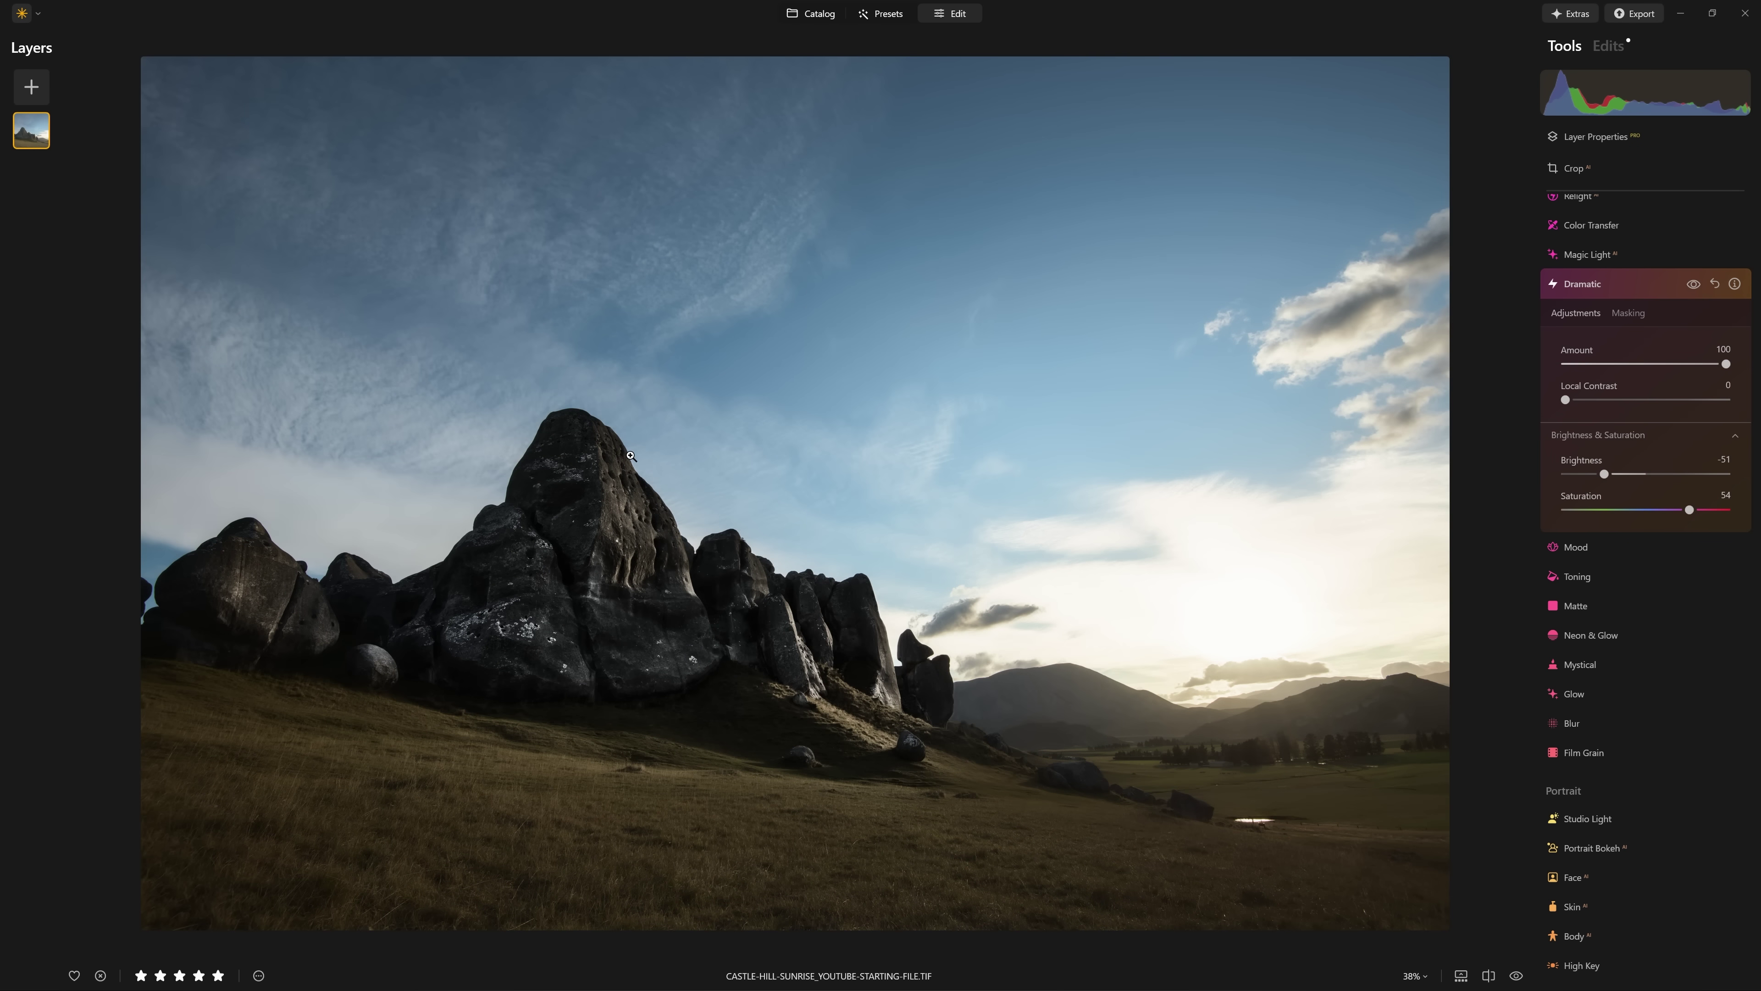
Zoom into the sky, test Local Contrast at 100, then set it to 0.
{"action": "left_click", "coordinate": [562, 187]}
{"action": "left_click_drag", "start_coordinate": [1671, 399], "coordinate": [1737, 403]}
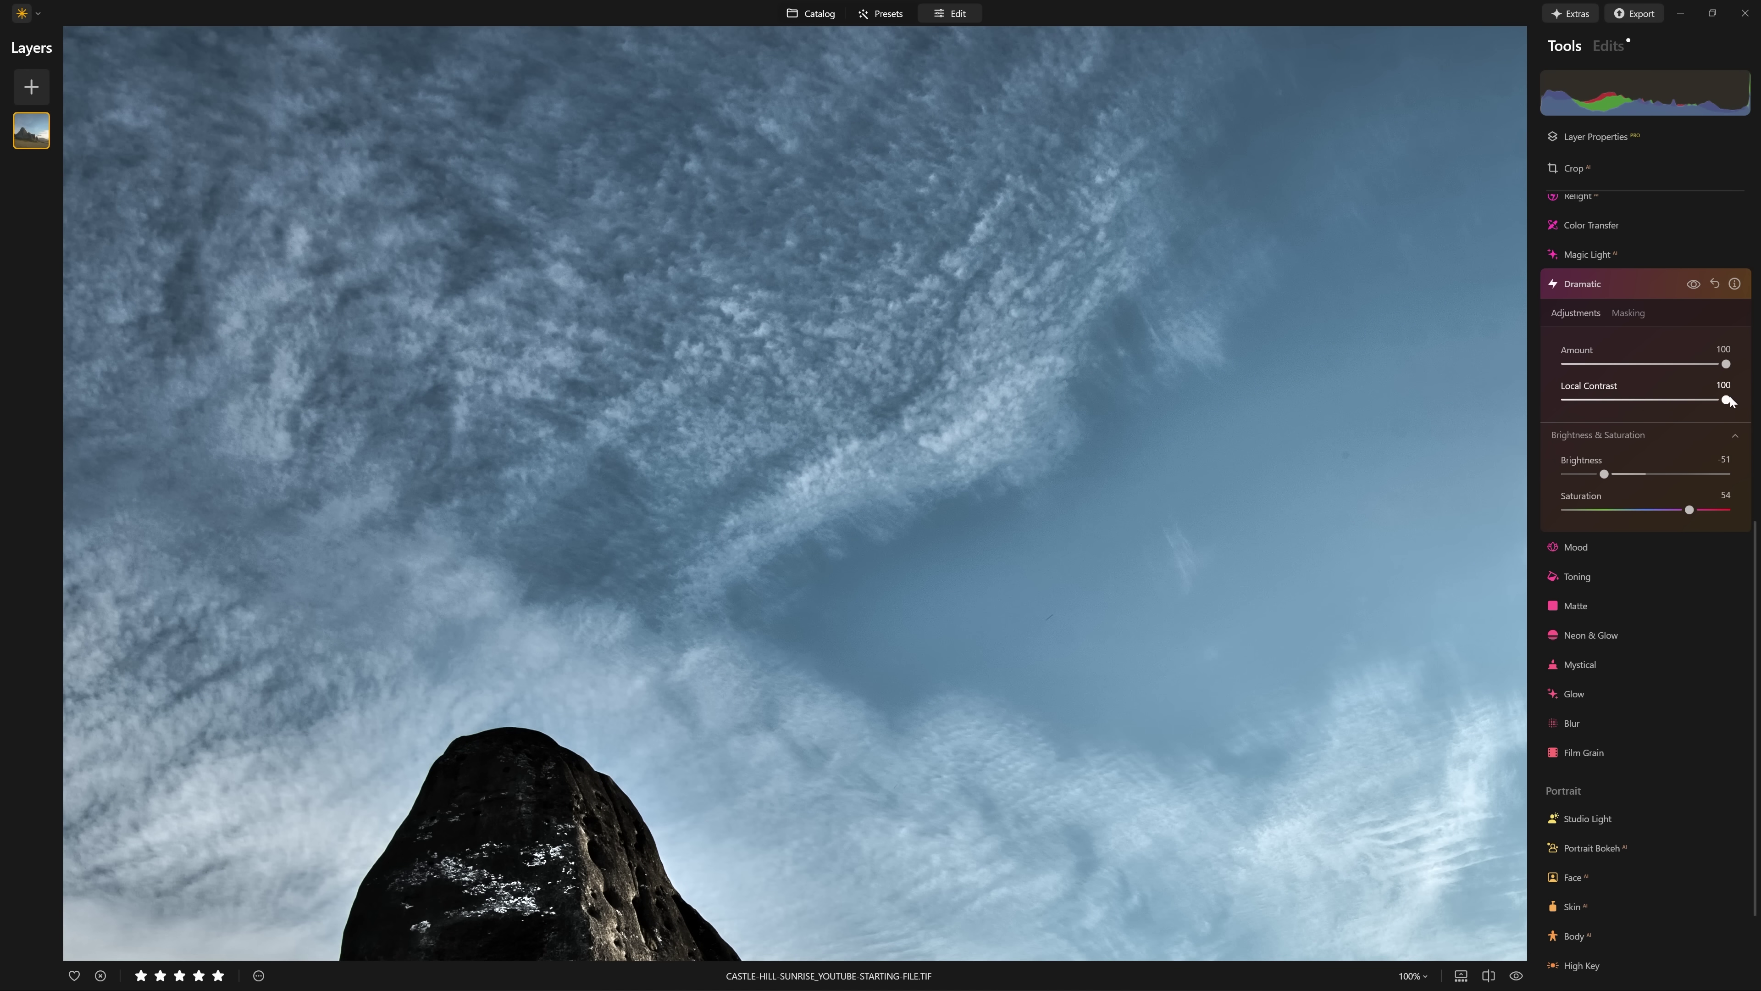
{"action": "left_click_drag", "start_coordinate": [1704, 400], "coordinate": [1558, 415]}
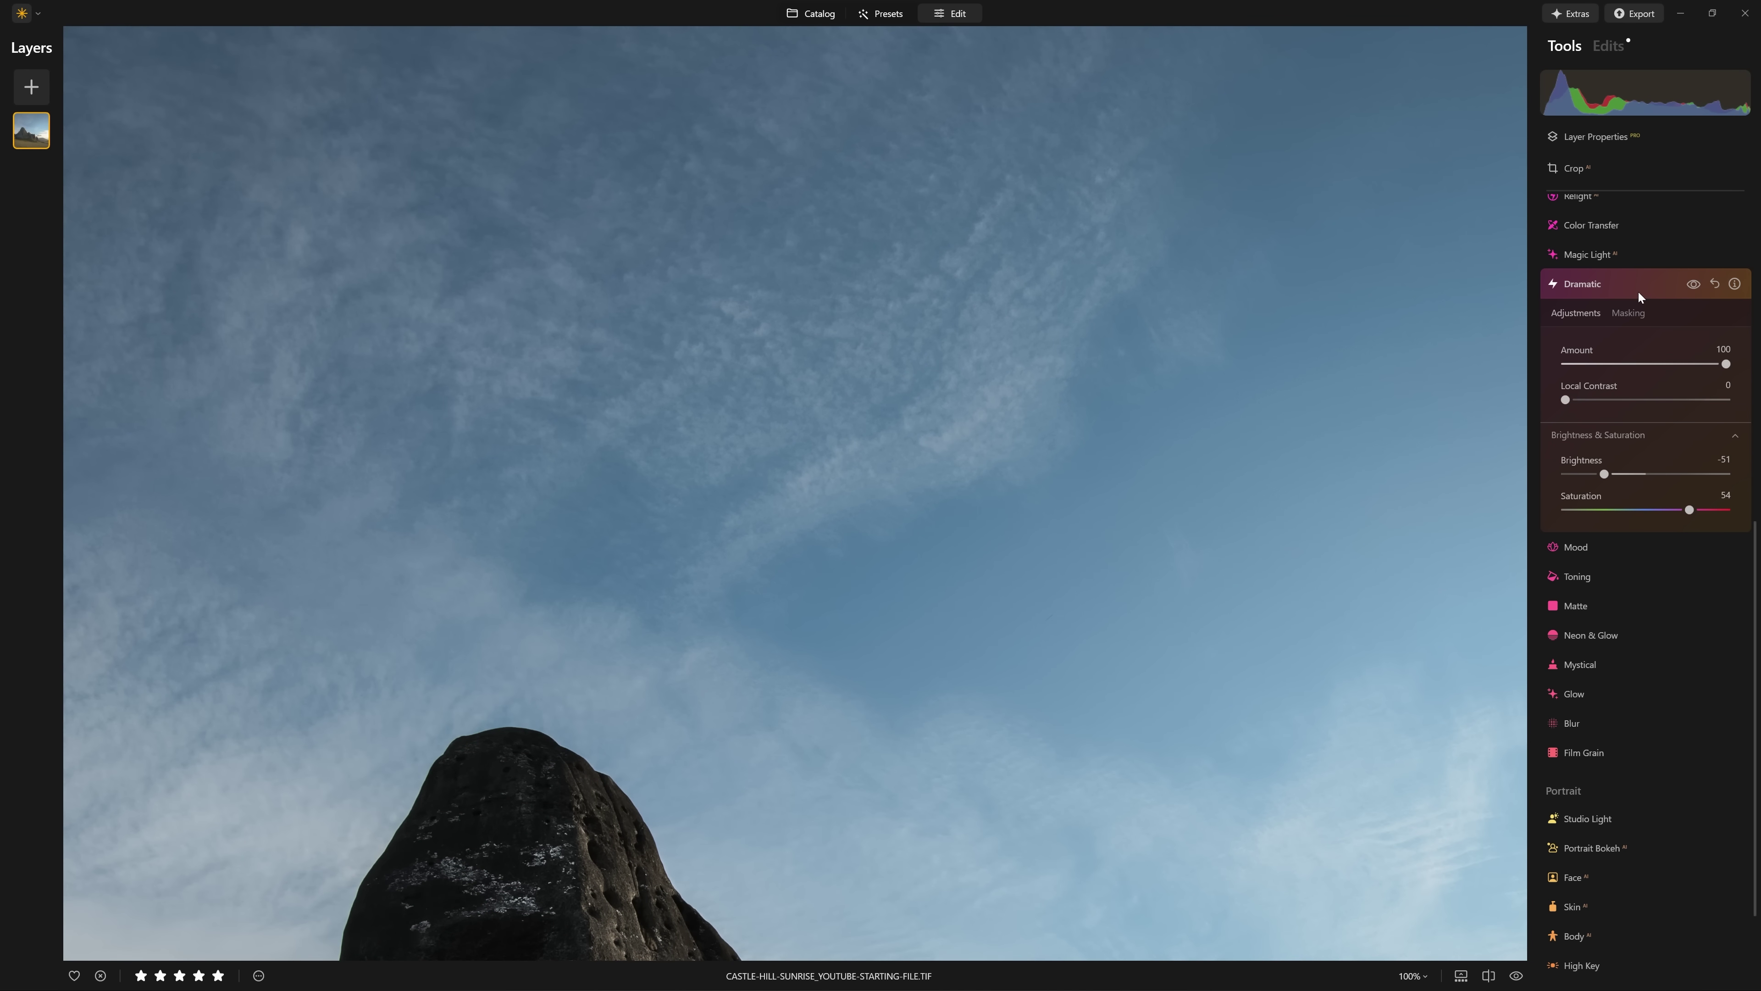
{"action": "left_click", "coordinate": [1628, 313]}
Add a linear gradient mask drawn down from the sky and preview the photo without Dramatic.
{"action": "left_click", "coordinate": [1599, 314]}
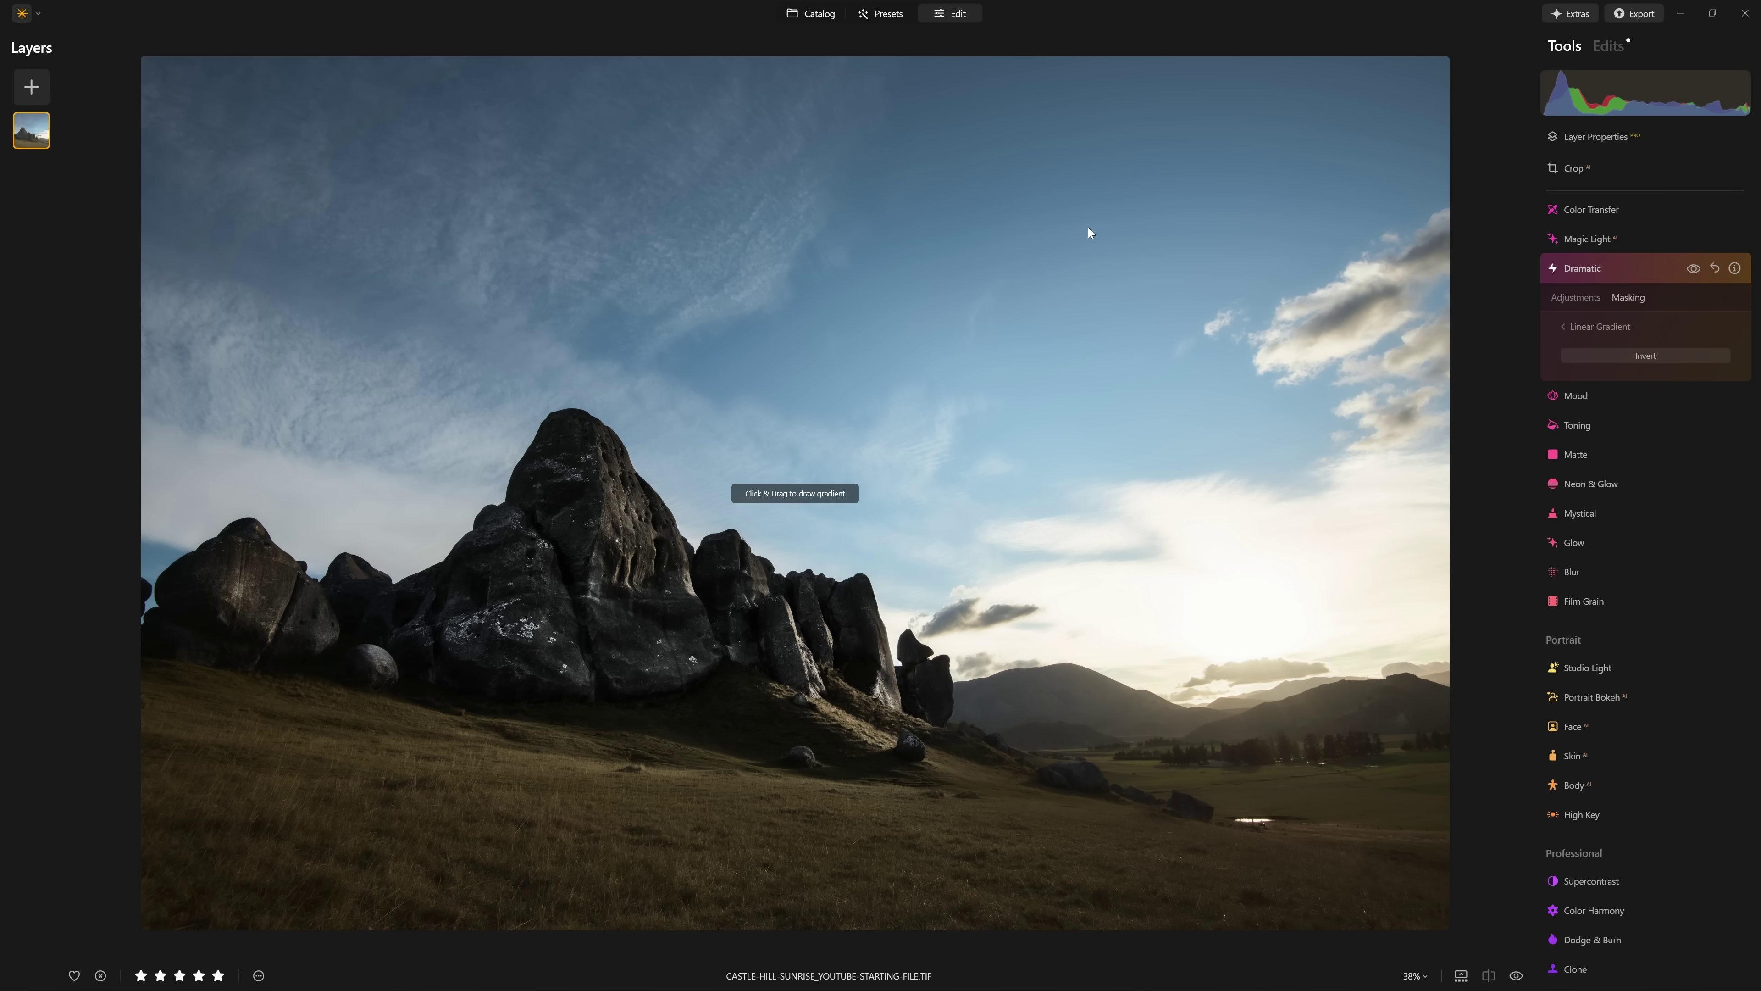
{"action": "left_click_drag", "start_coordinate": [917, 65], "coordinate": [896, 620]}
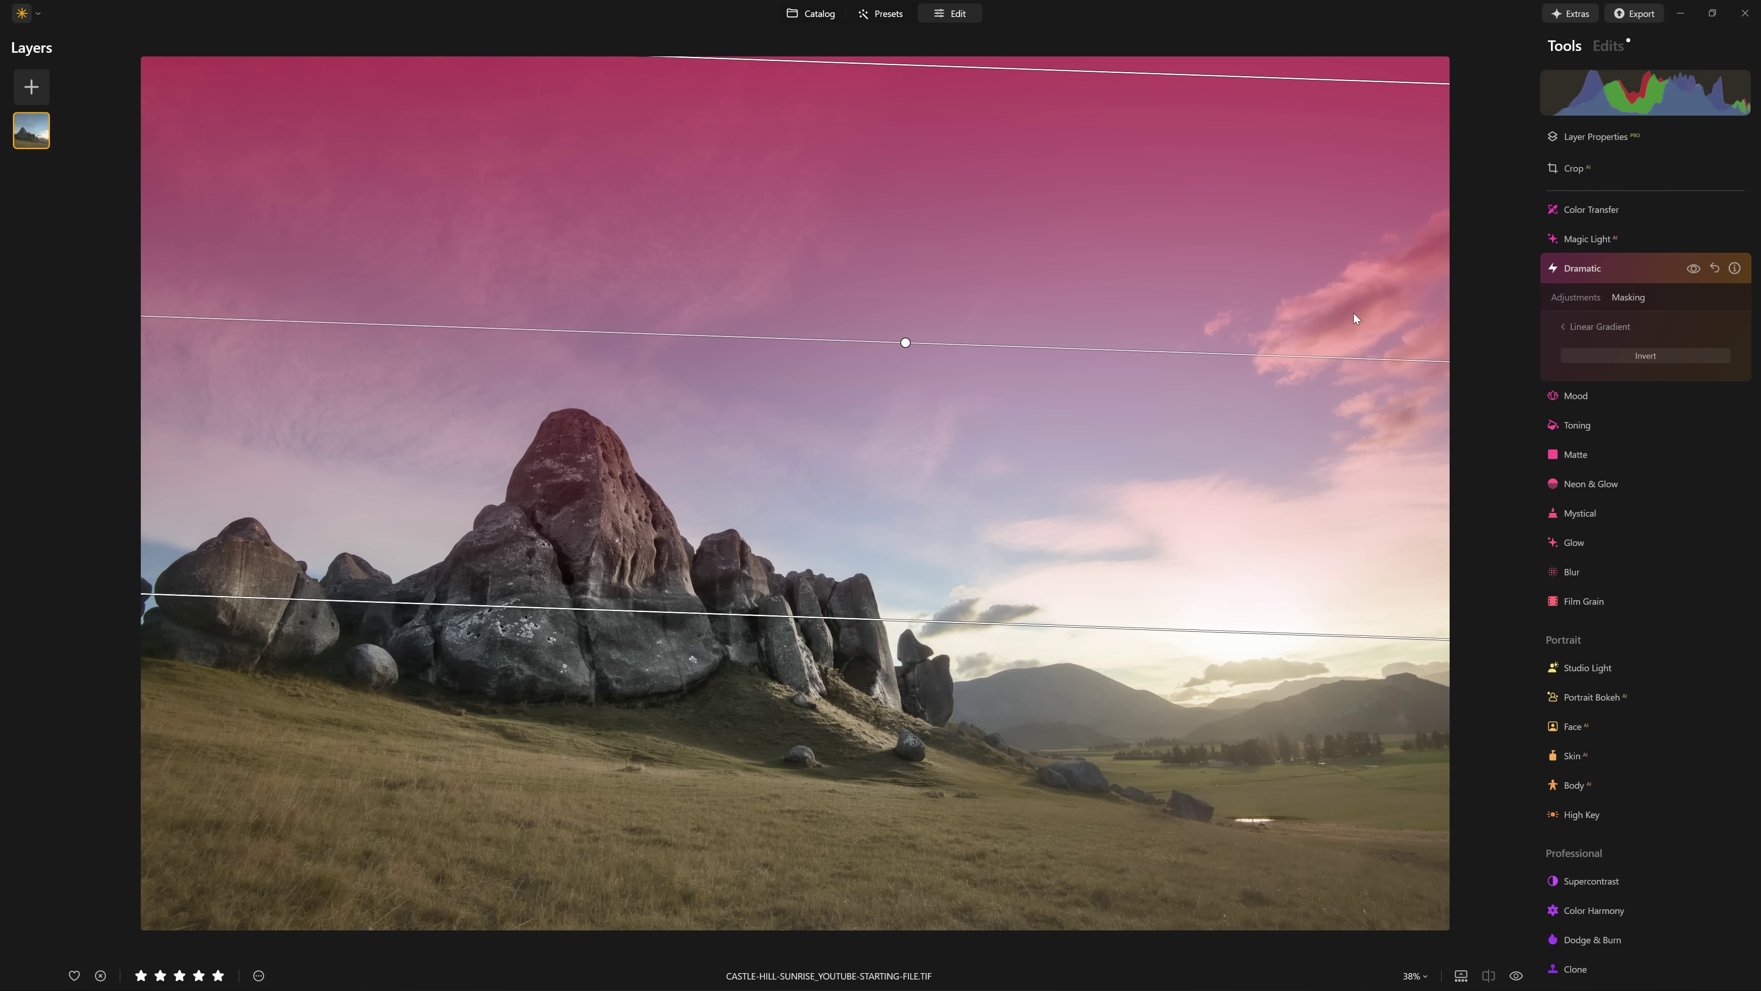
{"action": "left_click", "coordinate": [1591, 326]}
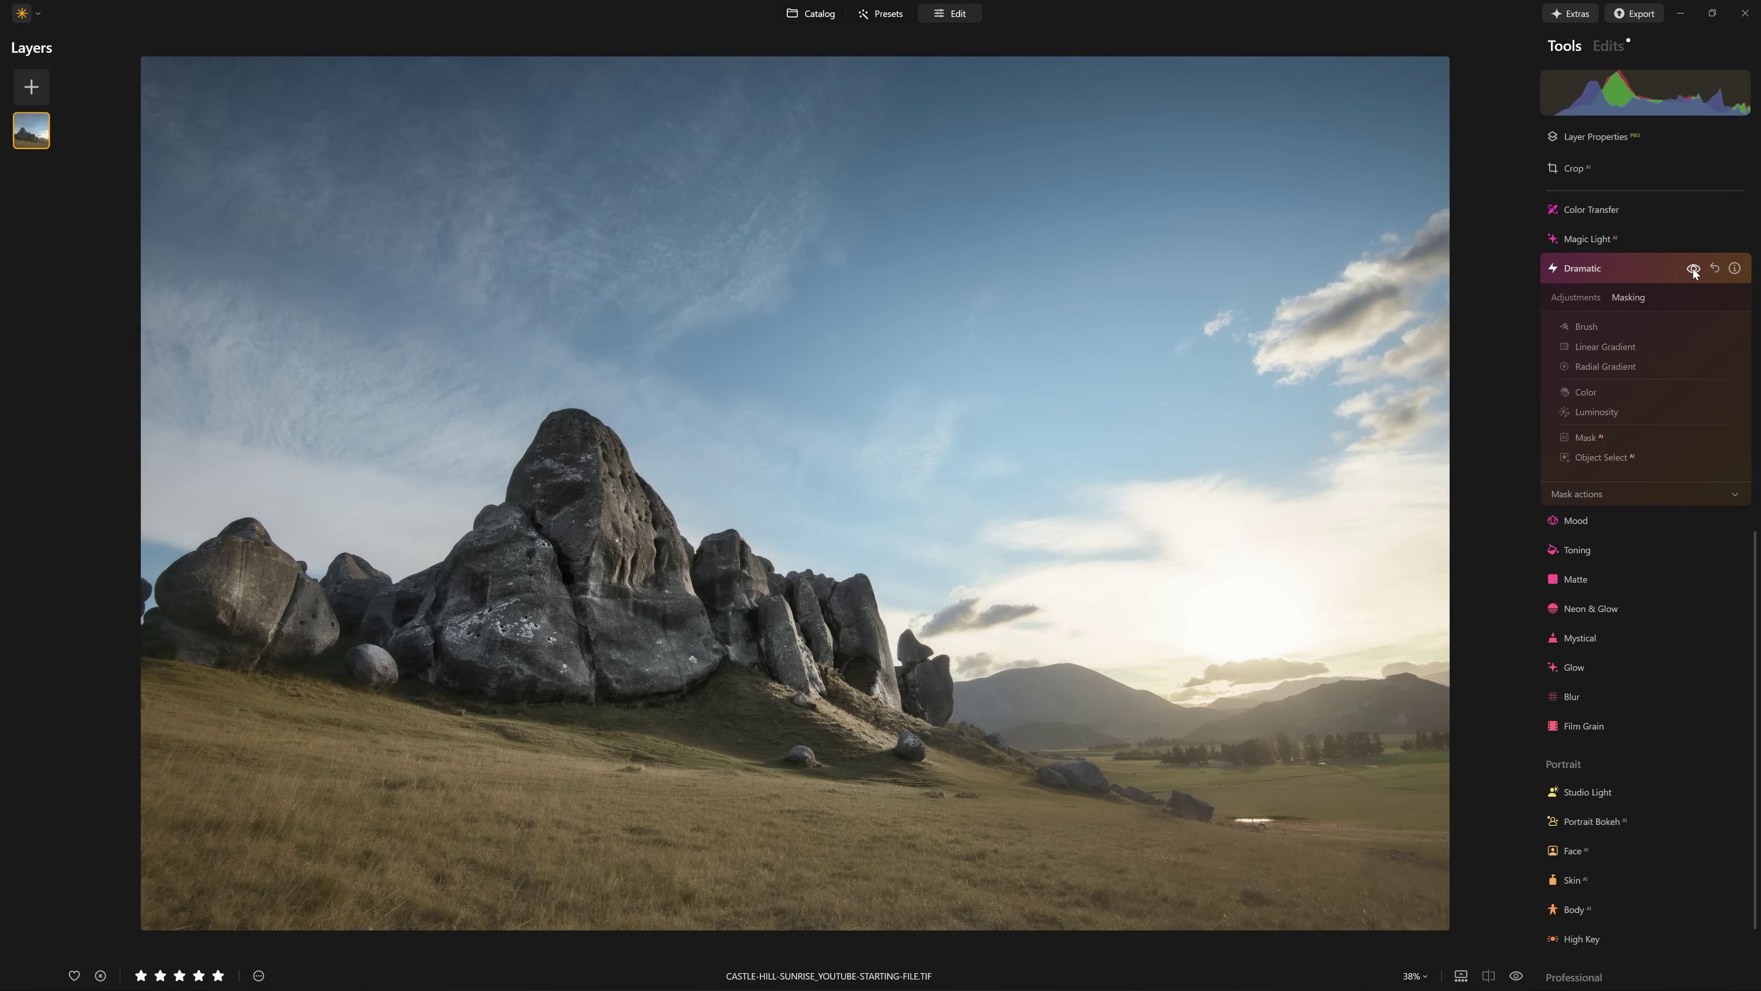
{"action": "left_click_drag", "start_coordinate": [1693, 269], "coordinate": [1692, 269]}
Add a second linear gradient rising from the bottom grass and compare without the effect.
{"action": "left_click", "coordinate": [1608, 346]}
{"action": "left_click_drag", "start_coordinate": [776, 927], "coordinate": [784, 765]}
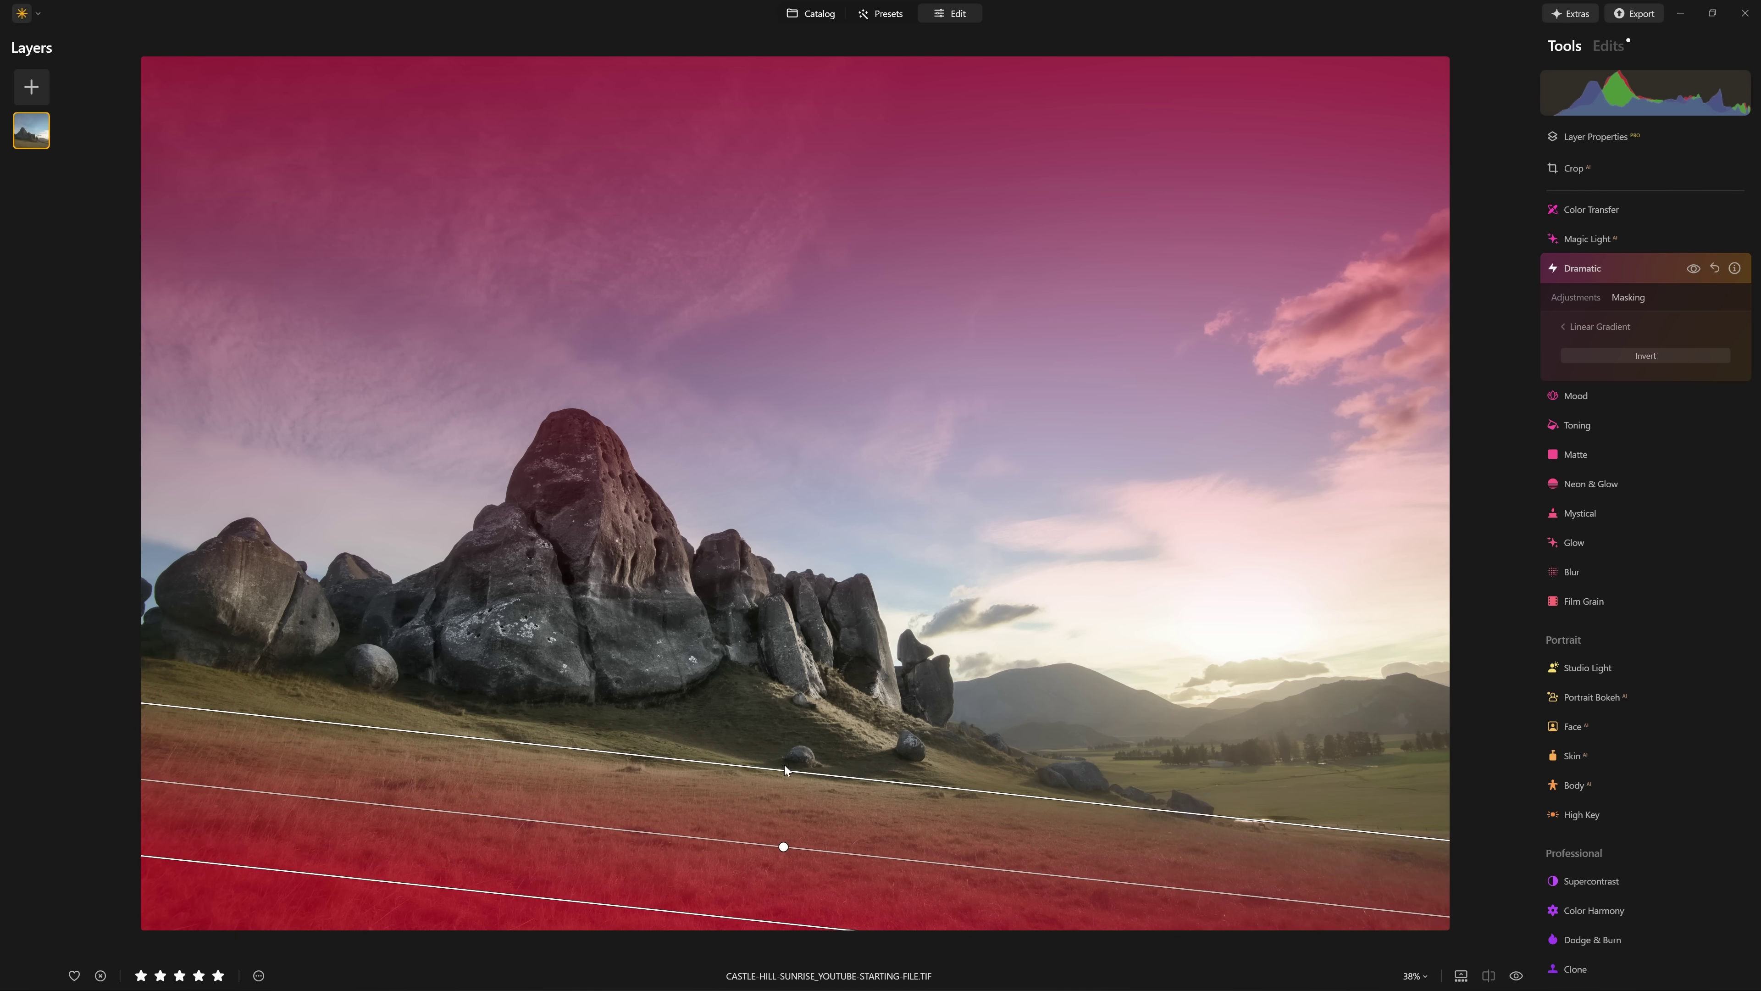
{"action": "left_click", "coordinate": [1567, 326]}
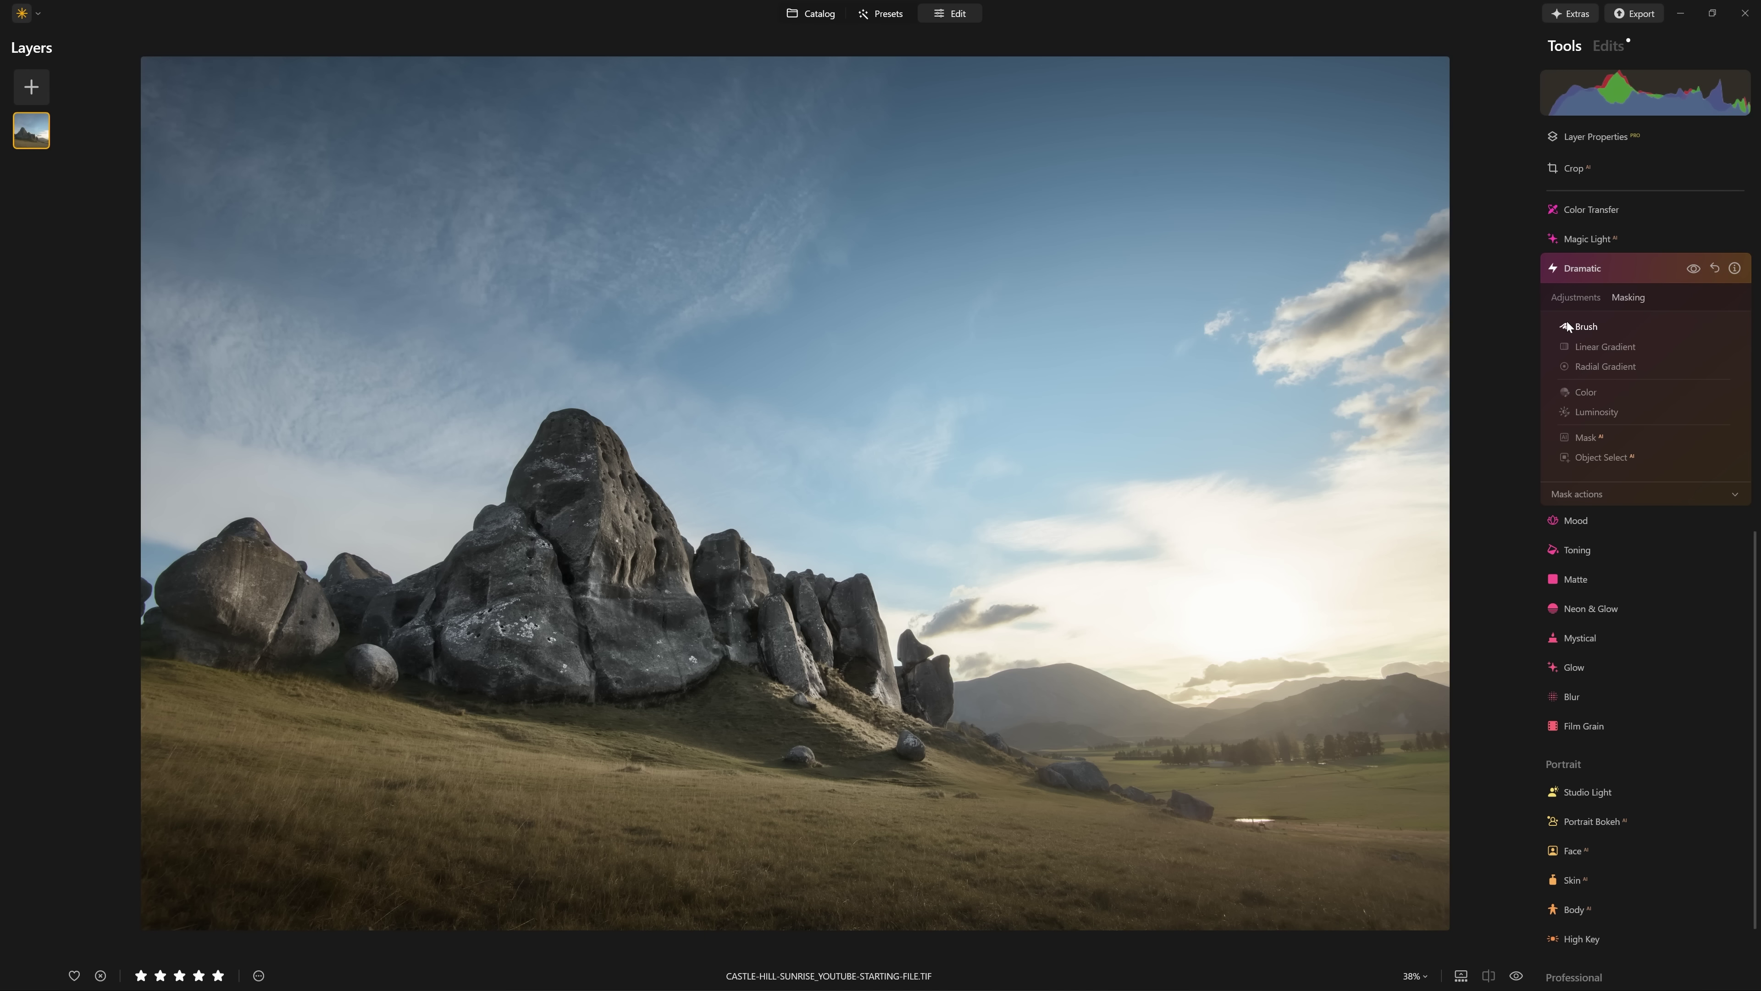
{"action": "left_click", "coordinate": [1696, 268]}
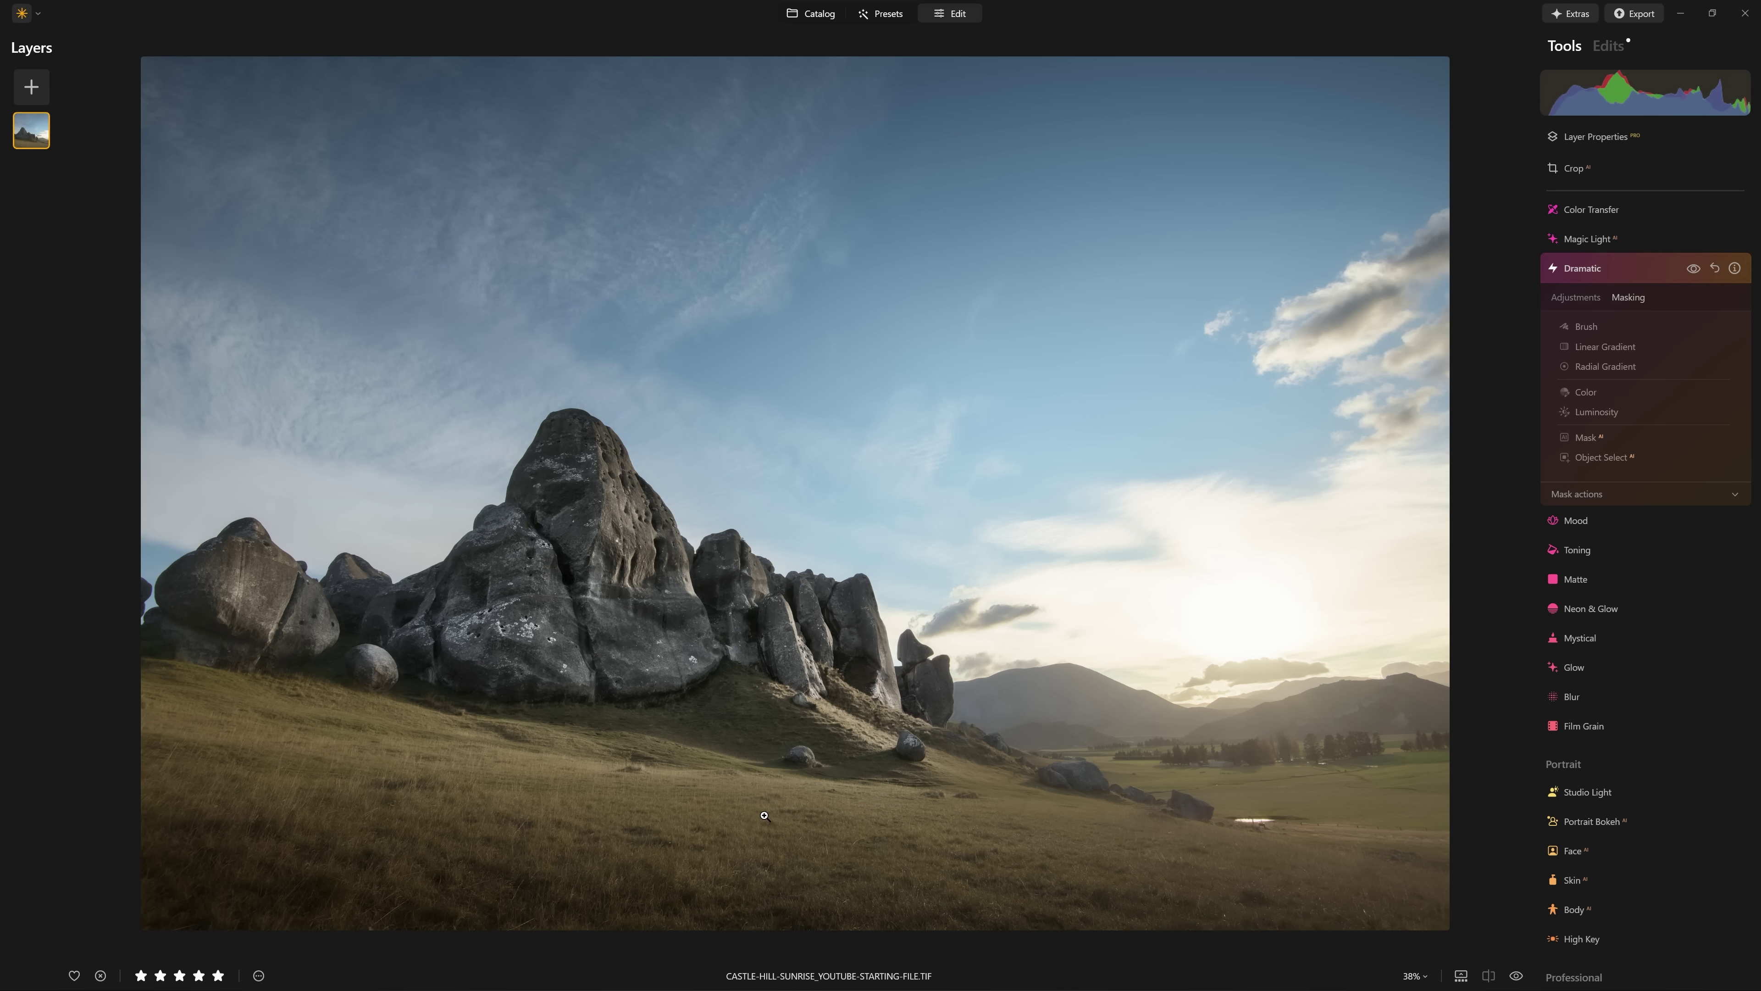
{"action": "key", "text": "b"}
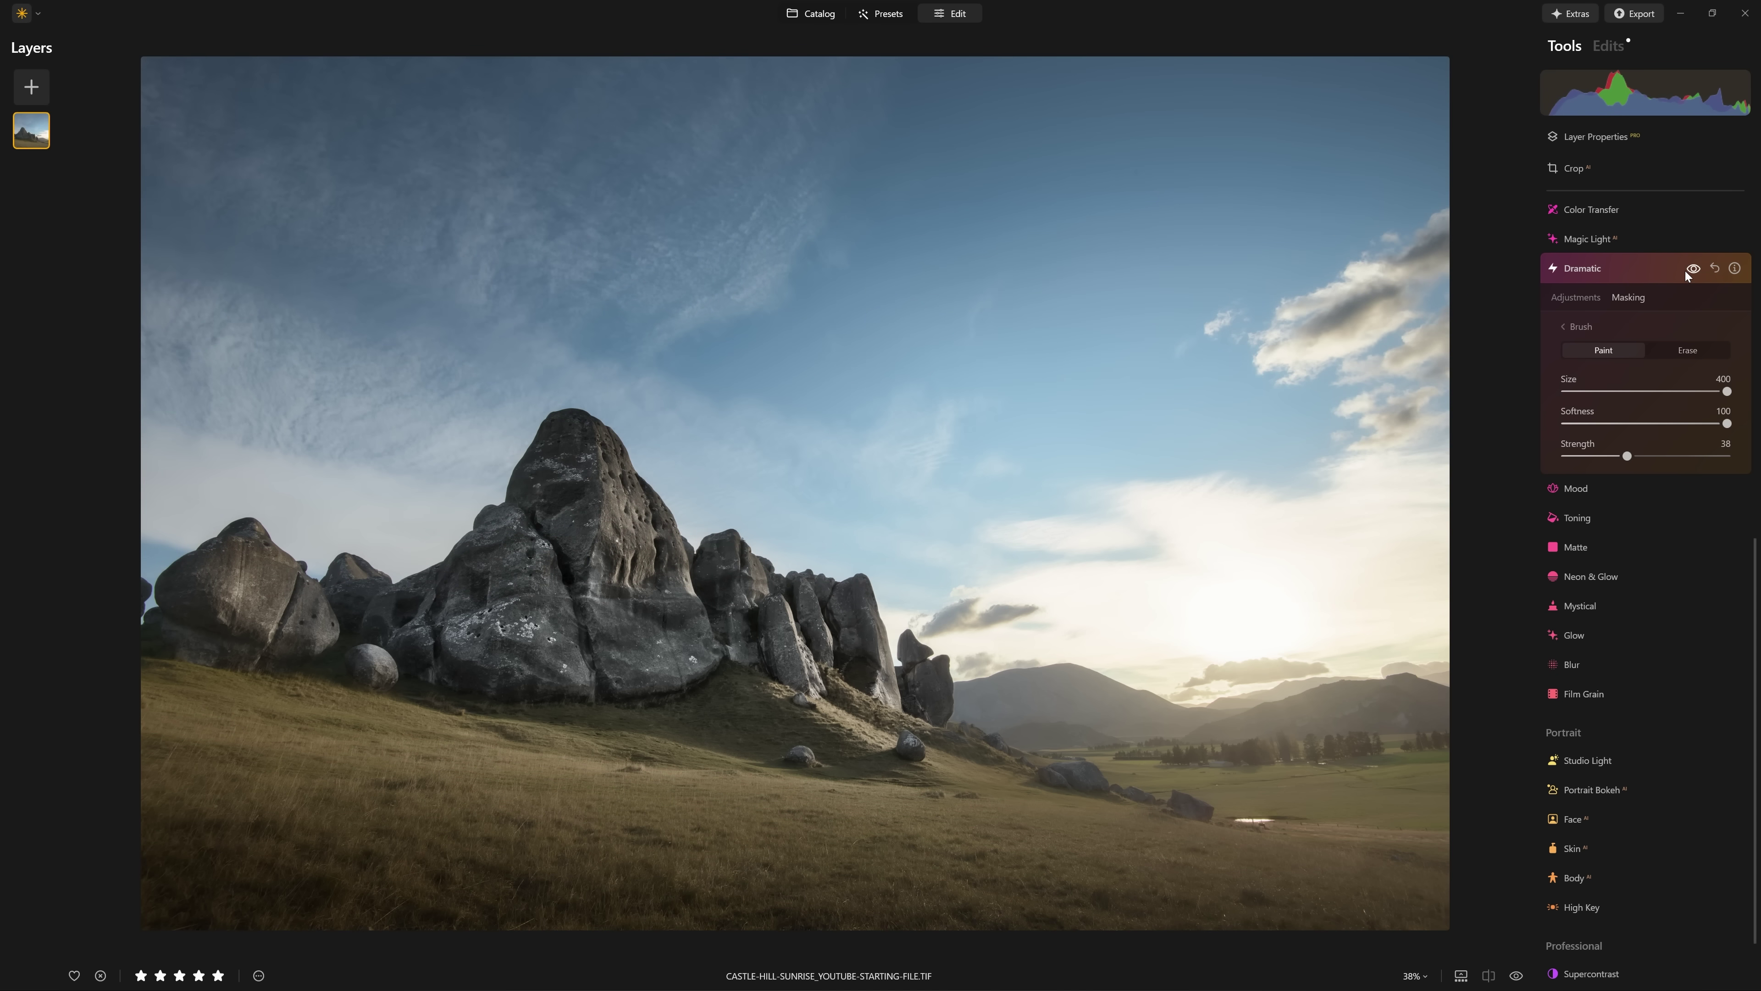
Switch the mask brush to Erase (Size 400, Strength 38) and erase along the bottom grass.
{"action": "left_click", "coordinate": [1686, 275]}
{"action": "left_click", "coordinate": [1686, 276]}
{"action": "left_click", "coordinate": [1687, 276]}
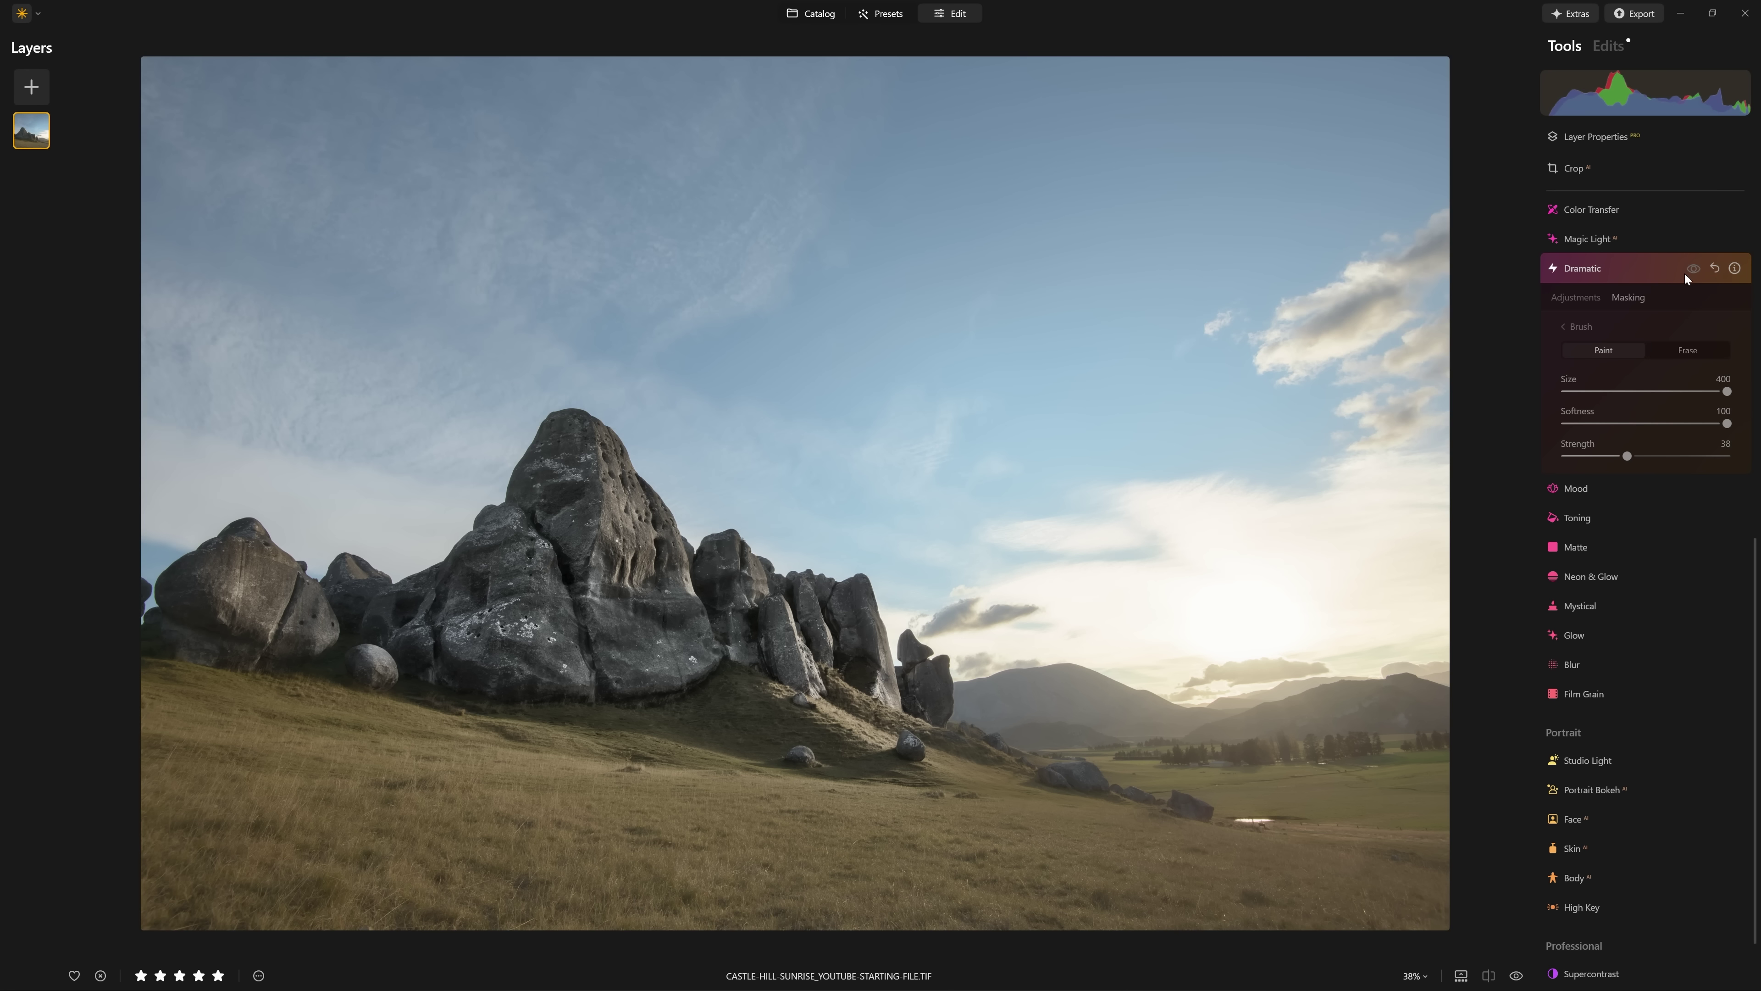
{"action": "left_click", "coordinate": [1687, 276]}
{"action": "left_click", "coordinate": [1688, 350]}
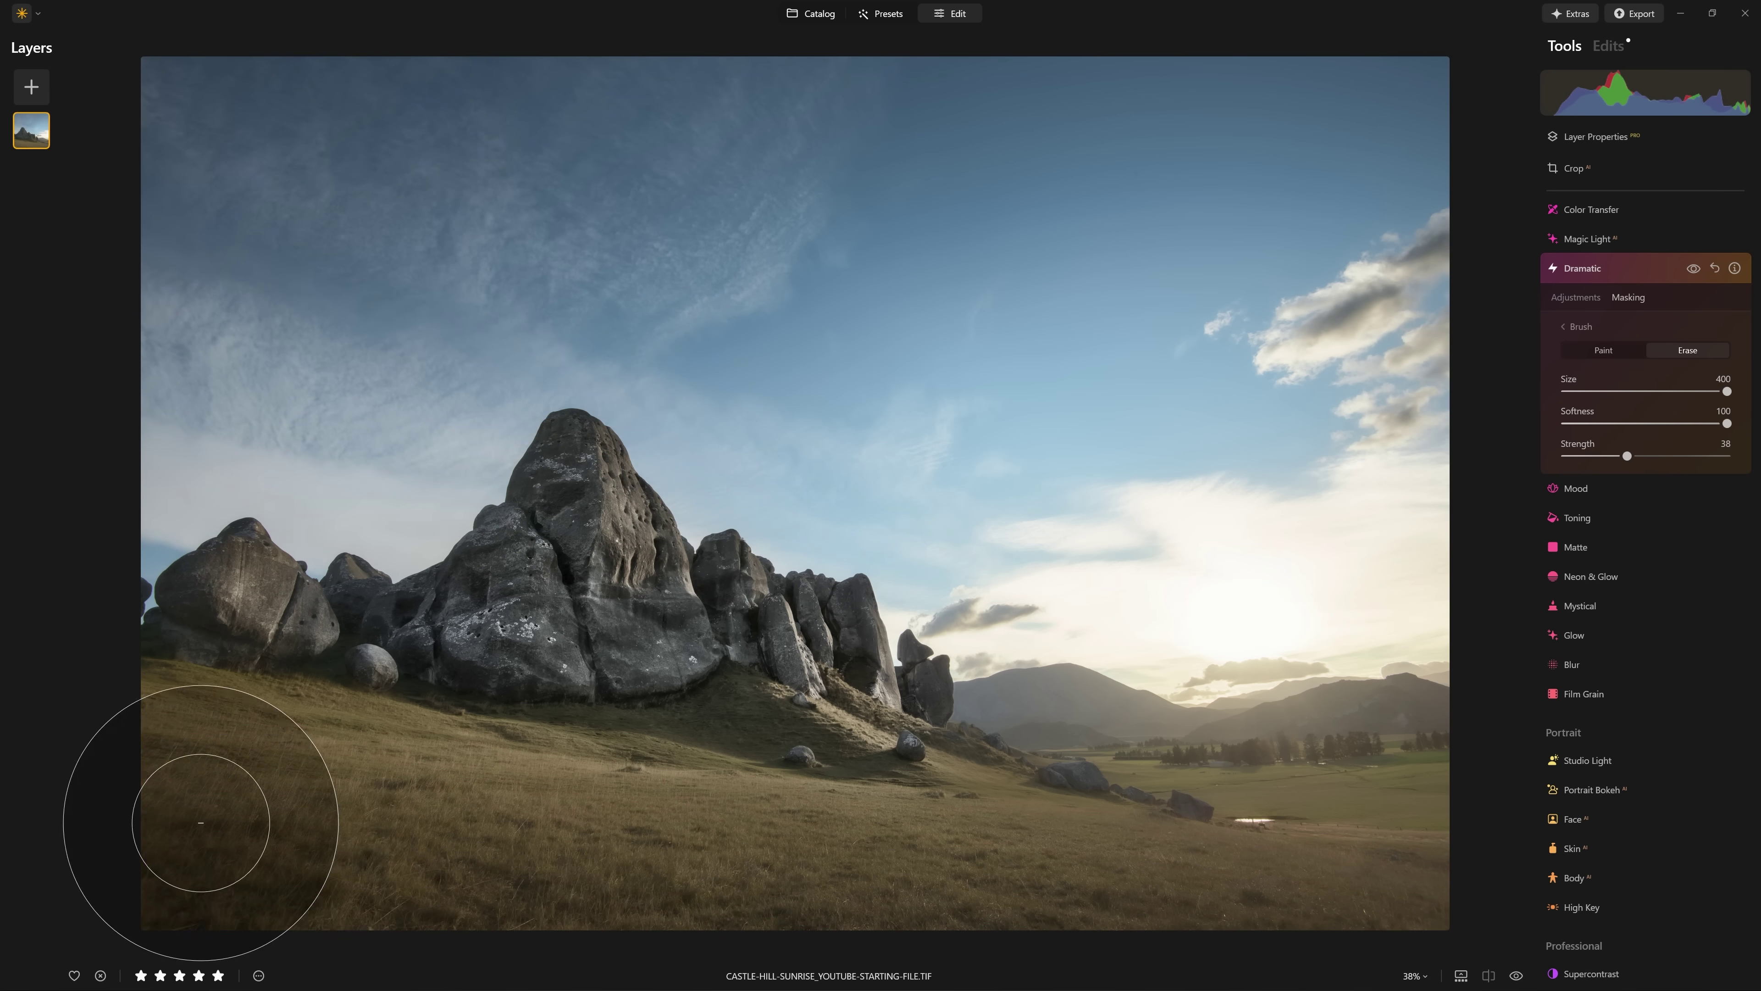
{"action": "mouse_move", "coordinate": [200, 822]}
{"action": "left_mouse_down"}
{"action": "mouse_move", "coordinate": [550, 944]}
{"action": "mouse_move", "coordinate": [217, 943]}
{"action": "mouse_move", "coordinate": [243, 916]}
{"action": "left_mouse_up"}
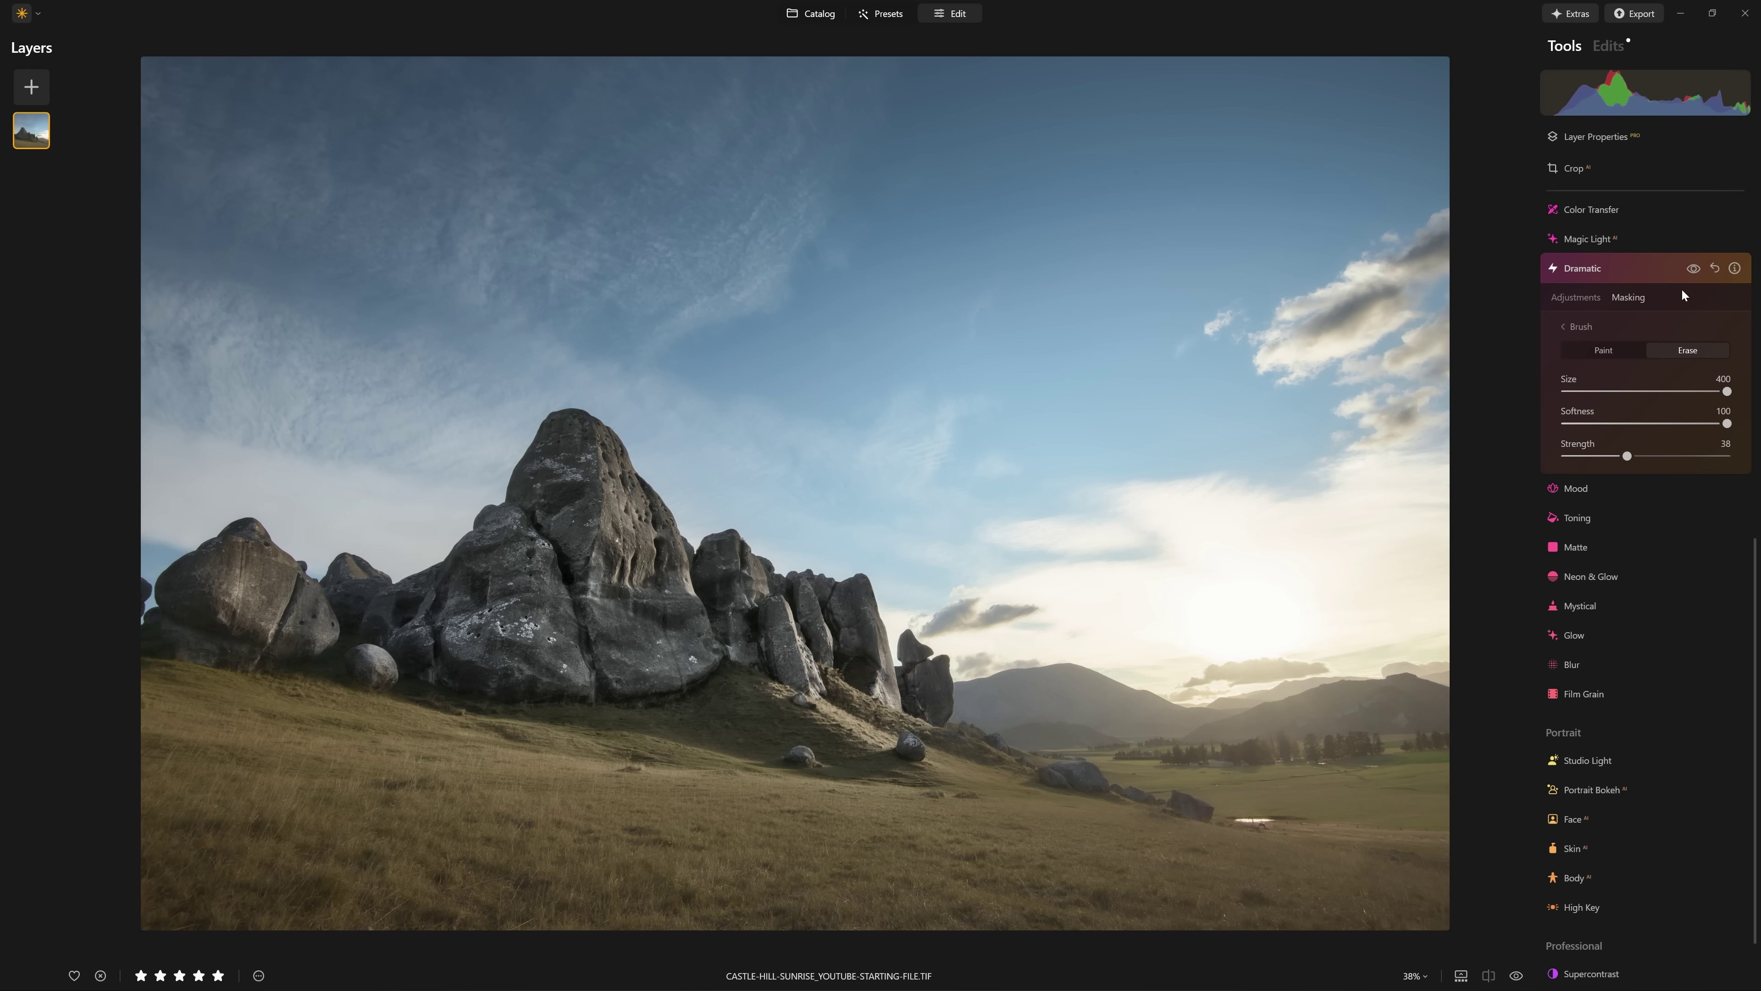
Compare the edit with the original by toggling the Dramatic effect and the before/after view.
{"action": "left_click", "coordinate": [1693, 271]}
{"action": "left_click", "coordinate": [1694, 270]}
{"action": "key", "text": "backslash"}
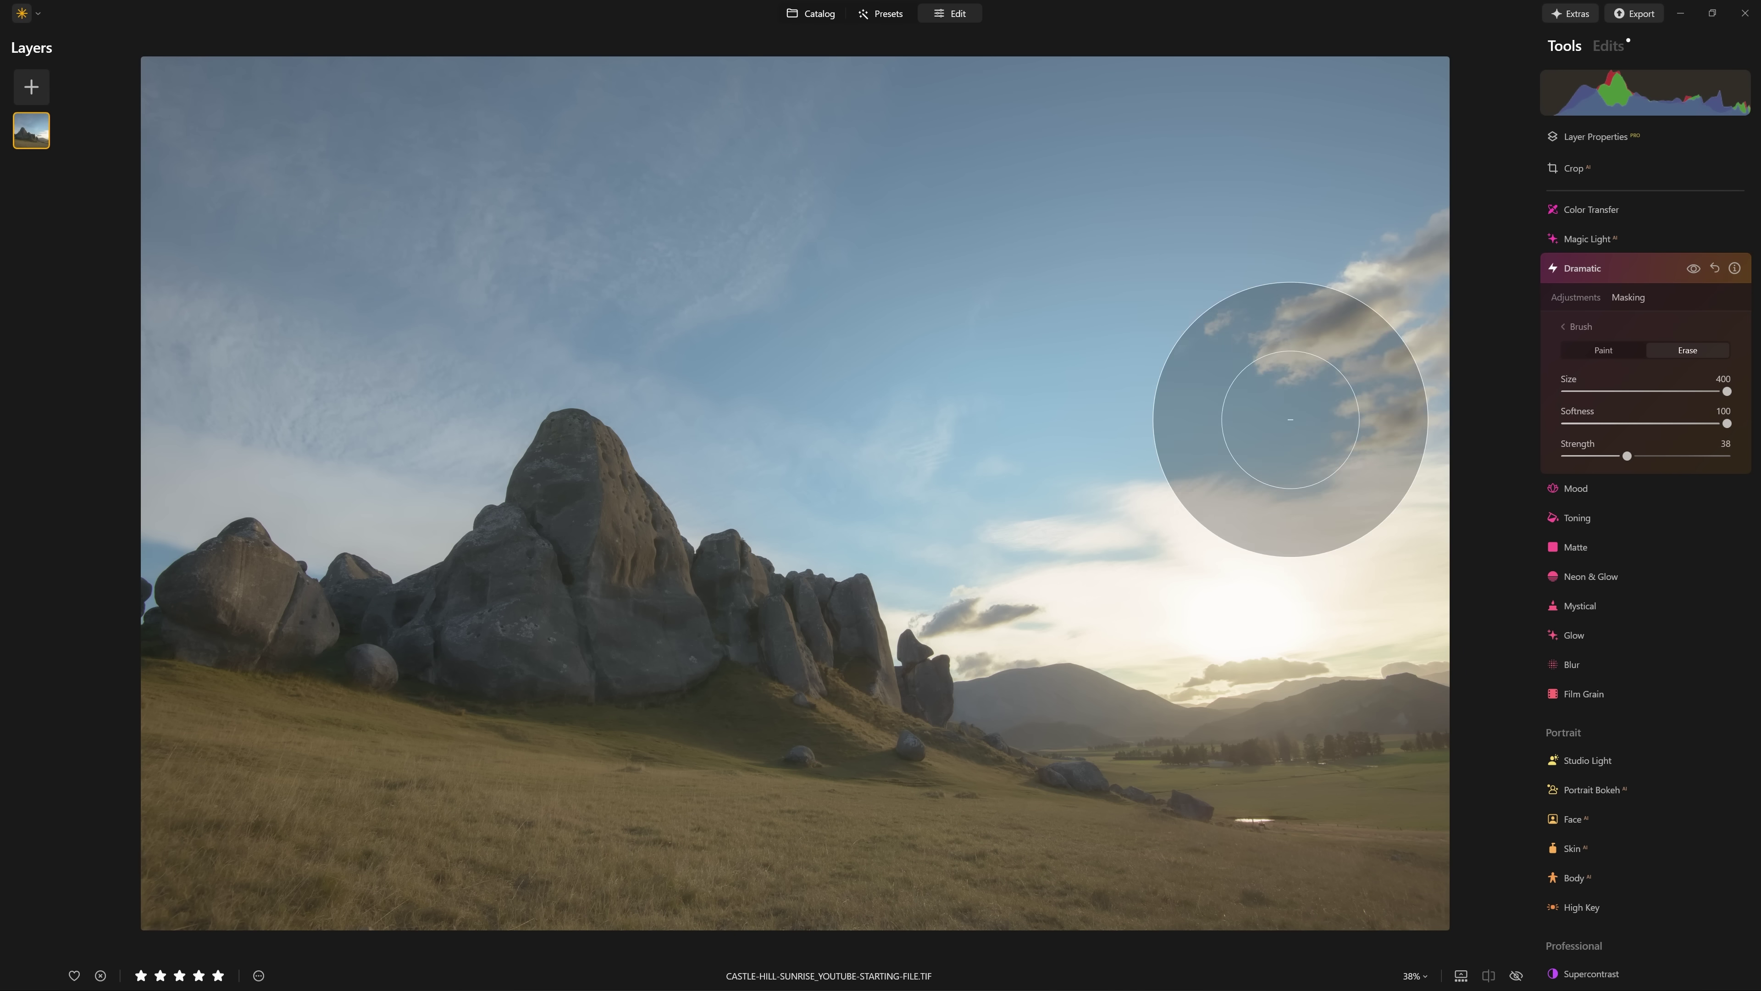
{"action": "key", "text": "backslash"}
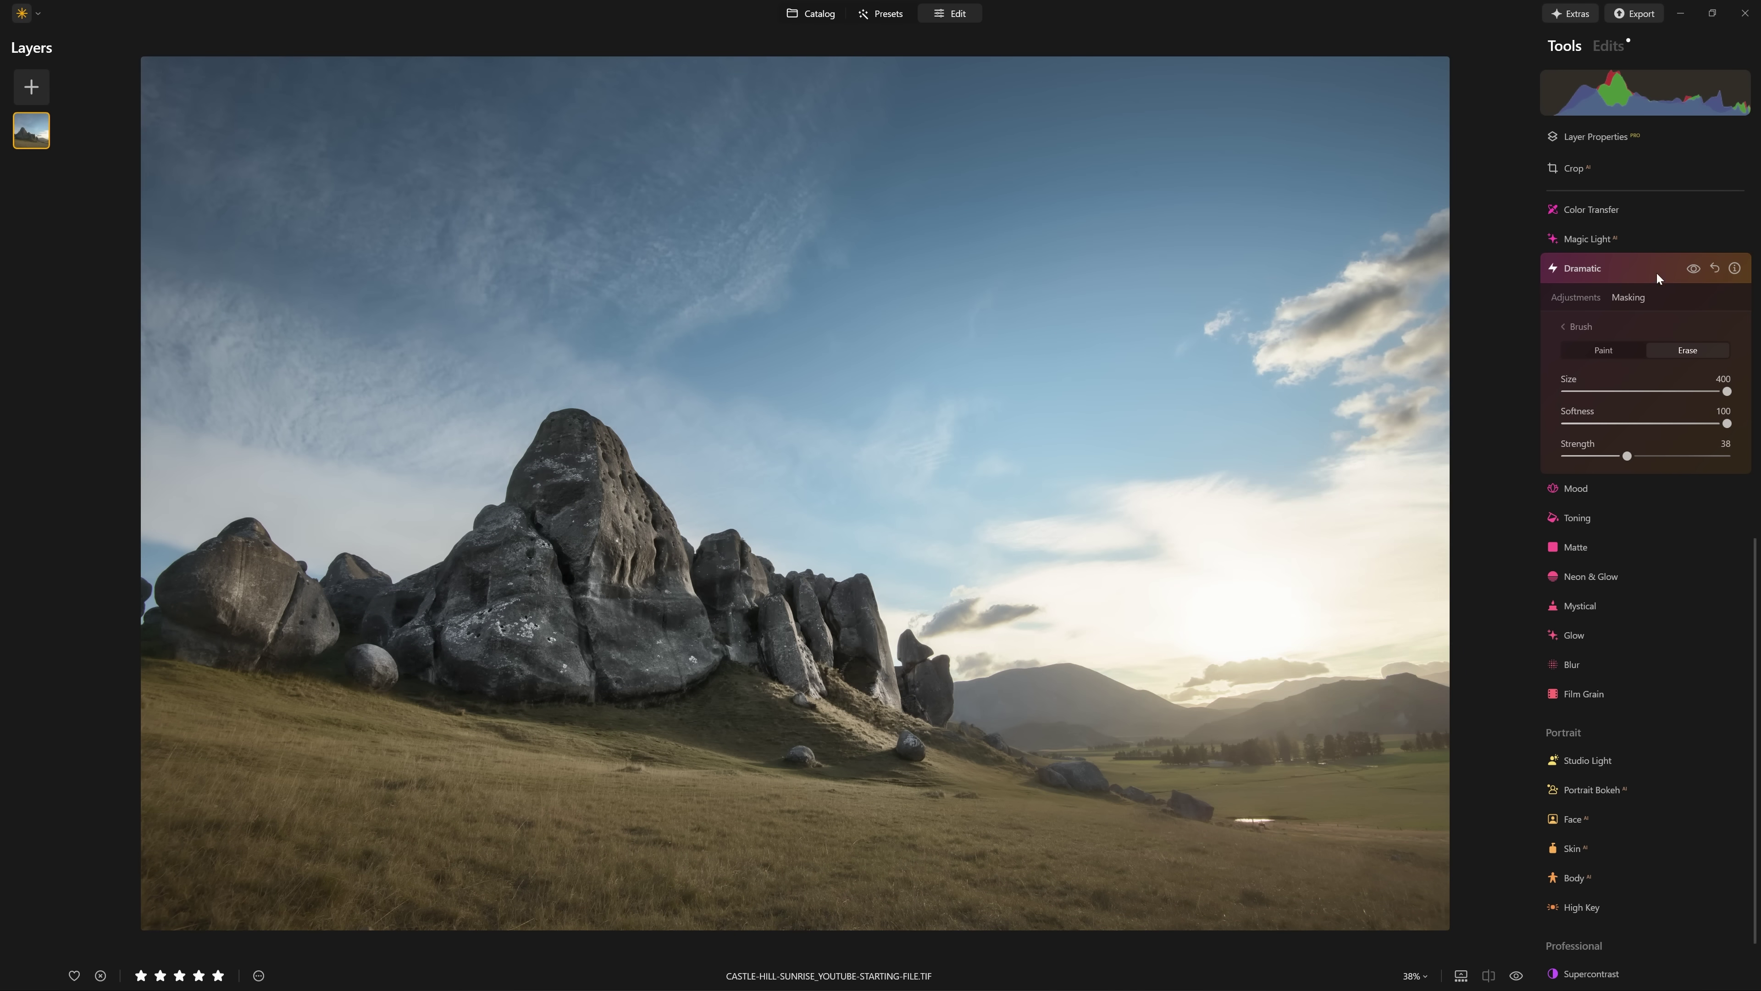
{"action": "key", "text": "backslash"}
{"action": "key", "text": "backslash"}
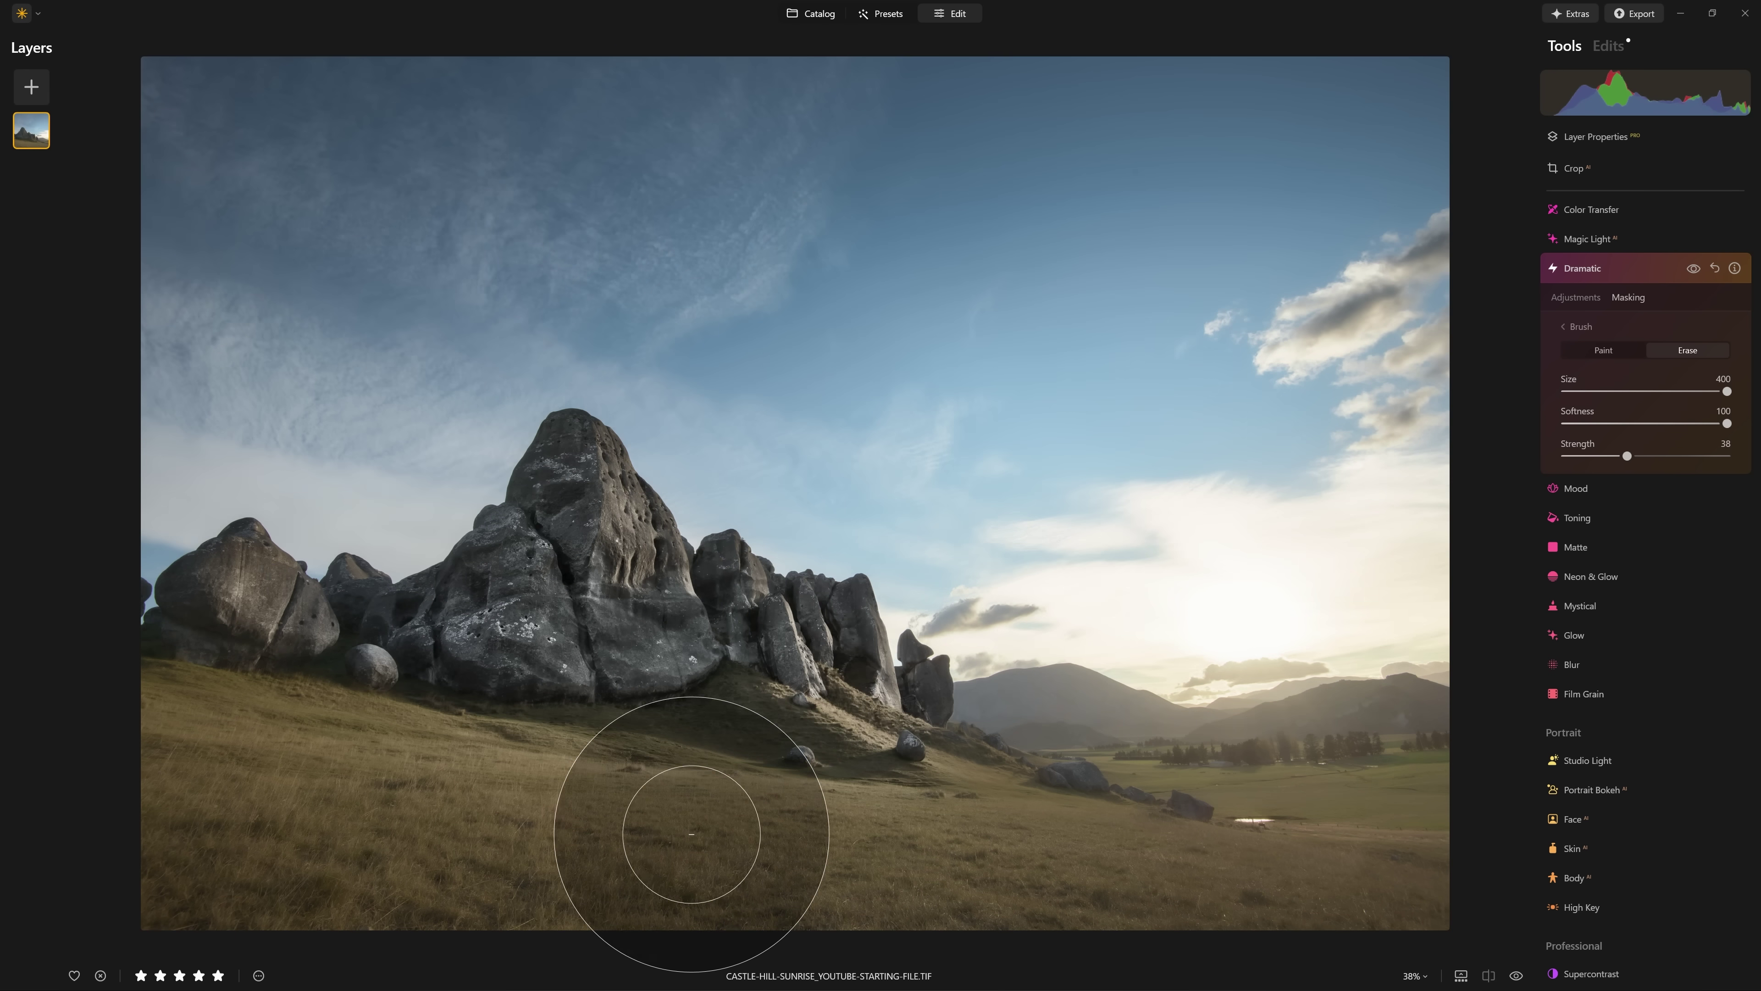
{"action": "scroll", "coordinate": [688, 829], "scroll_direction": "up", "scroll_amount": 1}
{"action": "scroll", "coordinate": [688, 833], "scroll_direction": "up", "scroll_amount": 1}
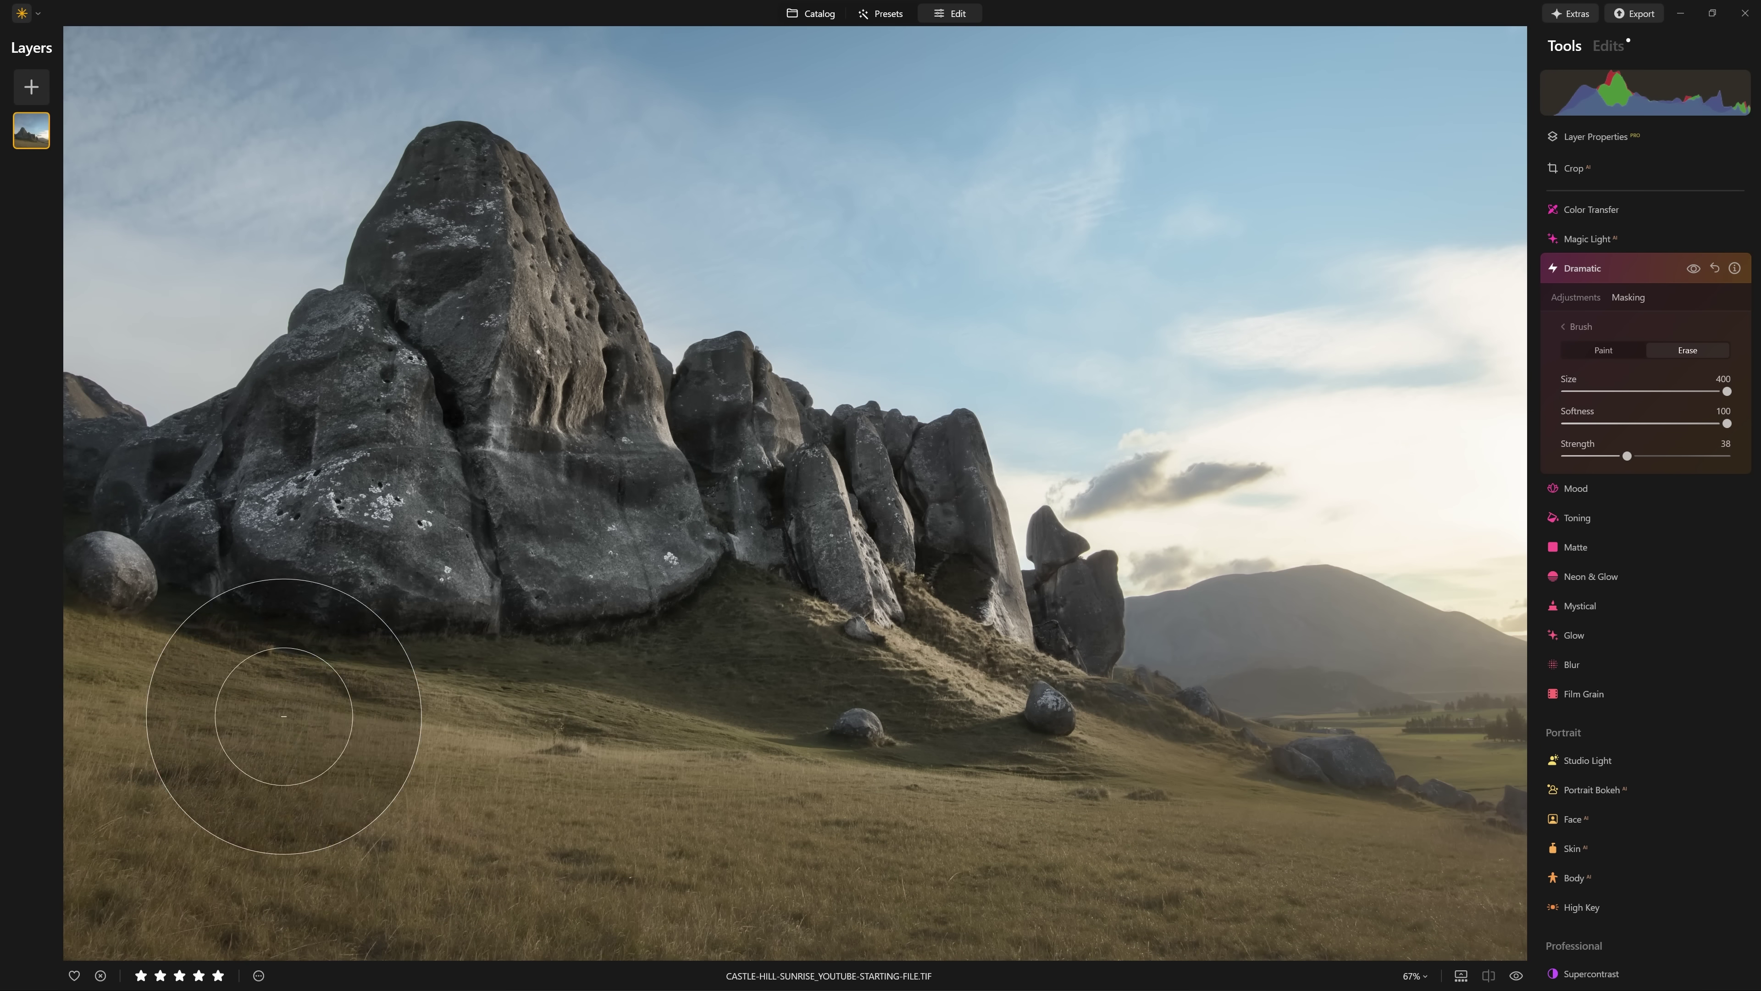
{"action": "scroll", "coordinate": [899, 839], "scroll_direction": "down", "scroll_amount": 1}
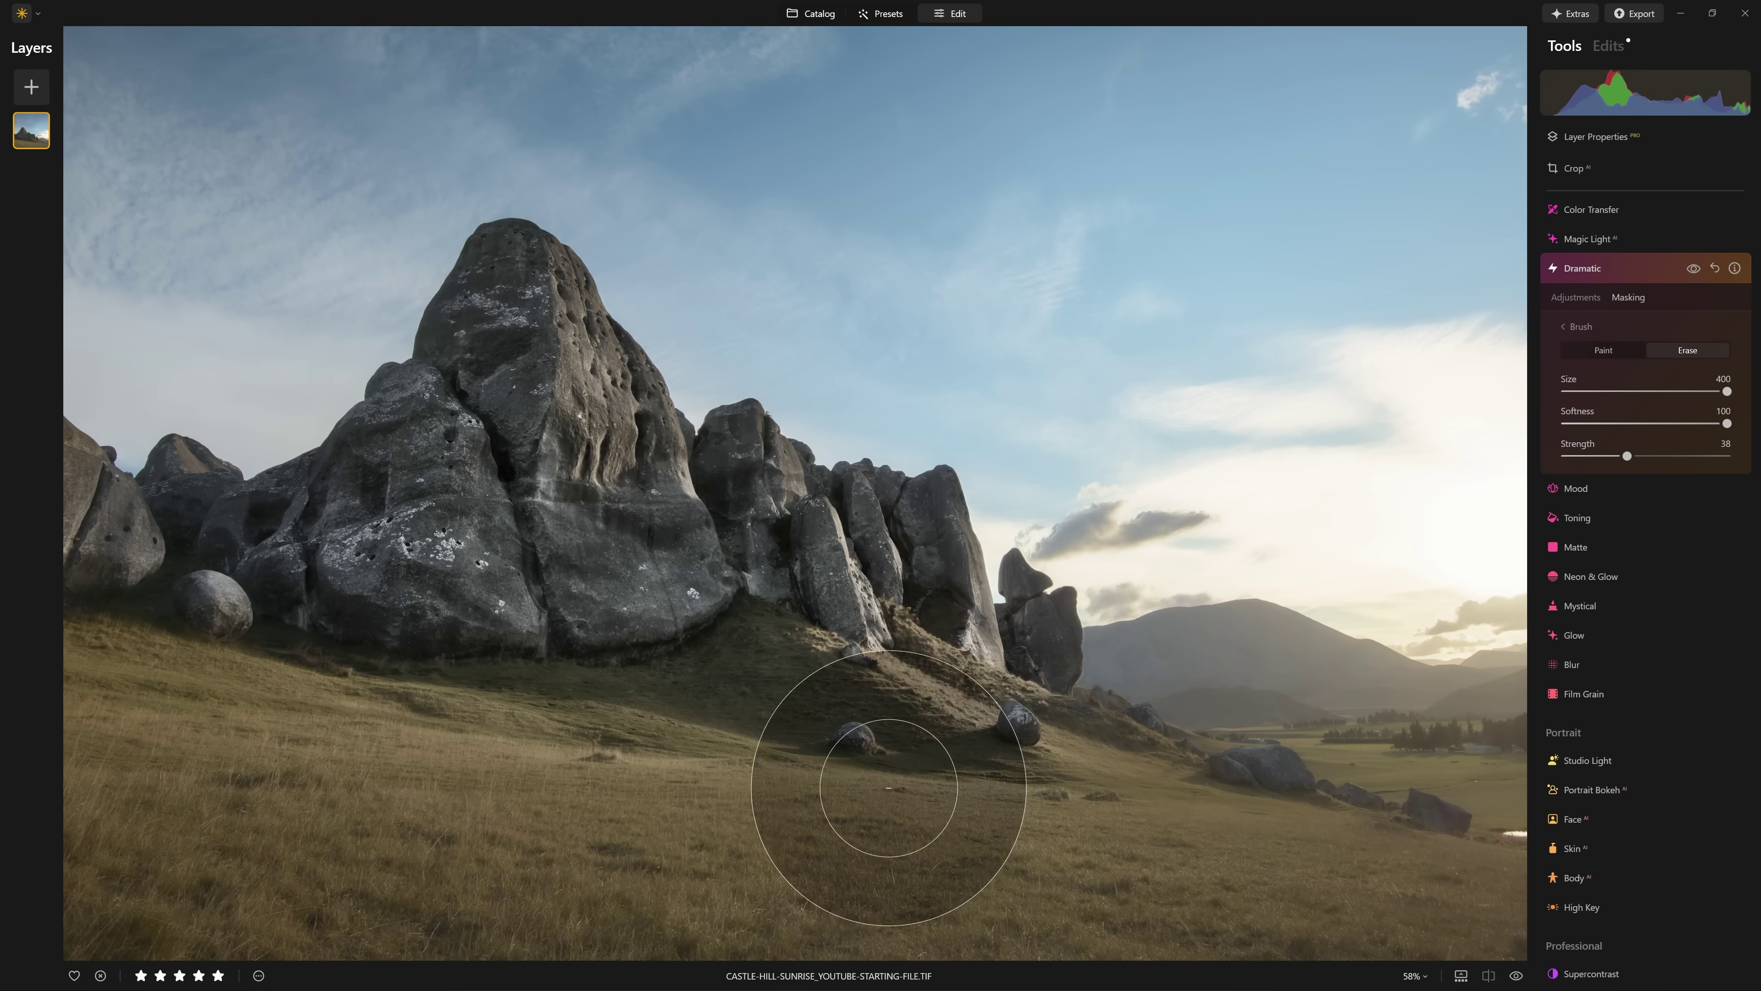
{"action": "key", "text": "backslash"}
Erase the mask over the main rock peak and close the Dramatic settings.
{"action": "scroll", "coordinate": [1172, 784], "scroll_direction": "down", "scroll_amount": 1}
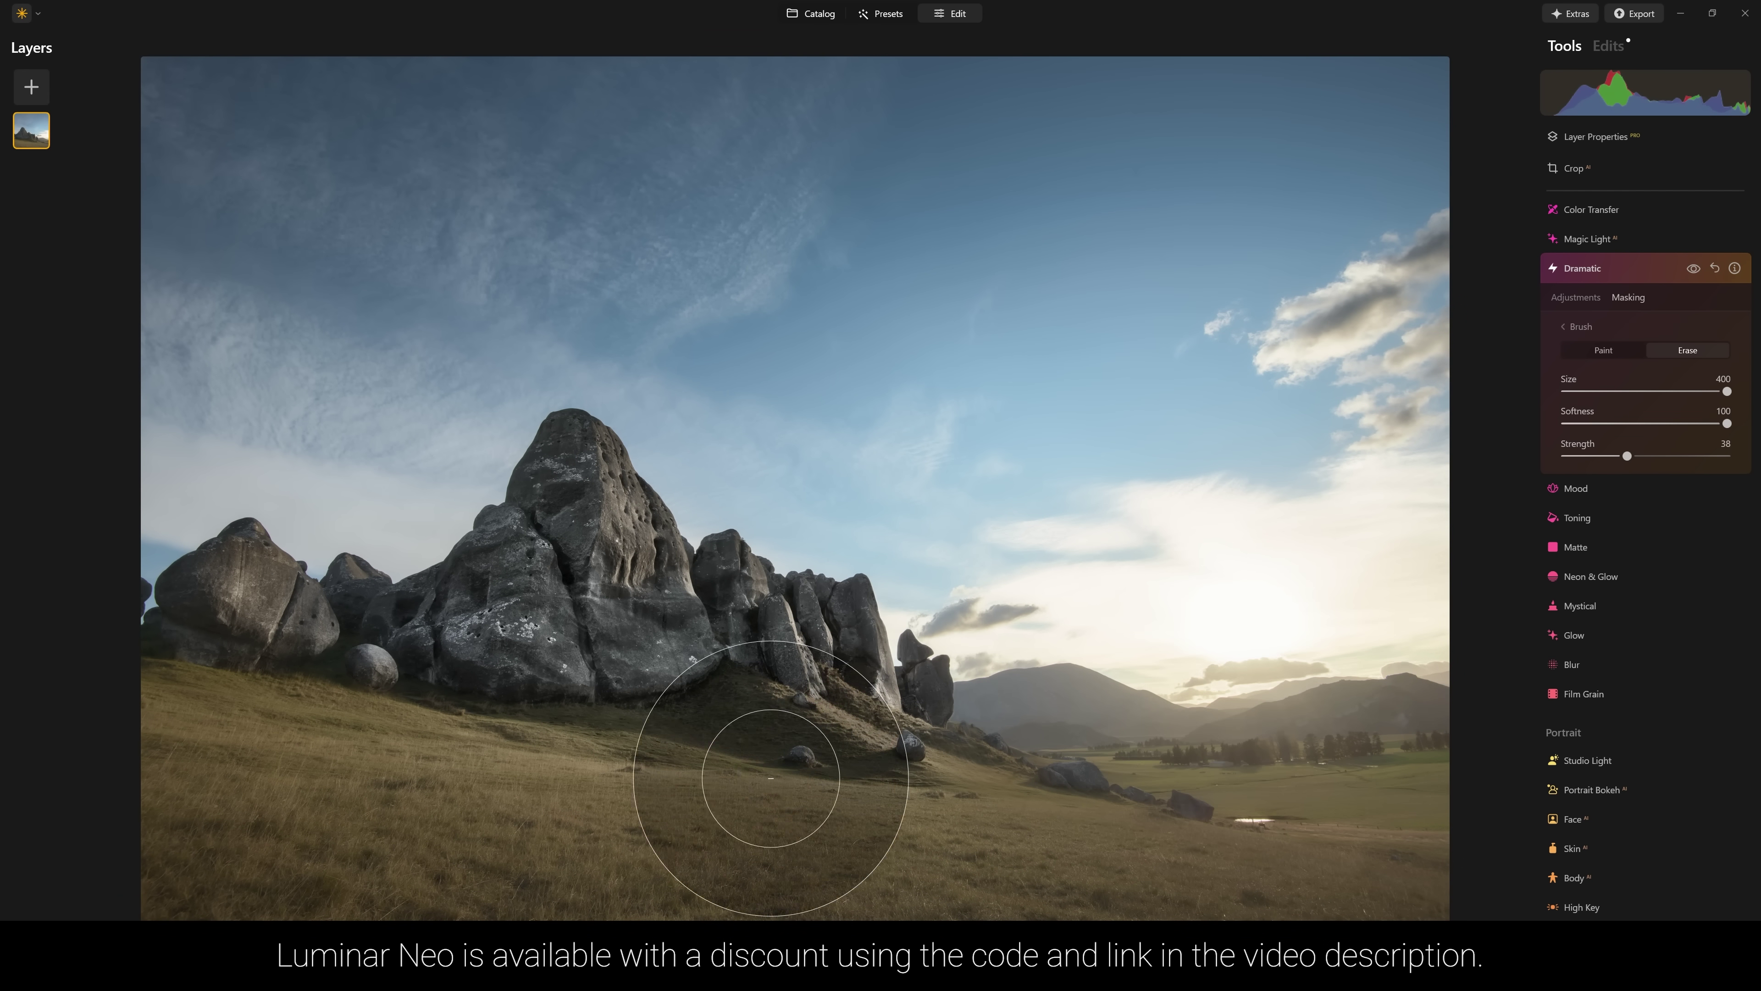
{"action": "mouse_move", "coordinate": [704, 557]}
{"action": "left_mouse_down"}
{"action": "mouse_move", "coordinate": [610, 557]}
{"action": "mouse_move", "coordinate": [667, 510]}
{"action": "mouse_move", "coordinate": [570, 696]}
{"action": "mouse_move", "coordinate": [617, 575]}
{"action": "left_mouse_up"}
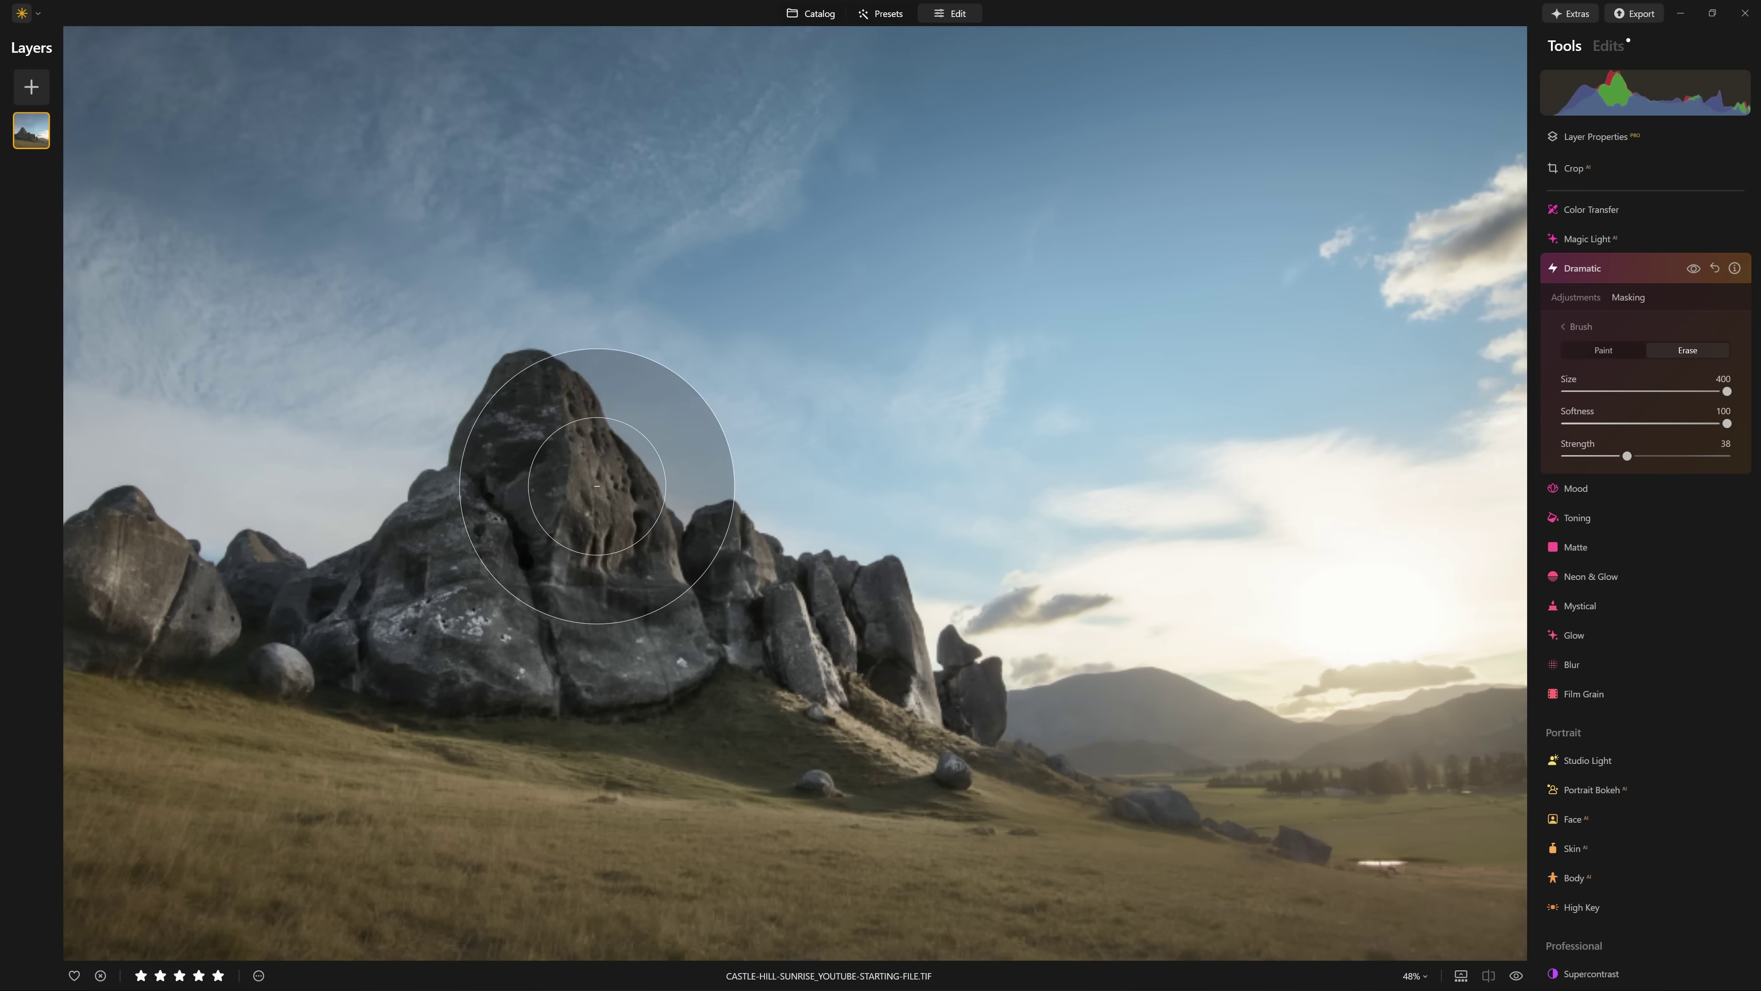
{"action": "scroll", "coordinate": [544, 583], "scroll_direction": "up", "scroll_amount": 2}
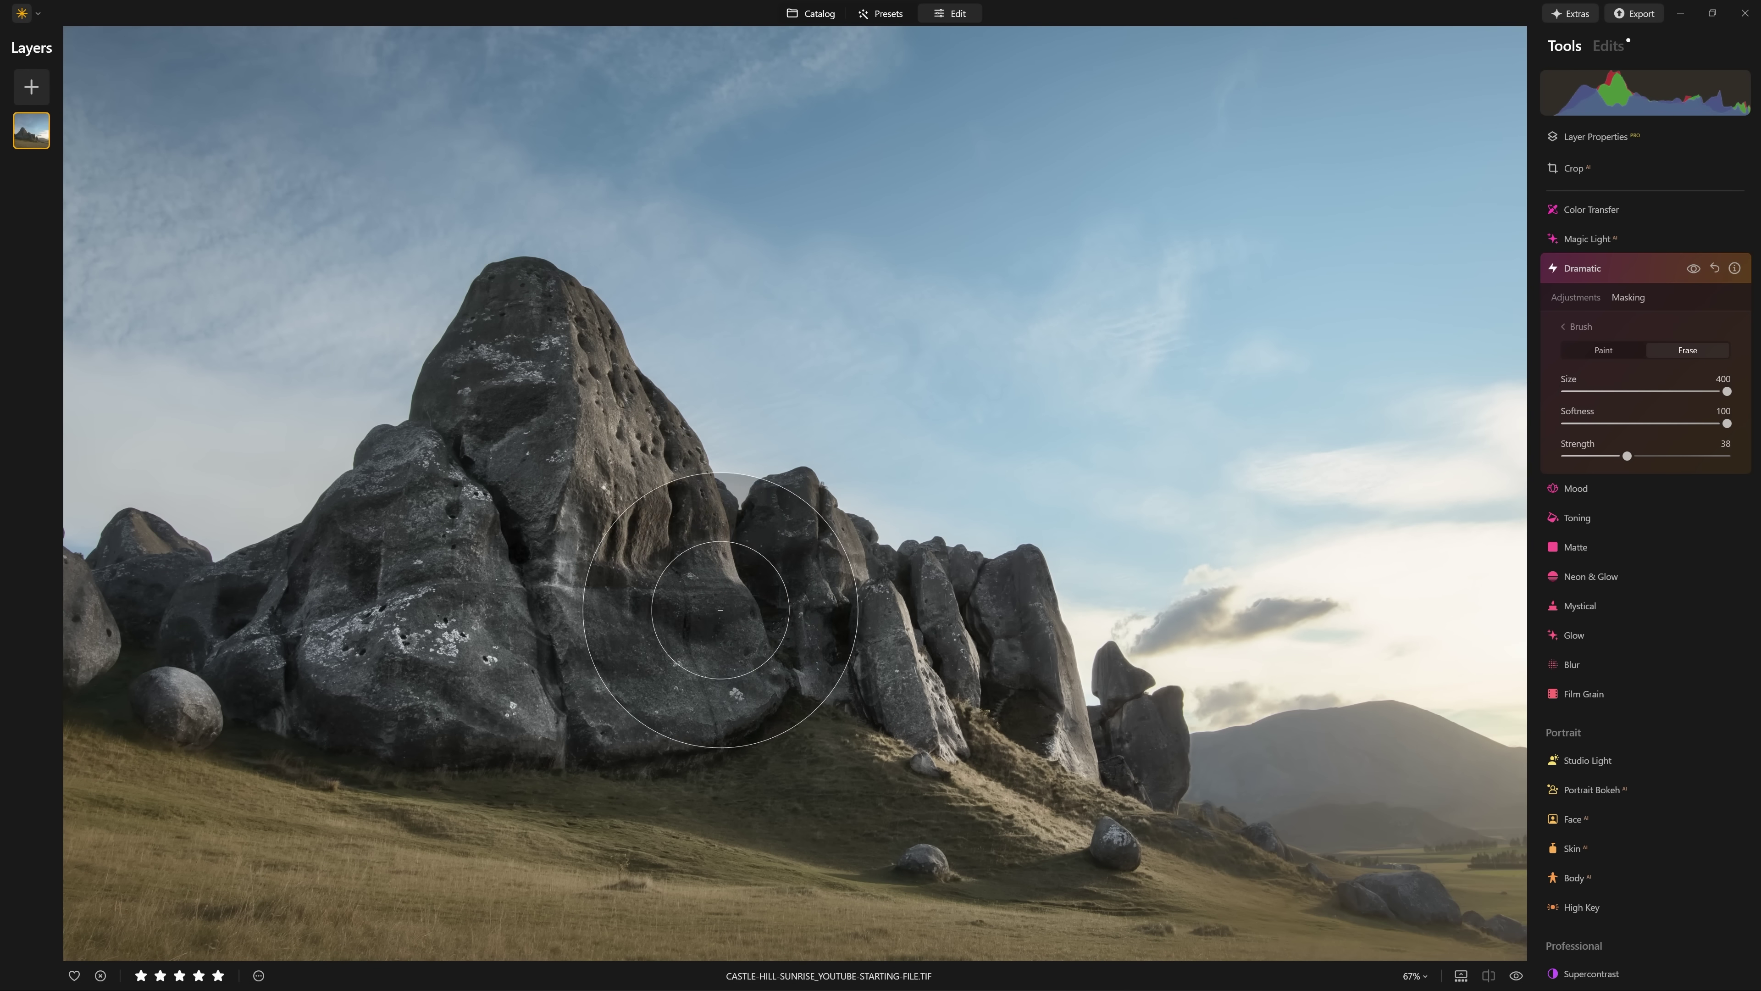
{"action": "left_click", "coordinate": [1634, 269]}
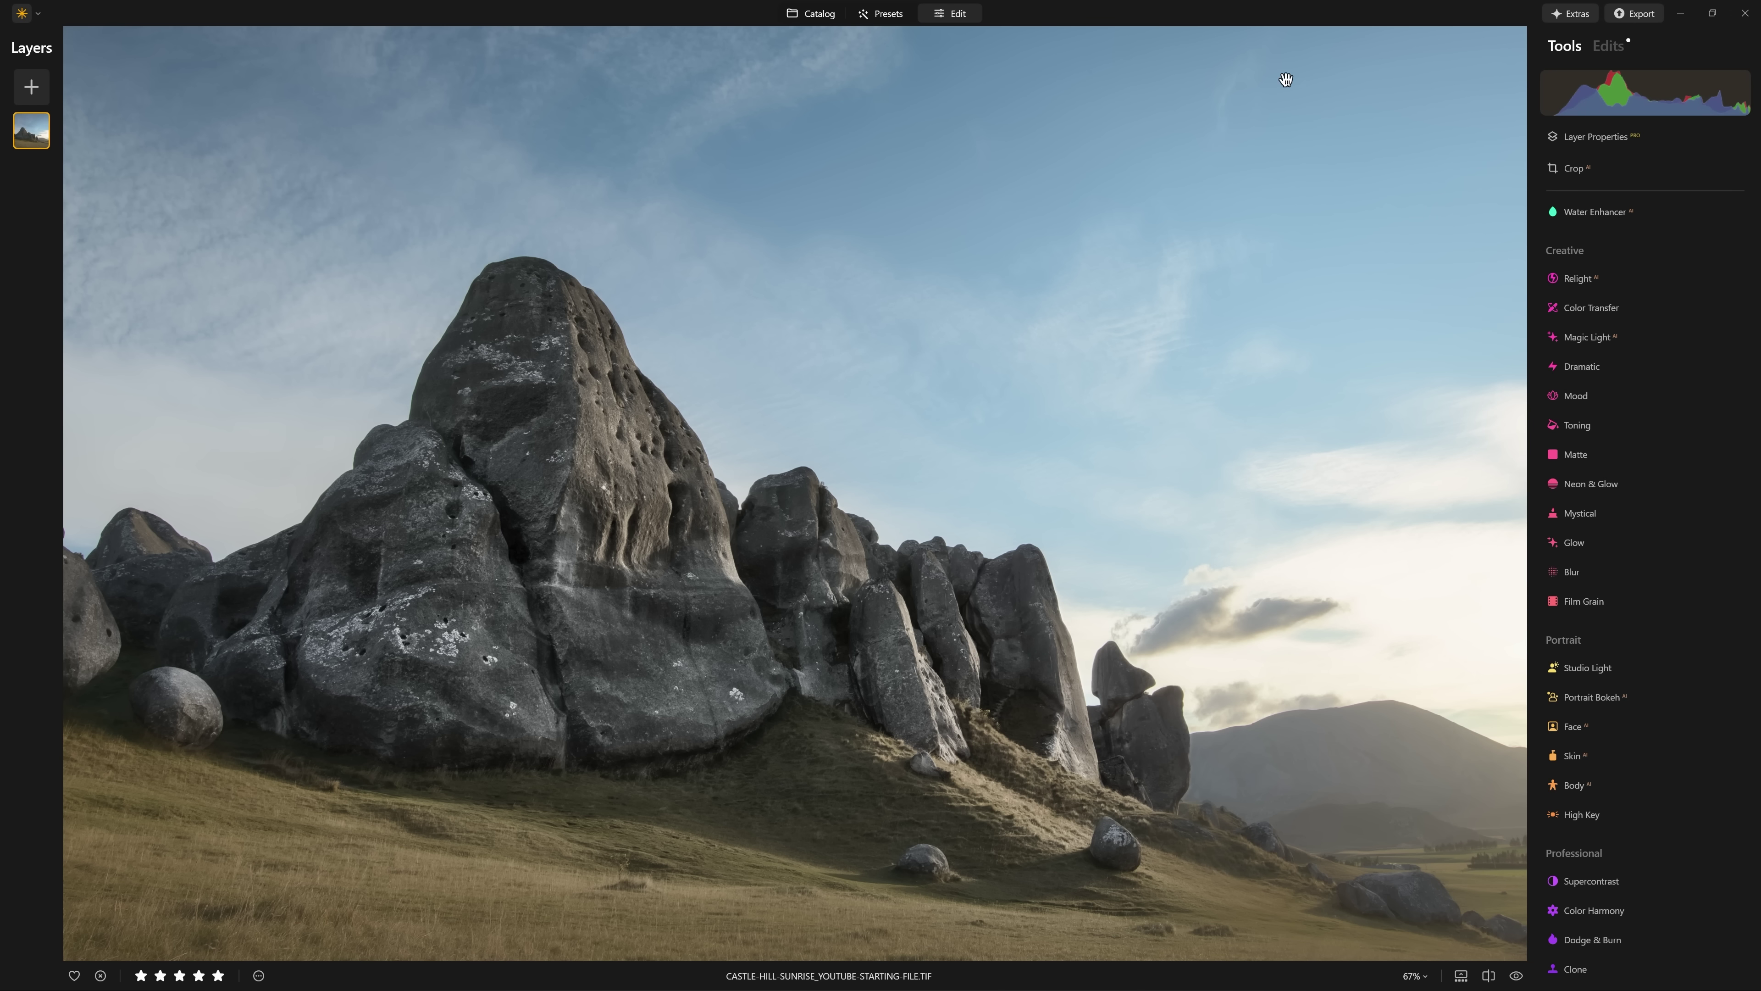
Review the three Dramatic edits in the Edits list, testing the first one's Amount and leaving it at 100.
{"action": "left_click", "coordinate": [1607, 46]}
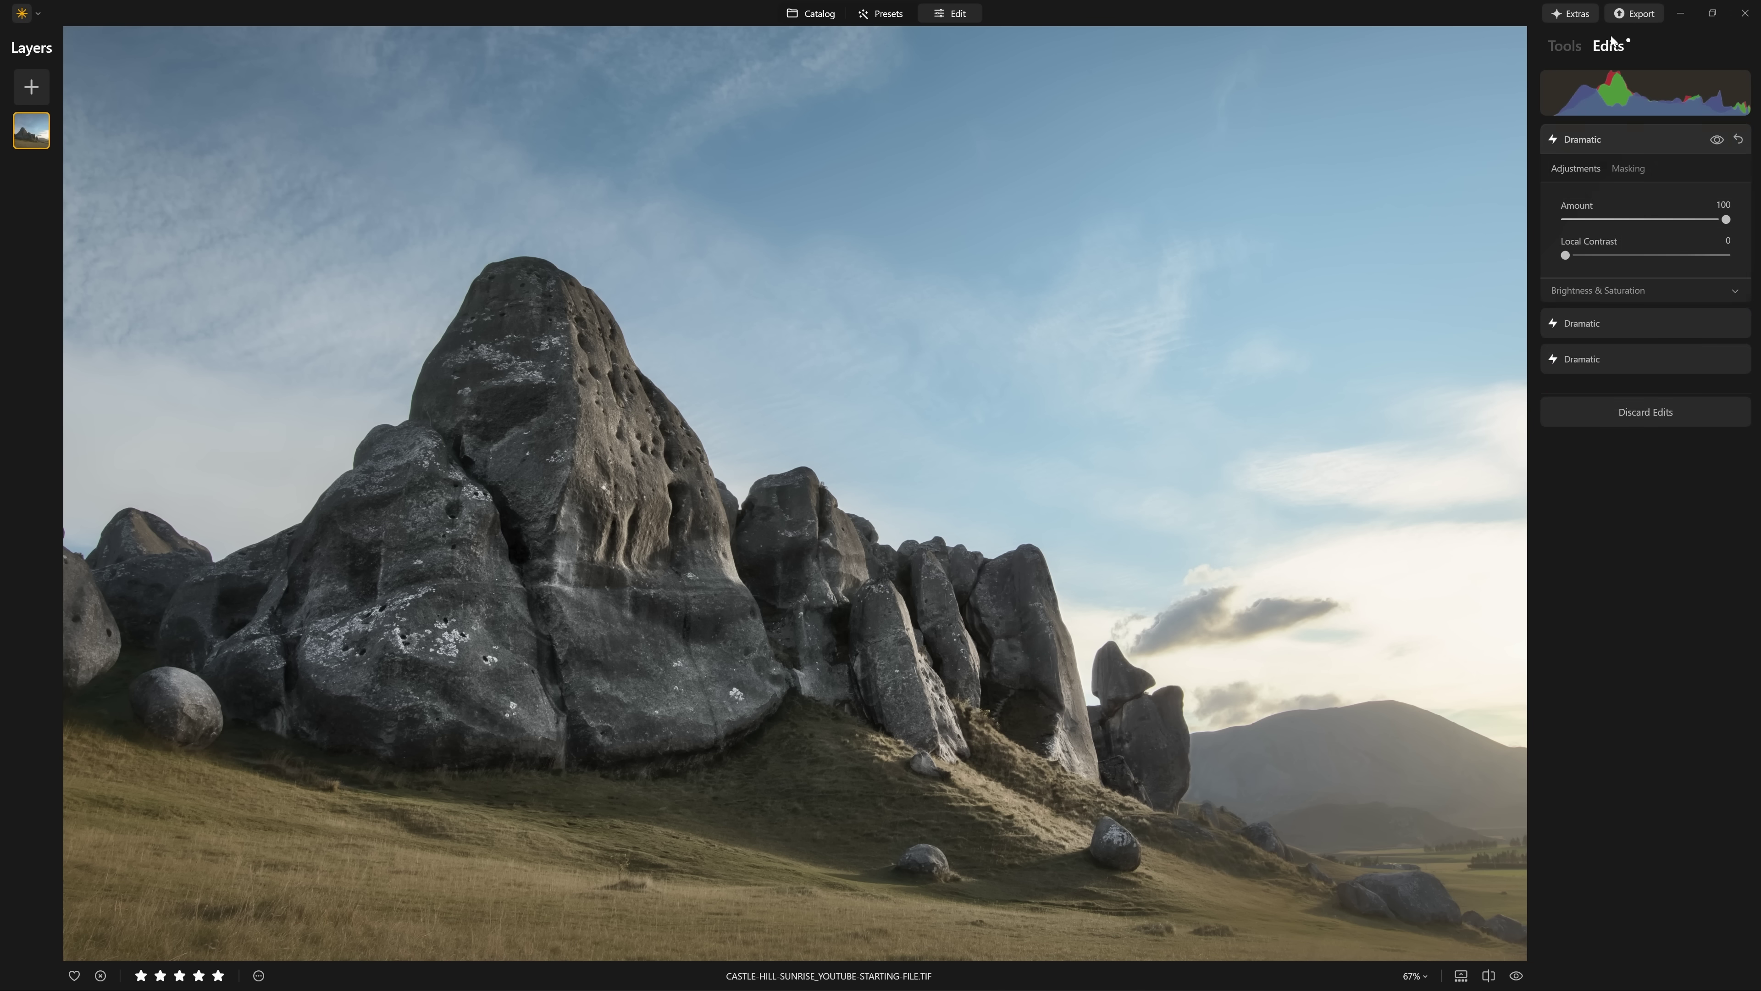
{"action": "left_click", "coordinate": [1624, 141]}
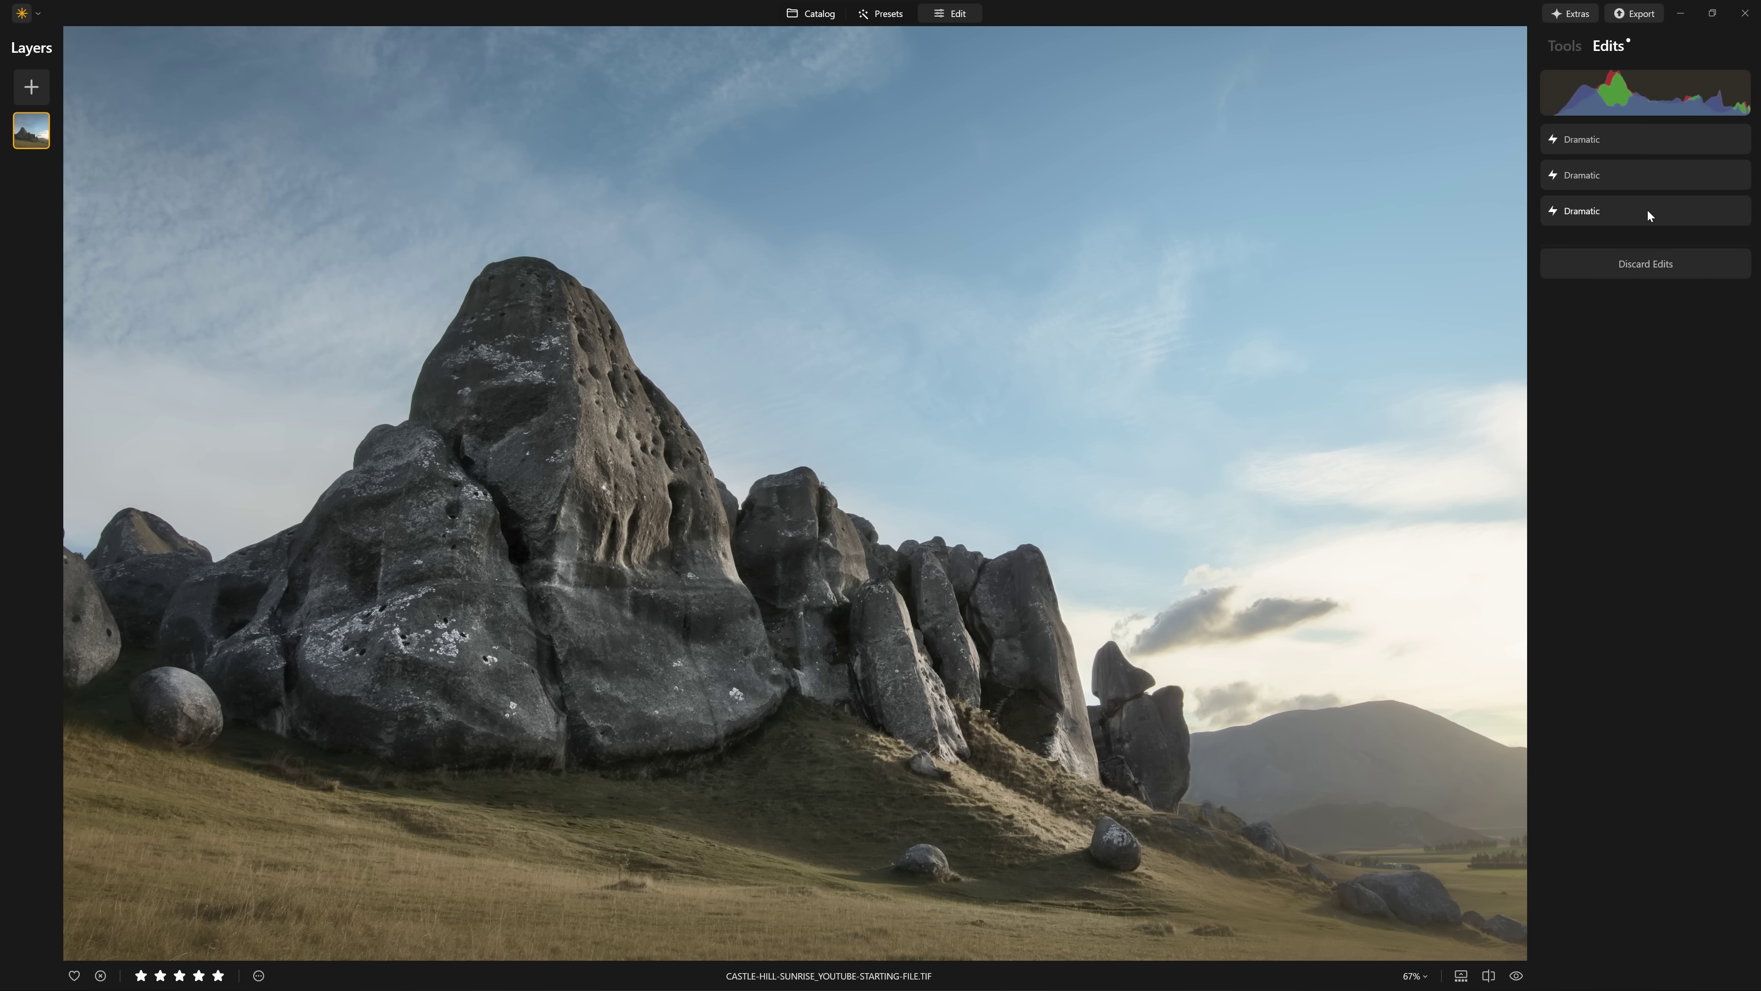
{"action": "left_click", "coordinate": [1647, 209]}
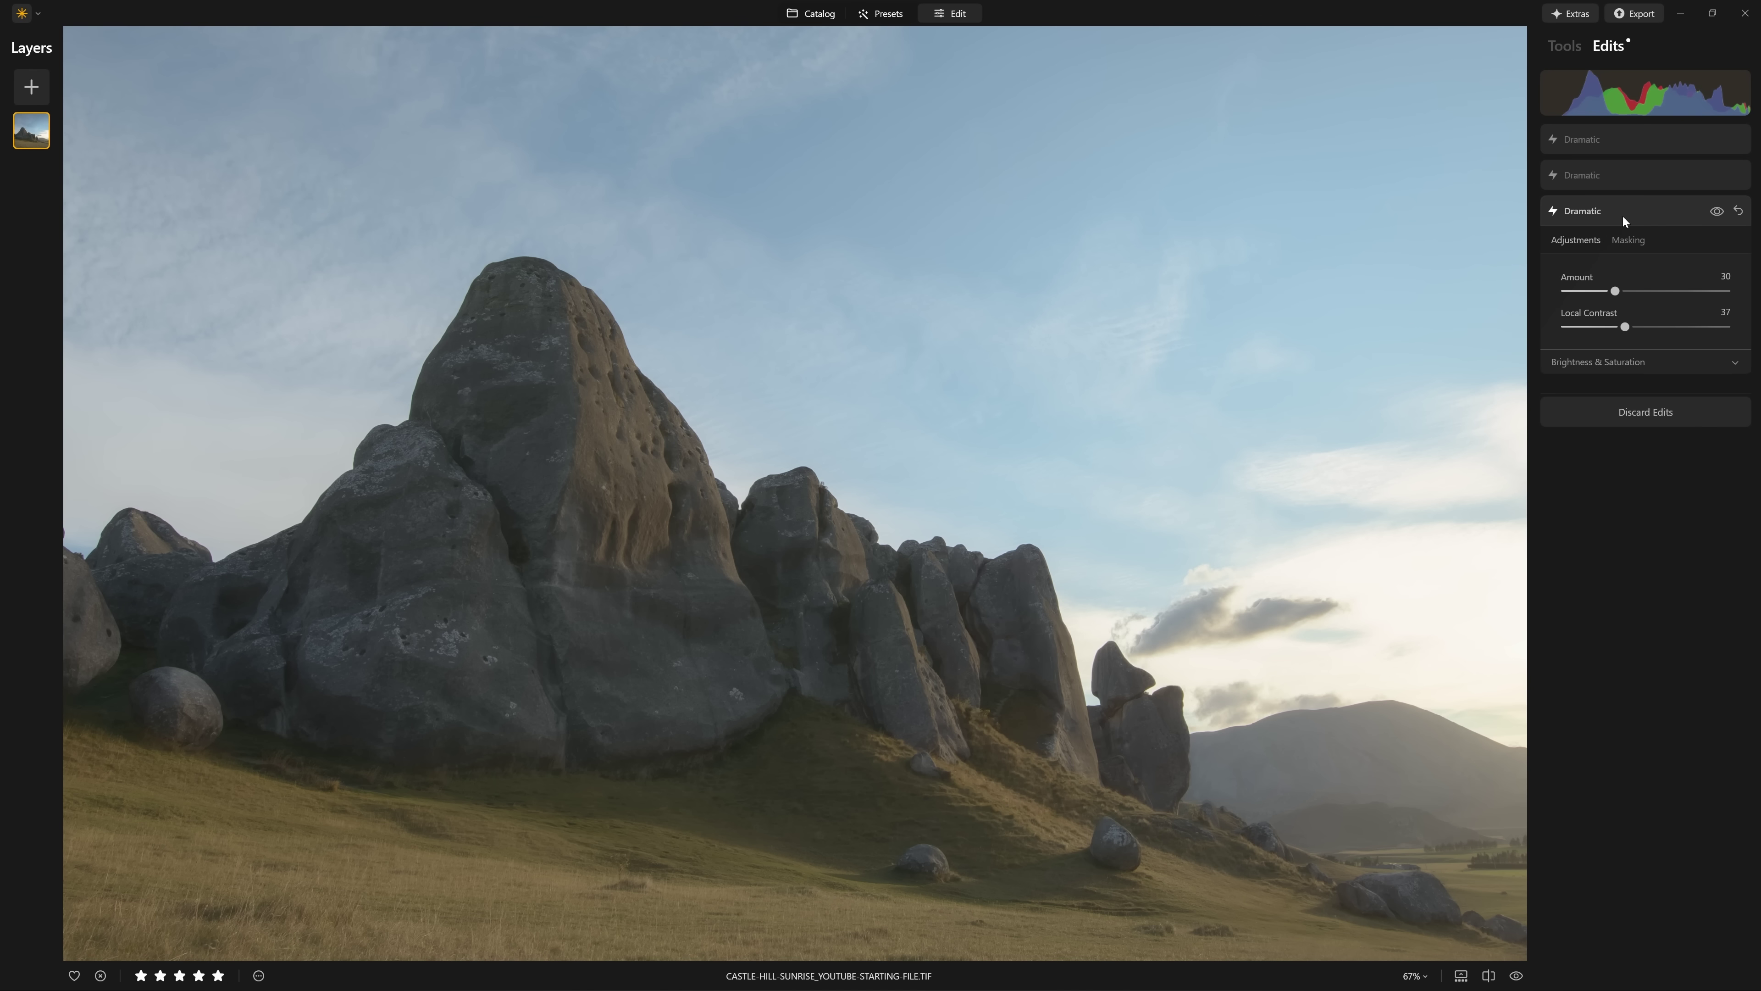
{"action": "left_click", "coordinate": [1621, 178]}
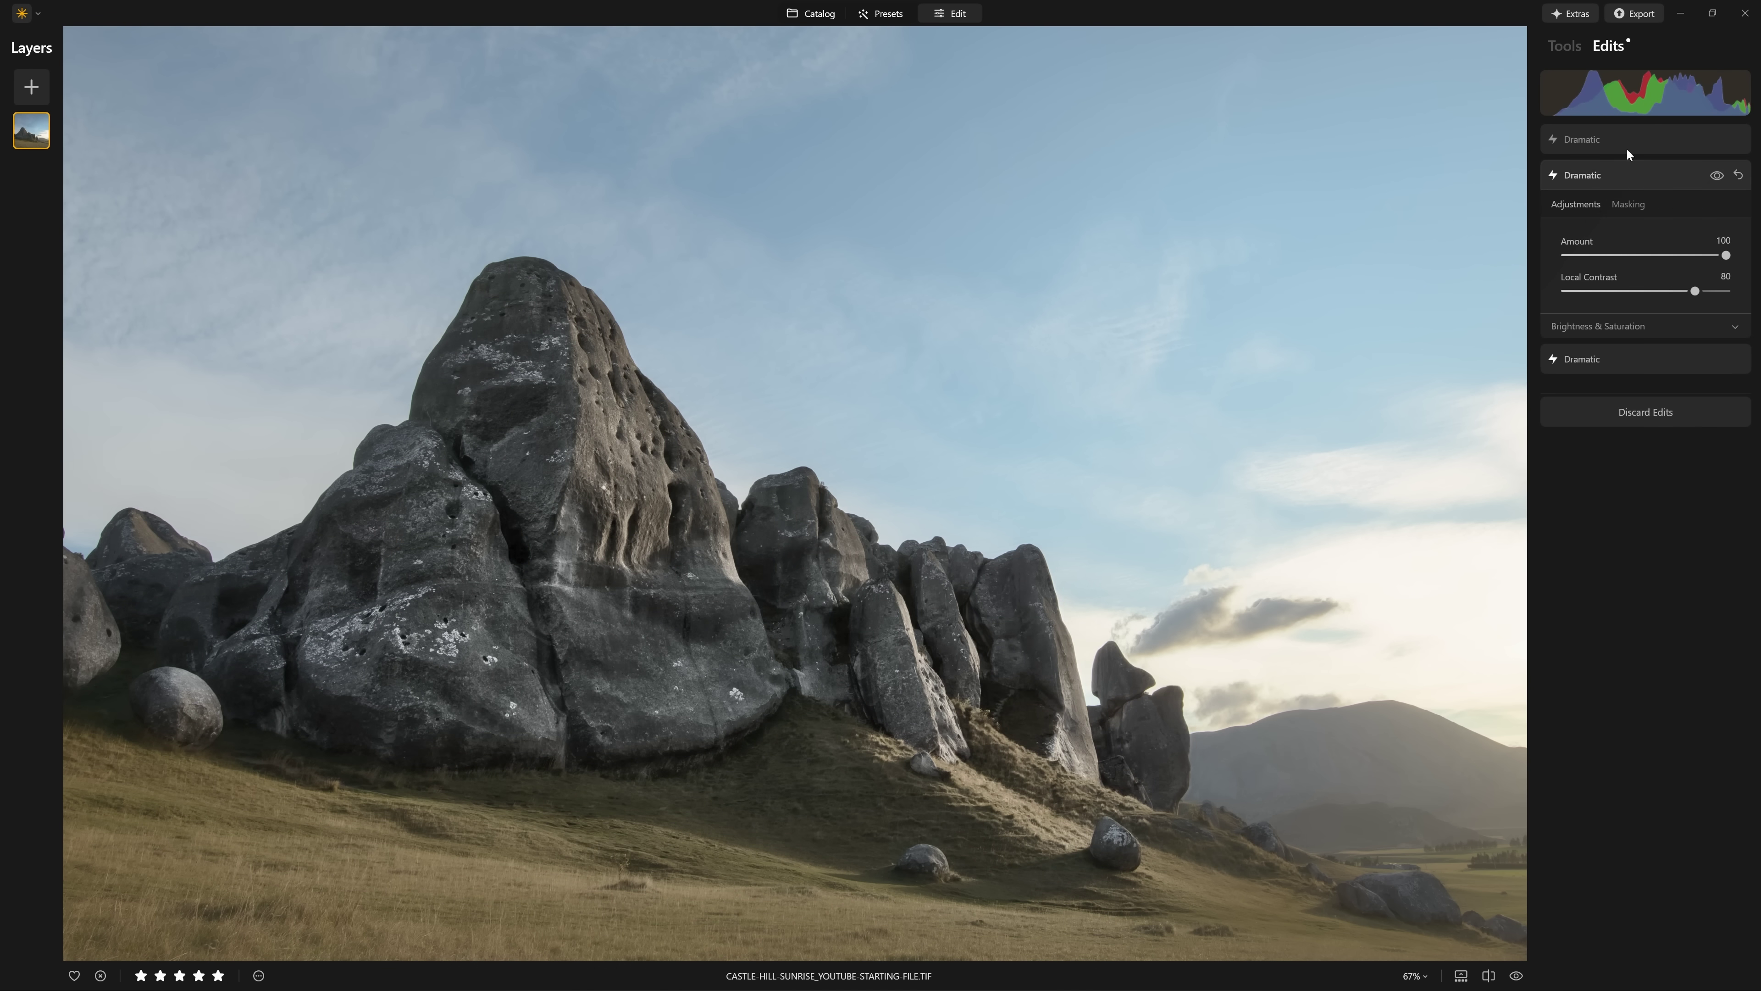
{"action": "left_click", "coordinate": [1628, 133]}
{"action": "left_click", "coordinate": [1292, 264]}
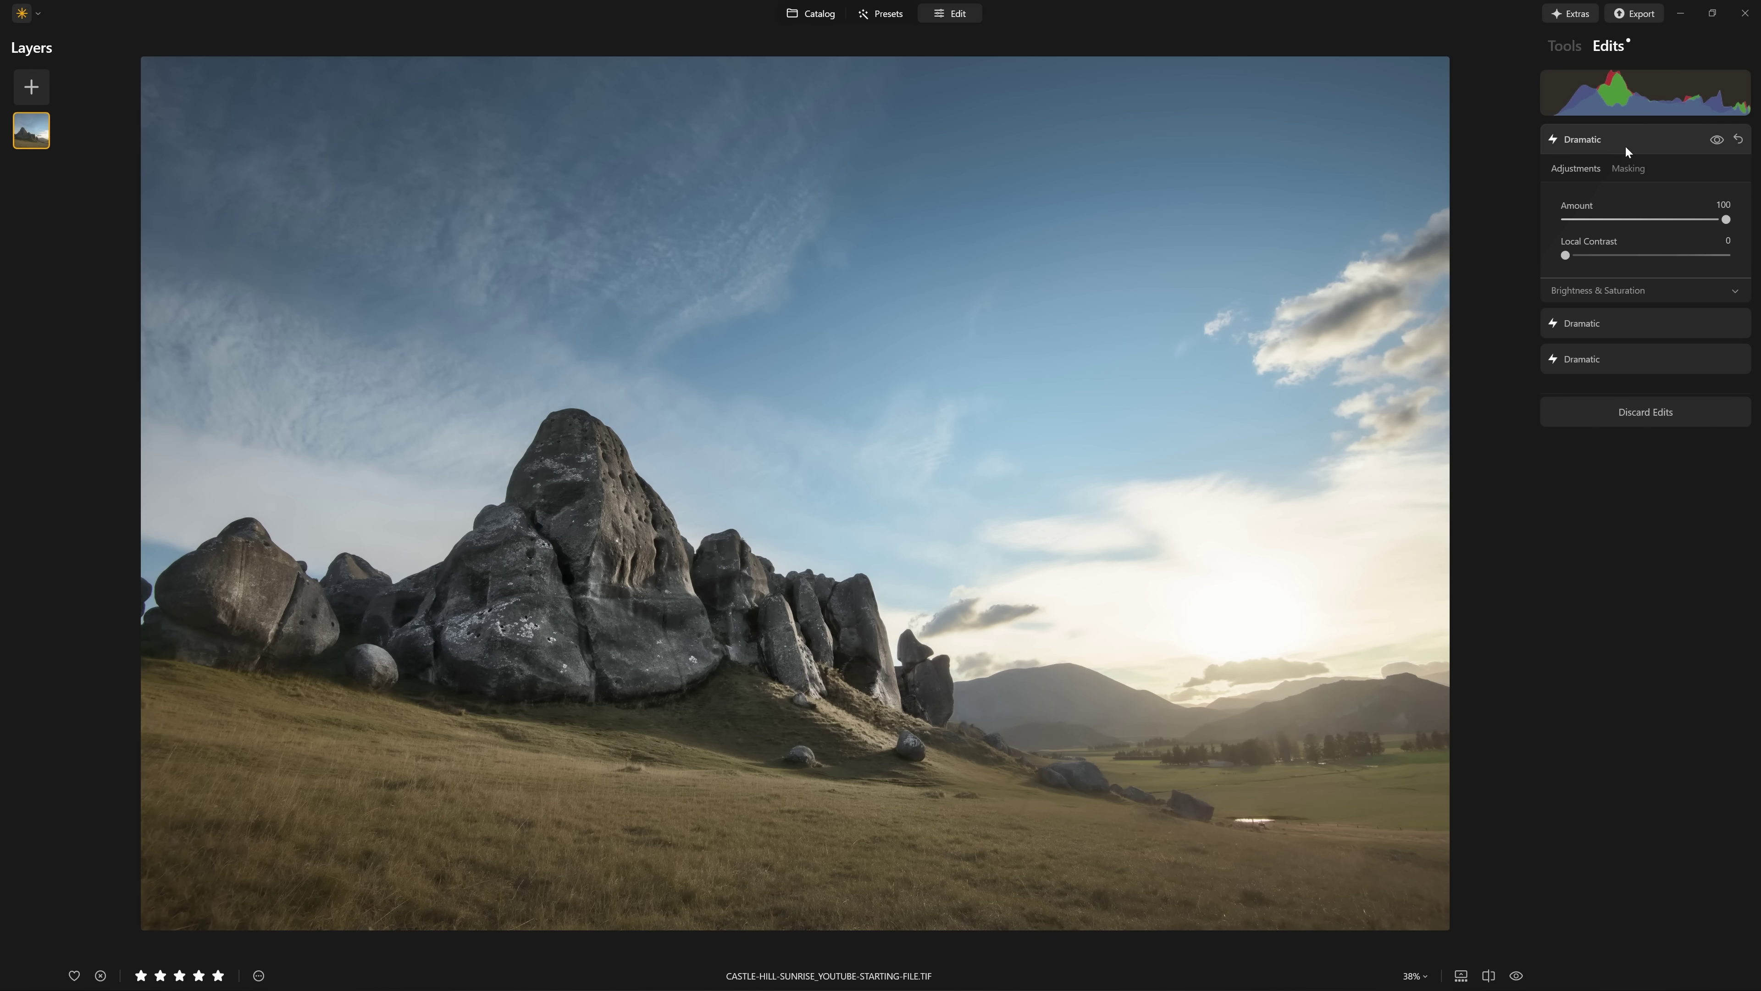
{"action": "mouse_move", "coordinate": [1713, 219]}
{"action": "left_mouse_down"}
{"action": "mouse_move", "coordinate": [1625, 211]}
{"action": "mouse_move", "coordinate": [1746, 222]}
{"action": "left_mouse_up"}
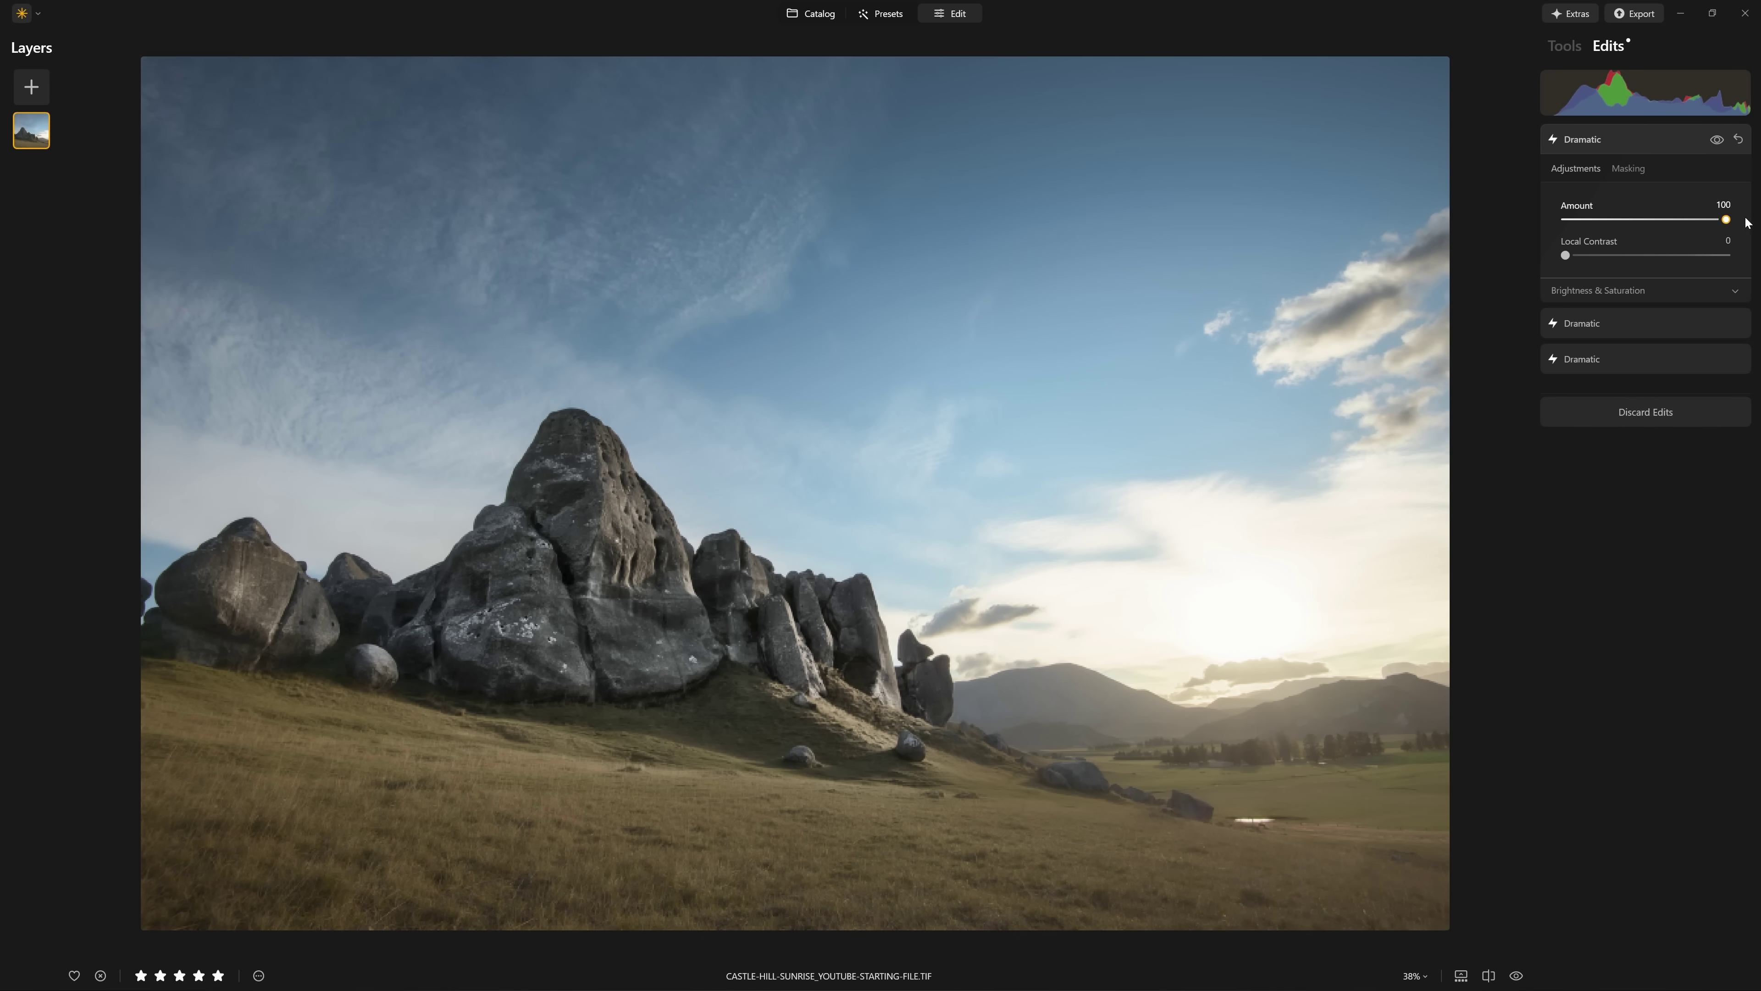
{"action": "left_click", "coordinate": [1621, 139]}
Add another Dramatic effect from the Tools list and toggle it to compare.
{"action": "left_click", "coordinate": [1579, 45]}
{"action": "left_click", "coordinate": [1591, 365]}
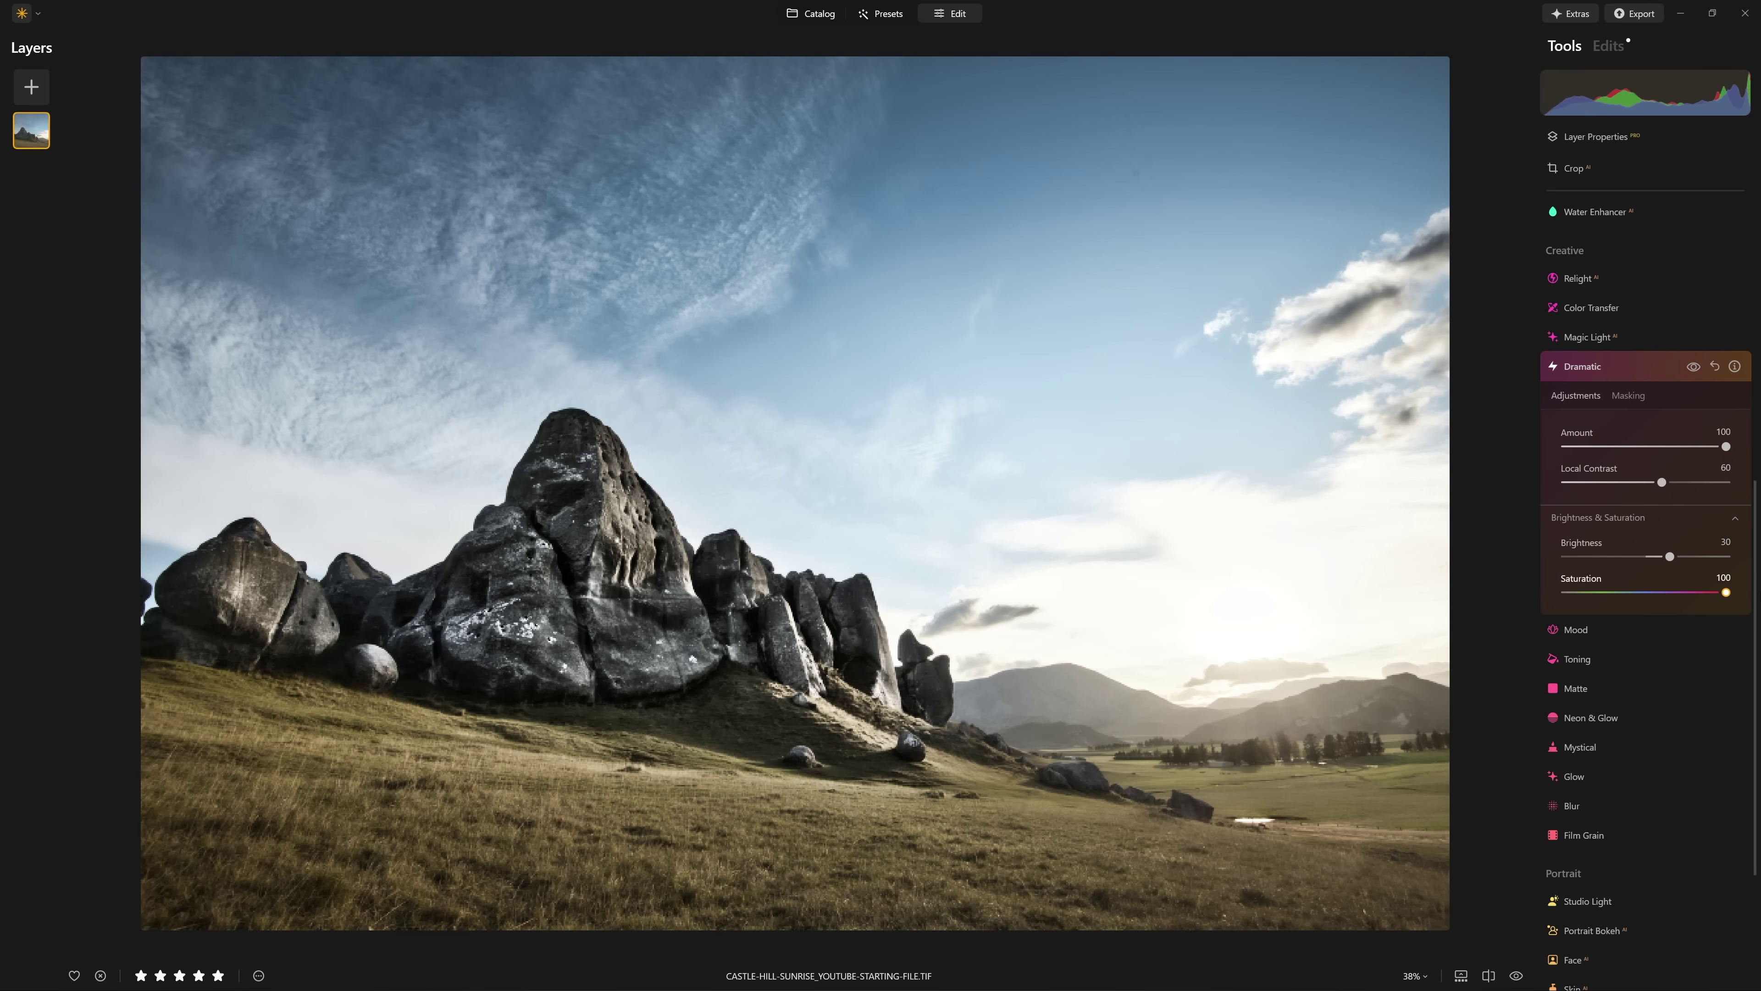
{"action": "left_click", "coordinate": [1692, 367]}
{"action": "left_click", "coordinate": [1692, 367]}
Set the new Dramatic to Local Contrast 36 and Brightness 60, comparing with it hidden.
{"action": "left_click_drag", "start_coordinate": [1661, 482], "coordinate": [1610, 498]}
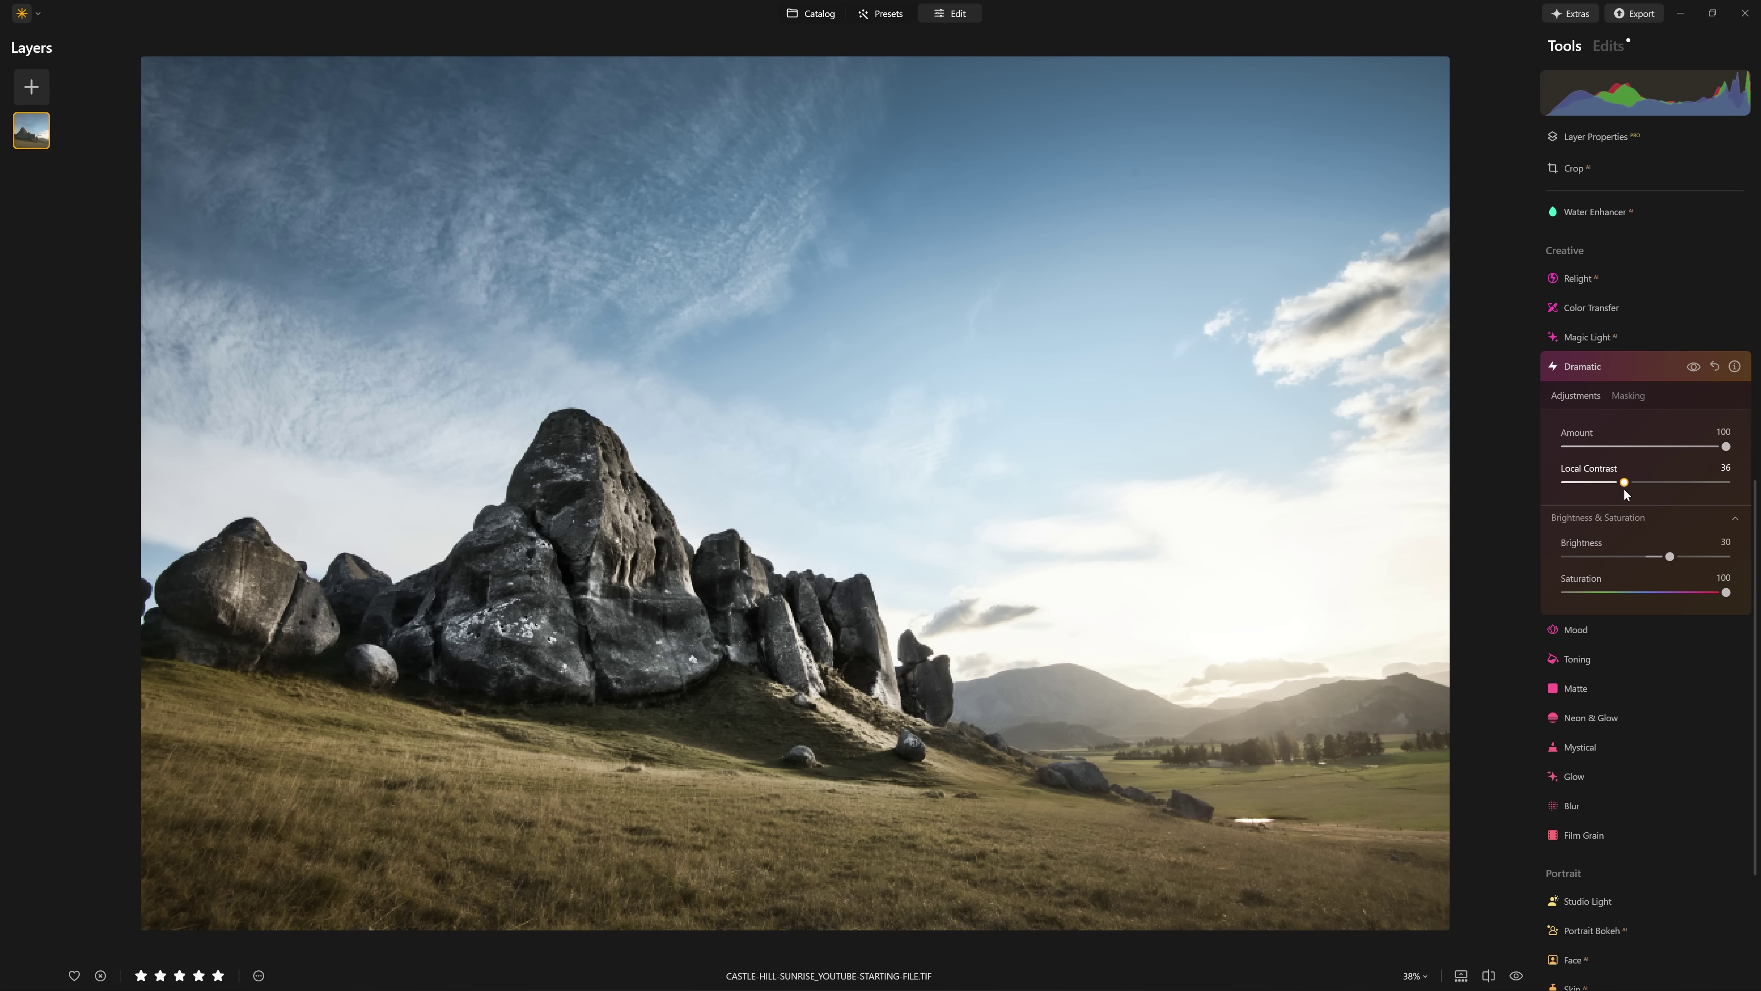
{"action": "left_click_drag", "start_coordinate": [1677, 562], "coordinate": [1686, 562]}
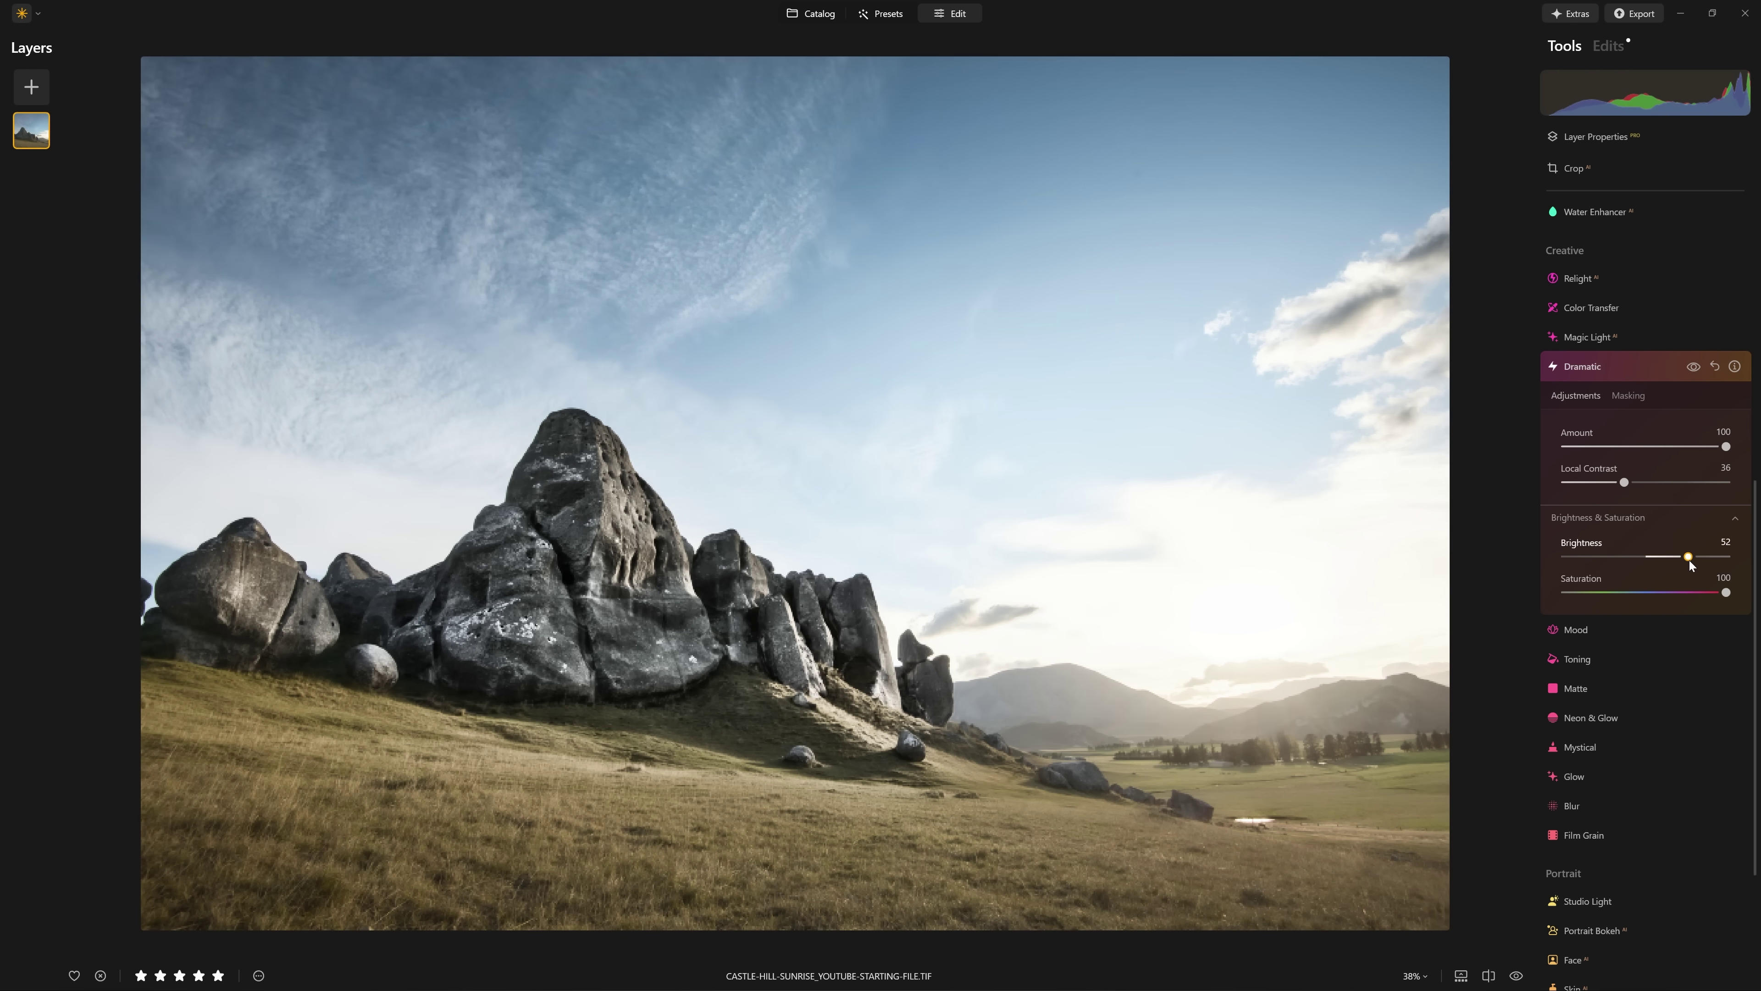
{"action": "left_click", "coordinate": [1692, 367]}
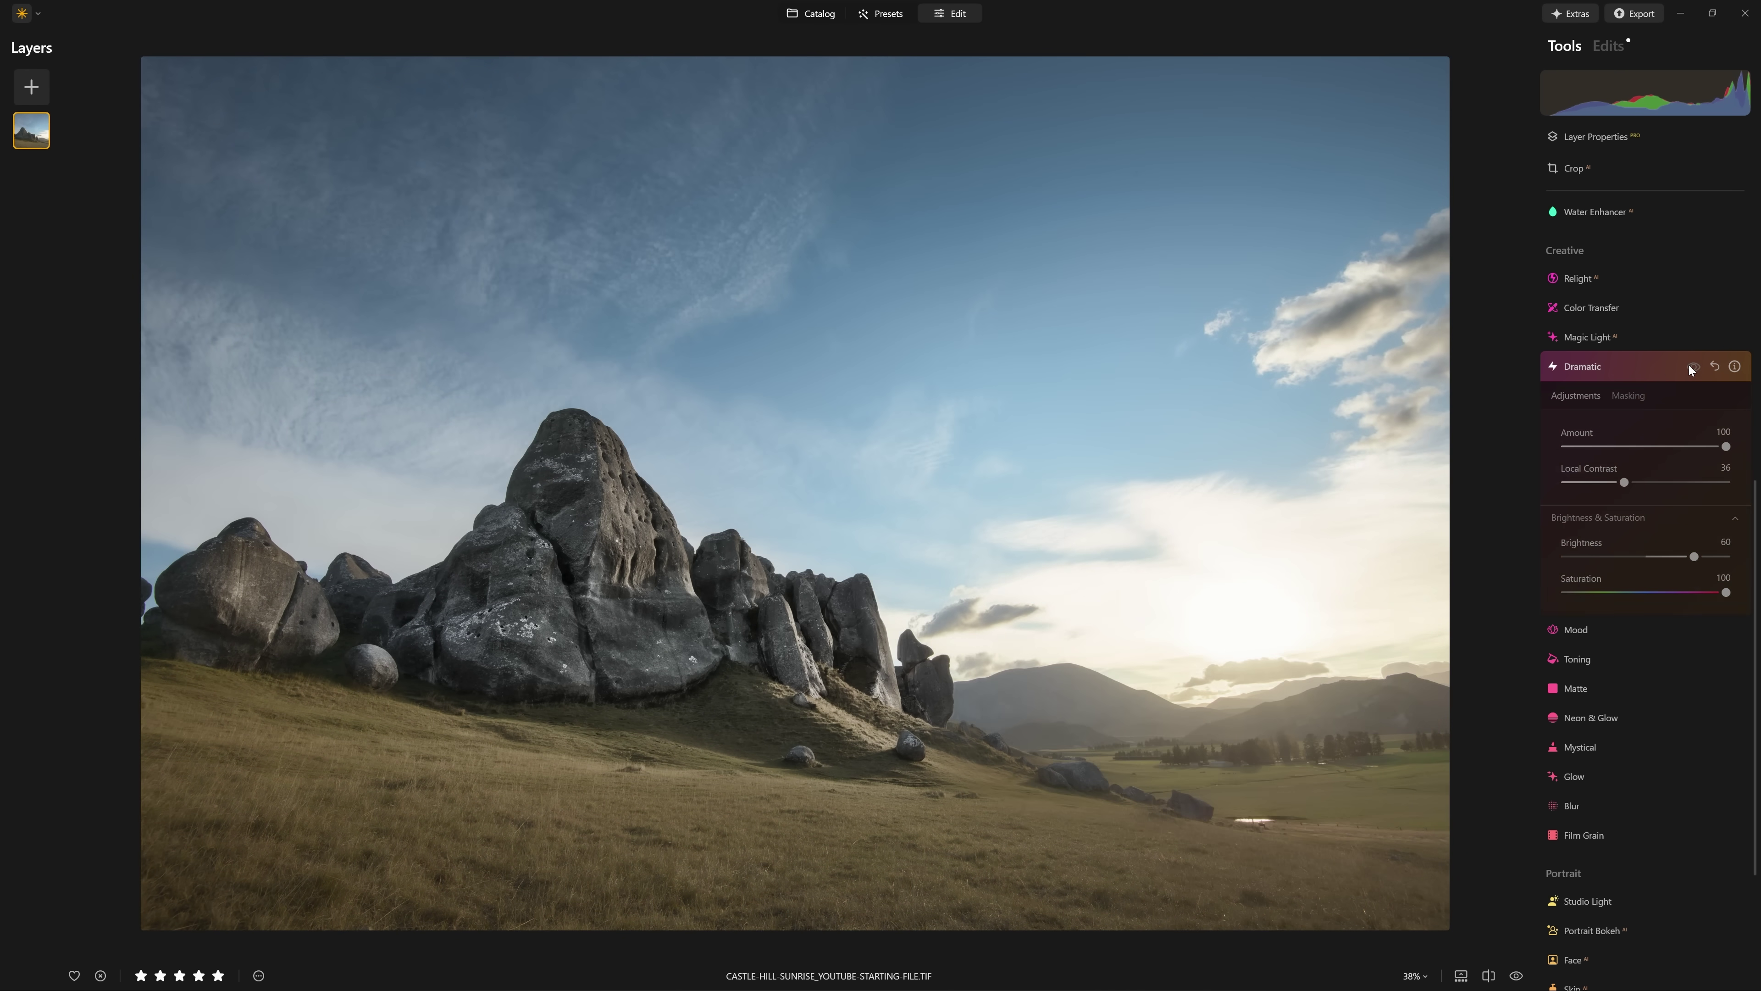
{"action": "left_click", "coordinate": [1692, 367]}
{"action": "left_click", "coordinate": [1692, 367]}
{"action": "left_click", "coordinate": [1692, 367]}
{"action": "left_click", "coordinate": [1628, 395]}
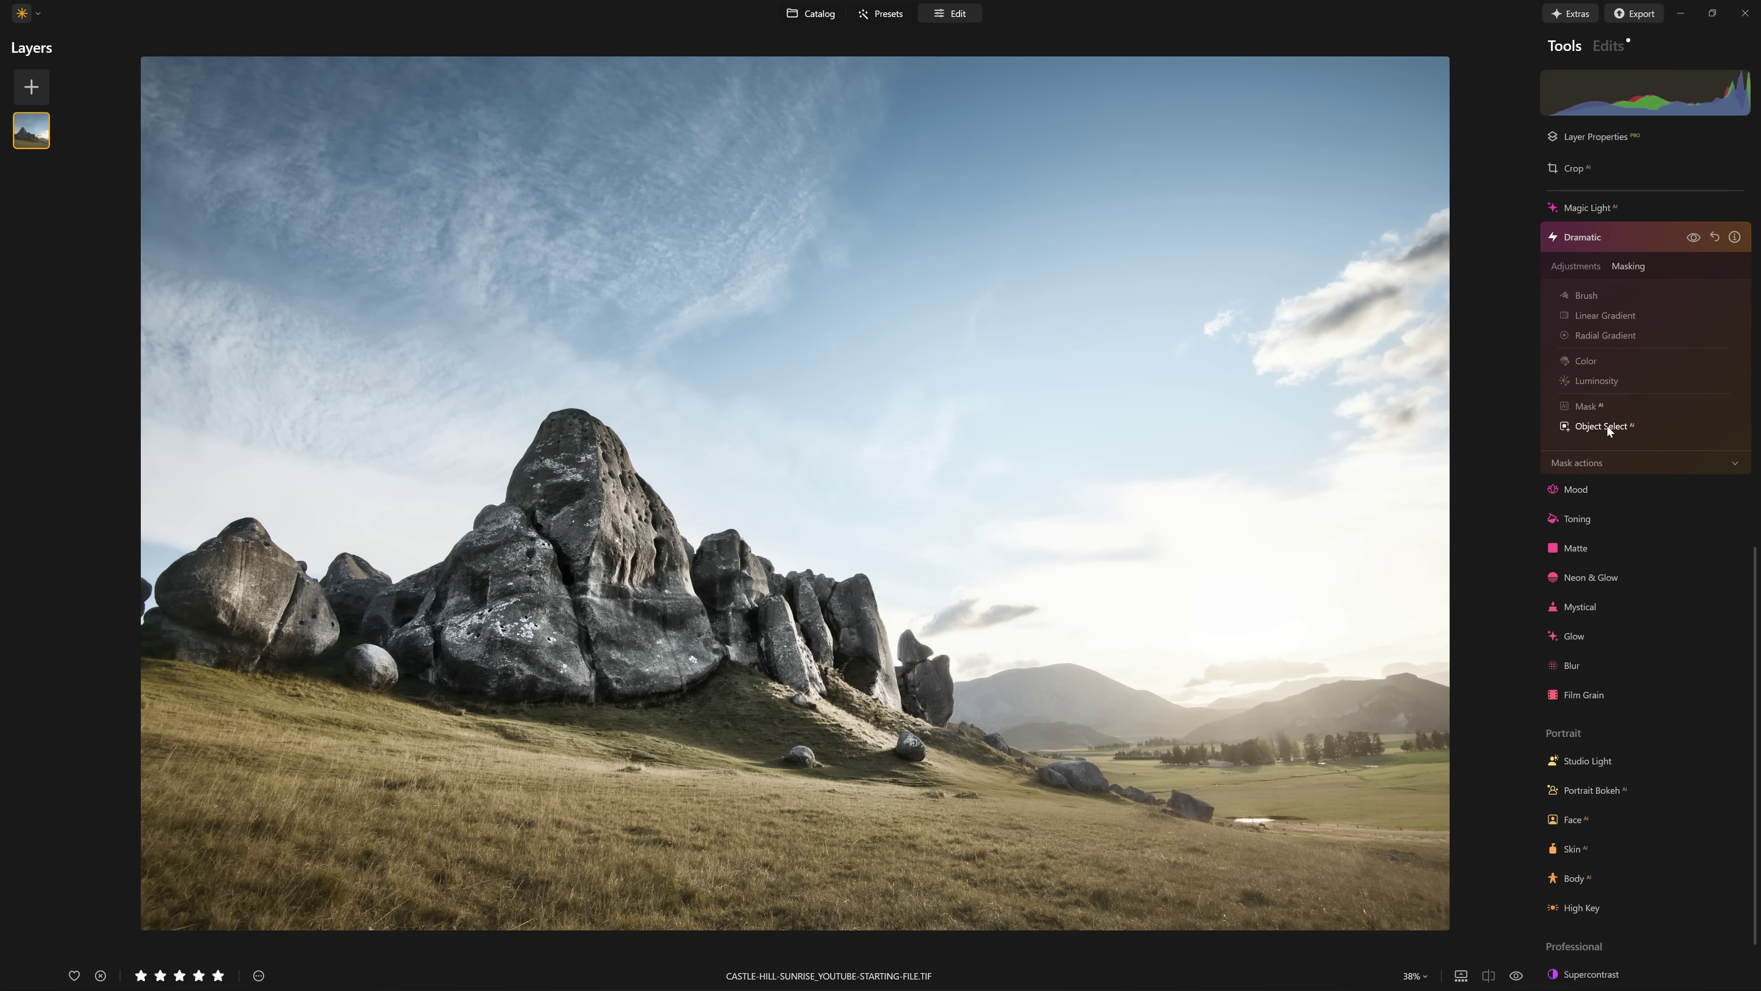
Paint a Strength 20 brush mask over the rock peak and the right-hand rocks.
{"action": "left_click", "coordinate": [1581, 299]}
{"action": "left_click", "coordinate": [1623, 316]}
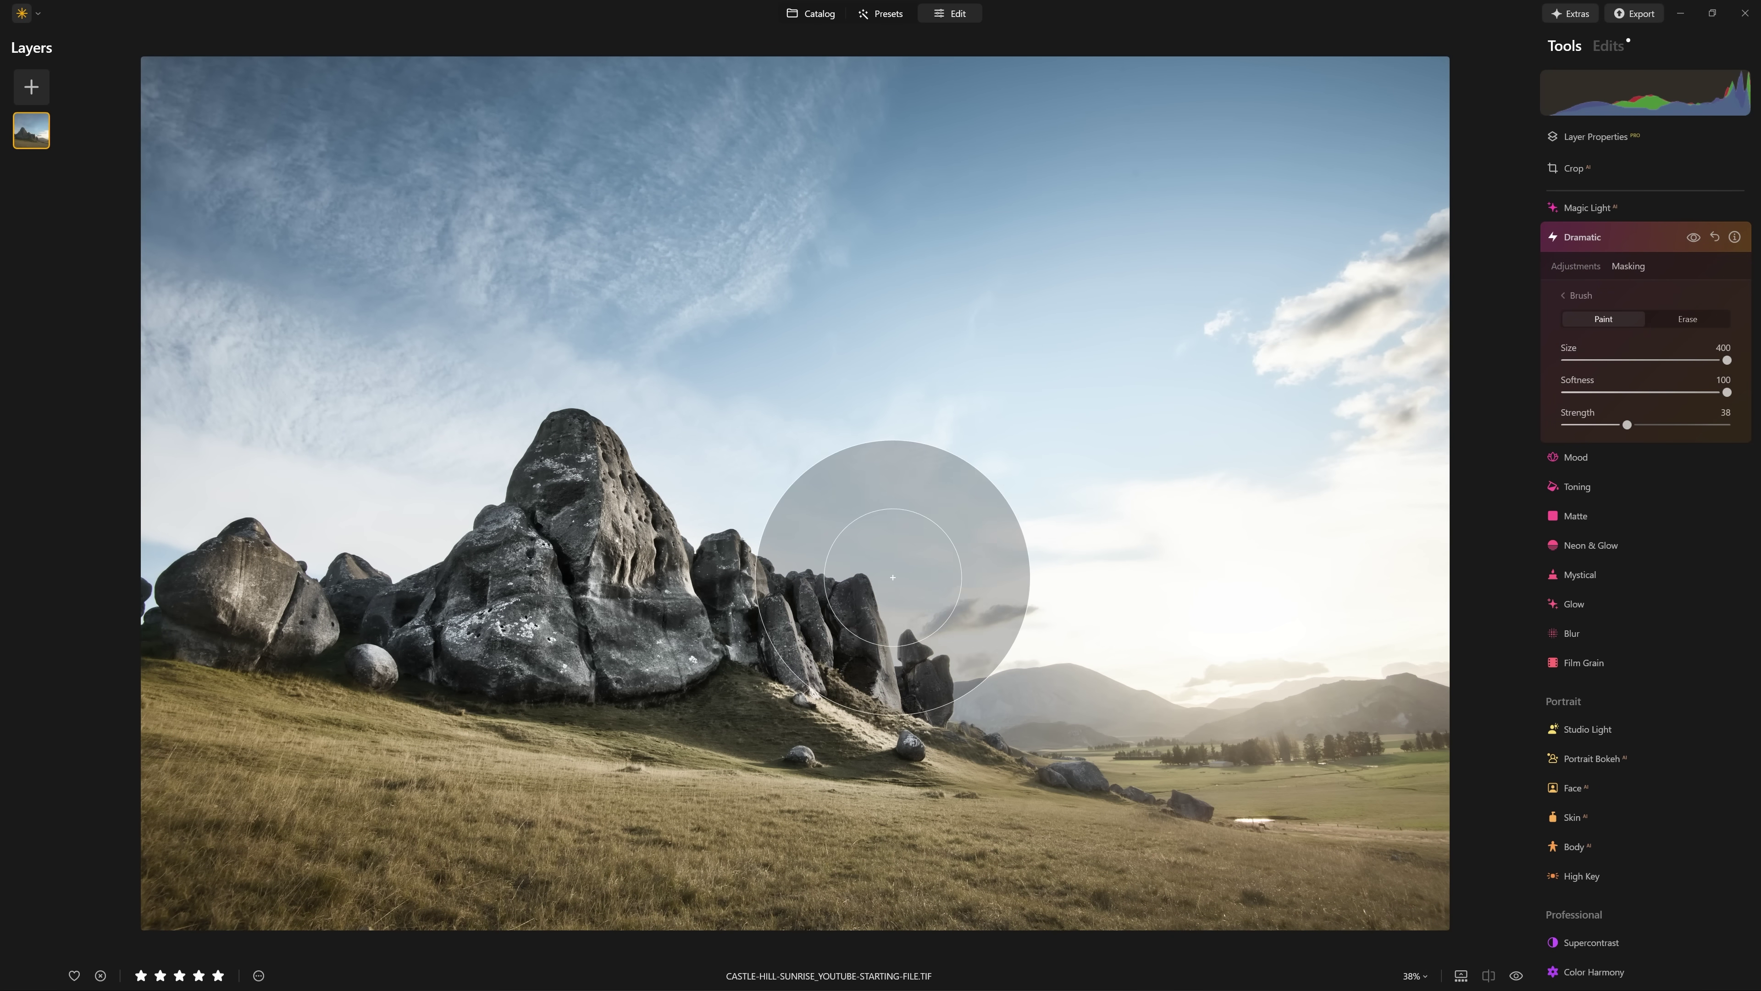
{"action": "key", "text": "bracketleft"}
{"action": "key", "text": "bracketleft"}
{"action": "key", "text": "bracketleft"}
{"action": "key", "text": "bracketleft"}
{"action": "key", "text": "bracketleft"}
{"action": "key", "text": "bracketleft"}
{"action": "key", "text": "bracketleft"}
{"action": "key", "text": "bracketleft"}
{"action": "key", "text": "bracketleft"}
{"action": "key", "text": "bracketleft"}
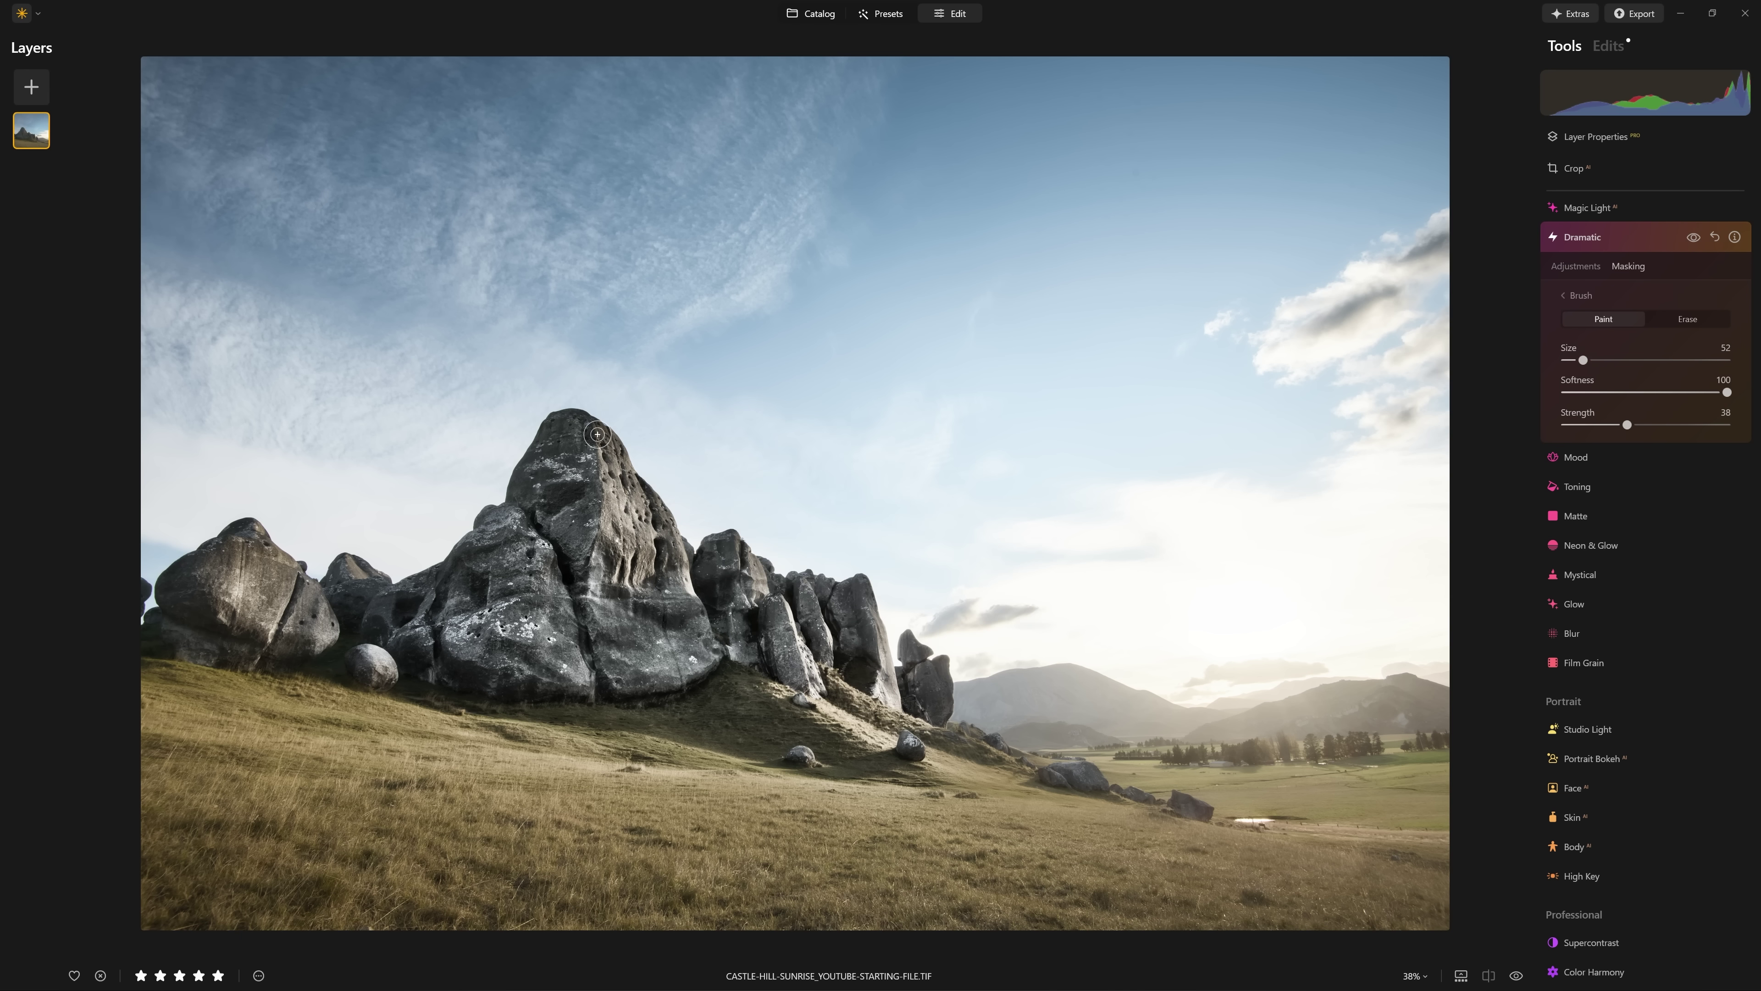
{"action": "left_click_drag", "start_coordinate": [597, 440], "coordinate": [613, 524]}
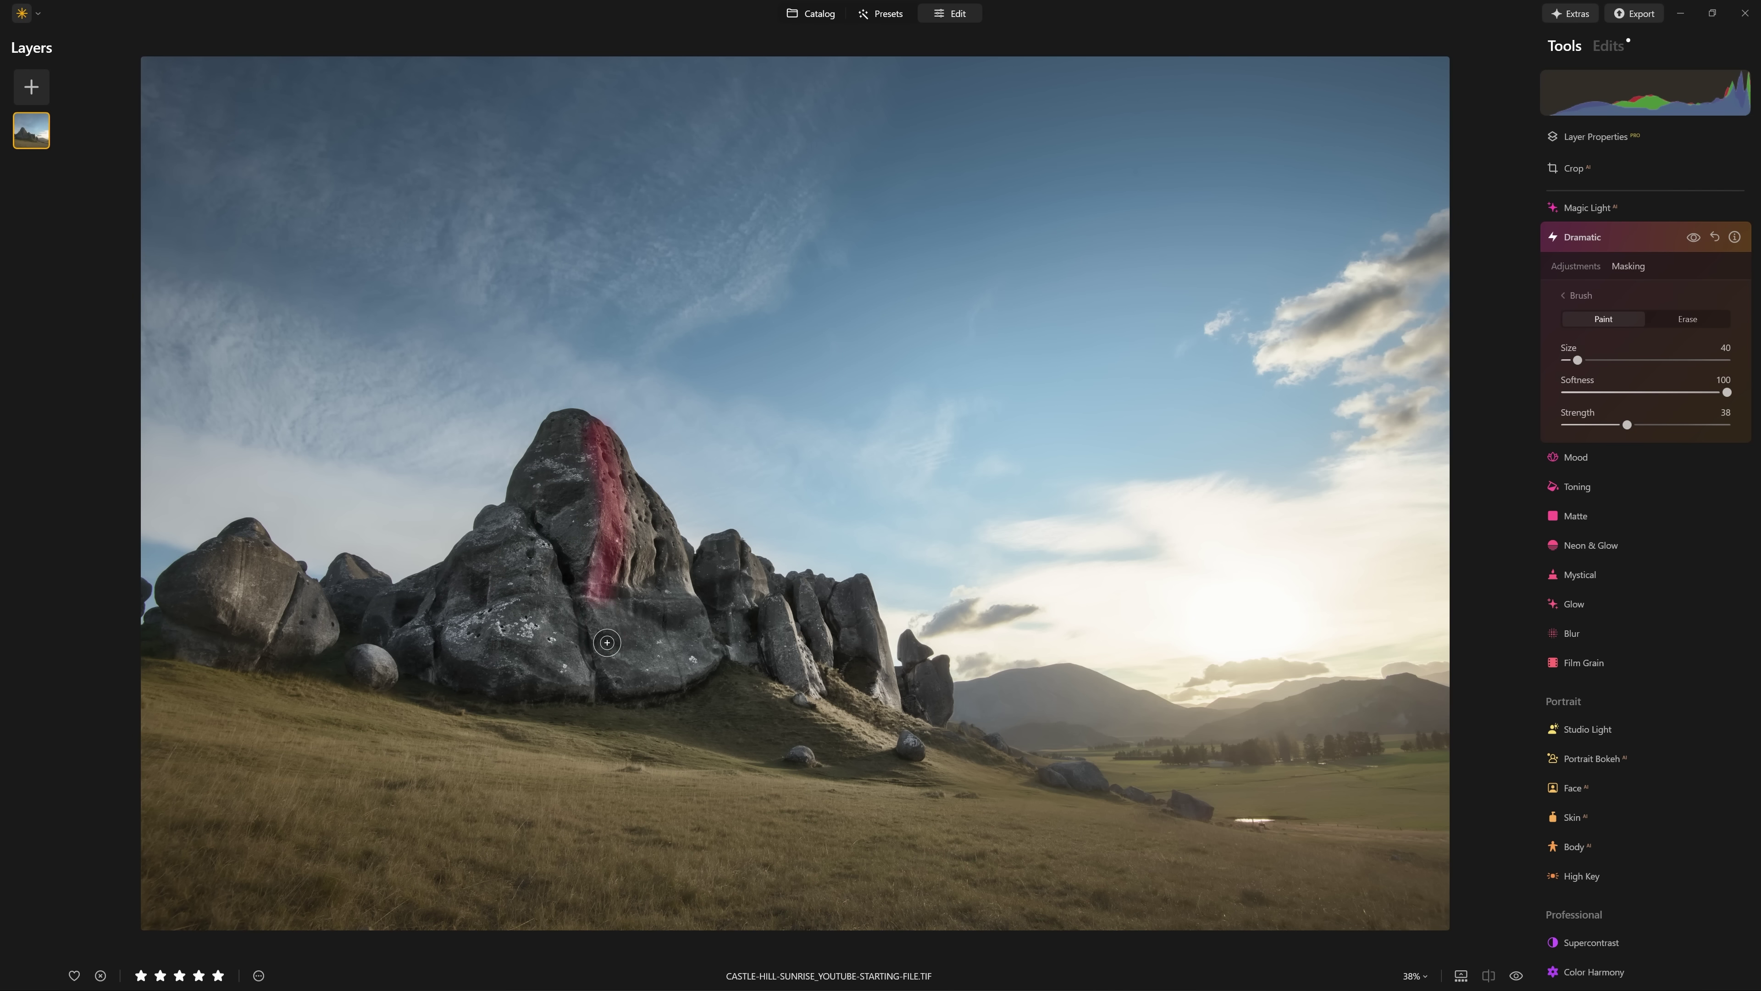
{"action": "key", "text": "bracketright"}
{"action": "key", "text": "bracketright"}
{"action": "key", "text": "bracketright"}
{"action": "left_click_drag", "start_coordinate": [610, 437], "coordinate": [600, 628]}
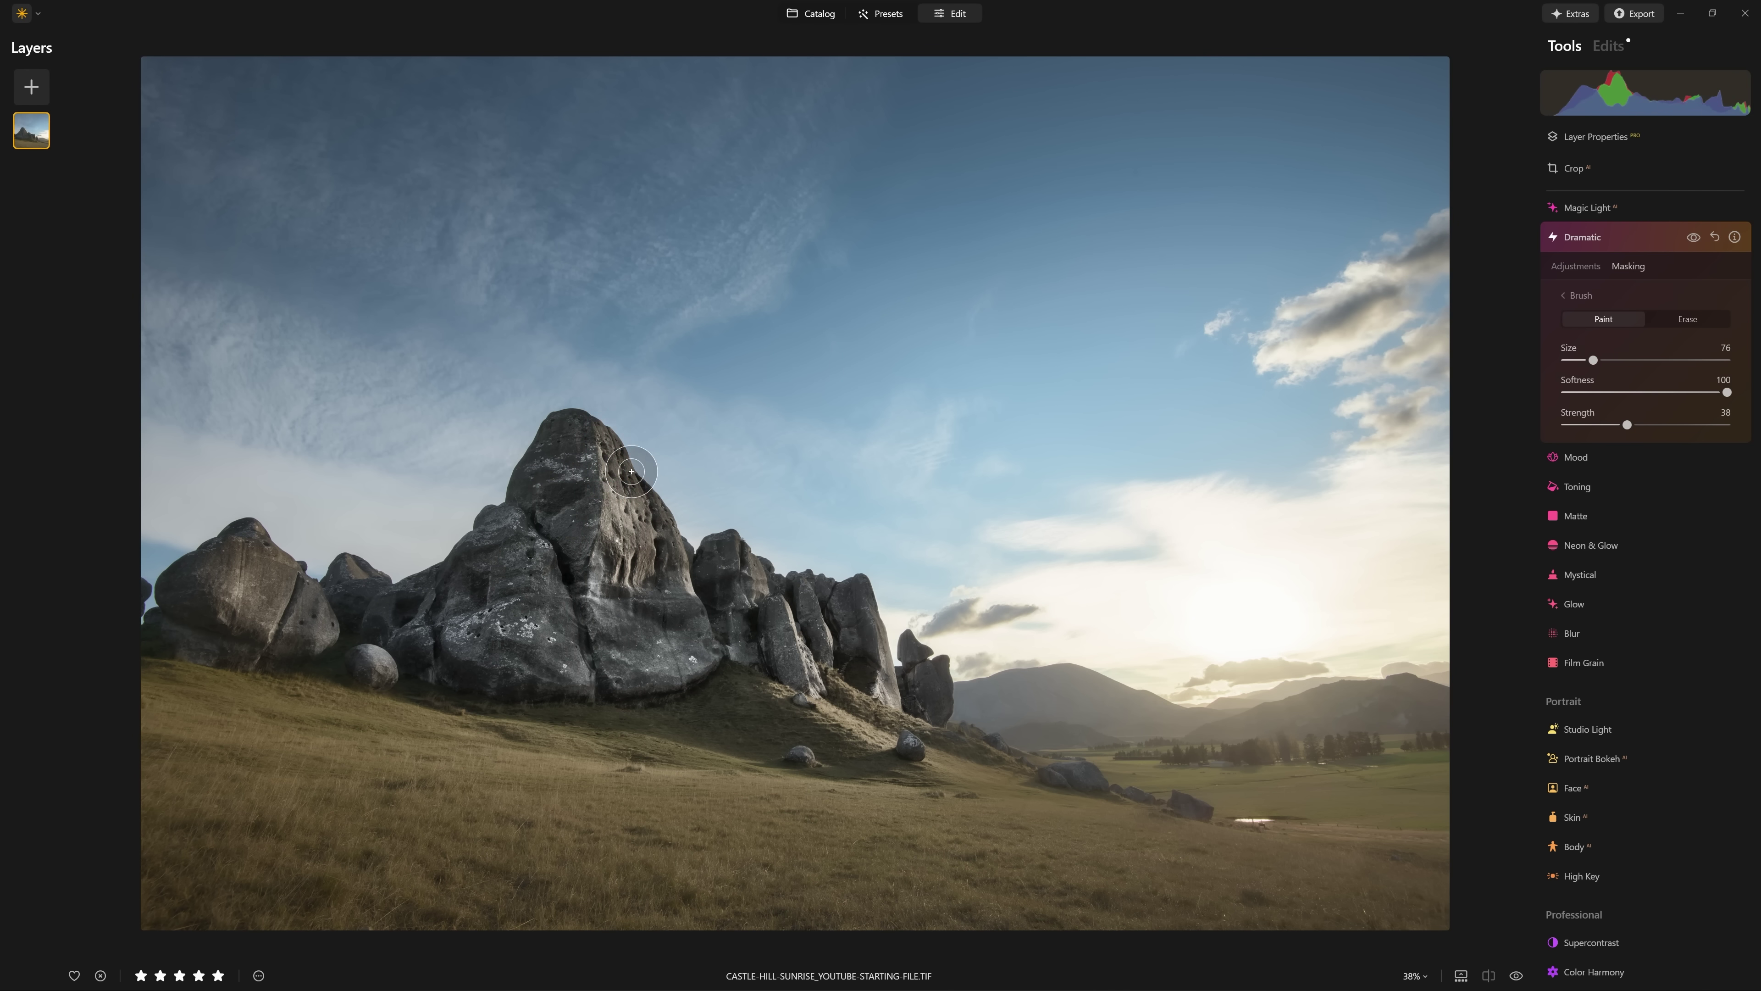
{"action": "mouse_move", "coordinate": [632, 472]}
{"action": "left_mouse_down"}
{"action": "mouse_move", "coordinate": [638, 585]}
{"action": "mouse_move", "coordinate": [631, 515]}
{"action": "mouse_move", "coordinate": [700, 697]}
{"action": "mouse_move", "coordinate": [757, 668]}
{"action": "mouse_move", "coordinate": [739, 571]}
{"action": "mouse_move", "coordinate": [749, 652]}
{"action": "left_mouse_up"}
{"action": "key", "text": "bracketright"}
{"action": "key", "text": "bracketright"}
{"action": "key", "text": "bracketright"}
{"action": "key", "text": "bracketright"}
{"action": "left_click_drag", "start_coordinate": [853, 624], "coordinate": [832, 687]}
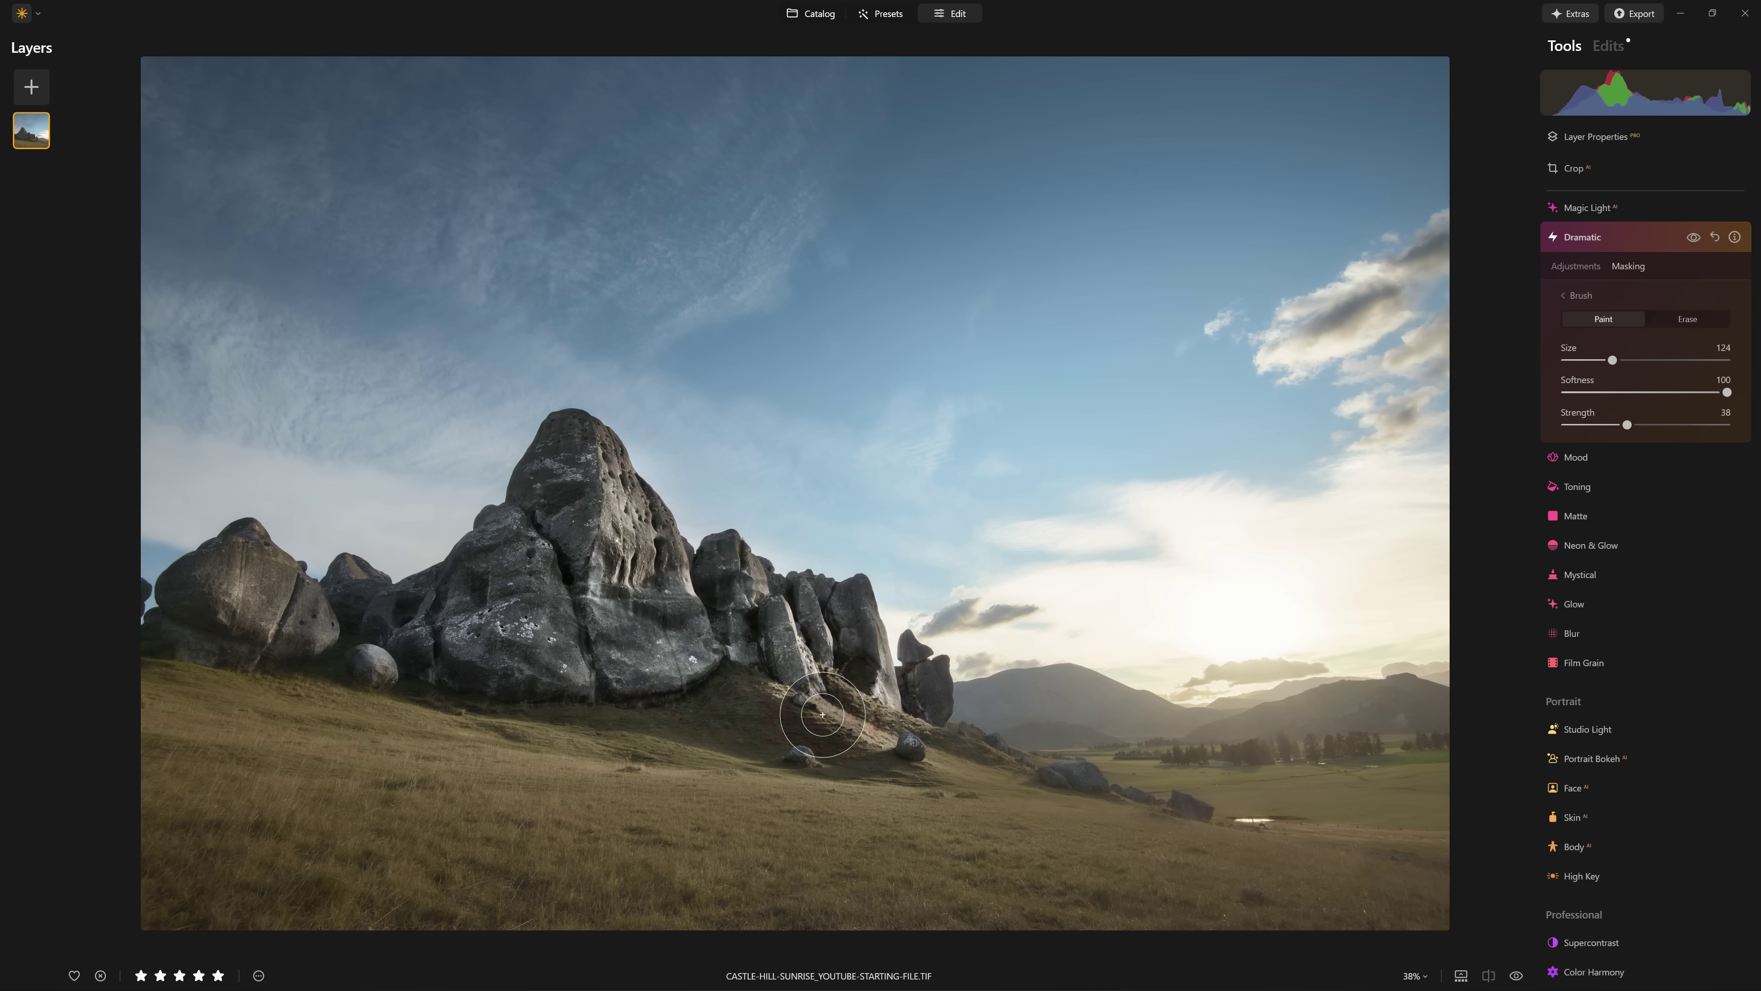
Extend the mask across the grassy slope and along the rock edges, comparing with the effect hidden.
{"action": "key", "text": "bracketleft"}
{"action": "key", "text": "bracketleft"}
{"action": "key", "text": "bracketleft"}
{"action": "left_click_drag", "start_coordinate": [813, 783], "coordinate": [404, 779]}
{"action": "mouse_move", "coordinate": [346, 727]}
{"action": "left_mouse_down"}
{"action": "mouse_move", "coordinate": [1086, 809]}
{"action": "mouse_move", "coordinate": [413, 747]}
{"action": "mouse_move", "coordinate": [1184, 838]}
{"action": "left_mouse_up"}
{"action": "key", "text": "bracketleft"}
{"action": "key", "text": "bracketleft"}
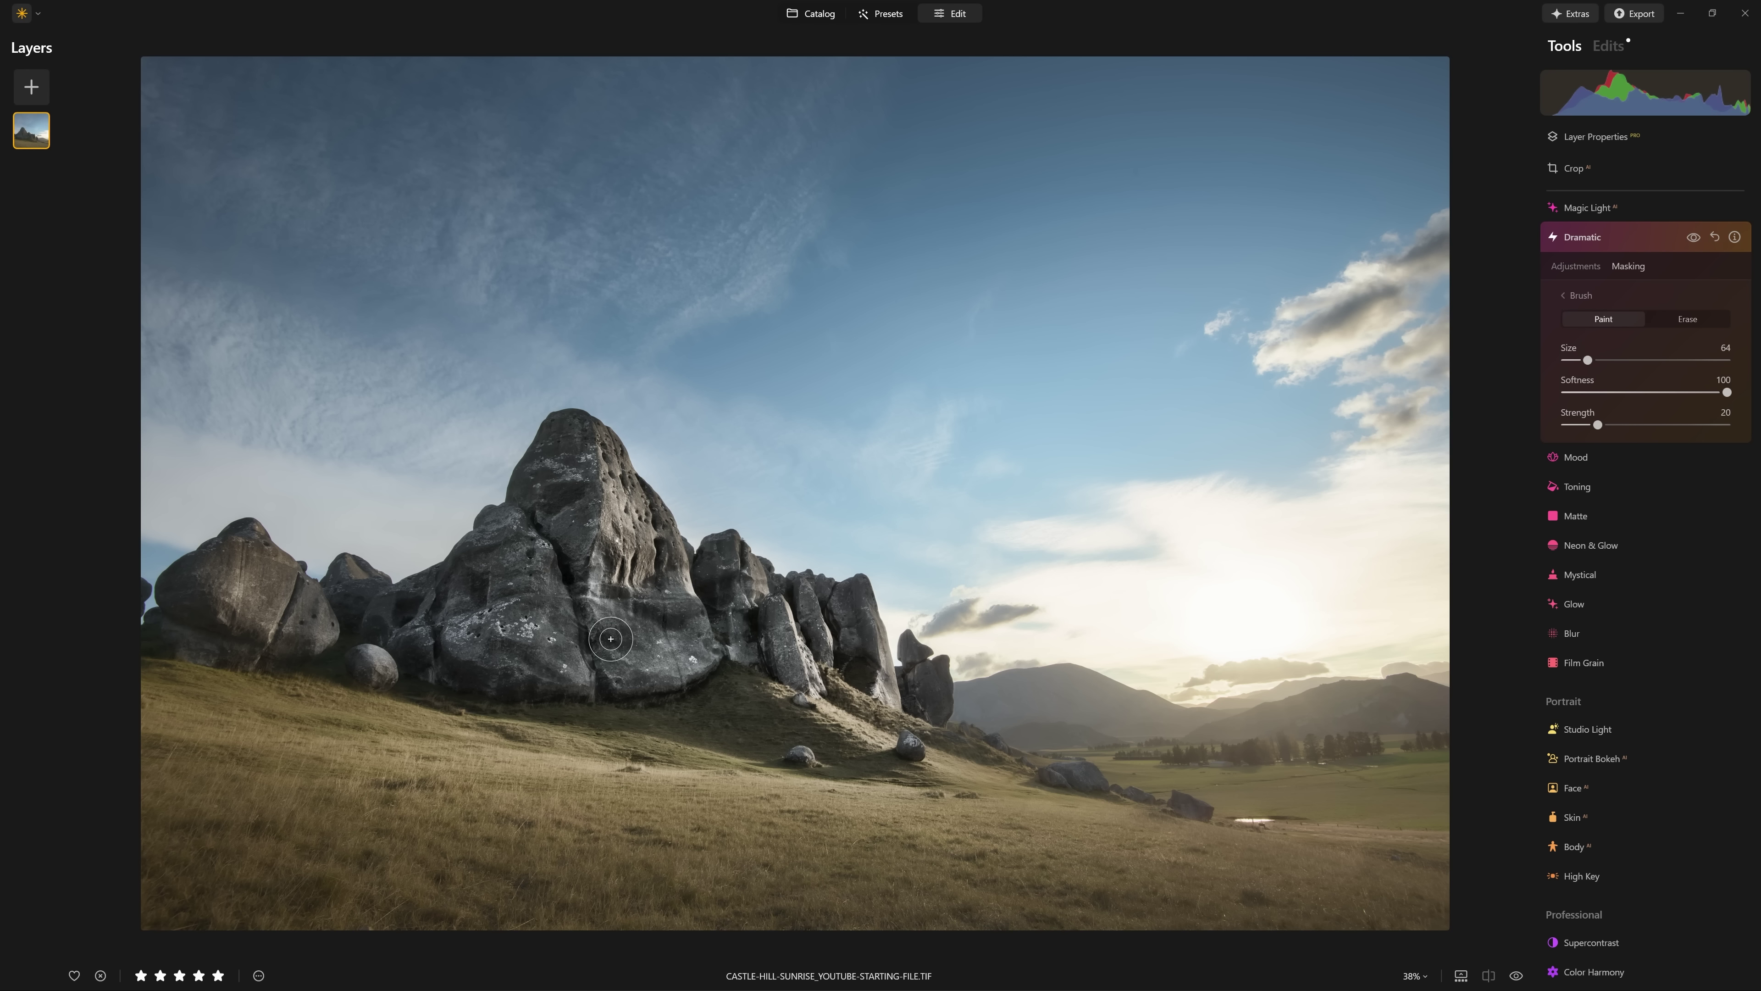
{"action": "mouse_move", "coordinate": [532, 566]}
{"action": "left_mouse_down"}
{"action": "mouse_move", "coordinate": [552, 645]}
{"action": "mouse_move", "coordinate": [457, 604]}
{"action": "left_mouse_up"}
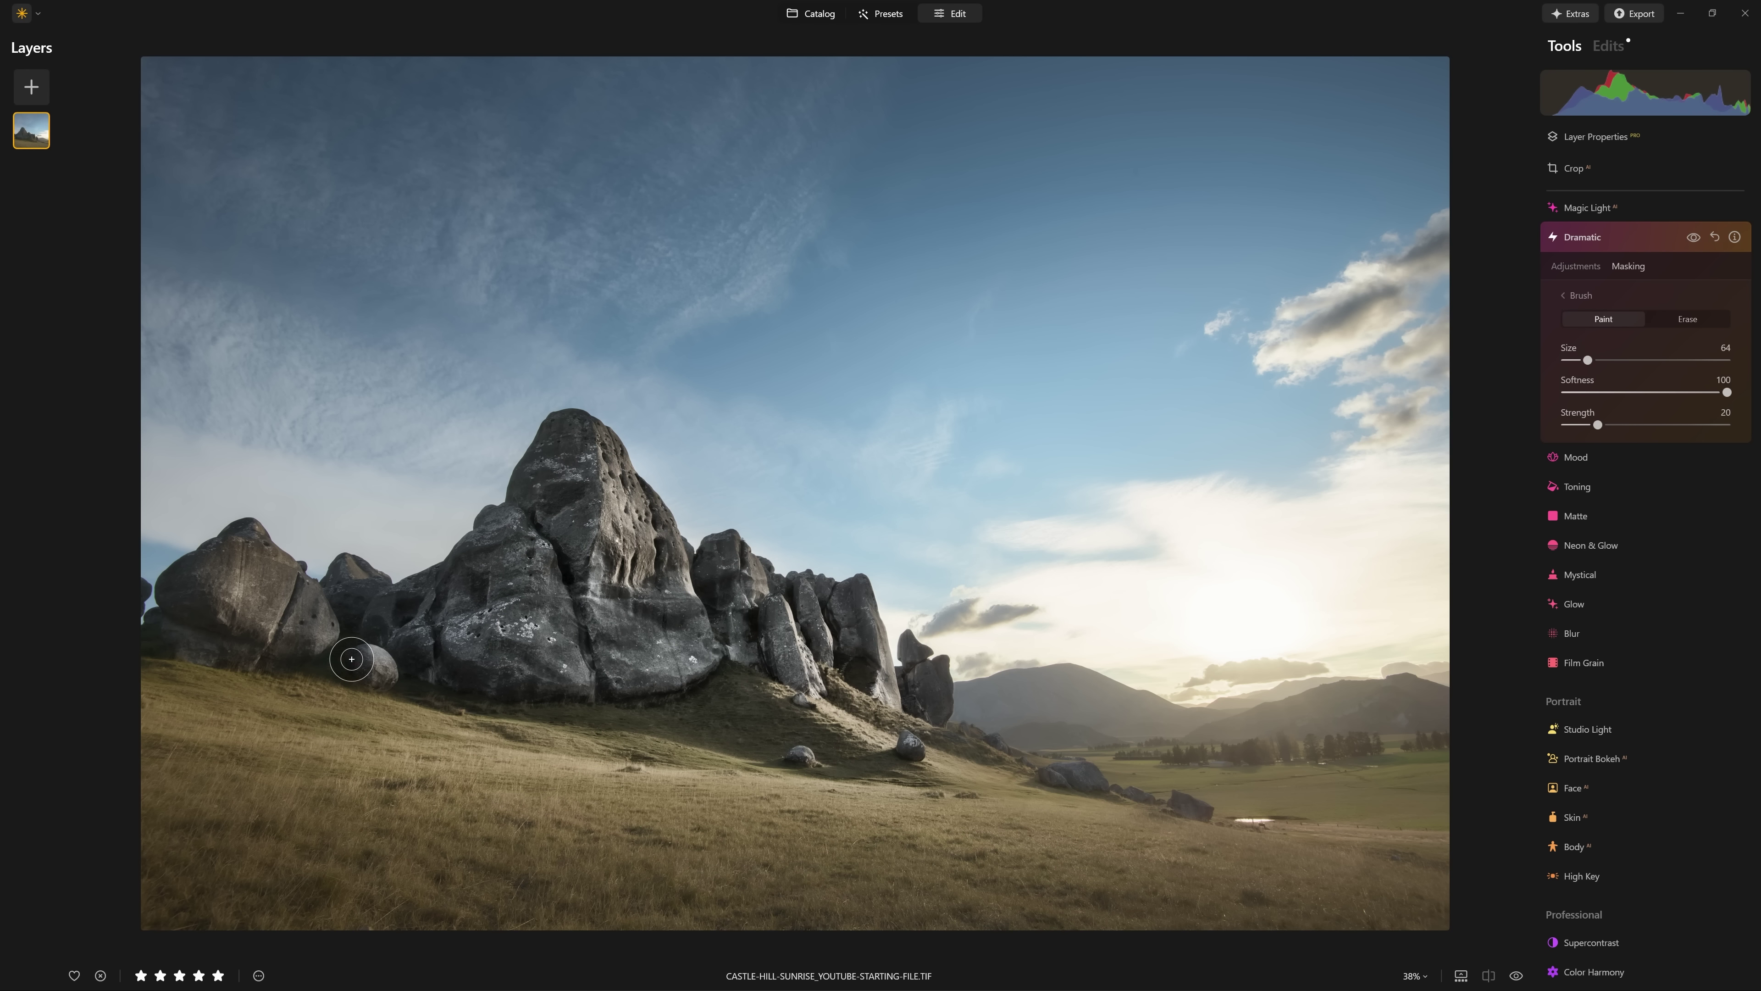
{"action": "key", "text": "bracketleft"}
{"action": "key", "text": "bracketleft"}
{"action": "key", "text": "bracketleft"}
{"action": "left_click_drag", "start_coordinate": [860, 596], "coordinate": [906, 682]}
{"action": "left_click_drag", "start_coordinate": [1572, 360], "coordinate": [1692, 360]}
{"action": "left_click", "coordinate": [1692, 237]}
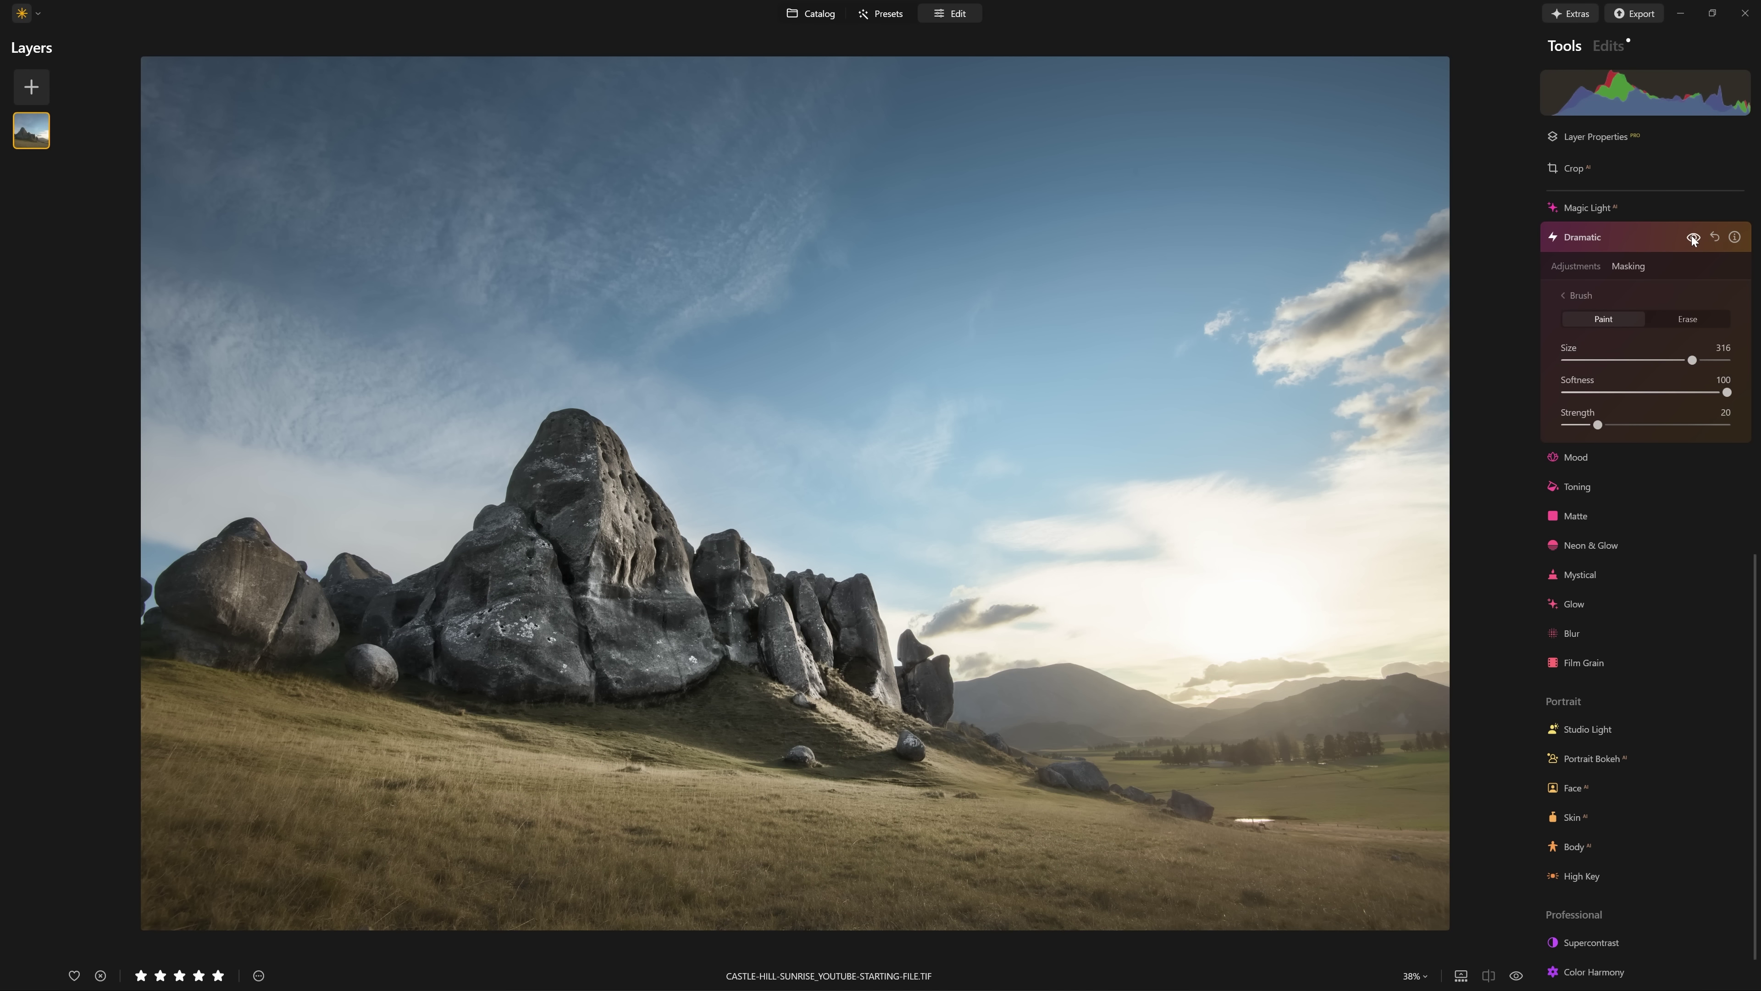
{"action": "left_click", "coordinate": [1693, 237]}
{"action": "key", "text": "bracketleft"}
{"action": "key", "text": "bracketleft"}
{"action": "key", "text": "bracketleft"}
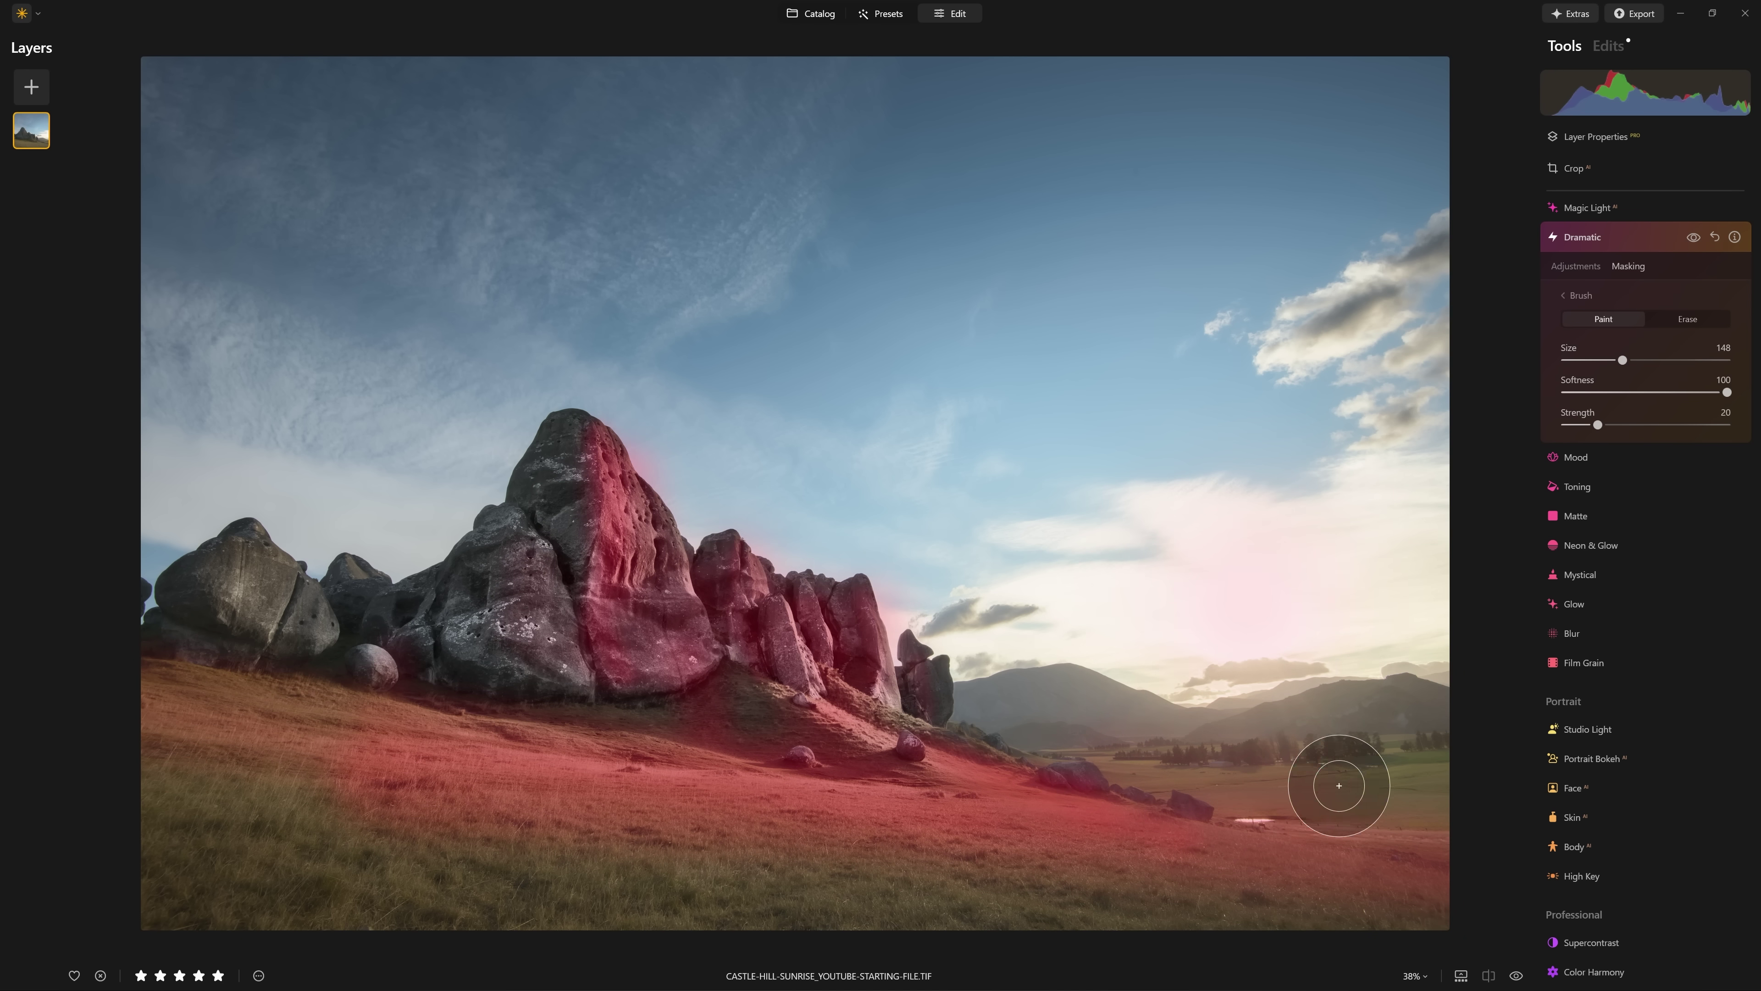
{"action": "key", "text": "bracketleft"}
{"action": "key", "text": "bracketleft"}
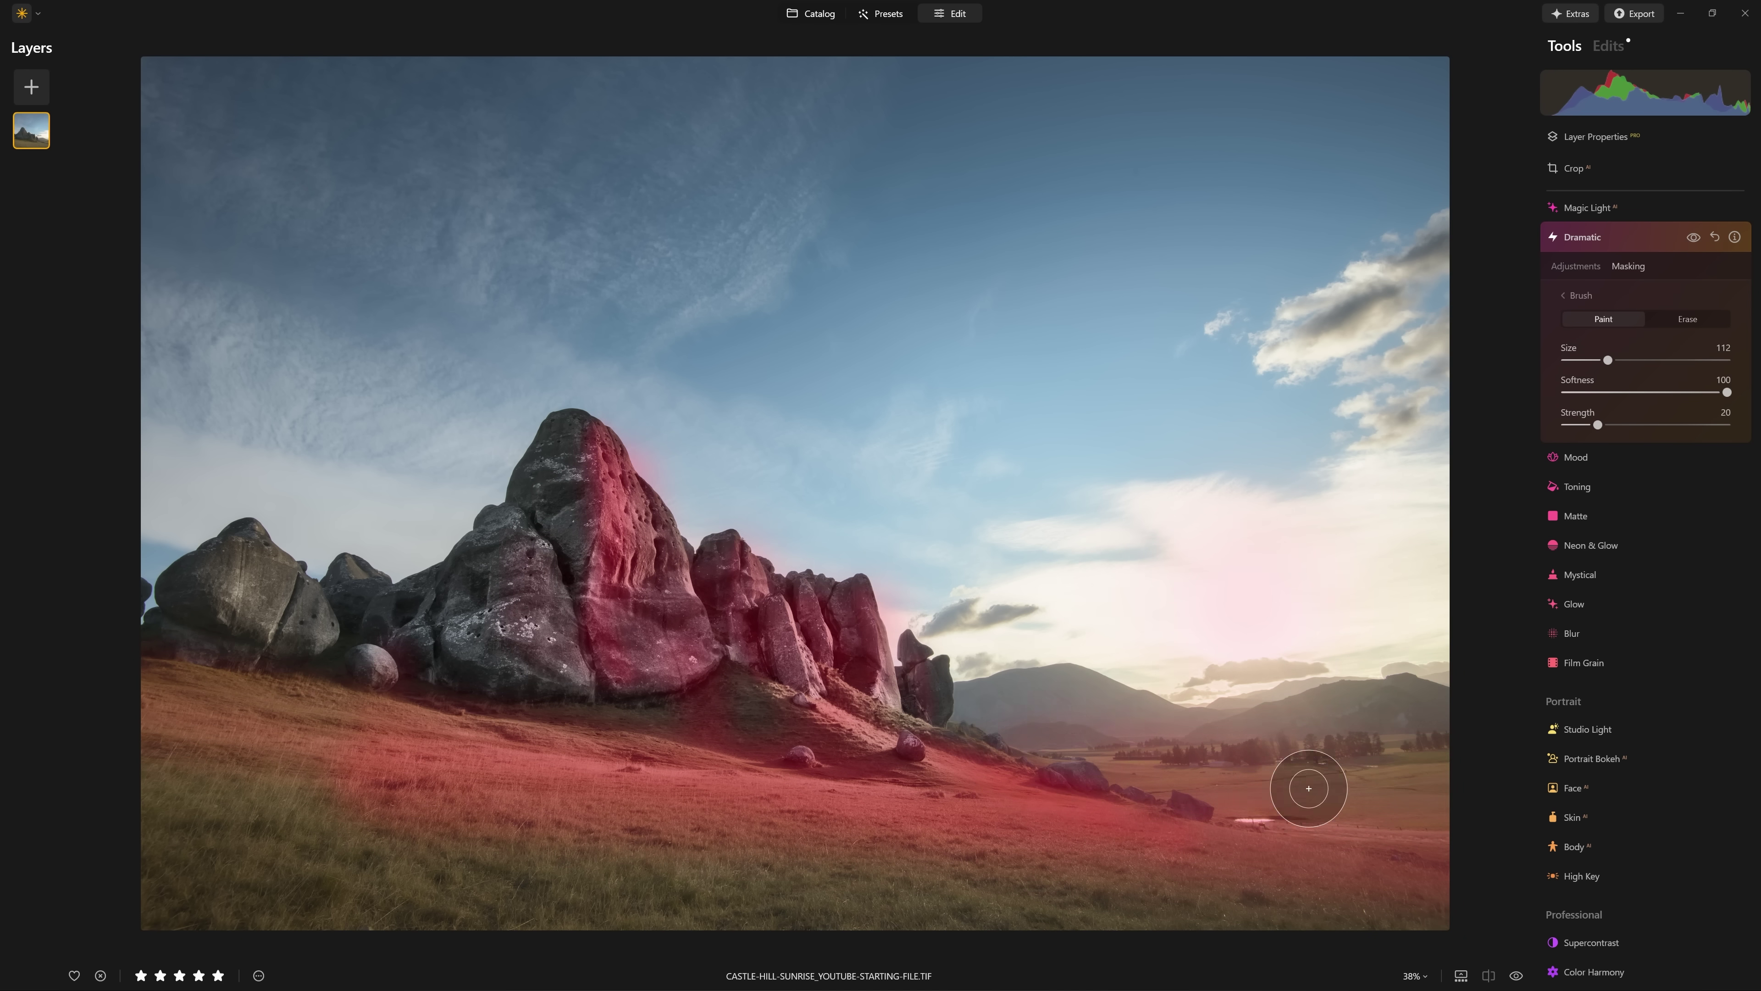
Add another Dramatic effect at full Amount with Brightness reset to its default 30.
{"action": "left_click", "coordinate": [1641, 245]}
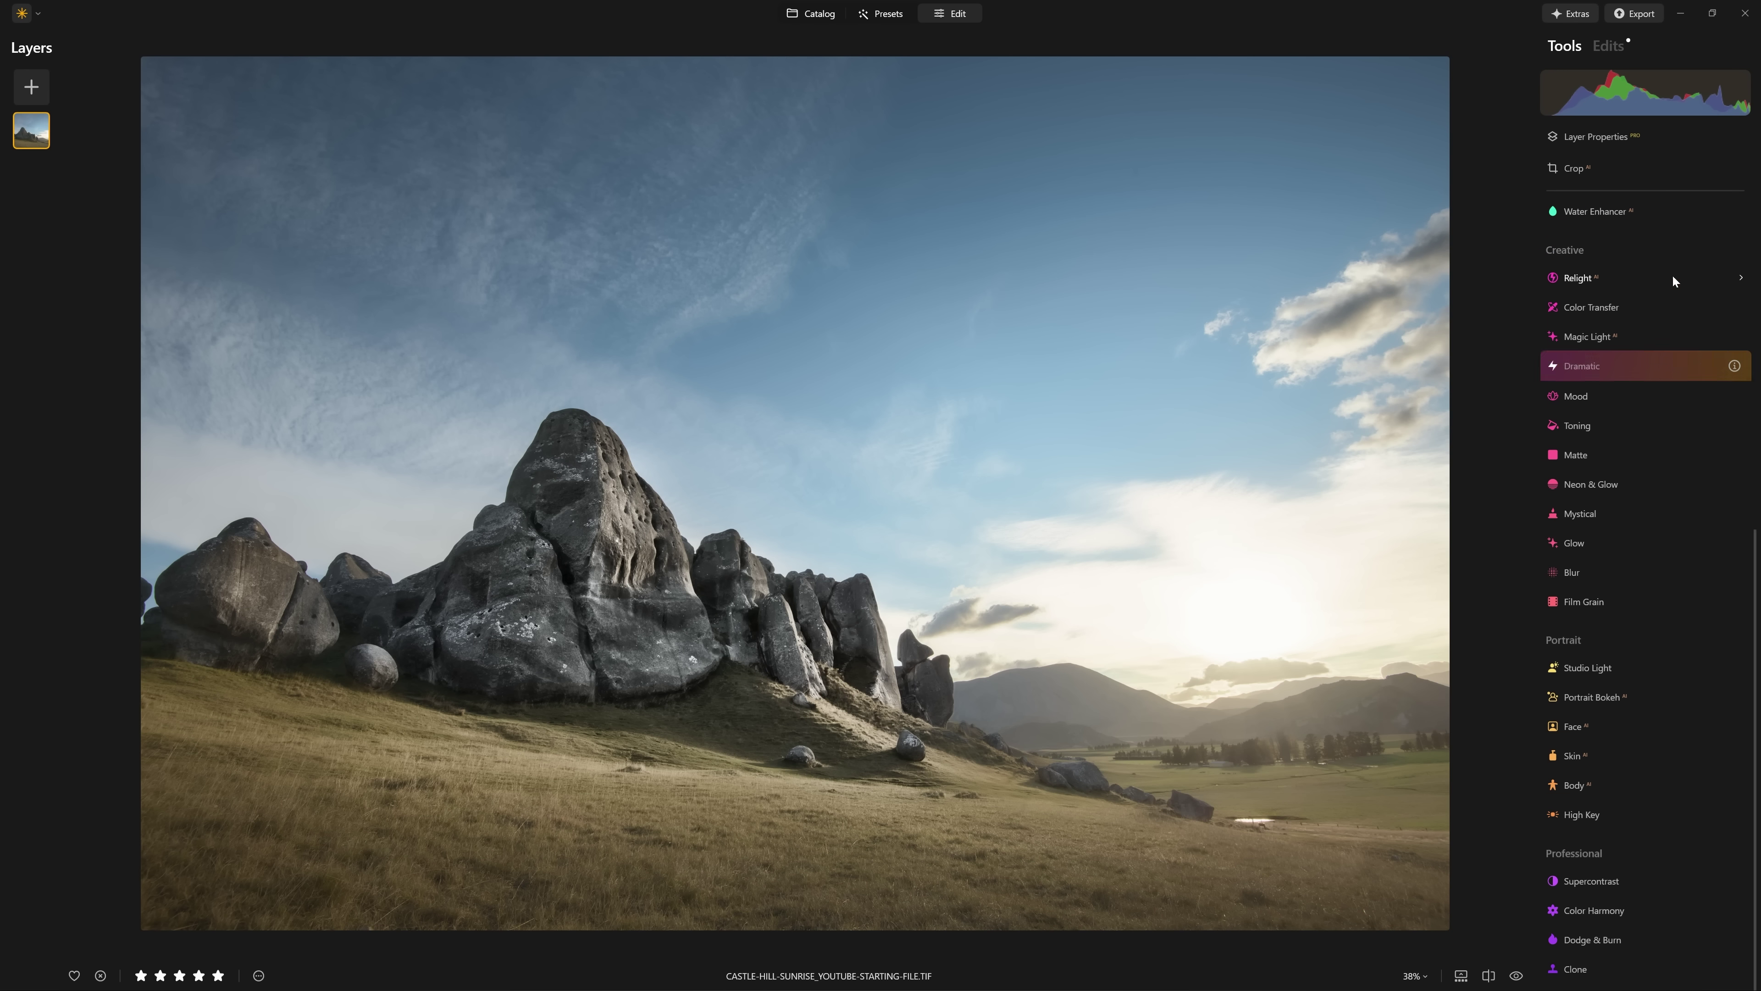
{"action": "left_click", "coordinate": [1588, 374]}
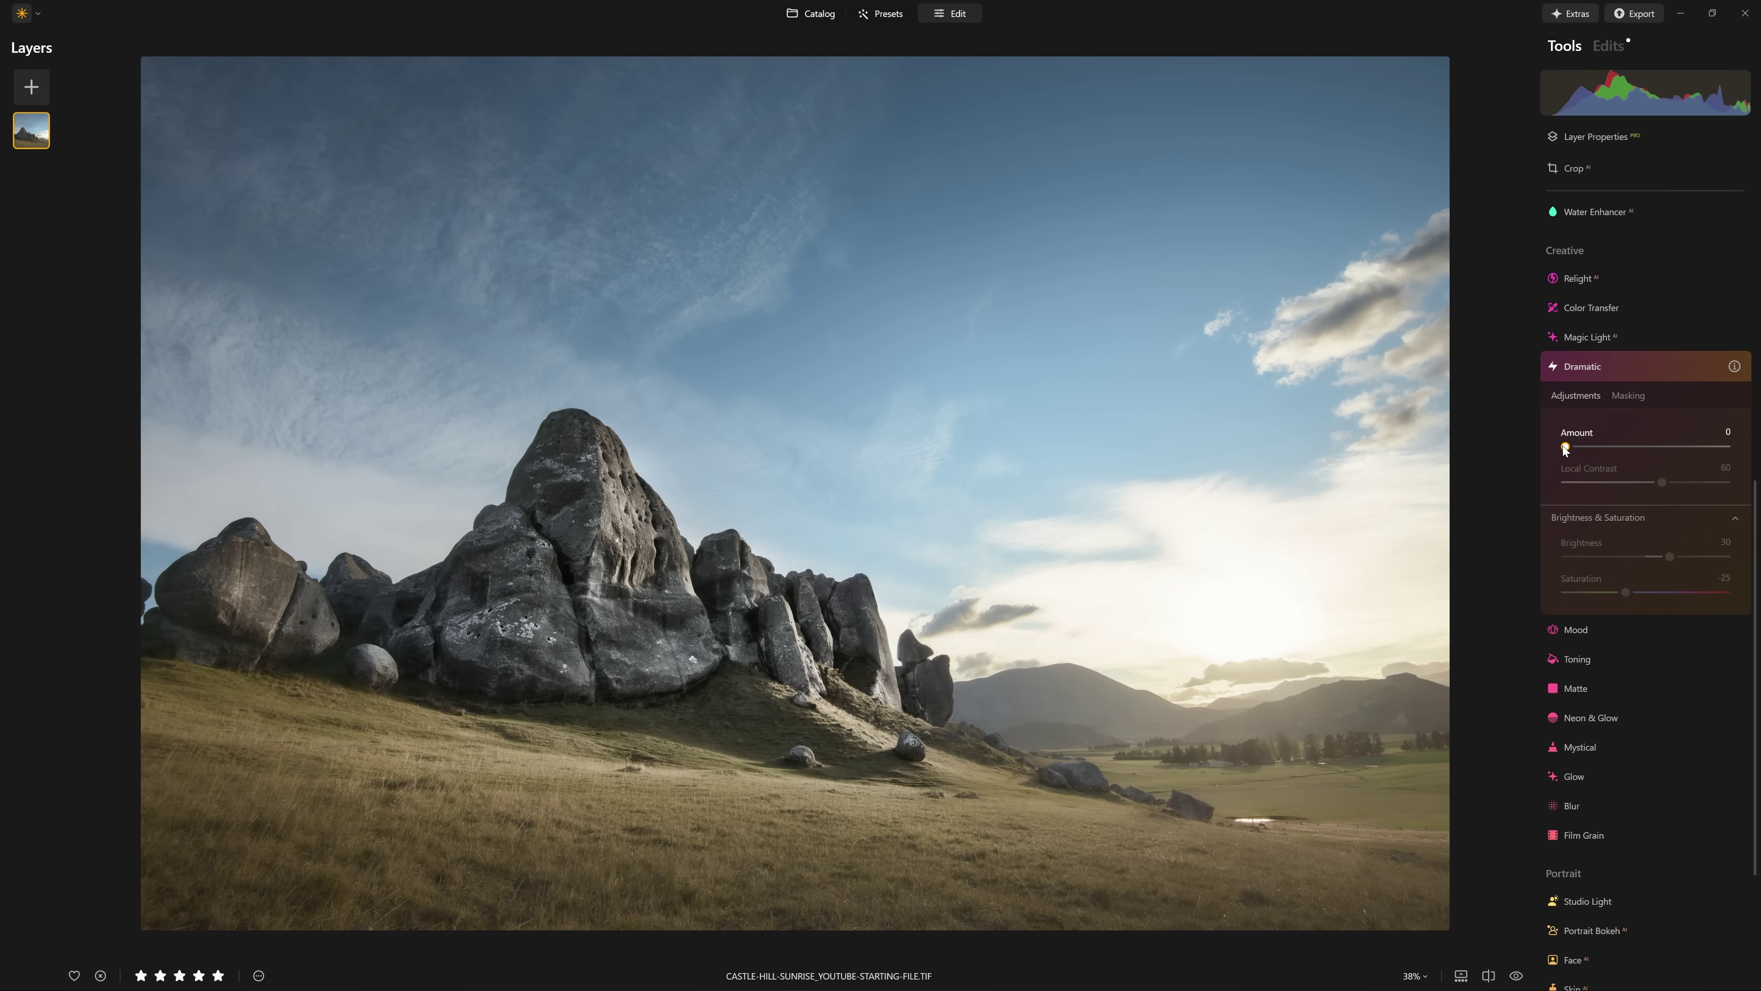
{"action": "left_click_drag", "start_coordinate": [1563, 445], "coordinate": [1556, 486]}
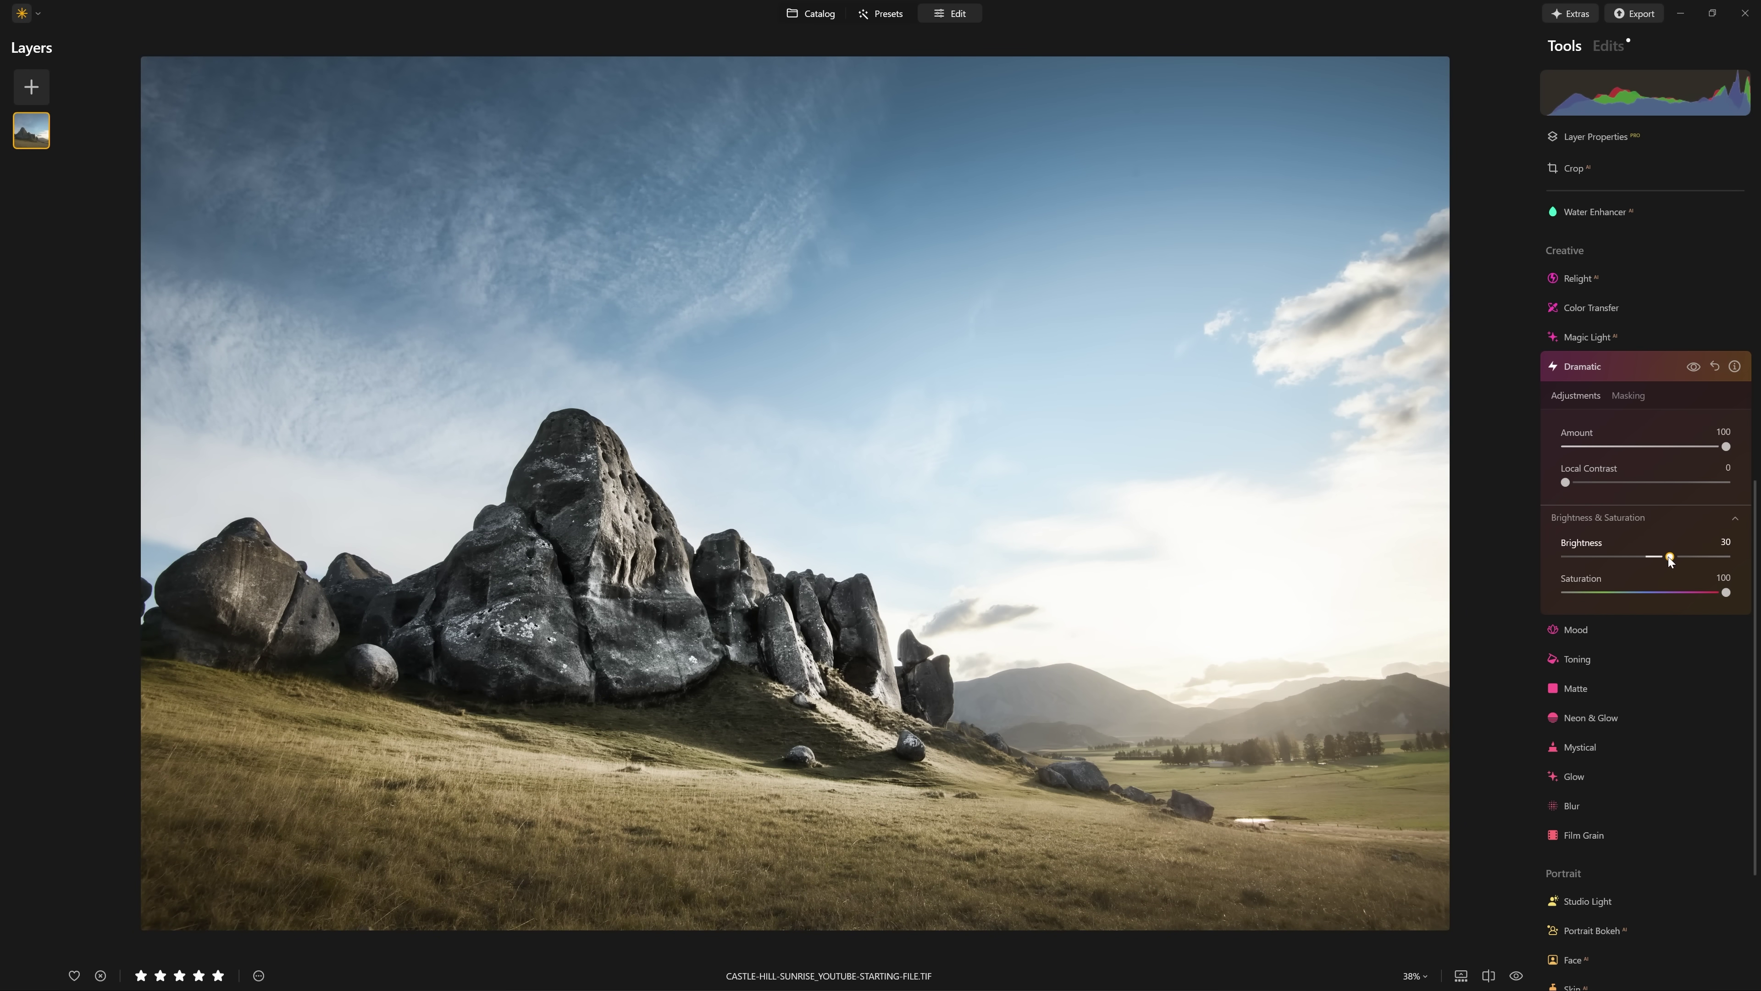
{"action": "left_click_drag", "start_coordinate": [1670, 560], "coordinate": [1647, 559]}
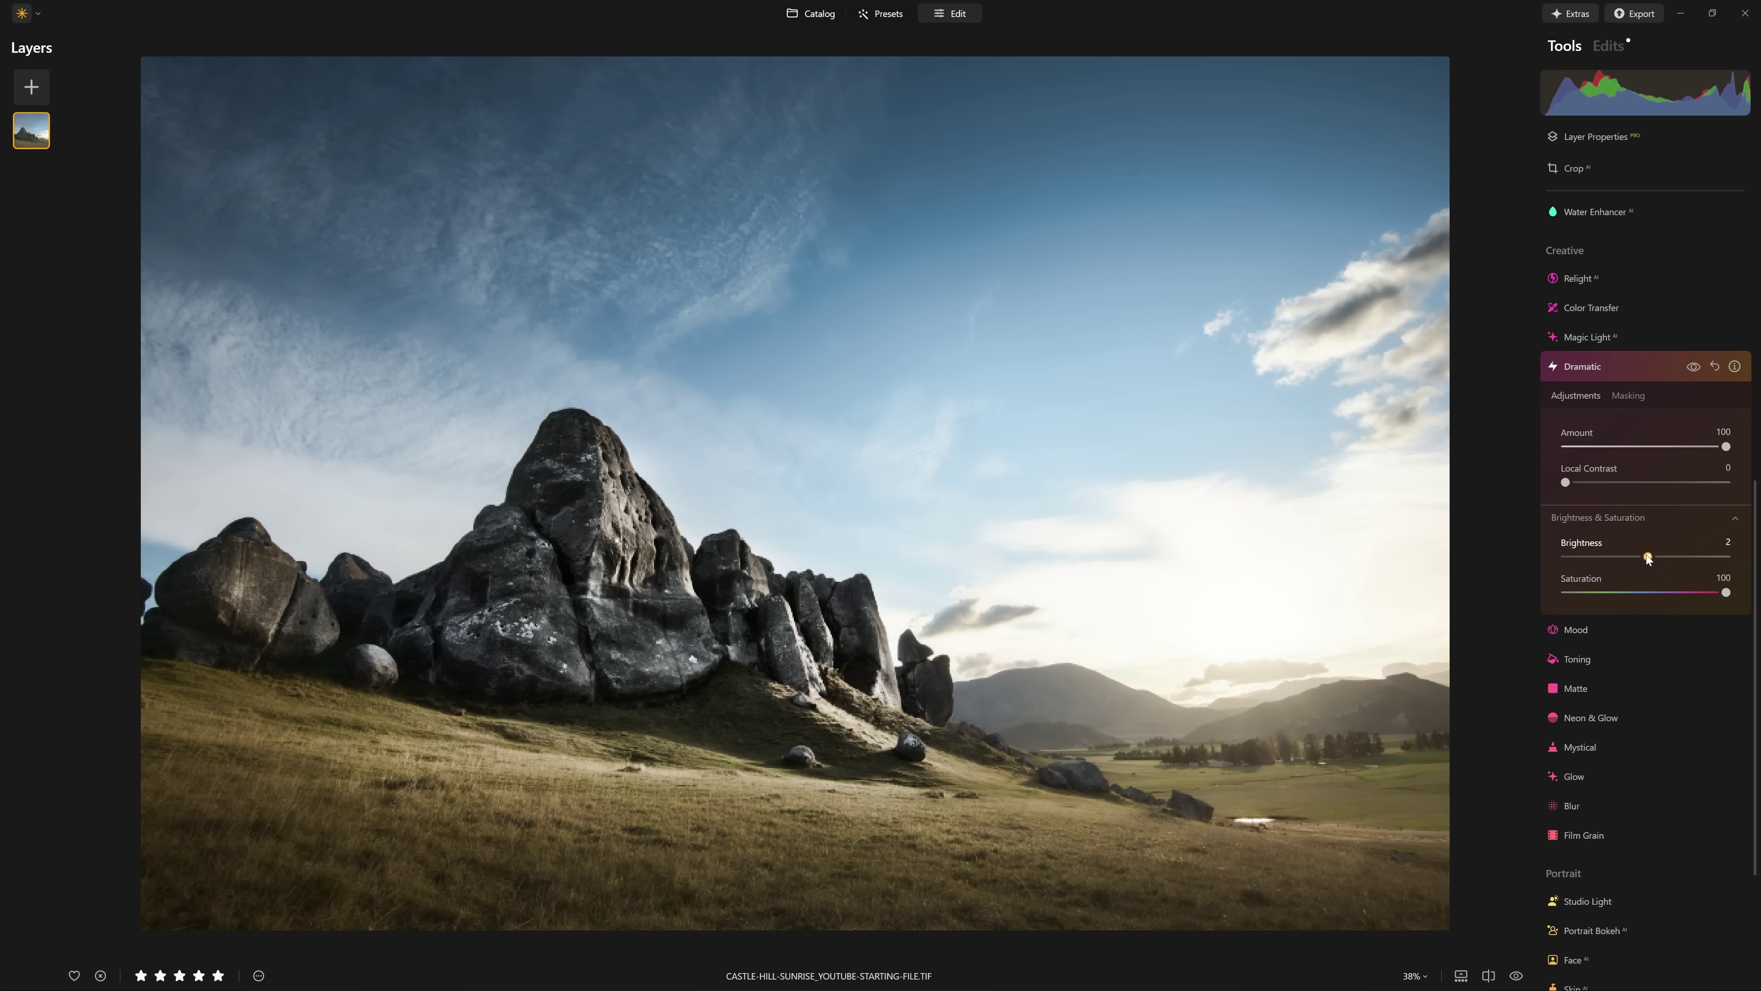
{"action": "double_click", "coordinate": [1654, 556]}
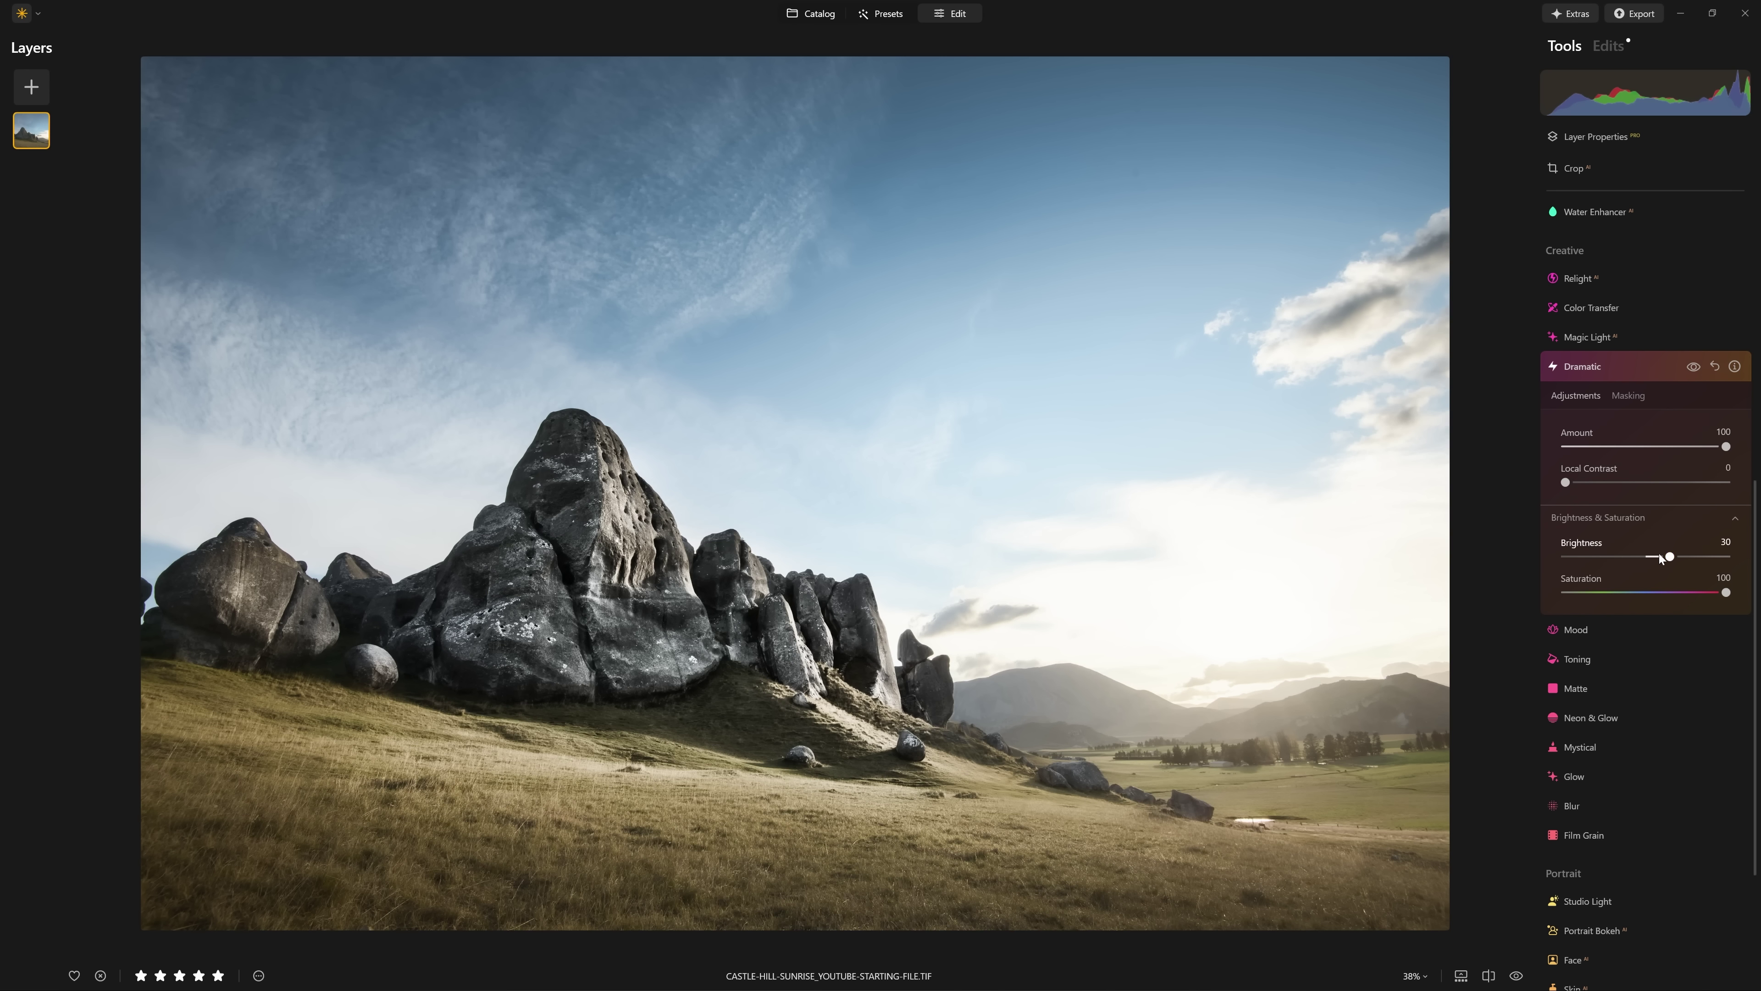
Lower the new Dramatic effect's Amount to 32, comparing with the effect hidden.
{"action": "left_click", "coordinate": [1691, 367]}
{"action": "left_click", "coordinate": [1691, 366]}
{"action": "left_click_drag", "start_coordinate": [1692, 445], "coordinate": [1620, 448]}
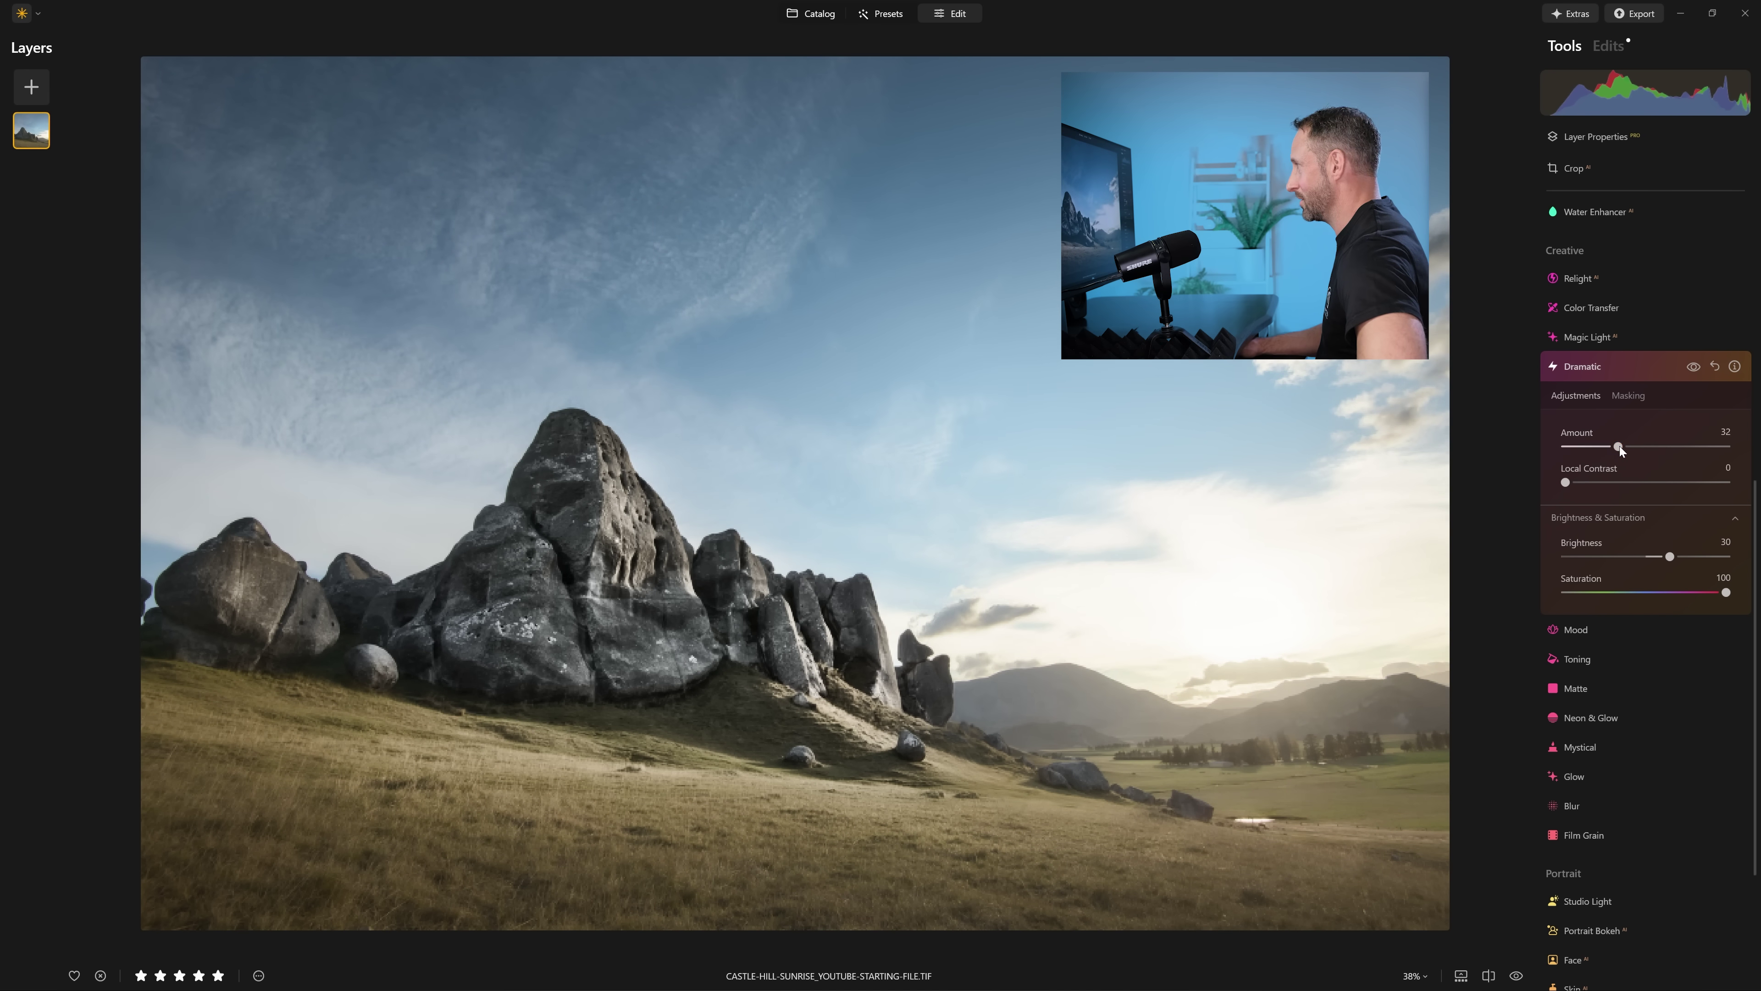
{"action": "left_click", "coordinate": [1699, 372]}
{"action": "left_click", "coordinate": [1699, 372]}
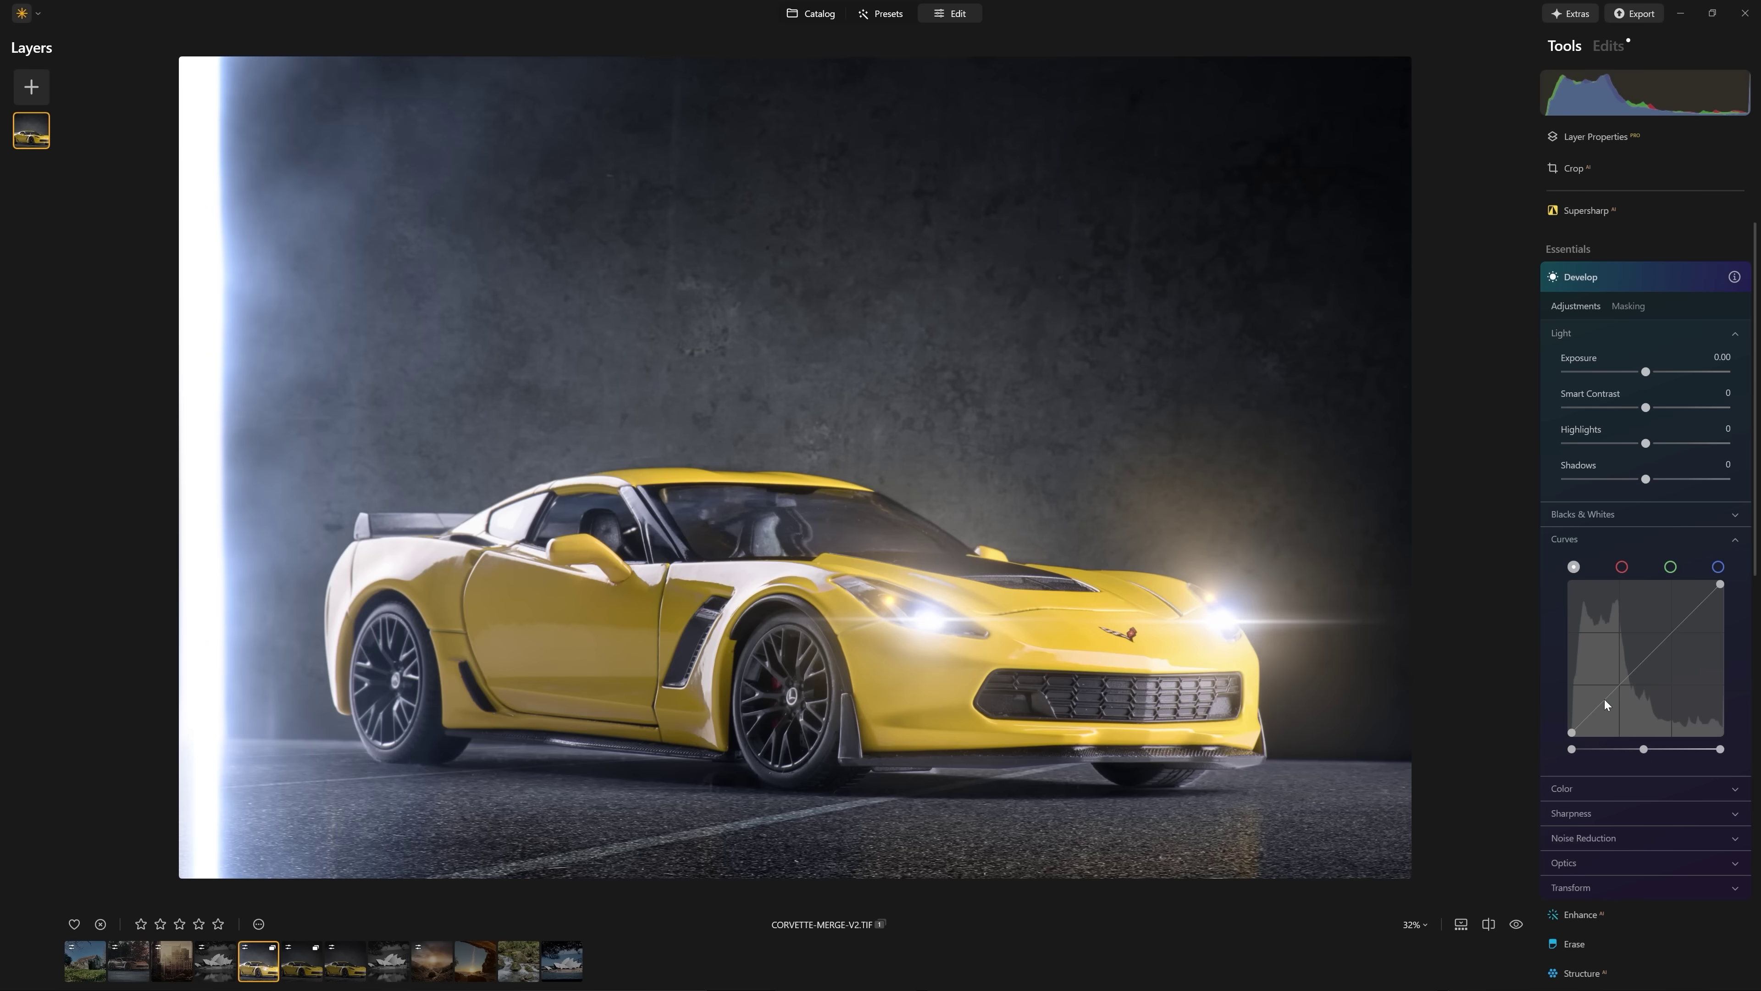
{"action": "left_click_drag", "start_coordinate": [1604, 700], "coordinate": [1631, 676]}
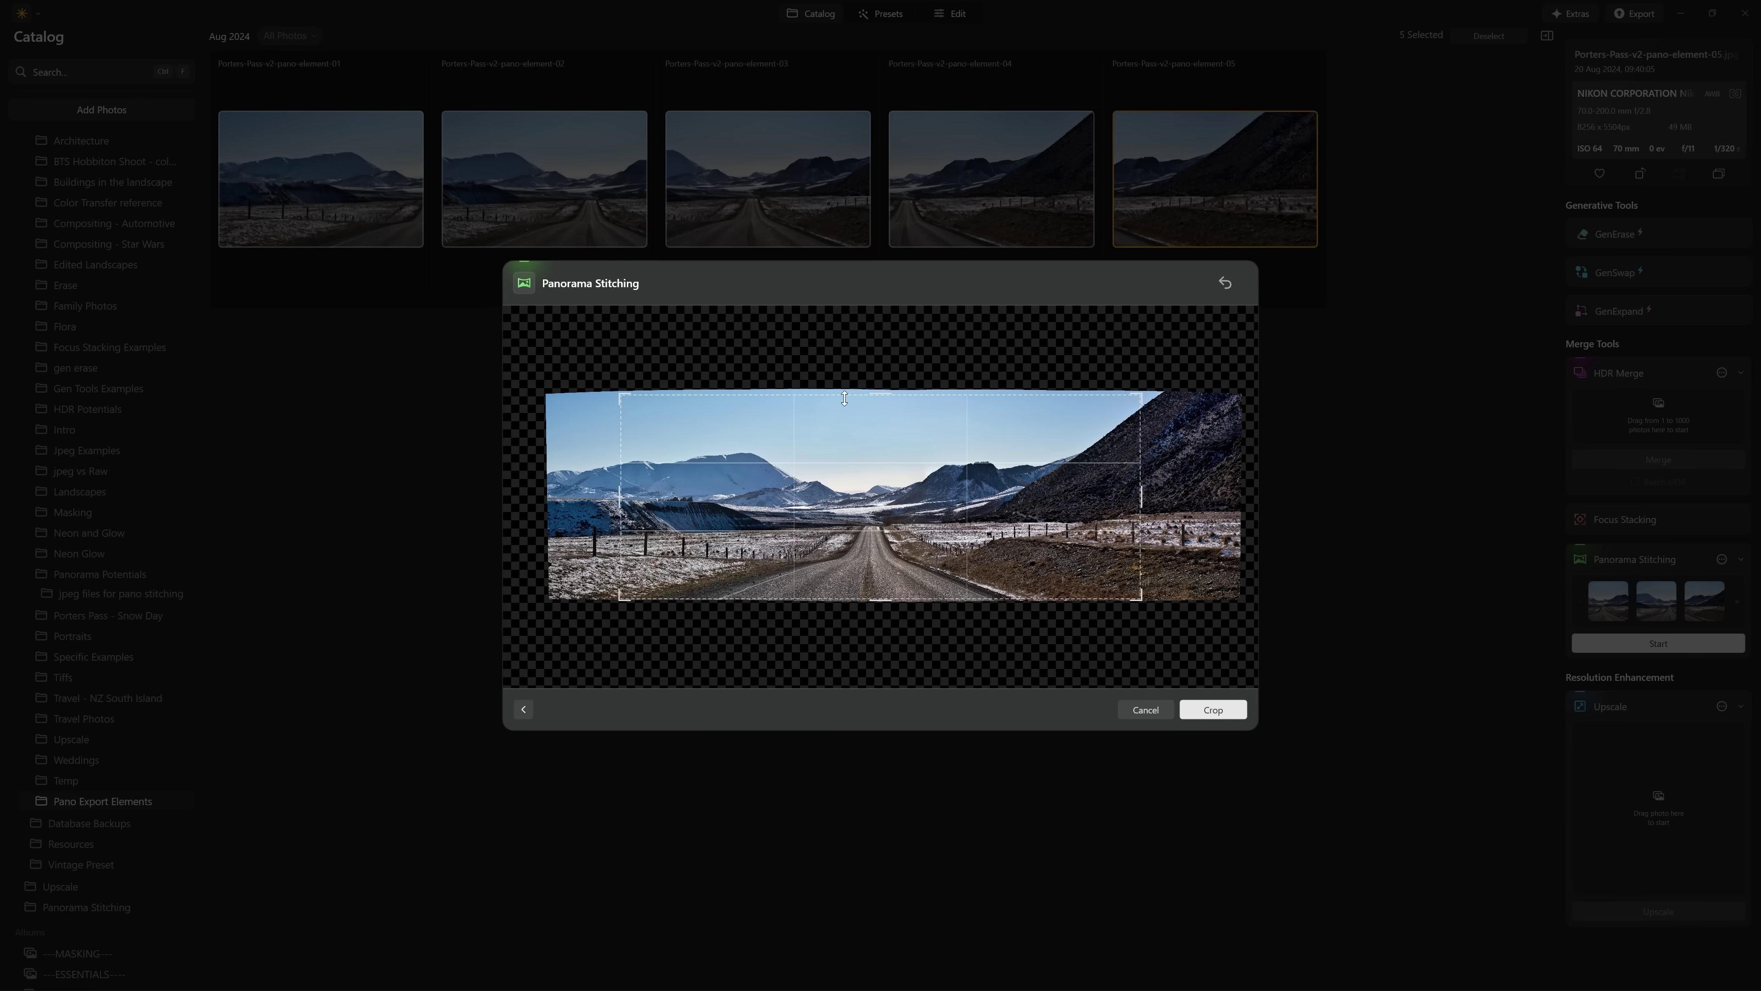
{"action": "left_click", "coordinate": [1199, 712]}
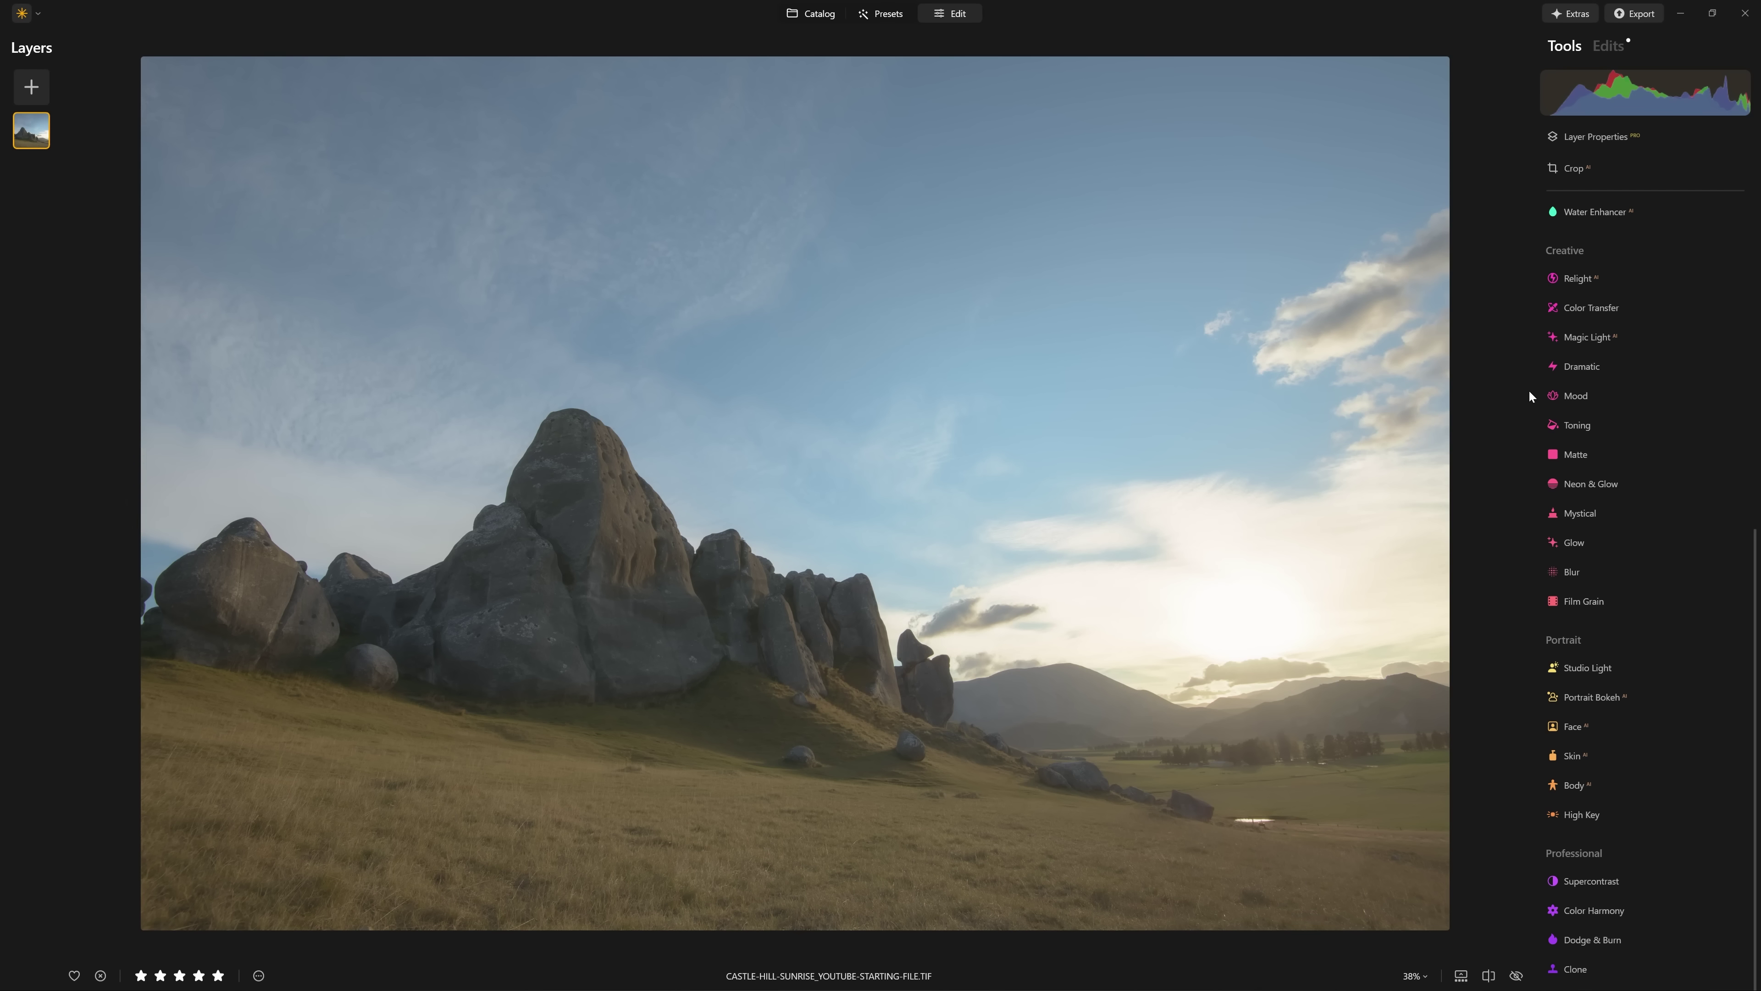
Show the edit, collapse the first Dramatic in the Edits list, and drag the split before/after divider.
{"action": "key", "text": "backslash"}
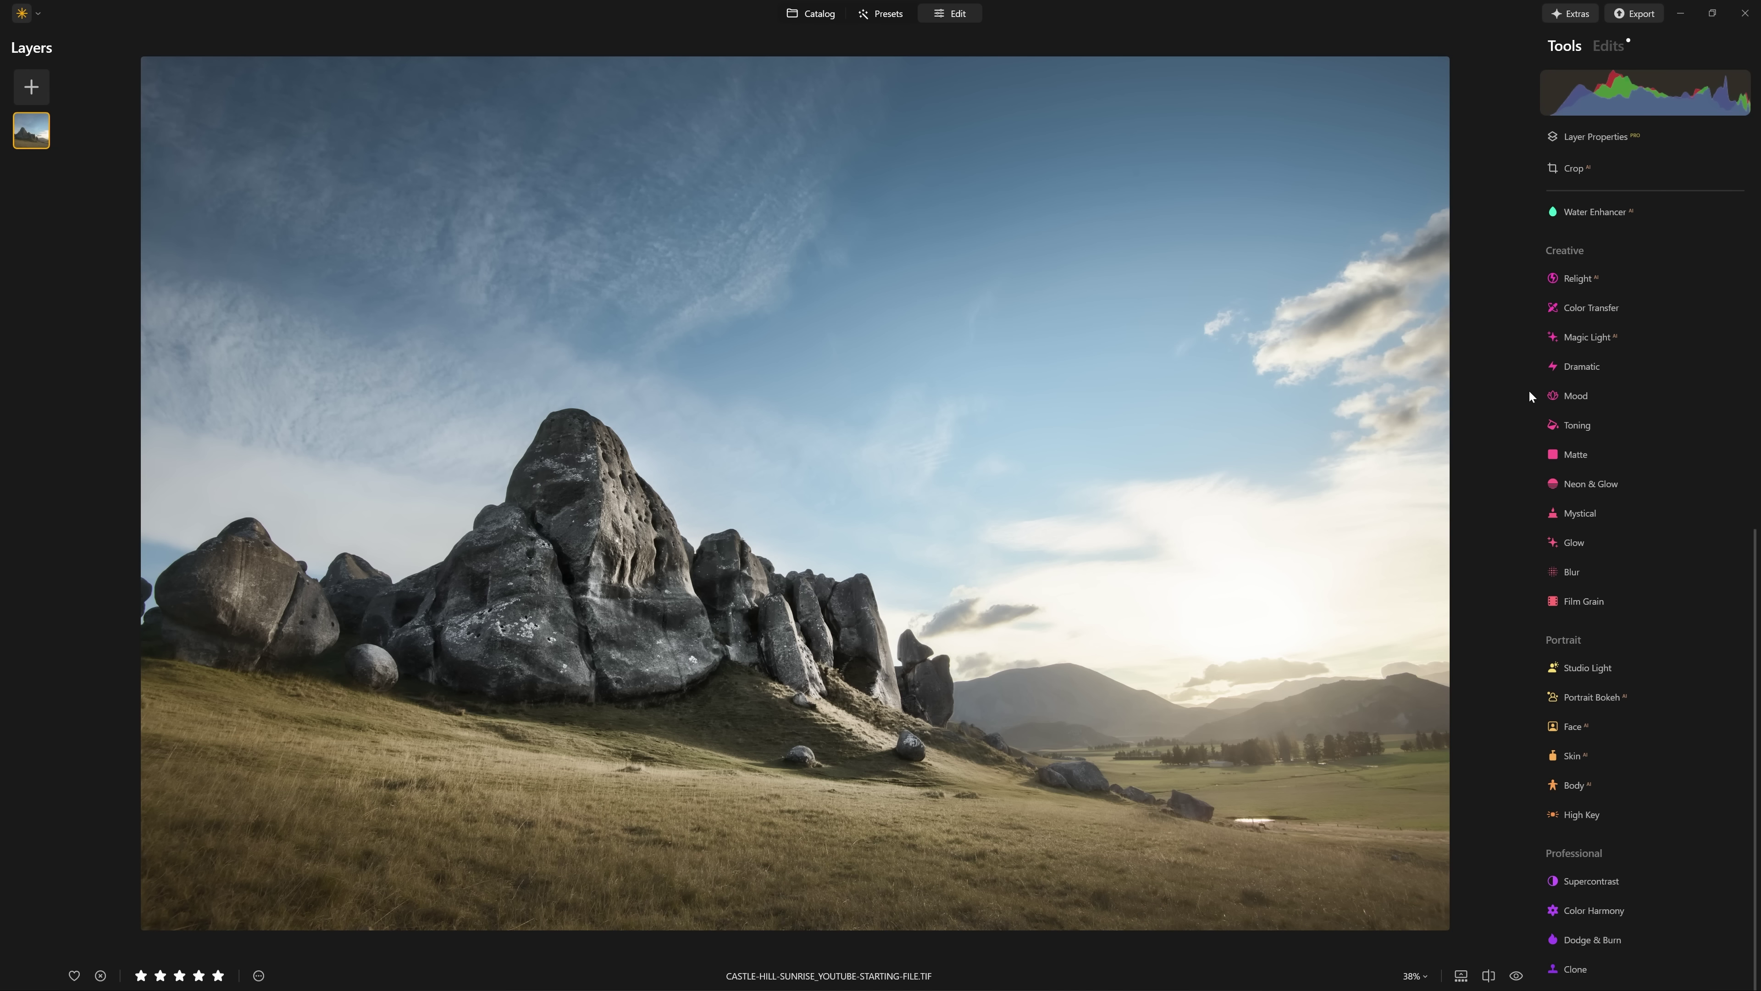
{"action": "left_click", "coordinate": [1605, 47]}
{"action": "left_click", "coordinate": [1595, 142]}
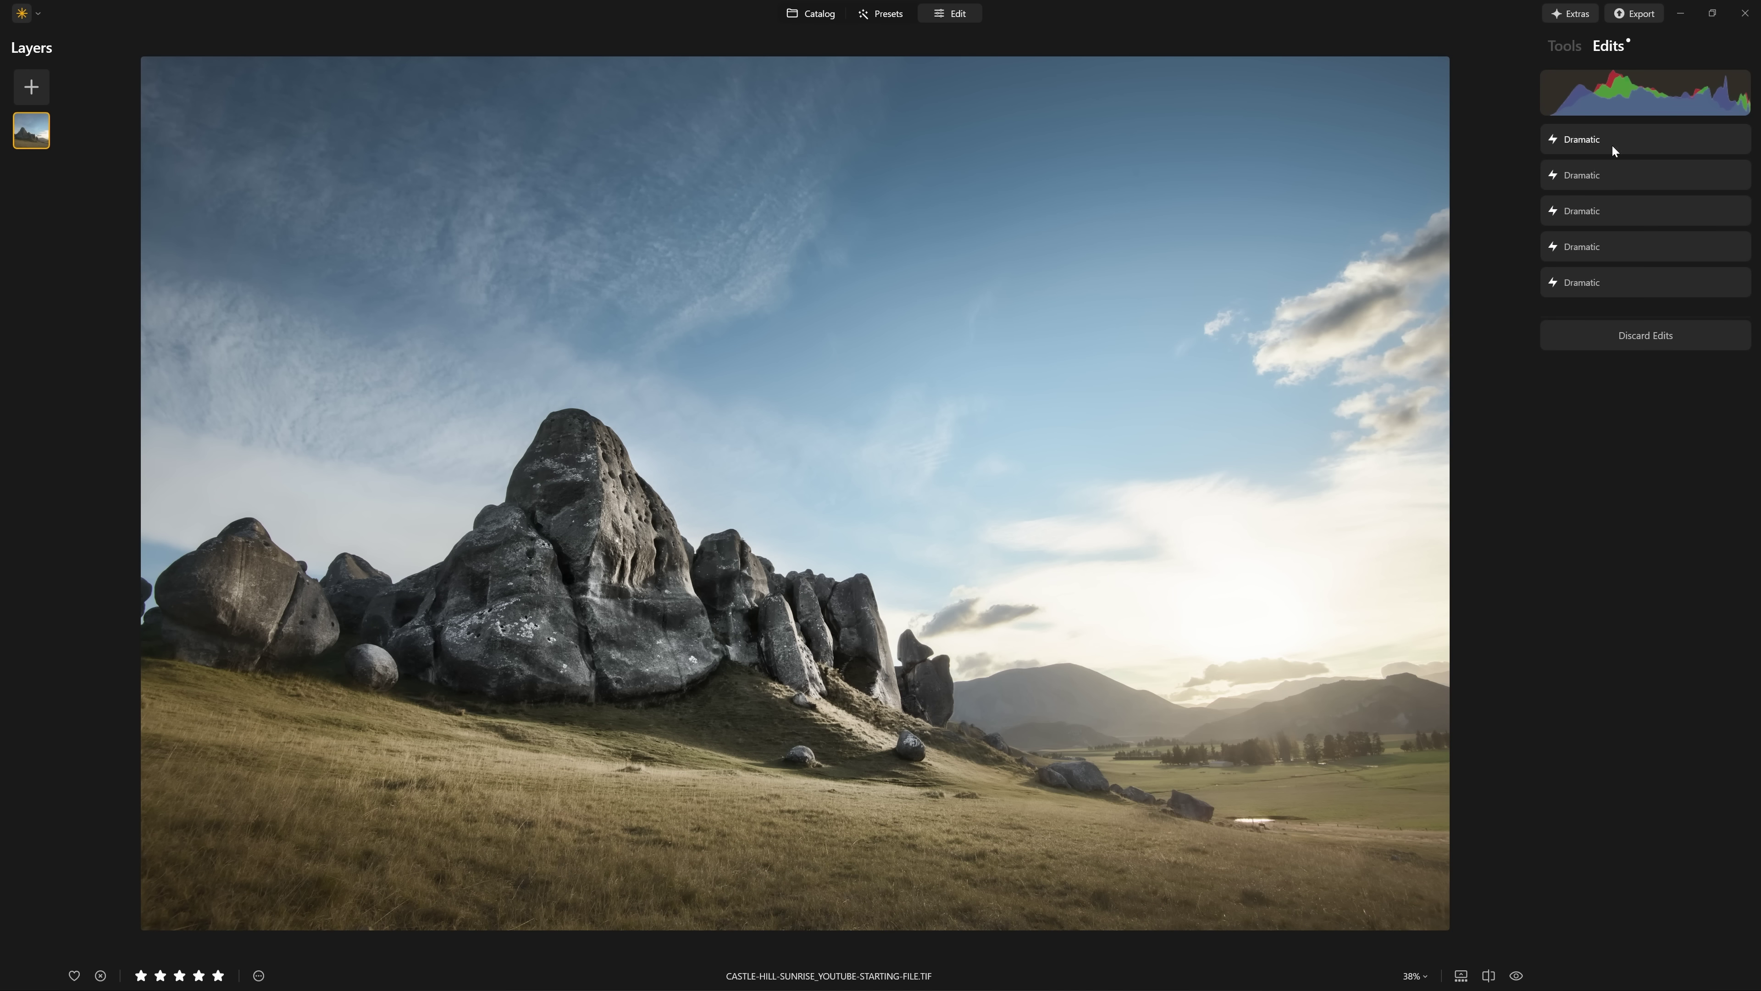
{"action": "key", "text": "shift+backslash"}
{"action": "left_click_drag", "start_coordinate": [806, 527], "coordinate": [243, 575]}
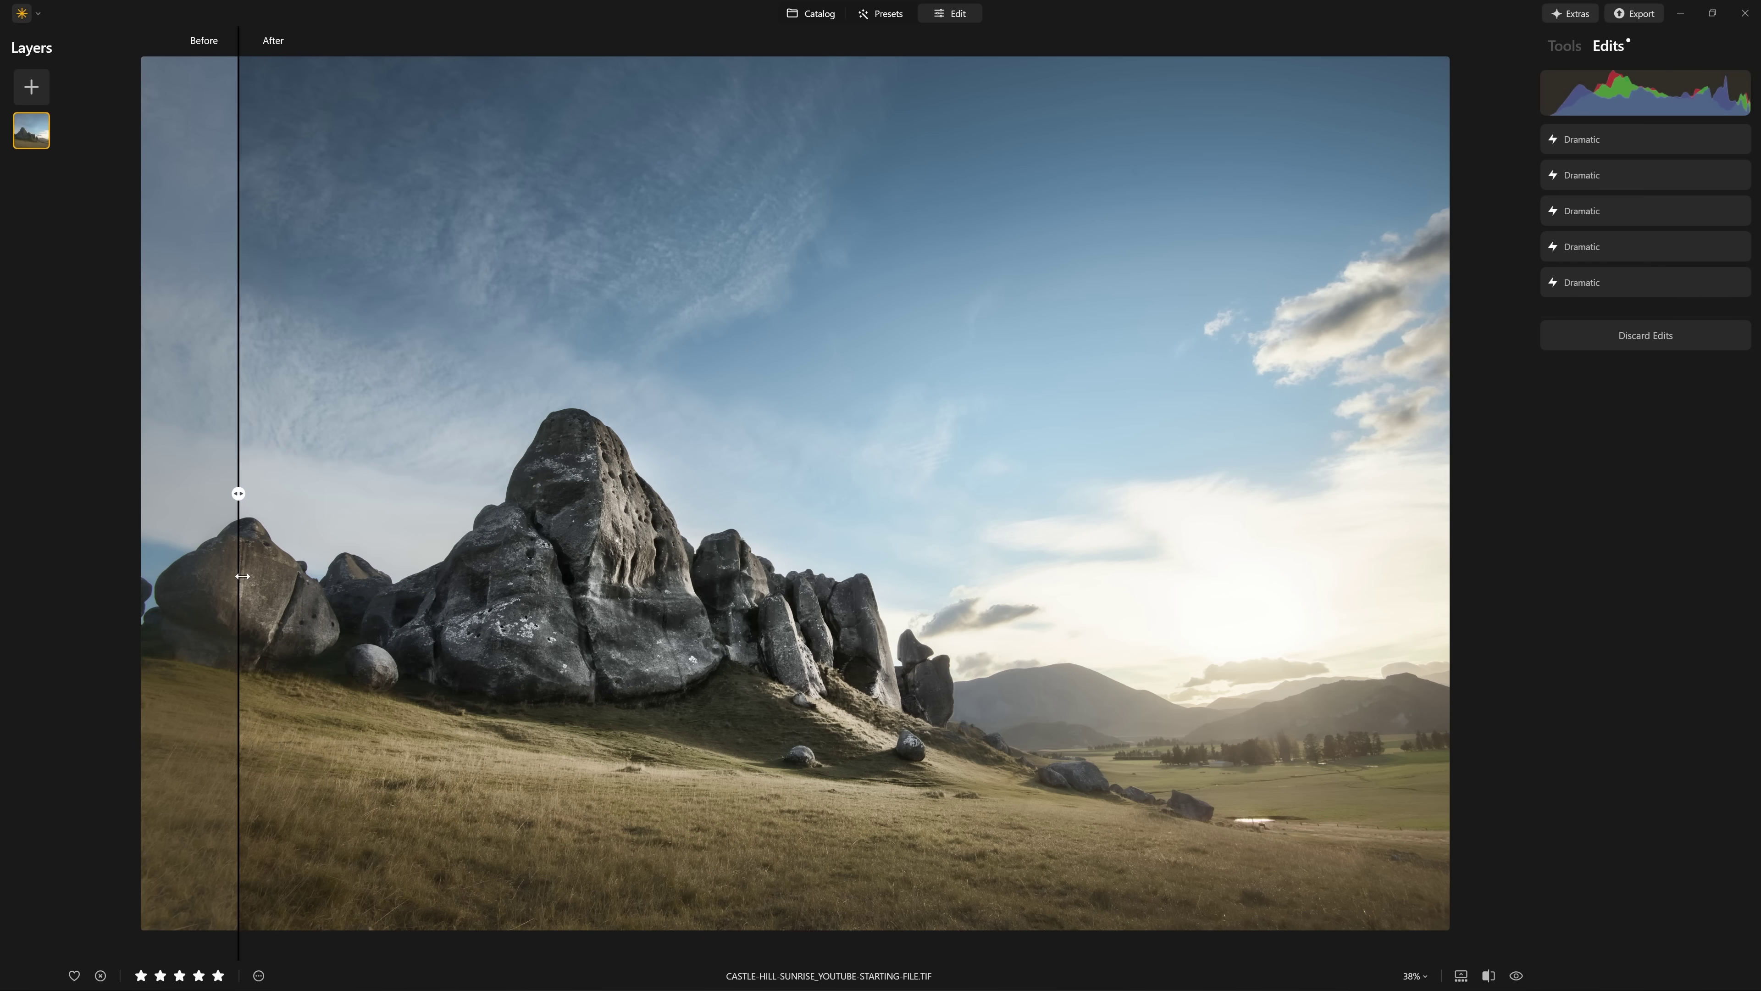
Zoom in to 96% on the rocks to inspect detail across the before/after split.
{"action": "scroll", "coordinate": [242, 576], "scroll_direction": "up", "scroll_amount": 5}
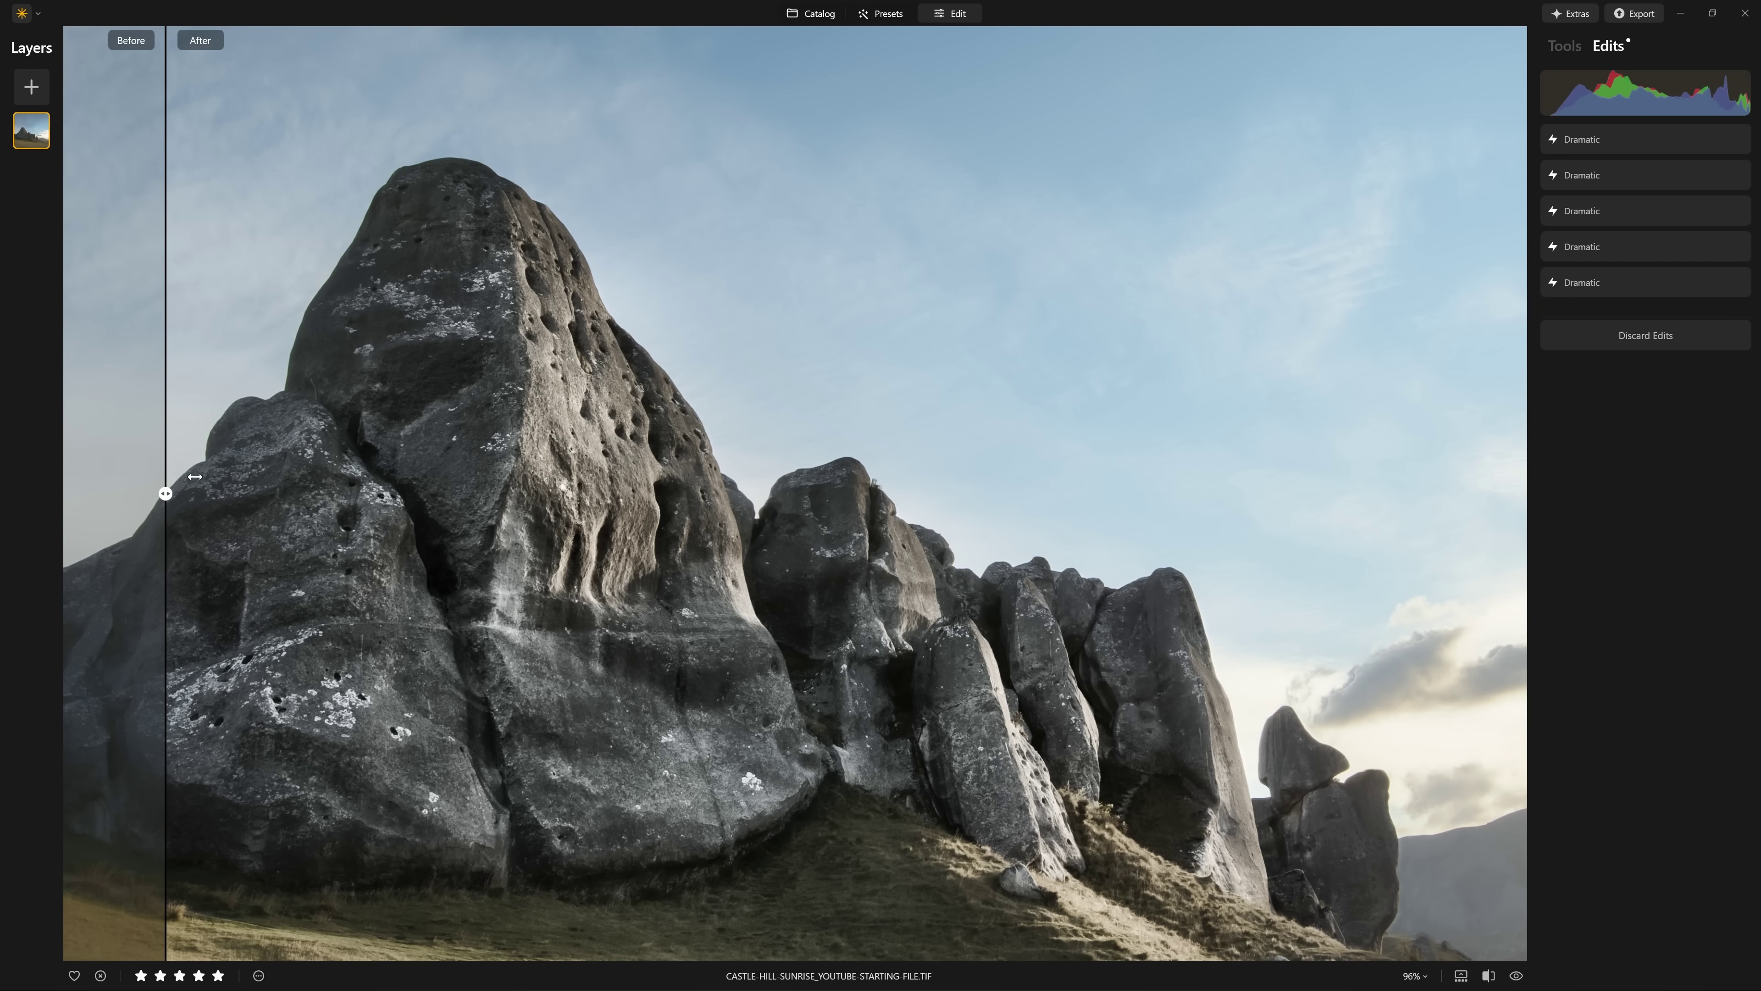